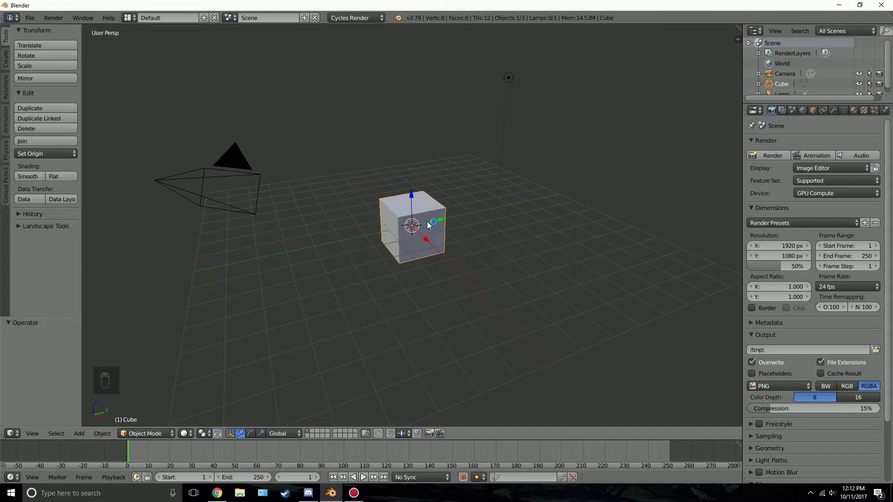
- Delete the default cube and add an ico sphere mesh in its place
key(x)
click(427, 221)
key(shift+a)
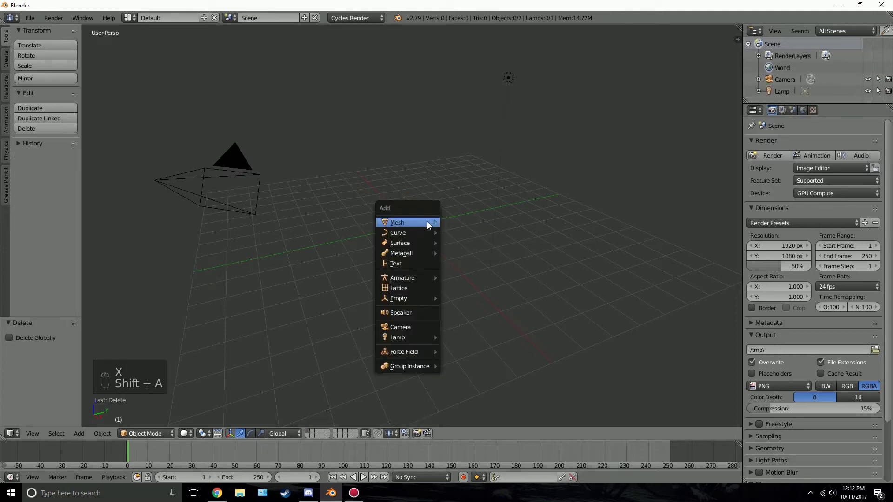
mouse_move(427, 222)
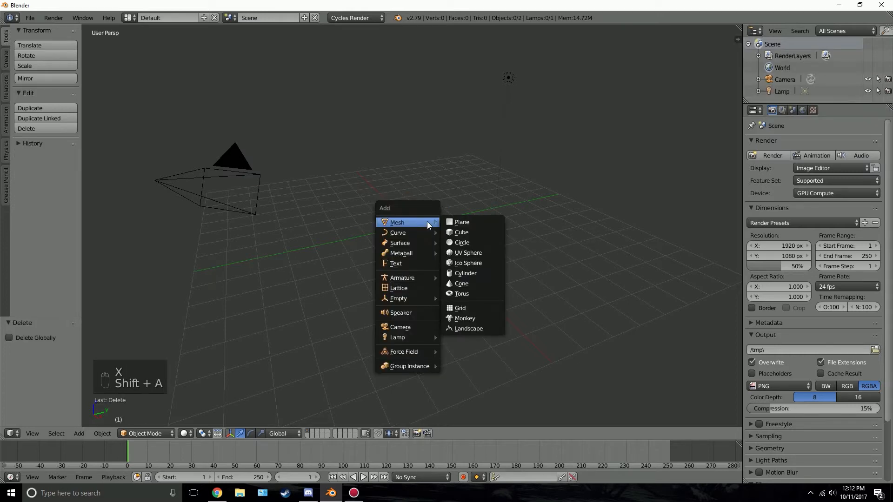
click(481, 263)
scroll(406, 247, up, 5)
scroll(406, 244, up, 2)
middle_drag(398, 234, 513, 227)
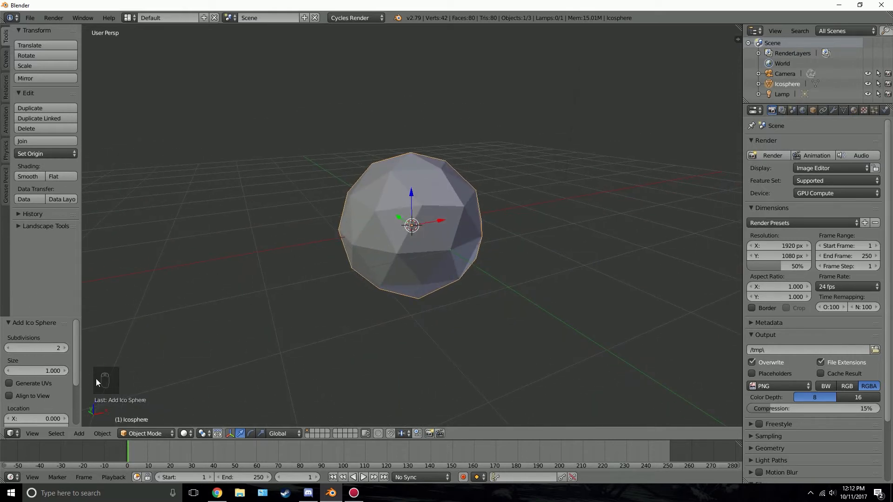
middle_drag(504, 171, 441, 170)
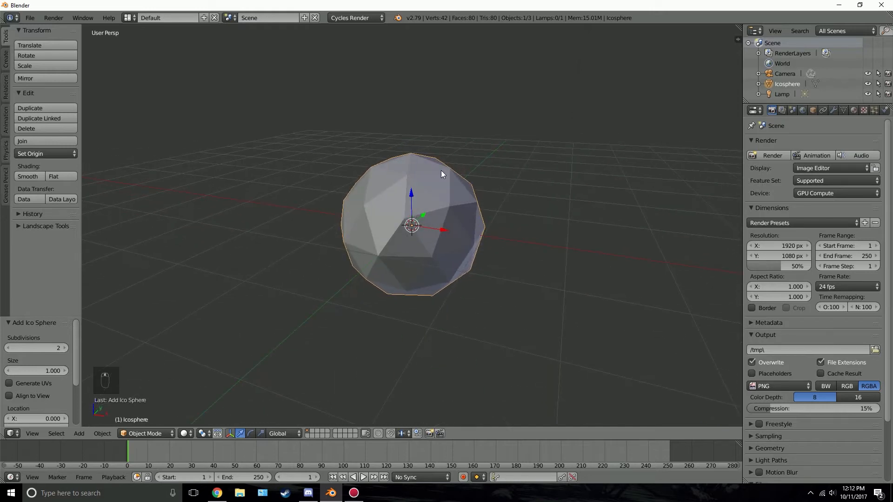
- Enter Edit Mode on the ico sphere, select its topmost vertex and set the view to front orthographic
key(Tab)
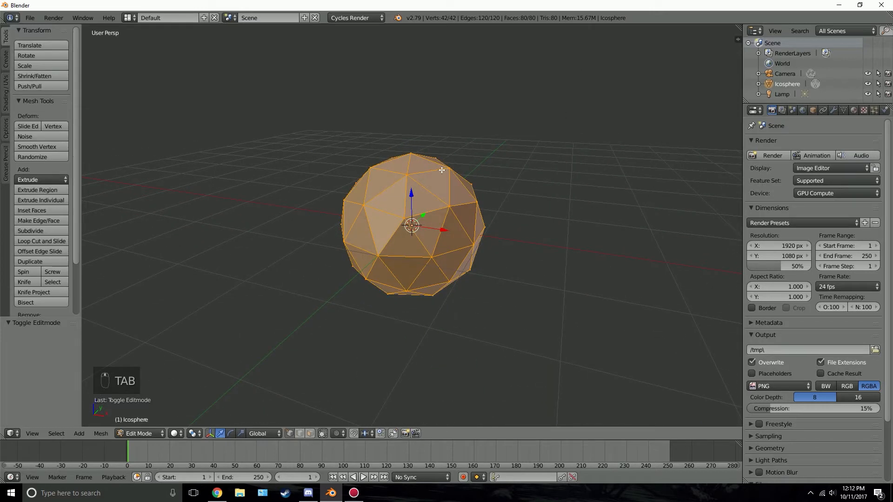
right_click(409, 150)
scroll(408, 151, down, 2)
middle_drag(408, 152, 432, 178)
scroll(425, 180, up, 2)
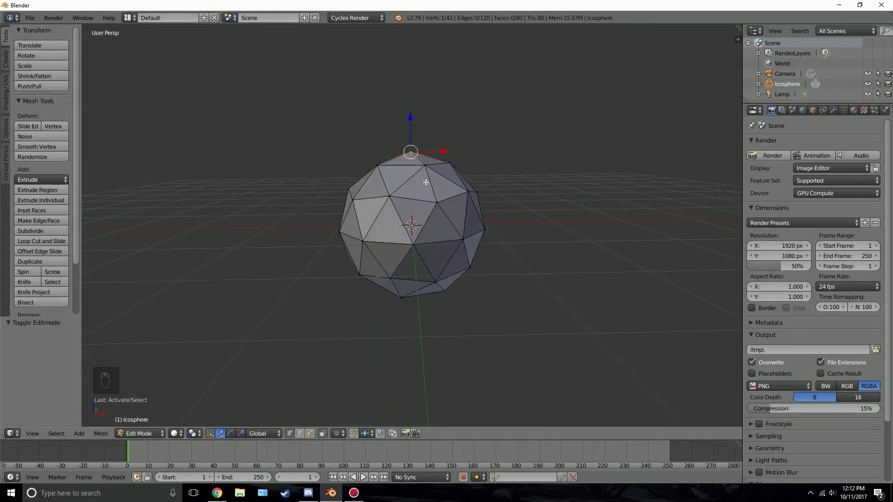
key(KP_1)
key(KP_5)
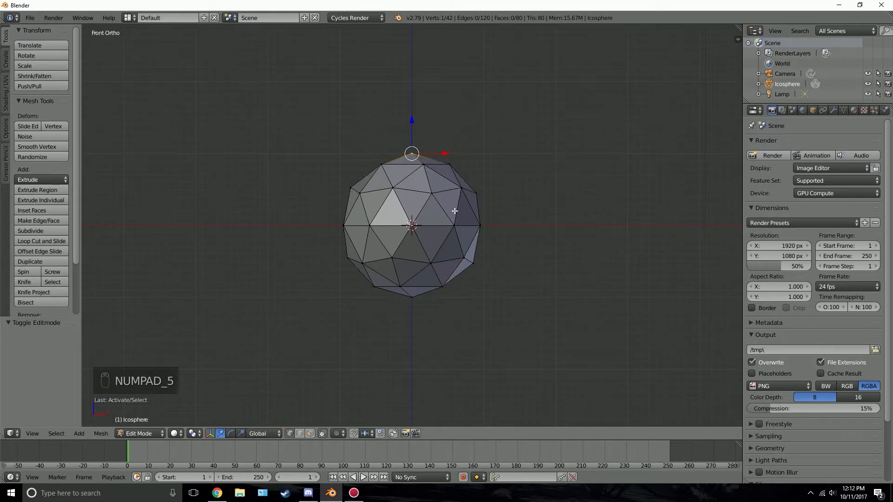
- Enable proportional editing with the Smooth falloff
key(o)
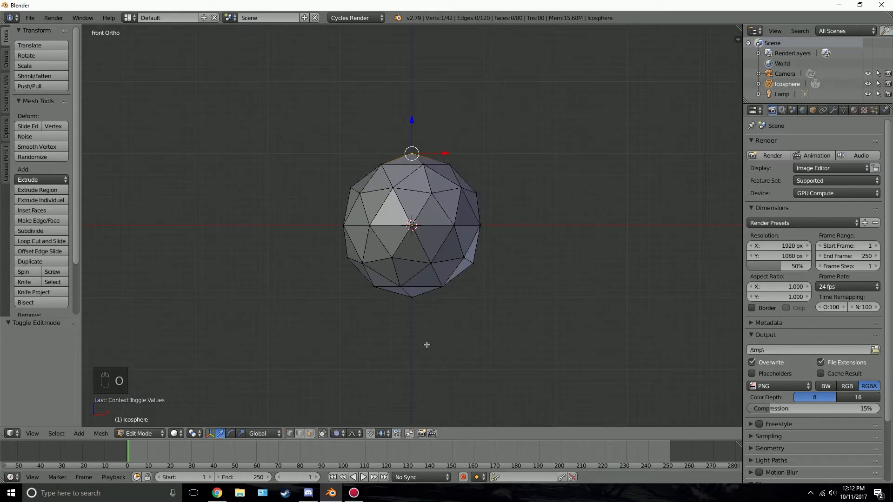
click(346, 433)
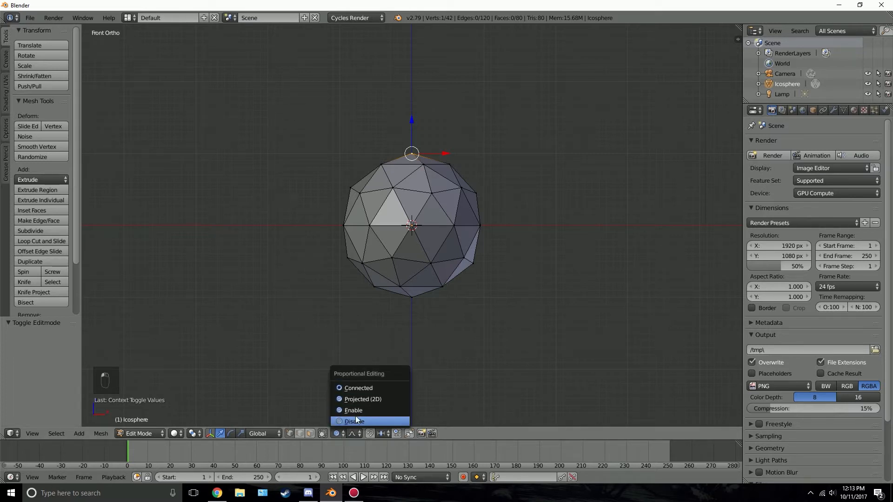
click(356, 411)
click(361, 432)
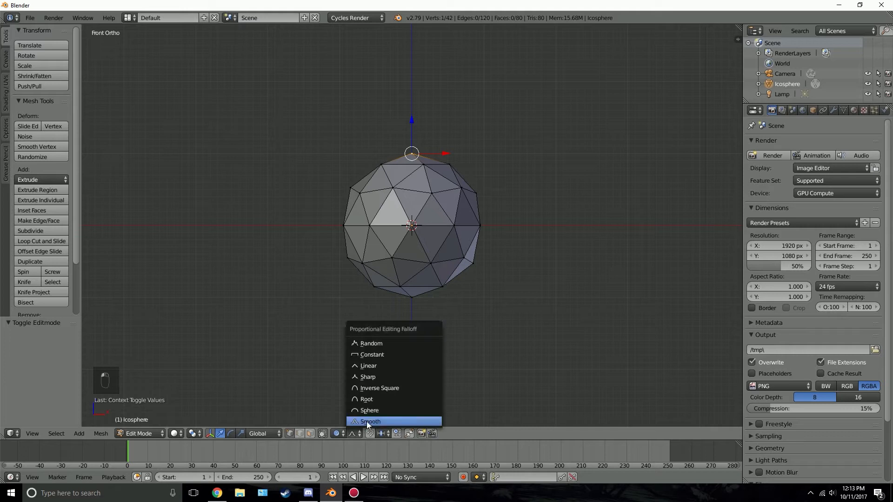
click(377, 420)
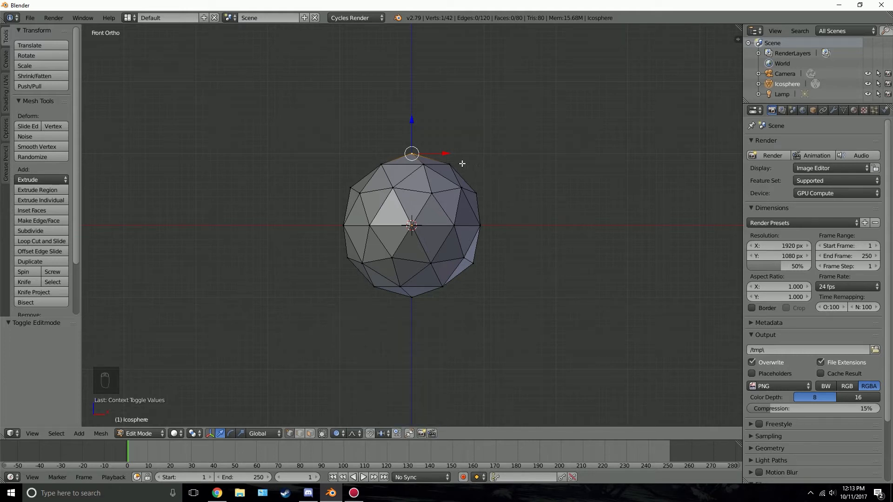
- Move the topmost vertex down 0.479 along the Z axis to dent the top of the sphere
scroll(447, 159, up, 1)
key(g)
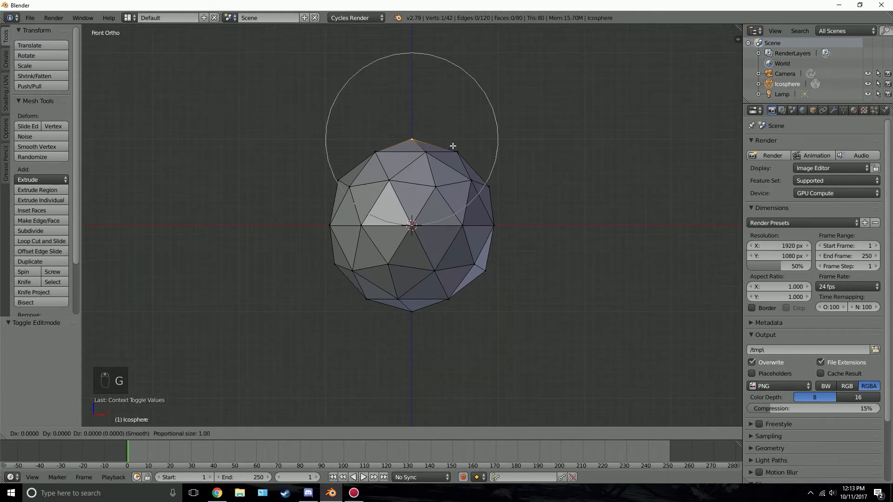
key(z)
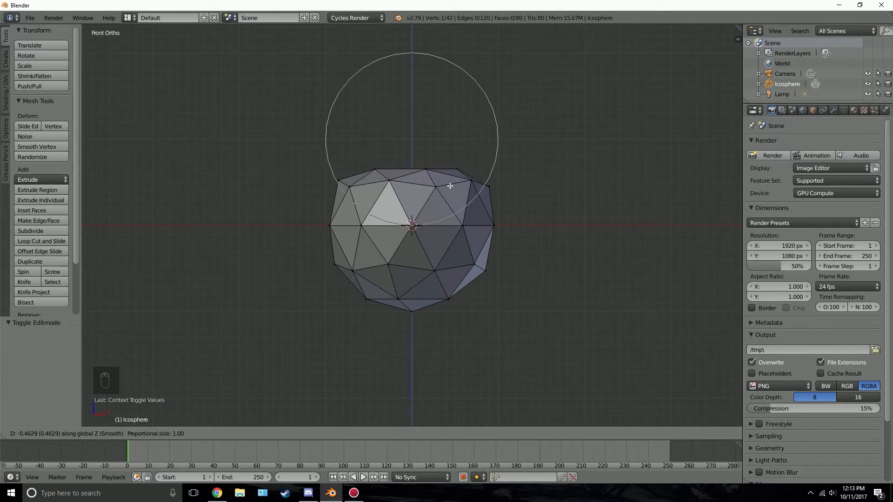
click(449, 186)
- In wireframe, lower the dent's centre vertex about another 0.1 along Z, then return to solid shading and Object Mode
key(z)
scroll(450, 186, up, 3)
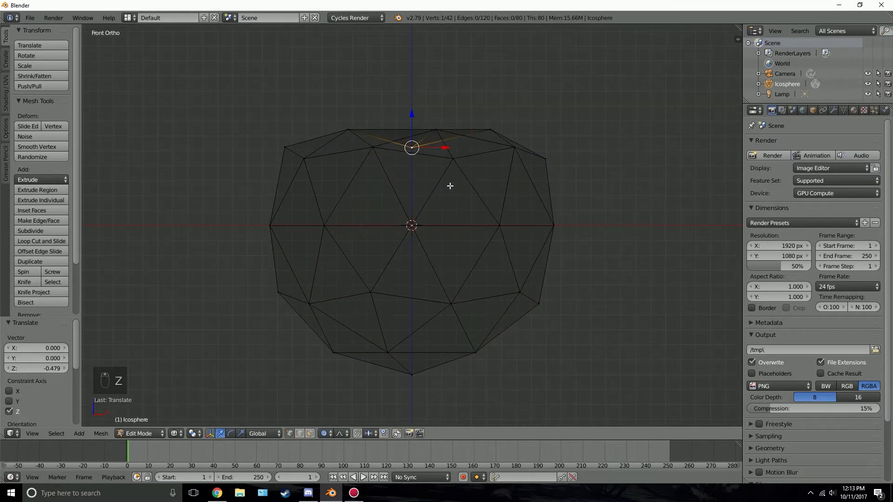
key(g)
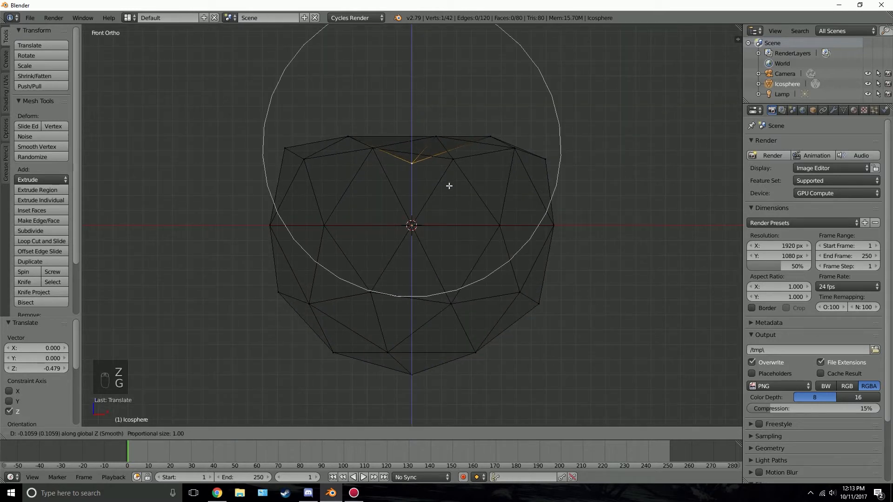
click(449, 177)
scroll(450, 177, down, 2)
key(z)
key(Tab)
mouse_move(431, 225)
middle_down()
mouse_move(489, 212)
mouse_move(455, 202)
mouse_move(373, 222)
mouse_move(361, 192)
mouse_move(448, 212)
middle_up()
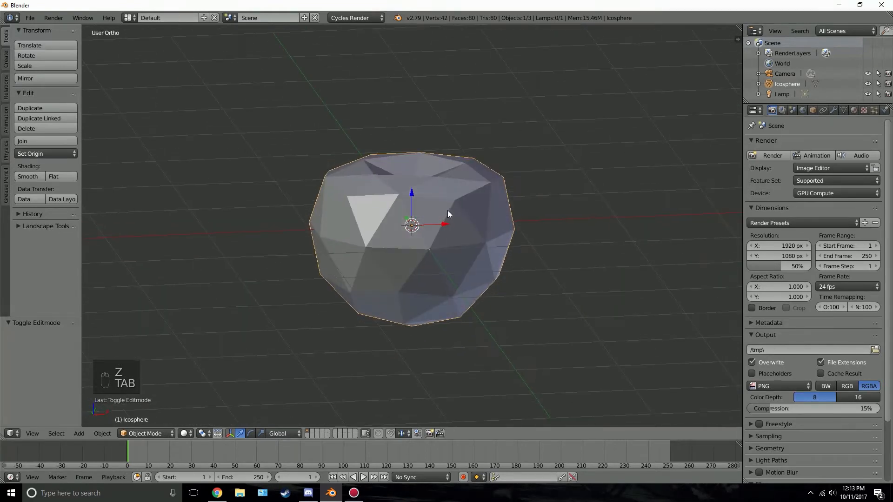
key(KP_1)
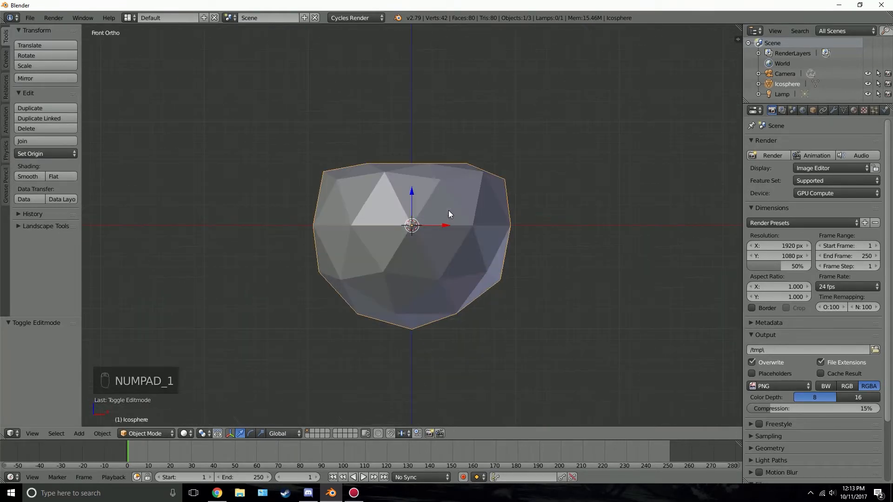
- Move the bottommost vertex up along Z in Edit Mode to push in the underside, then return to Object Mode
key(Tab)
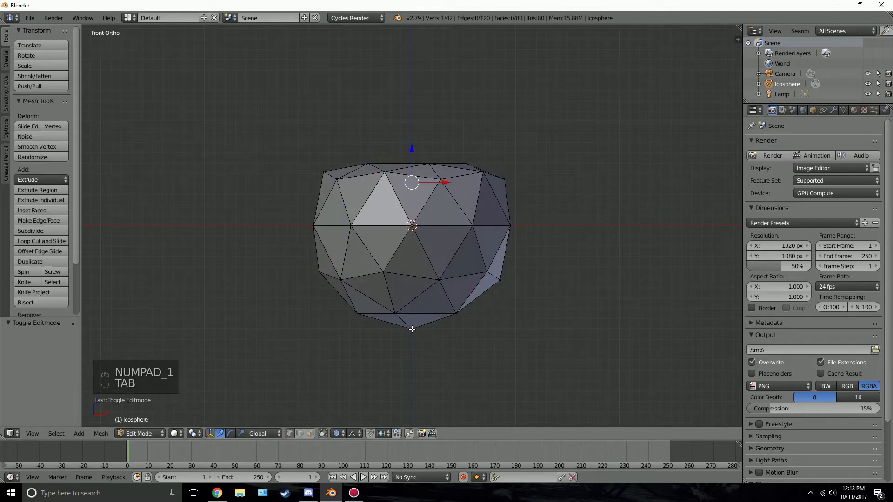
right_click(412, 329)
key(g)
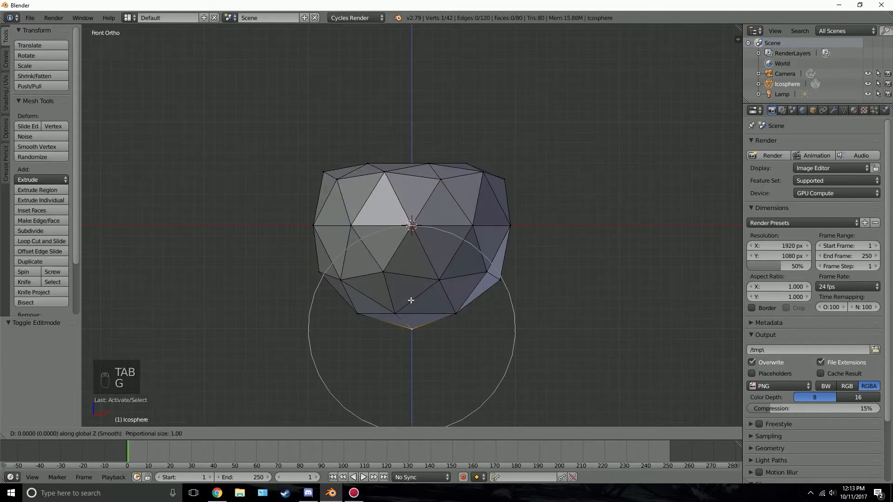
click(415, 271)
key(Tab)
scroll(426, 265, down, 3)
middle_drag(436, 263, 450, 306)
scroll(450, 306, up, 4)
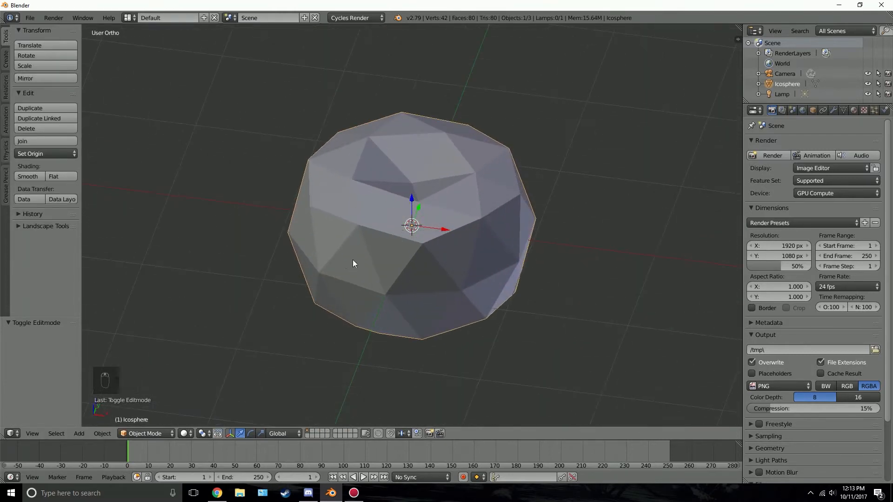
- In Edit Mode, raise the outer rim vertex on the mesh's upper left by about 0.1 along Z
middle_drag(352, 263, 366, 247)
key(Tab)
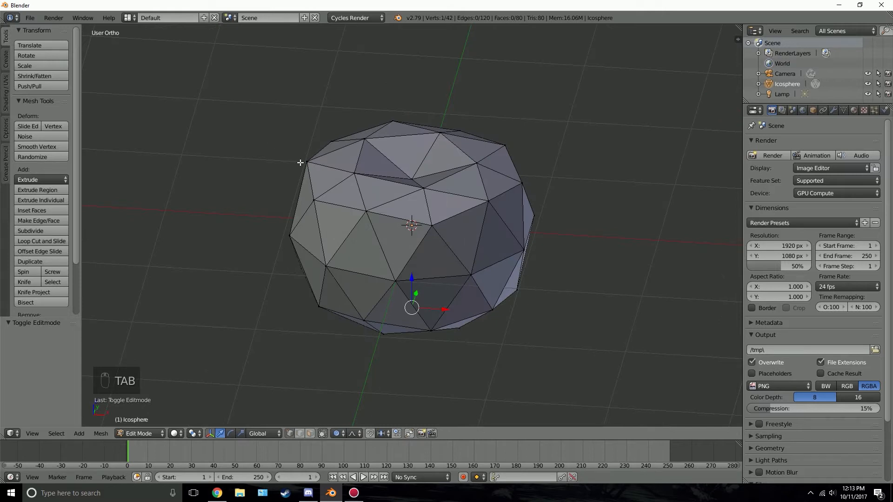
right_click(300, 162)
key(g)
middle_click(305, 152)
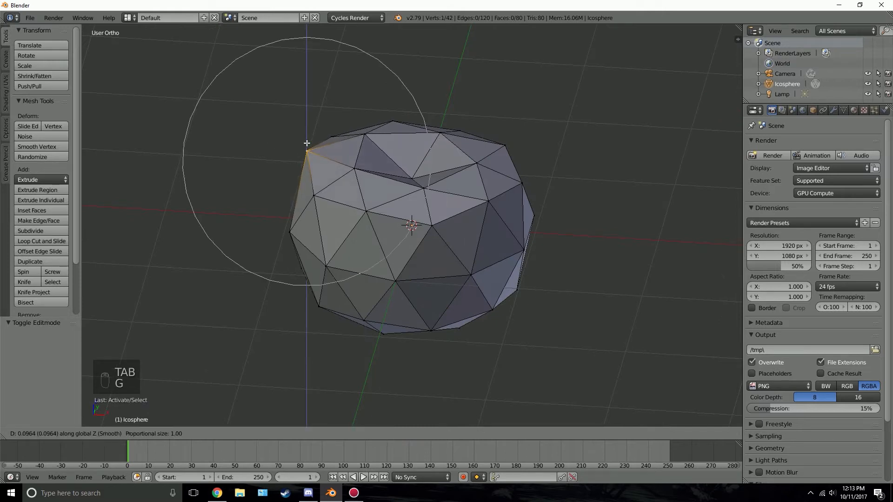
click(307, 144)
- Lower the outer rim vertex on the mesh's upper right by 0.05 along Z
right_click(504, 145)
key(g)
middle_click(501, 149)
click(485, 165)
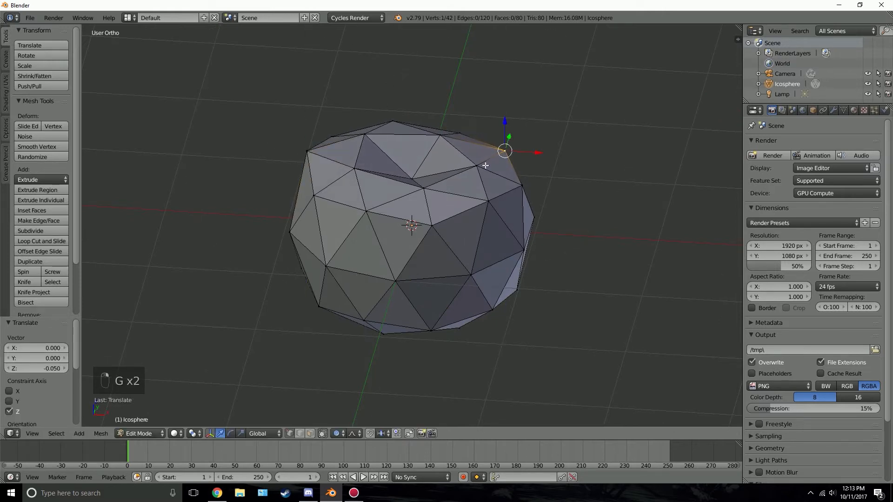
- Adjust the height of the front rim vertex slightly along the Z axis
right_click(367, 209)
key(g)
middle_click(367, 207)
click(370, 203)
- Lower the left outer rim vertex by 0.038 along the Z axis
key(Tab)
scroll(388, 202, down, 2)
middle_drag(403, 199, 366, 206)
scroll(365, 206, up, 3)
key(Tab)
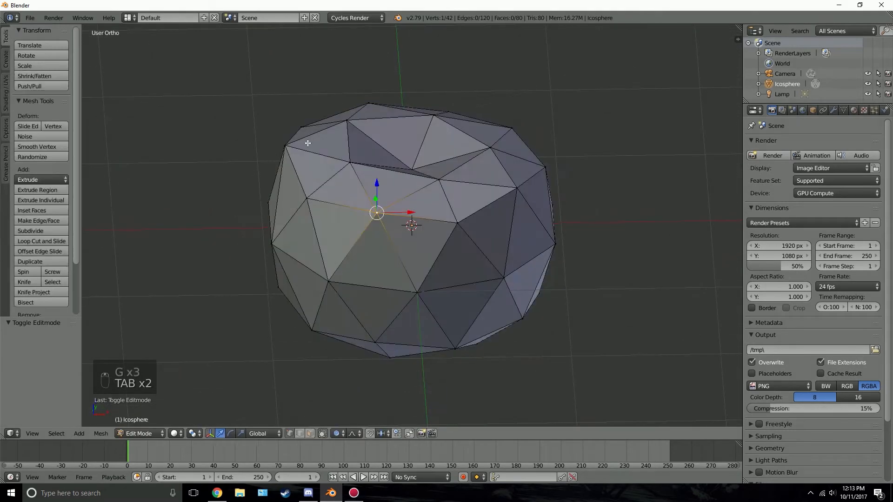
right_click(285, 143)
key(g)
middle_click(285, 140)
click(285, 145)
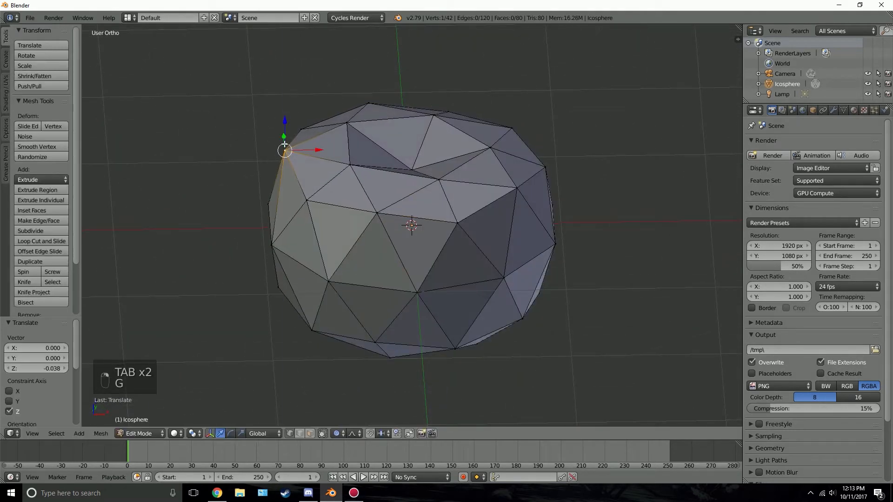
- Switch to face selection and select the five triangular faces that form the dent at the top
click(308, 434)
scroll(403, 241, up, 3)
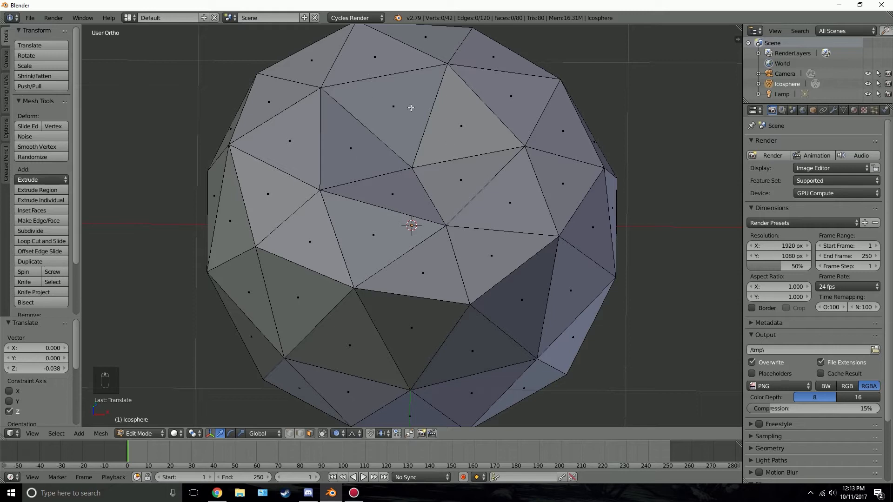
right_click(406, 138)
shift+right_click(370, 146)
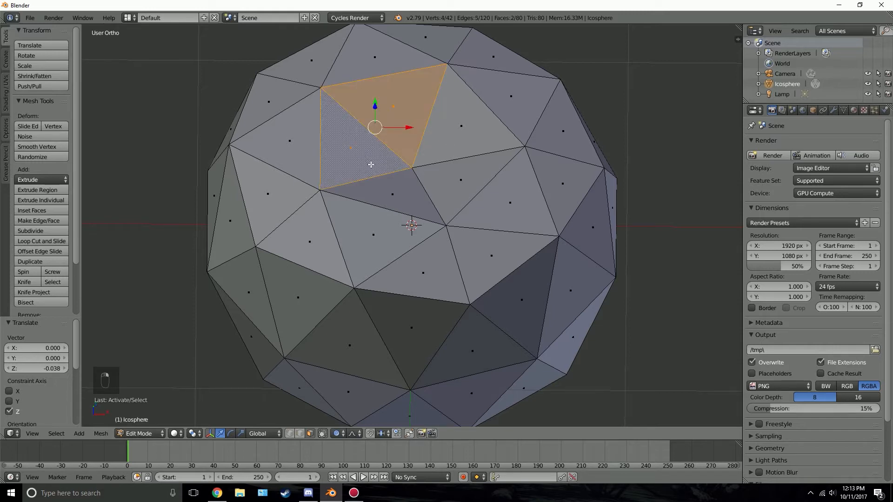
shift+right_click(391, 192)
shift+right_click(507, 201)
shift+right_click(463, 179)
shift+right_click(461, 131)
shift+right_click(500, 202)
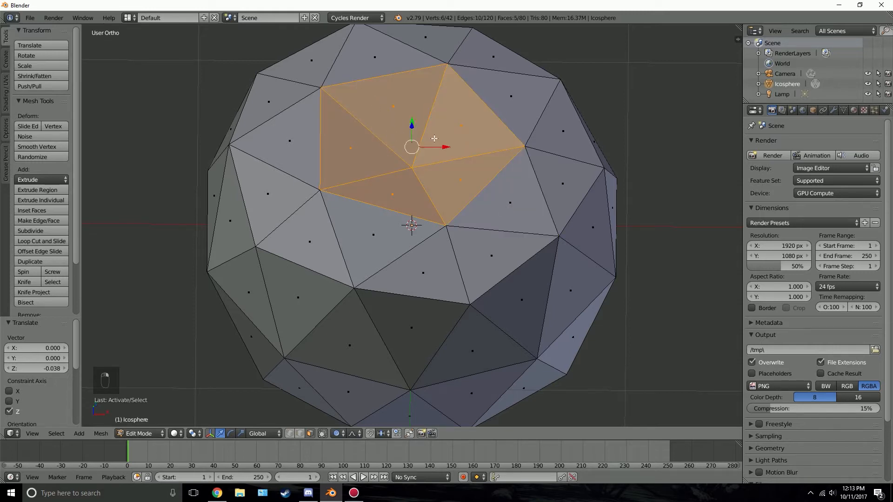
- Extrude the five dent faces in place, turn off proportional editing and scale them down to about 0.4
scroll(437, 145, down, 2)
middle_drag(463, 155, 481, 156)
key(e)
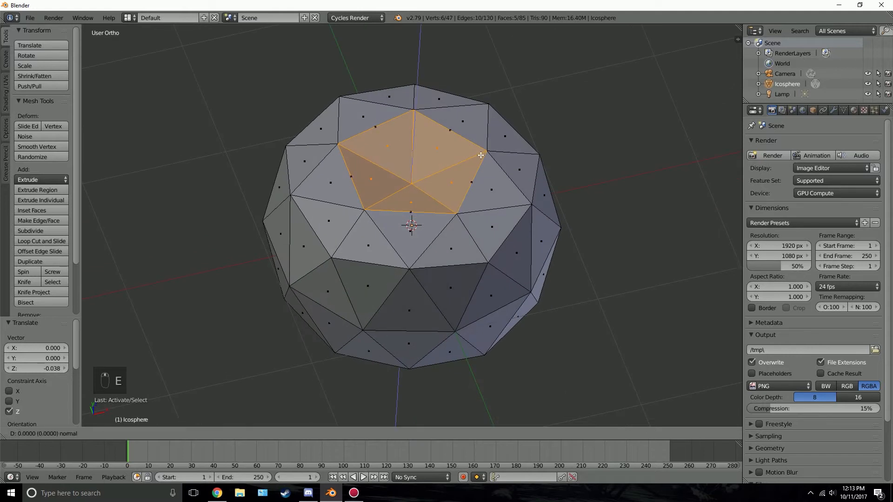
right_click(482, 150)
key(s)
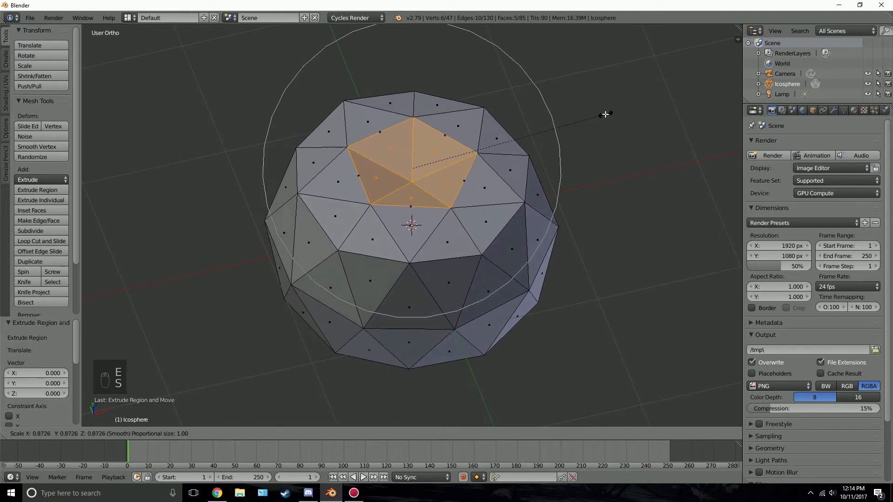
right_click(604, 114)
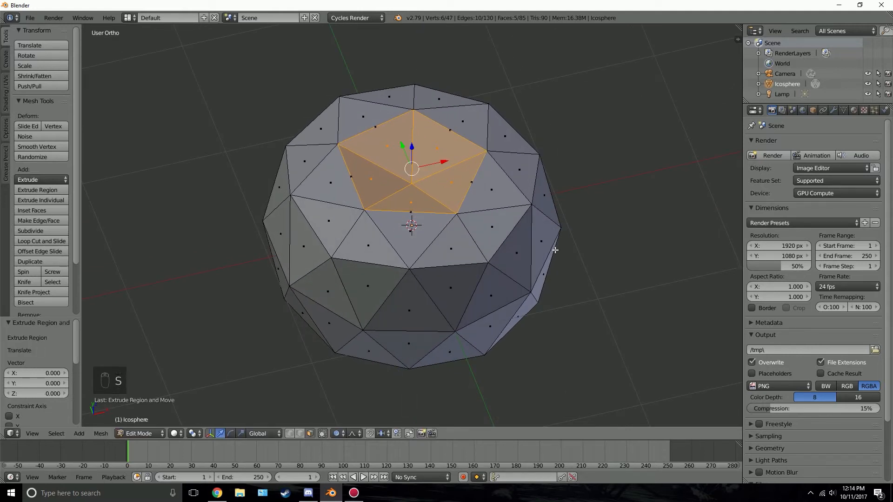
key(o)
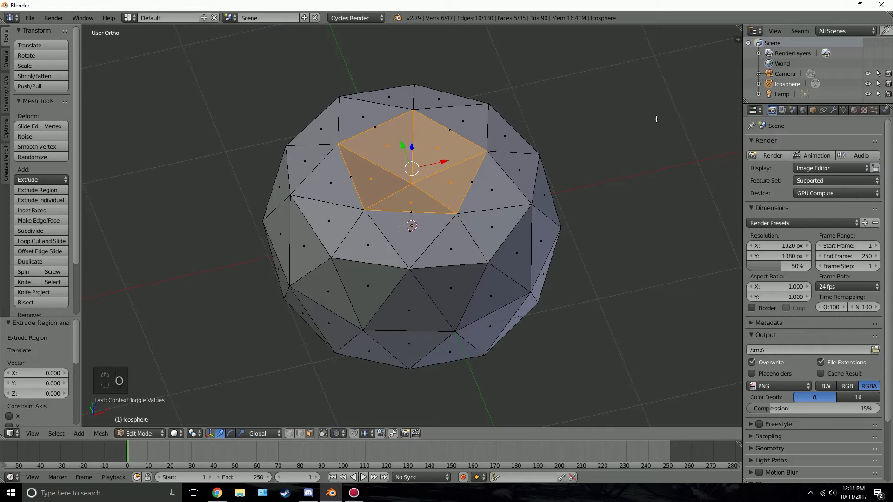
key(s)
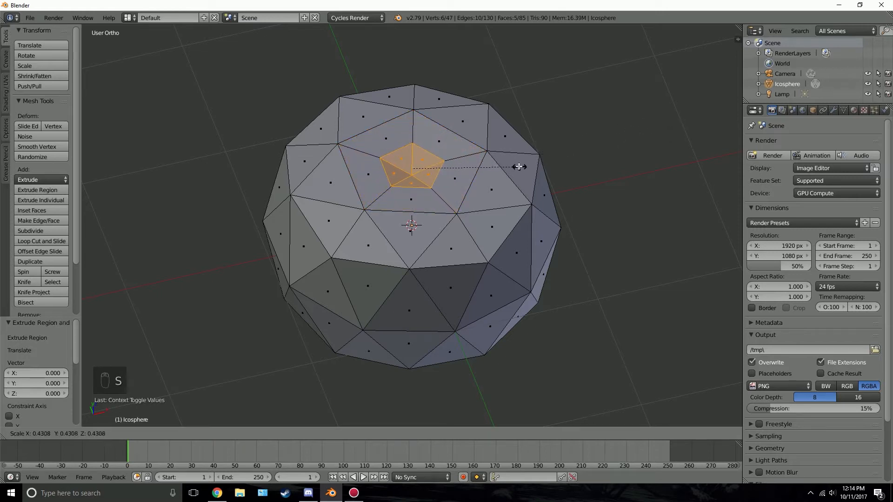
click(503, 172)
- Move the shrunken faces down 0.078 along the Z axis
middle_drag(426, 170, 430, 265)
key(g)
key(z)
click(406, 118)
- From the front in wireframe, extrude the five dent faces up about 0.32 as the first stem section, then shrink and tilt its end
key(KP_1)
key(z)
scroll(420, 159, up, 4)
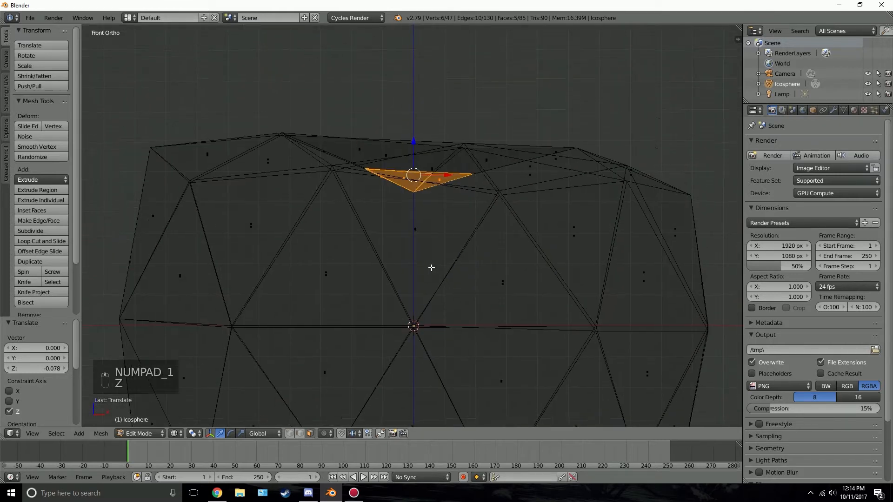
key(e)
click(442, 168)
key(s)
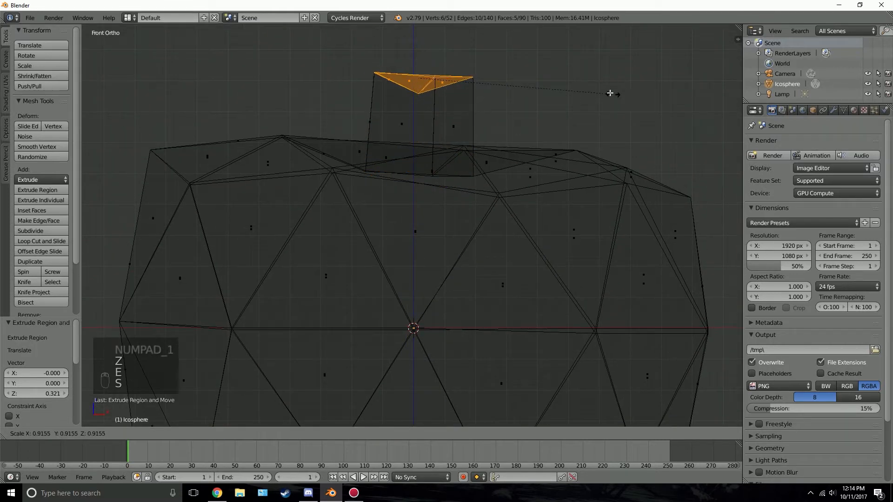
click(576, 82)
key(r)
click(582, 116)
- Extrude a second stem section about 0.133 upward and scale down its end
key(e)
click(625, 91)
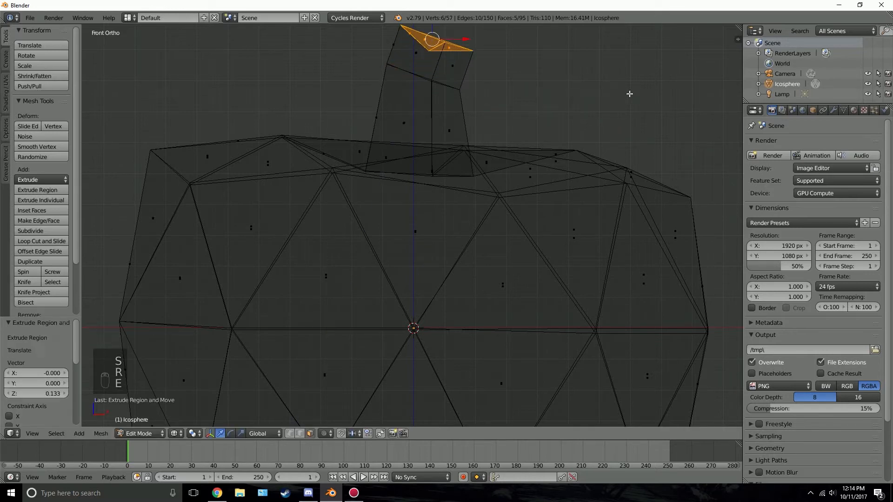
key(s)
click(587, 86)
- Extrude a third stem section about 0.116, shrink and rotate its end, and shift it 0.034 on X and -0.008 on Z
key(e)
click(604, 100)
scroll(608, 104, down, 3)
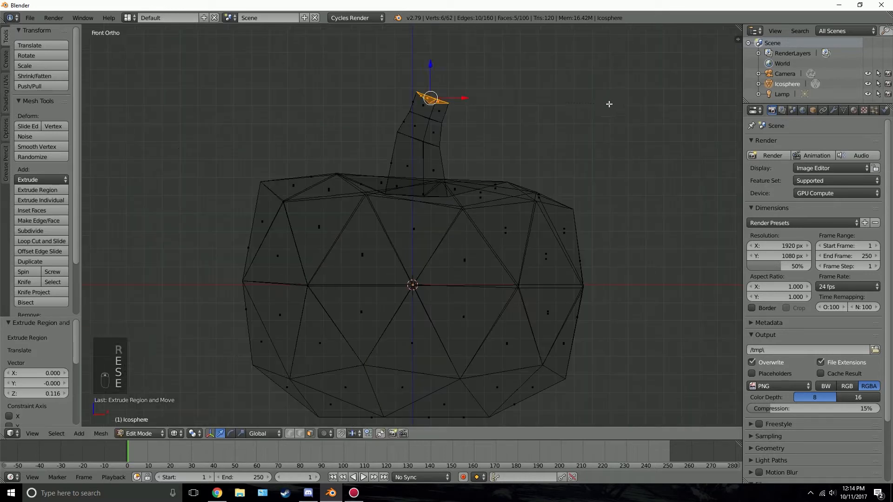
key(s)
click(565, 93)
key(r)
click(584, 102)
key(g)
click(589, 103)
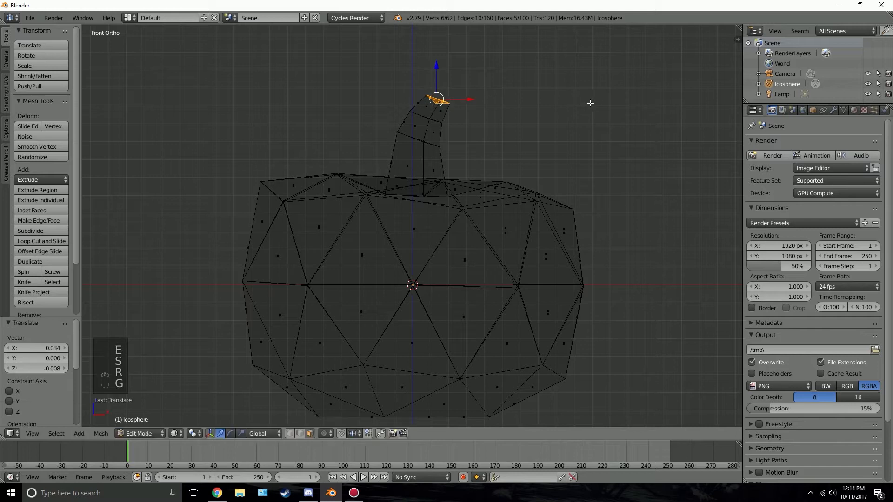
- Tilt and shrink the stem tip once more, and return to object mode in solid shading
key(r)
click(593, 118)
key(s)
click(581, 121)
key(Tab)
key(z)
scroll(470, 172, down, 5)
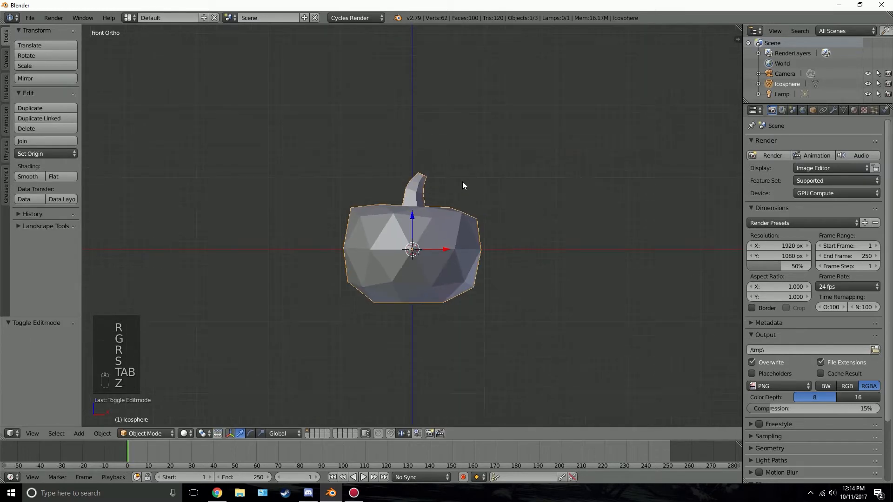
mouse_move(462, 181)
middle_down()
mouse_move(569, 228)
mouse_move(481, 213)
middle_up()
key(KP_1)
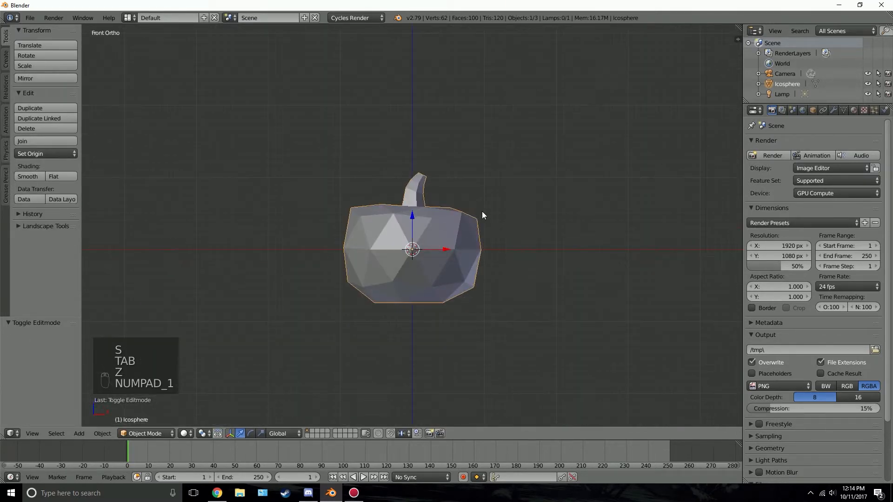
- Thin the stem by scaling down its lowest ring of faces and scaling the middle ring to about 0.8
scroll(429, 196, up, 4)
key(Tab)
scroll(433, 145, up, 4)
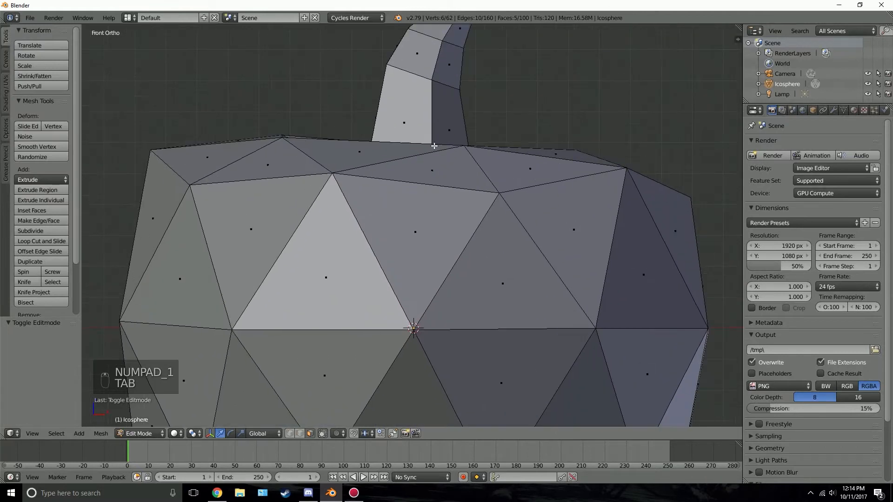
right_click(432, 121)
key(s)
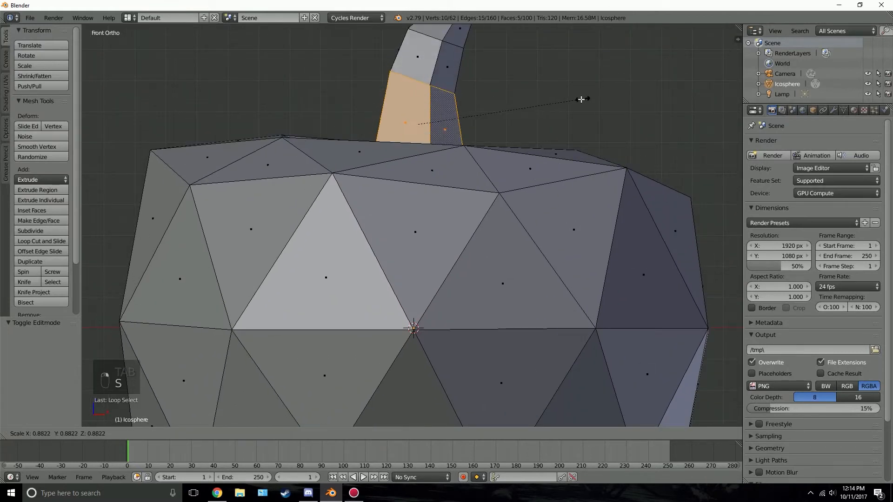
click(573, 101)
alt+right_click(459, 72)
key(s)
click(562, 80)
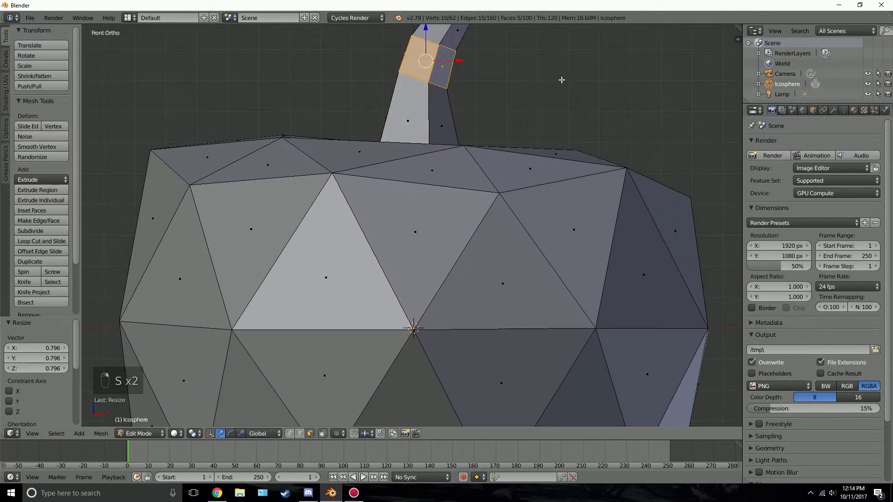
- Scale the topmost ring of stem faces to about 0.73 and return to object mode in solid shading
scroll(516, 79, down, 3)
alt+right_click(444, 111)
key(s)
click(563, 121)
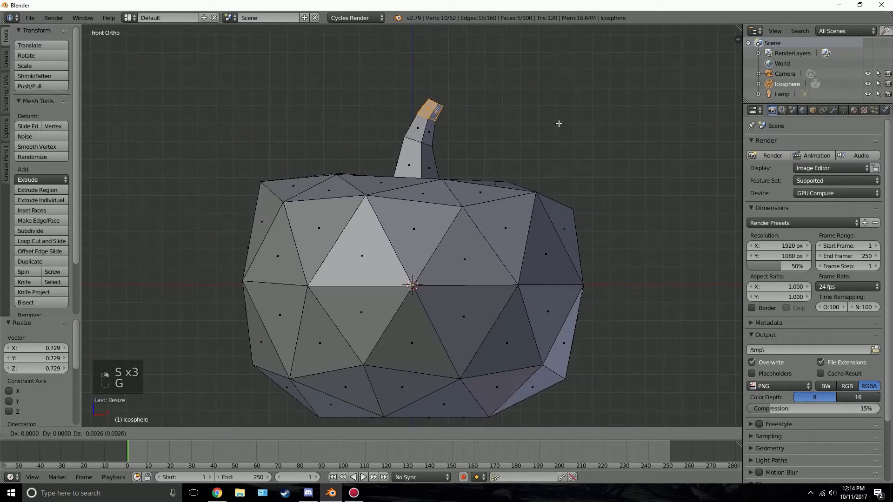
key(g)
right_click(559, 121)
key(z)
scroll(491, 88, up, 3)
key(Tab)
scroll(512, 153, down, 5)
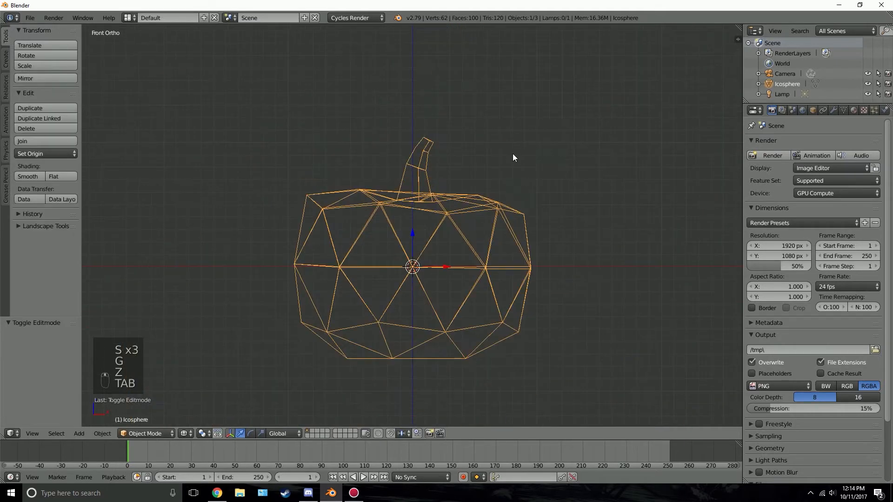
key(z)
mouse_move(512, 154)
middle_down()
mouse_move(502, 180)
mouse_move(413, 188)
mouse_move(556, 190)
middle_up()
key(KP_1)
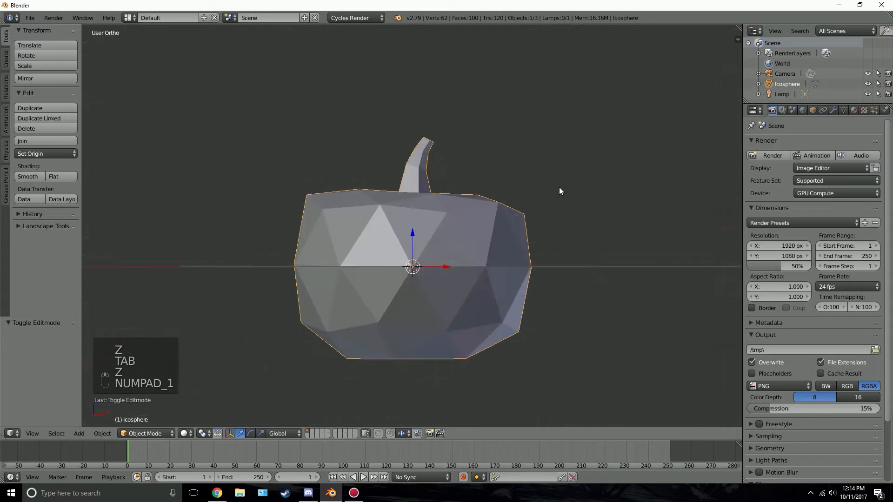
- Box-select the upper two stem sections in wireframe and lower them about 0.11 to shorten the stem
key(Tab)
key(z)
scroll(495, 172, up, 4)
shift+scroll(496, 172, up, 5)
key(a)
key(b)
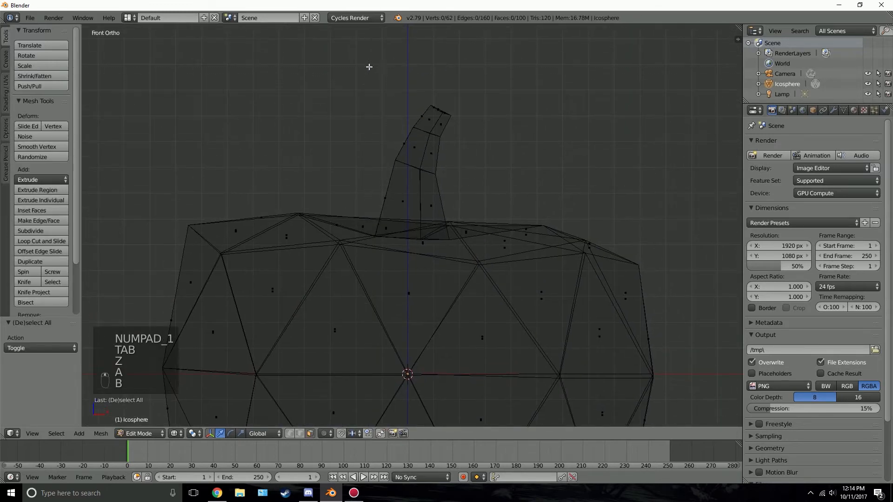
drag(369, 68, 512, 173)
key(g)
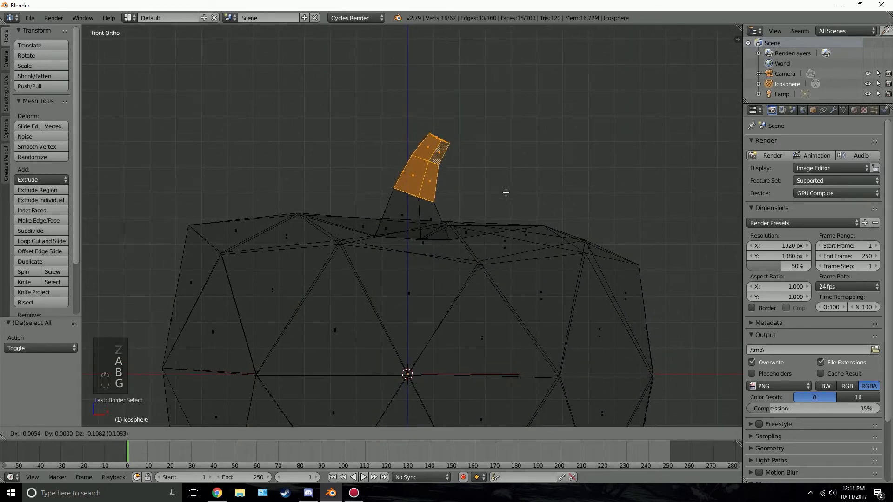
click(504, 193)
- Return to object mode in solid shading and deselect the pumpkin
key(z)
key(Tab)
scroll(478, 225, down, 5)
mouse_move(478, 225)
middle_down()
mouse_move(463, 272)
mouse_move(511, 311)
mouse_move(439, 260)
mouse_move(558, 281)
mouse_move(483, 277)
middle_up()
key(a)
scroll(511, 312, down, 4)
scroll(484, 277, up, 4)
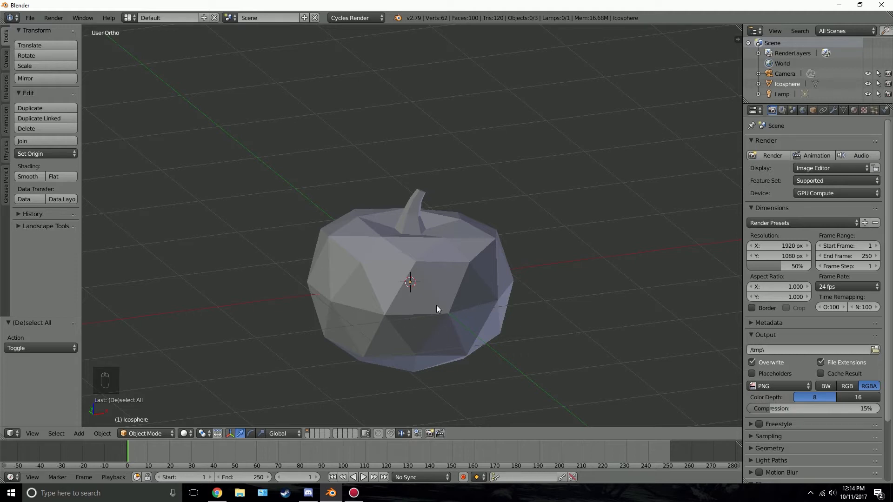
- Duplicate the pumpkin in place and move the copy to layer 2
key(KP_1)
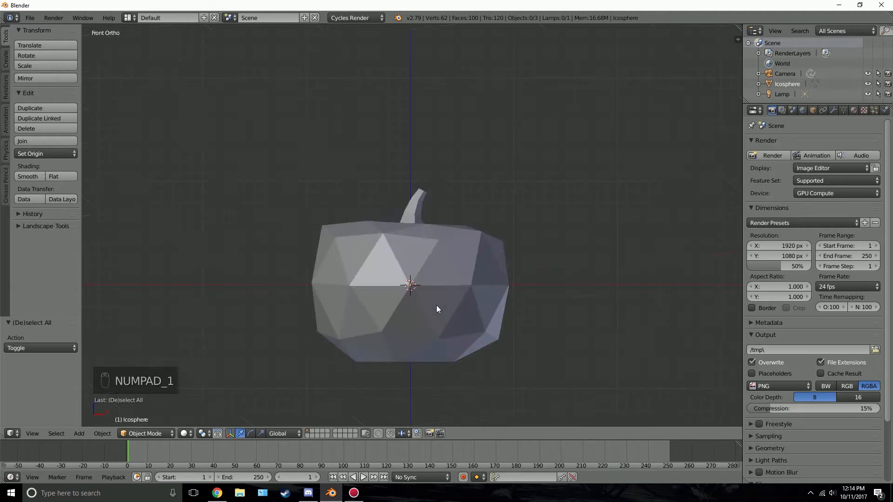
right_click(430, 266)
key(shift+d)
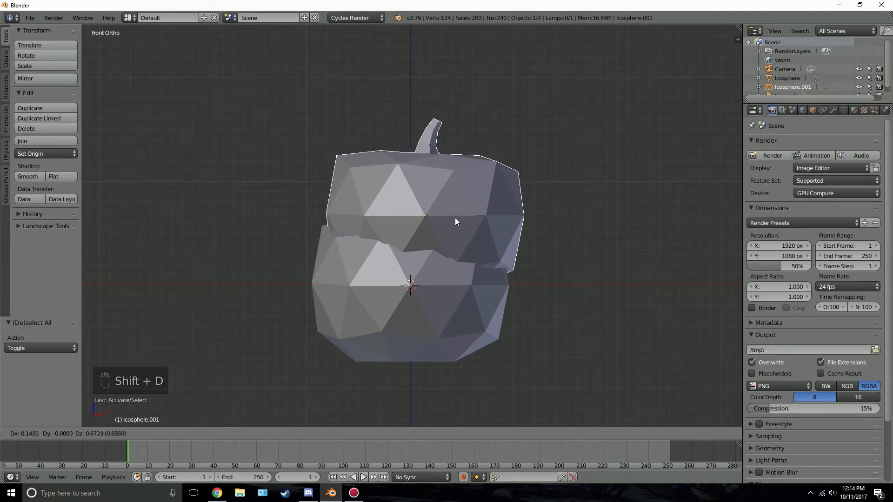
right_click(453, 224)
key(m)
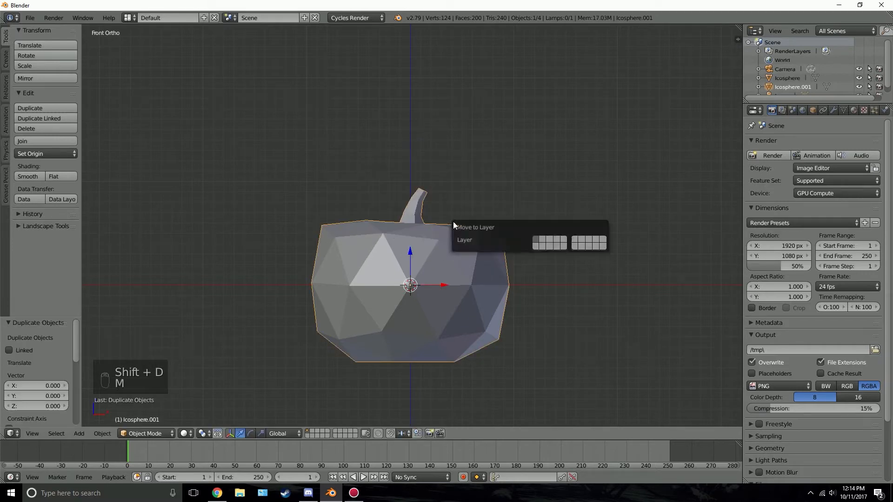
key(2)
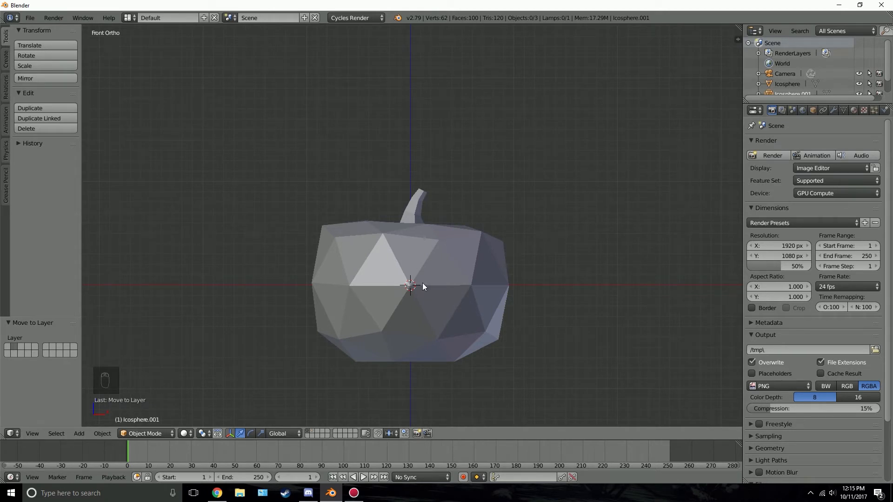
- Inset the bright triangular face on the original pumpkin's front, up and left of its center, by about 0.088
right_click(431, 259)
scroll(409, 274, up, 4)
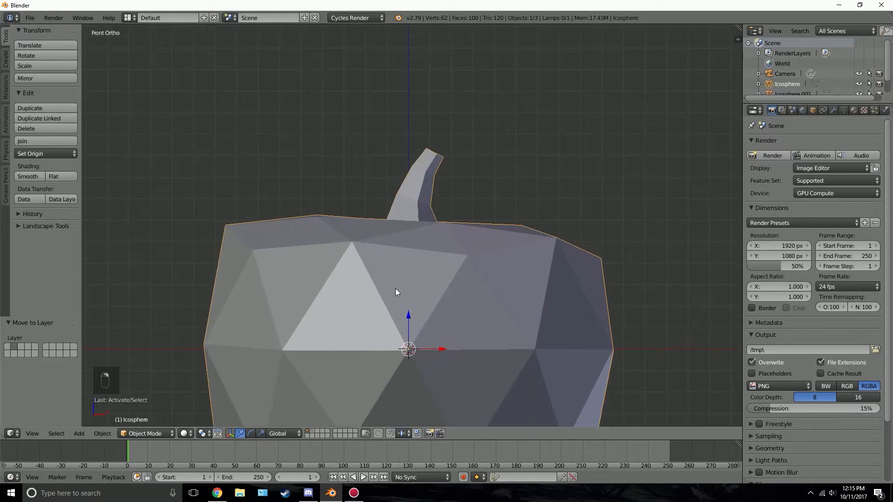
key(Tab)
shift+middle_drag(412, 256, 401, 171)
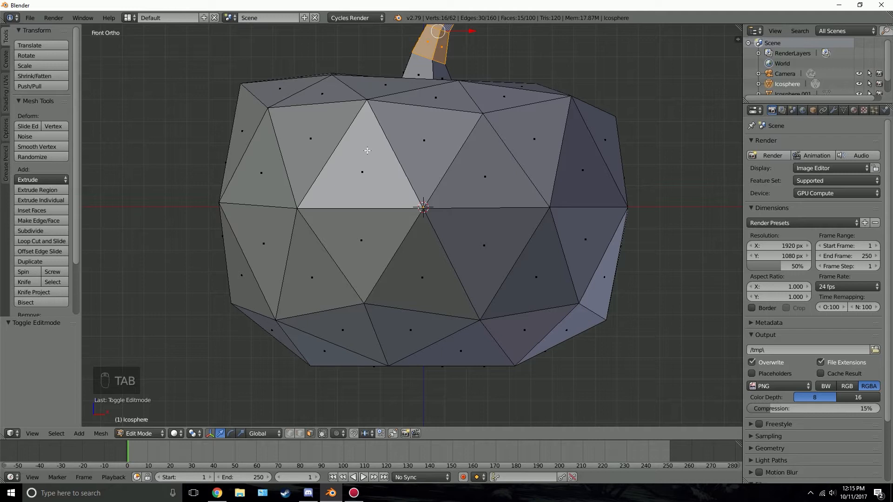
right_click(382, 168)
scroll(344, 149, up, 1)
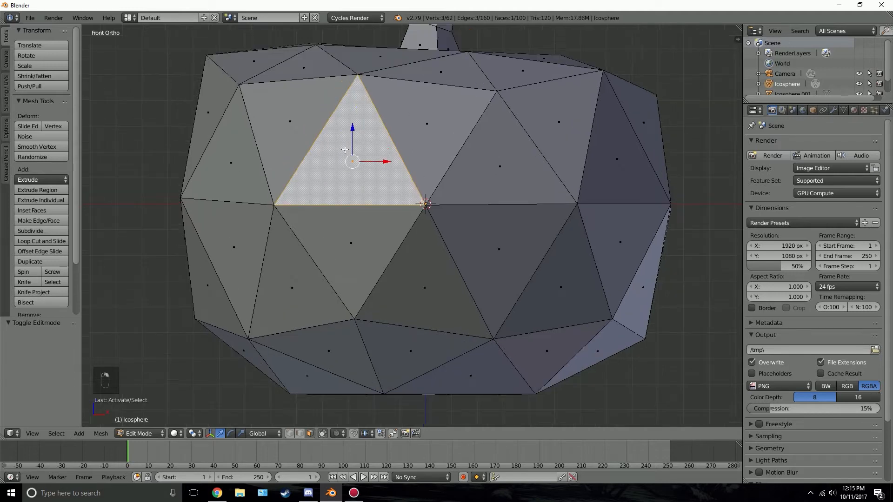
scroll(427, 149, down, 2)
key(i)
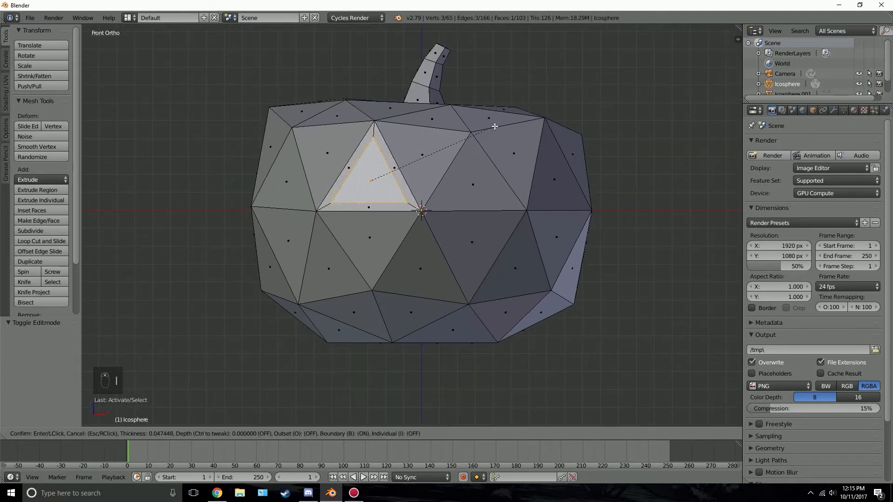
click(487, 126)
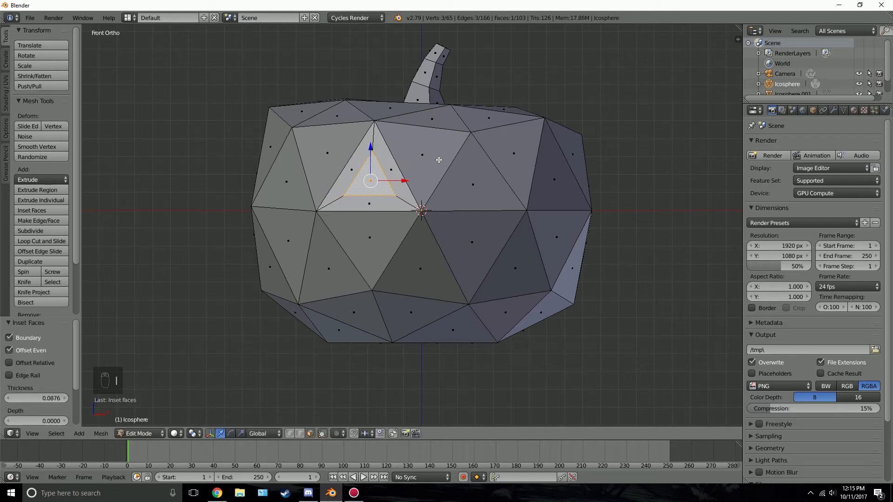
- Rotate the inset left eye face about -13 degrees in the front view and nudge it by -0.009, -0.006, -0.004
scroll(439, 160, up, 1)
key(r)
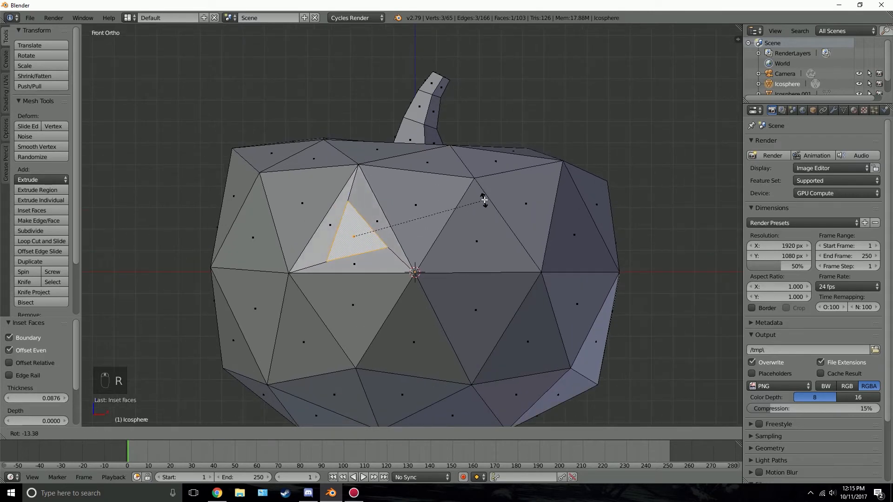
click(484, 200)
middle_drag(484, 200, 413, 234)
key(g)
click(362, 254)
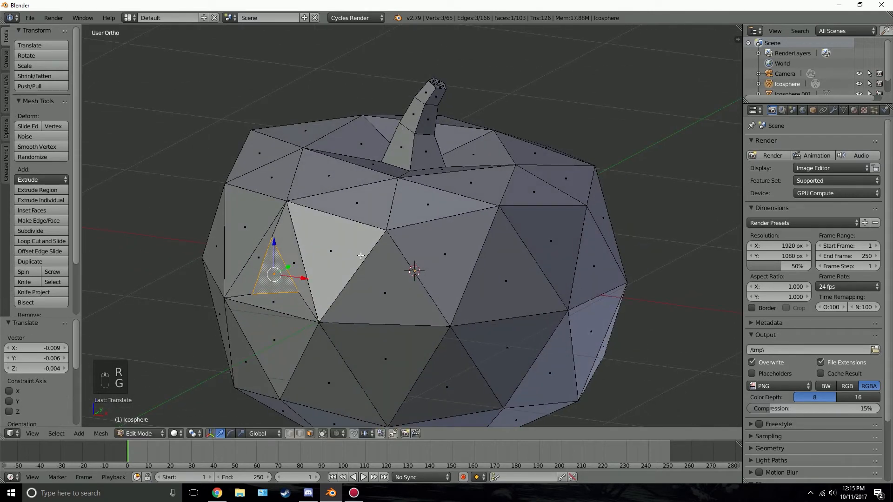
middle_drag(361, 255, 455, 212)
- Delete the rotated inset face to open the left eye hole, and leave edit mode
key(x)
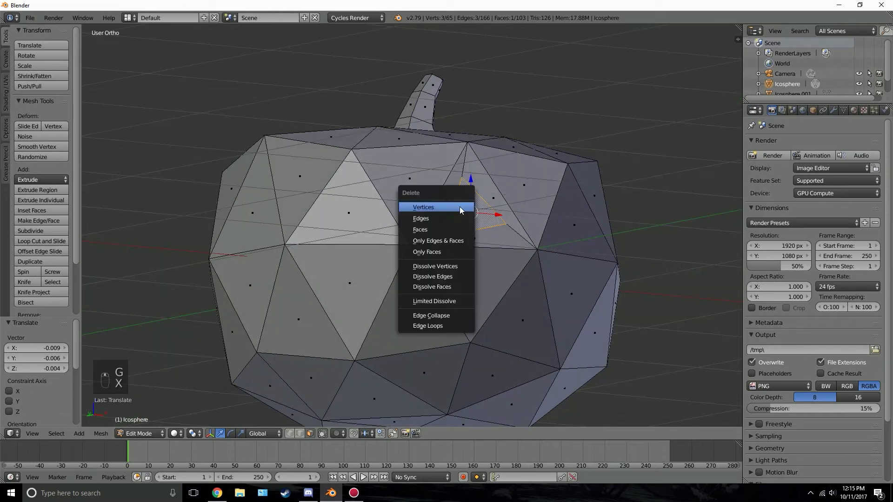
click(448, 228)
key(Tab)
scroll(441, 254, down, 3)
mouse_move(441, 255)
middle_down()
mouse_move(377, 268)
mouse_move(465, 259)
mouse_move(438, 258)
middle_up()
- Inset the matching triangular face on the pumpkin's right front by about 0.052 and rotate it 6.53 degrees
key(KP_1)
key(Tab)
scroll(468, 240, up, 4)
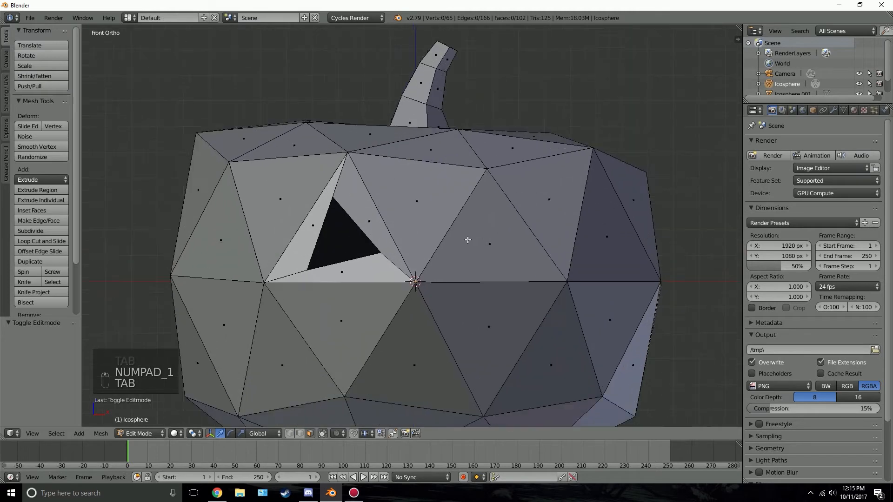
right_click(468, 240)
key(i)
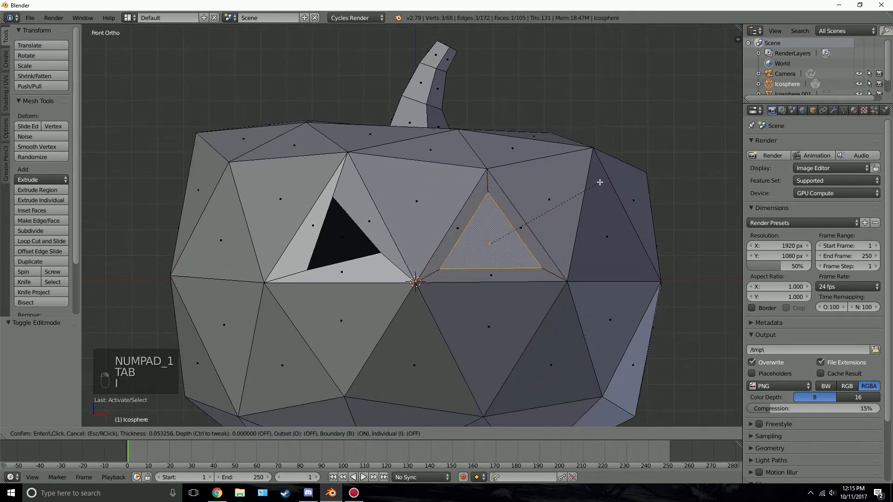
click(600, 183)
key(r)
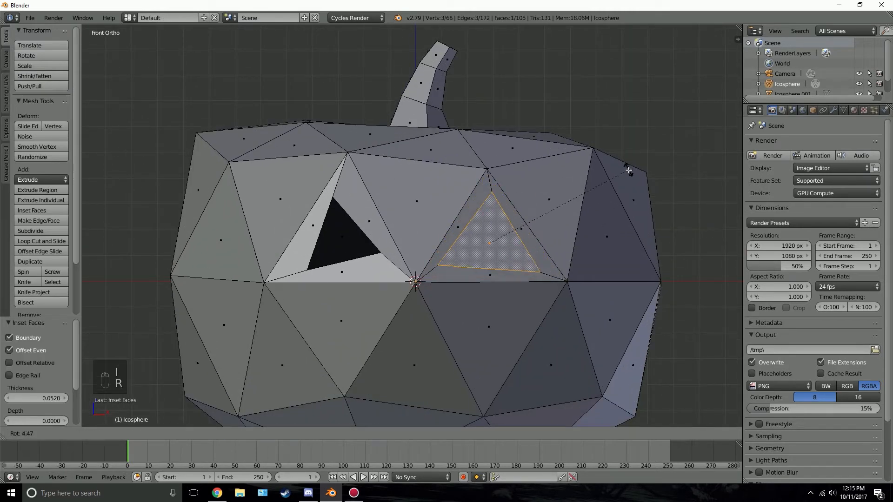
click(629, 174)
- Delete the rotated face to open the right eye hole, and leave edit mode
key(x)
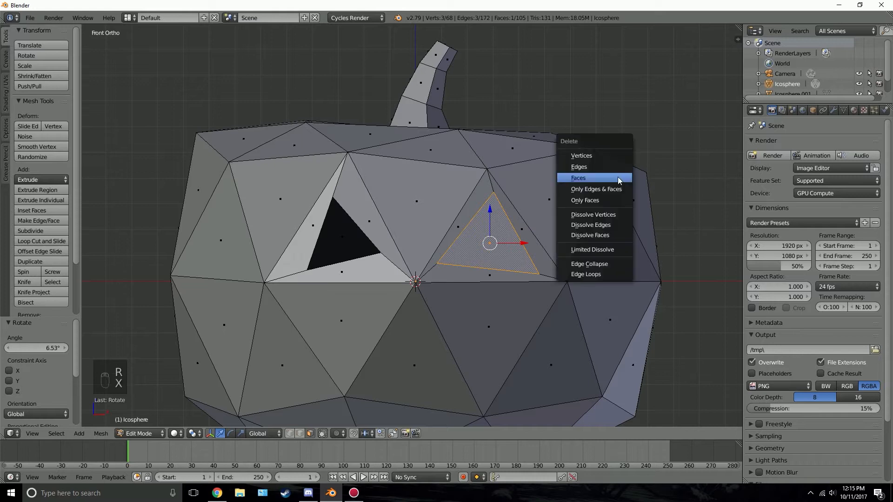
click(618, 177)
key(Tab)
scroll(471, 234, down, 6)
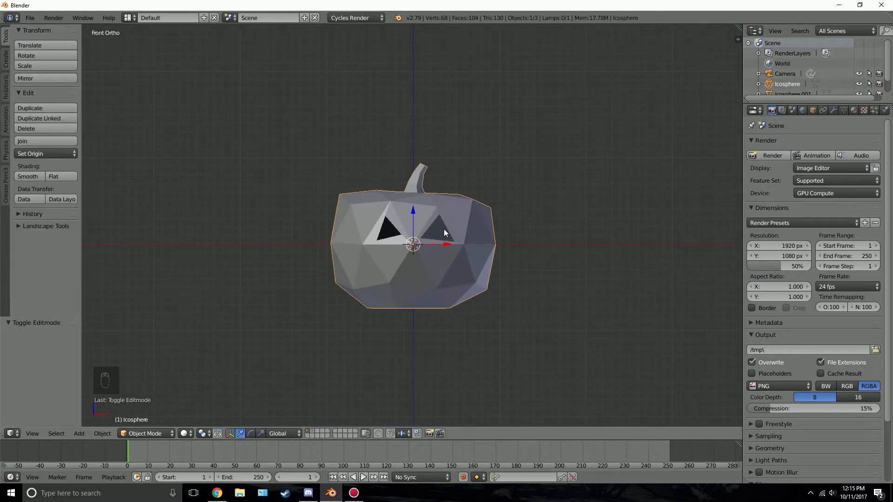
- Knife-cut a closed five-sided nose outline into the pumpkin's front mesh, centred just below and between the eye holes
scroll(433, 253, up, 5)
key(Tab)
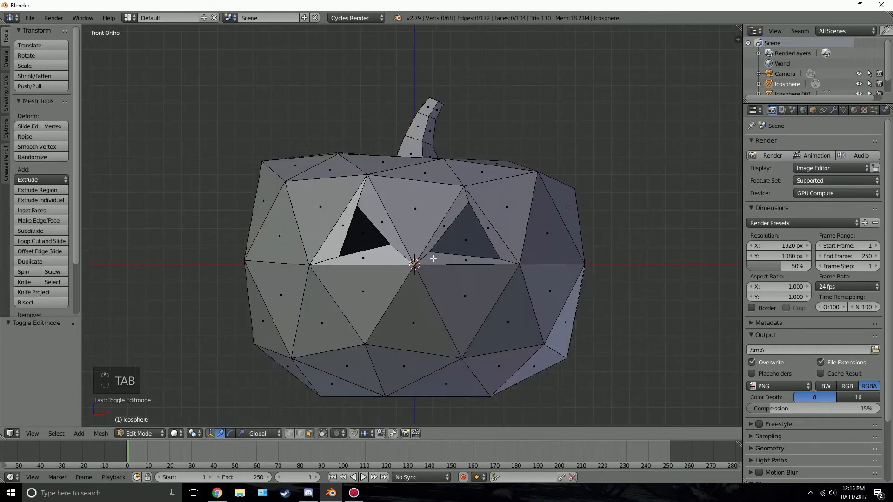
scroll(434, 258, up, 2)
scroll(434, 242, down, 1)
scroll(434, 242, up, 2)
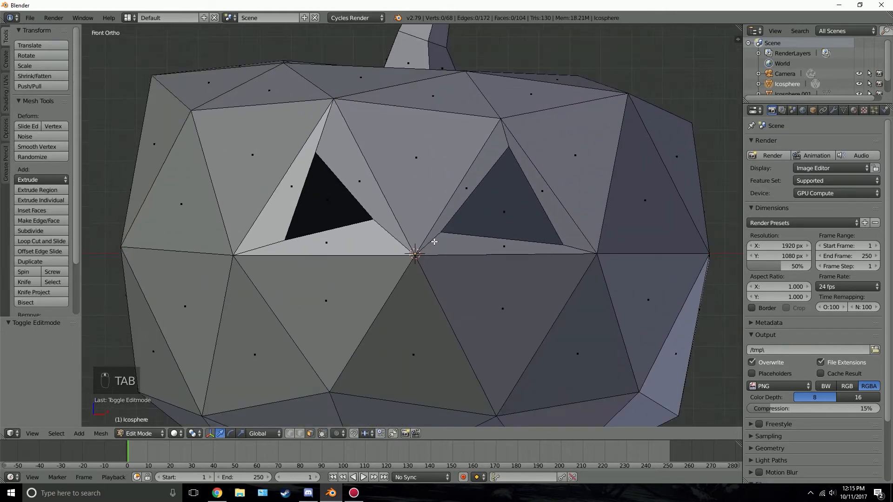
key(k)
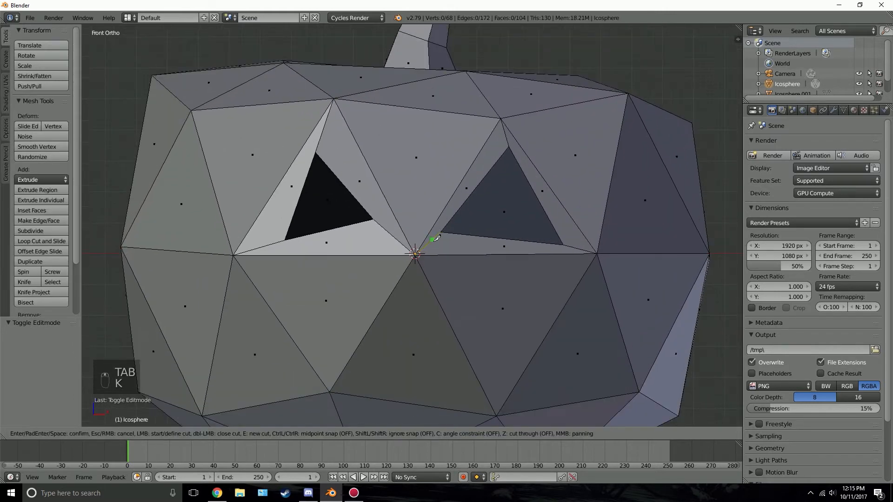
click(402, 241)
click(392, 273)
click(441, 255)
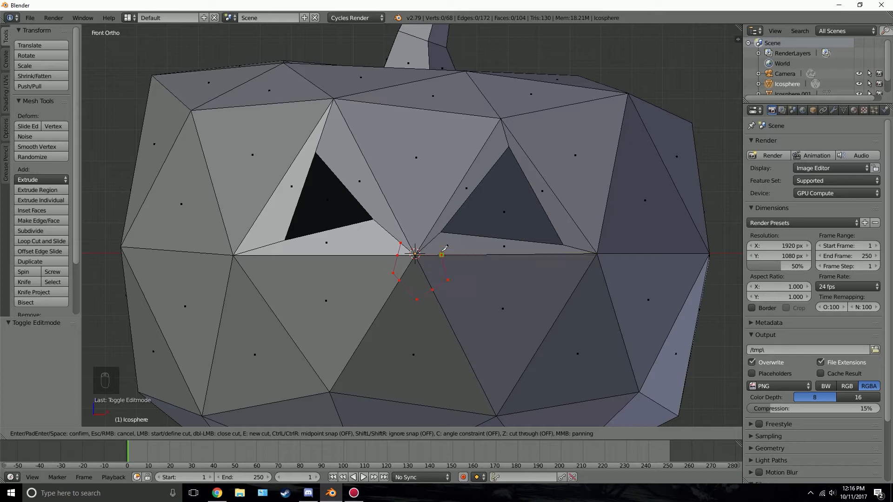
click(402, 239)
key(Return)
- Delete all the small faces inside the nose outline to open the nose hole, and leave edit mode
scroll(404, 271, up, 4)
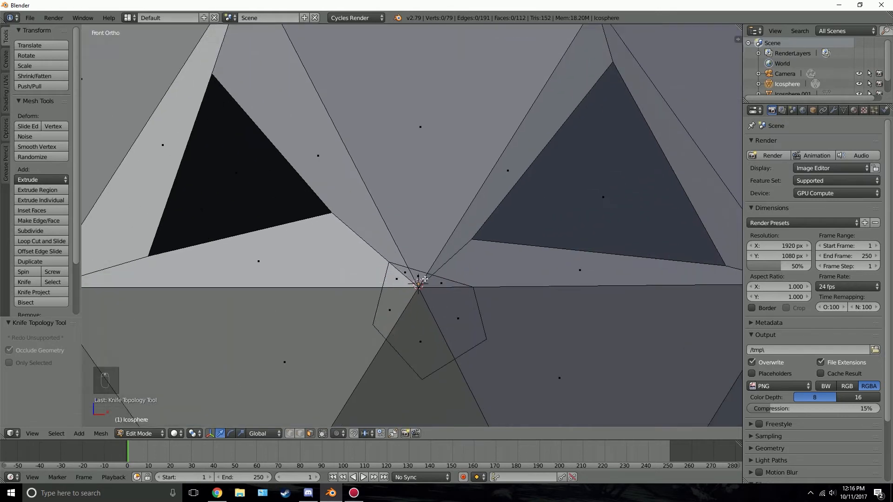
right_click(407, 273)
shift+right_click(398, 280)
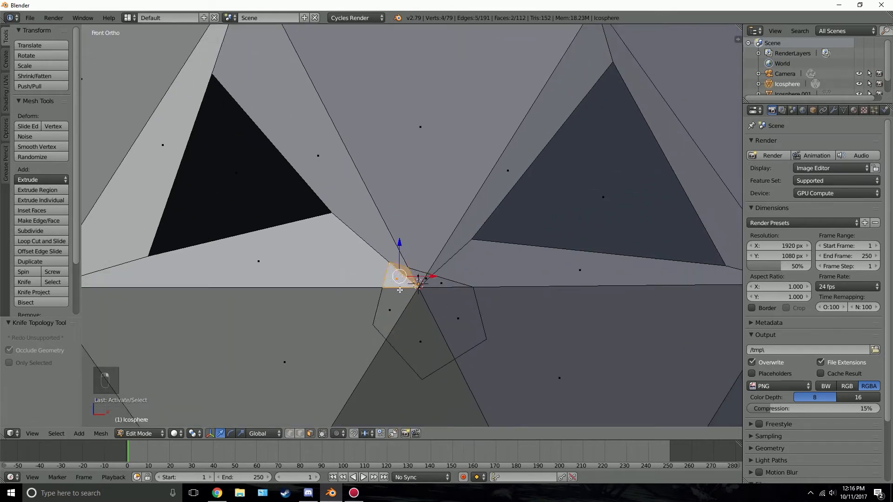
shift+right_click(392, 308)
shift+right_click(419, 331)
shift+right_click(451, 317)
shift+right_click(444, 284)
shift+right_click(427, 278)
shift+right_click(419, 276)
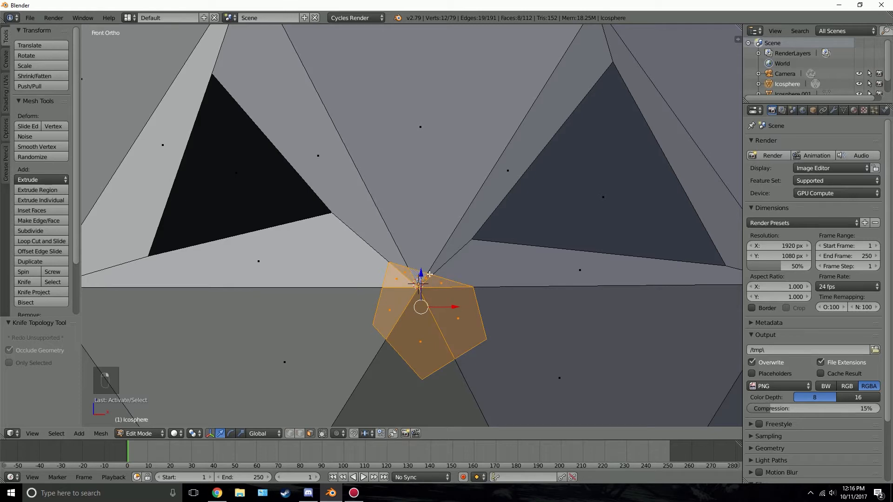
key(x)
click(431, 272)
key(Tab)
scroll(418, 279, down, 6)
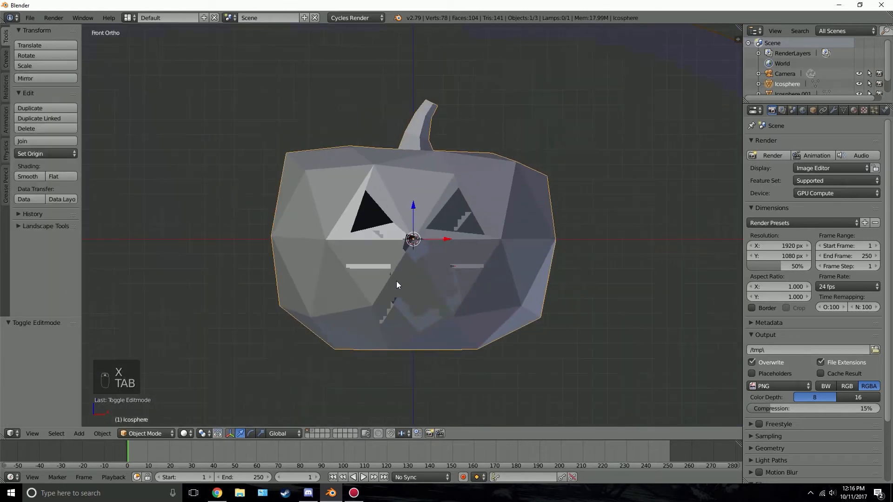
middle_drag(396, 281, 436, 293)
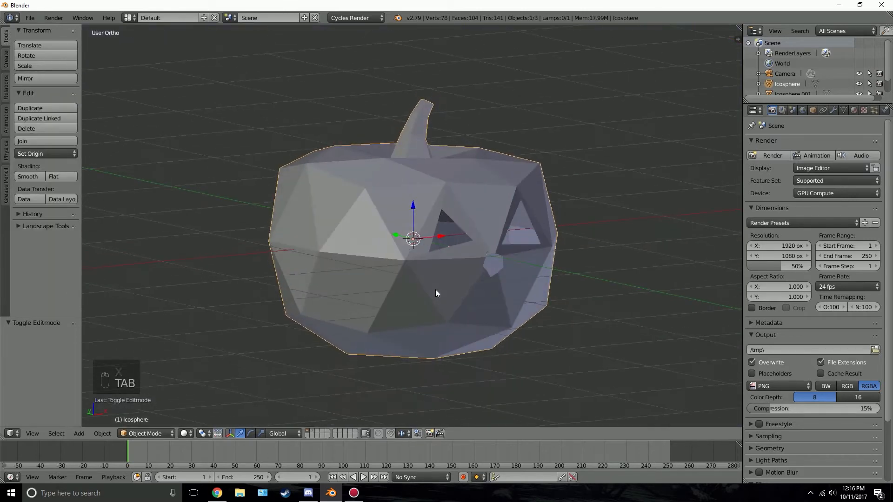
- In the front view, knife-cut a closed zigzag mouth outline across the pumpkin's lower front faces, below the nose
key(KP_1)
scroll(436, 292, up, 4)
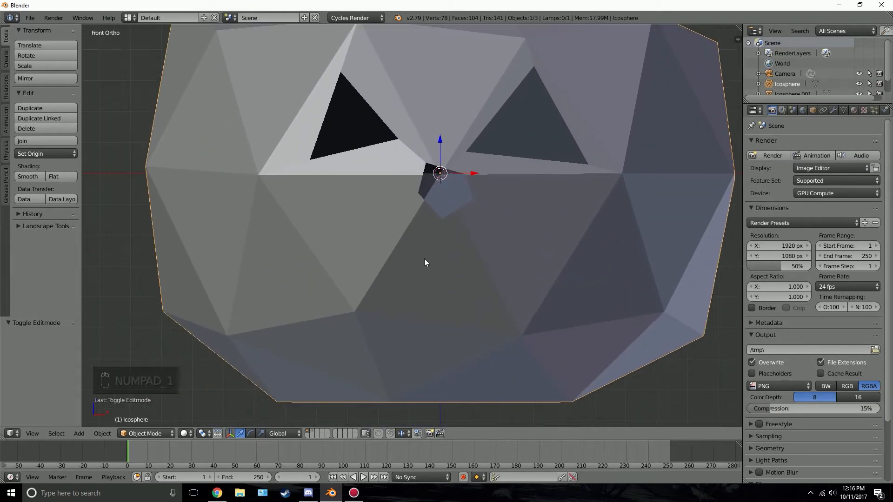
key(Tab)
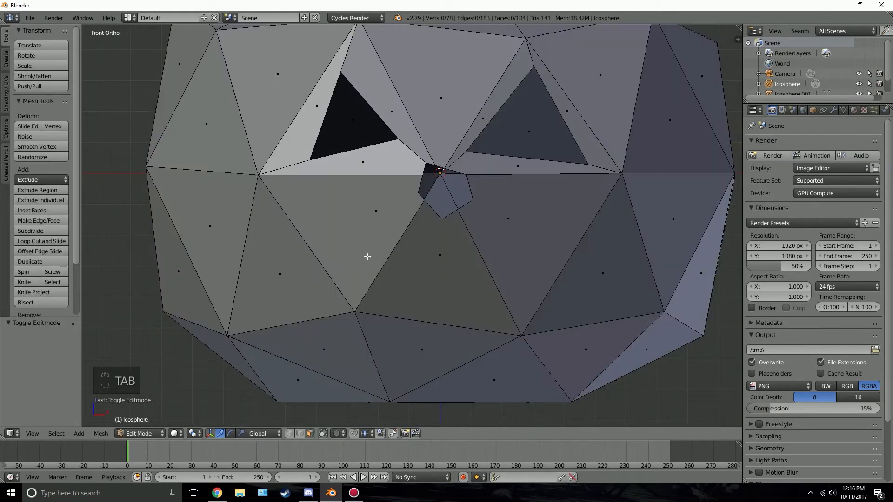
key(k)
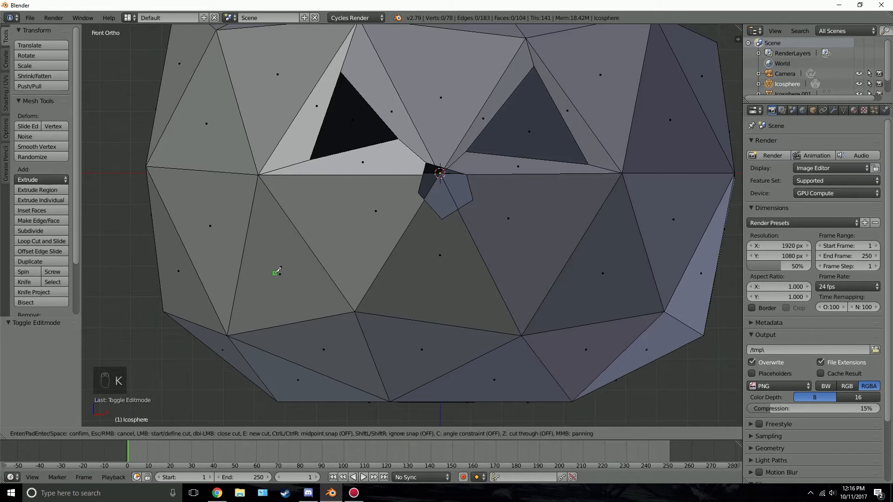
click(318, 318)
click(346, 299)
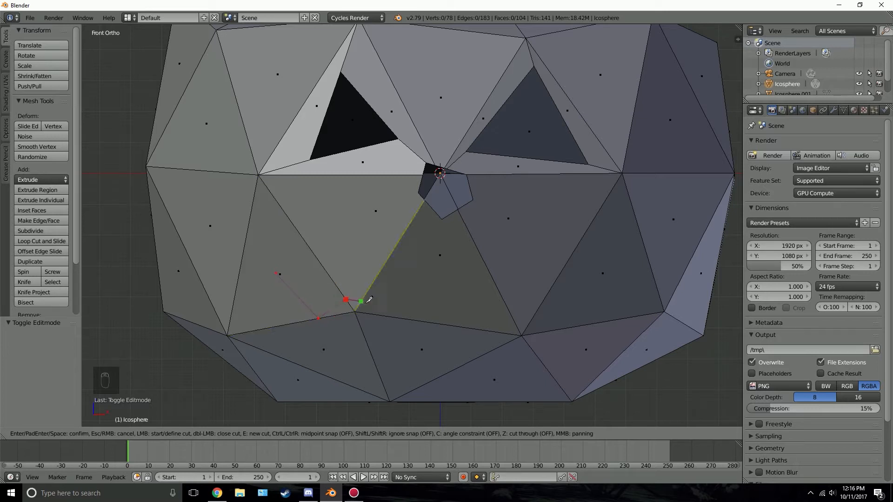
click(460, 298)
click(397, 294)
click(348, 264)
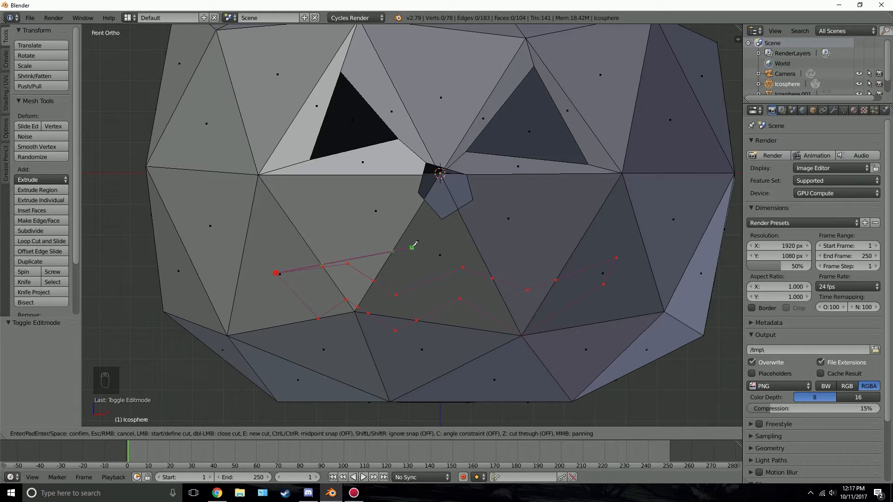
key(Return)
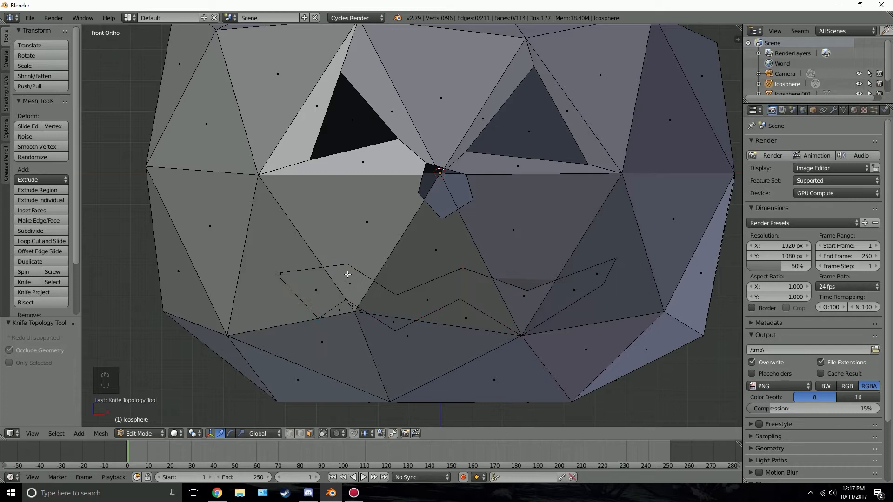
right_click(308, 280)
shift+right_click(369, 280)
shift+right_click(358, 285)
right_click(358, 230)
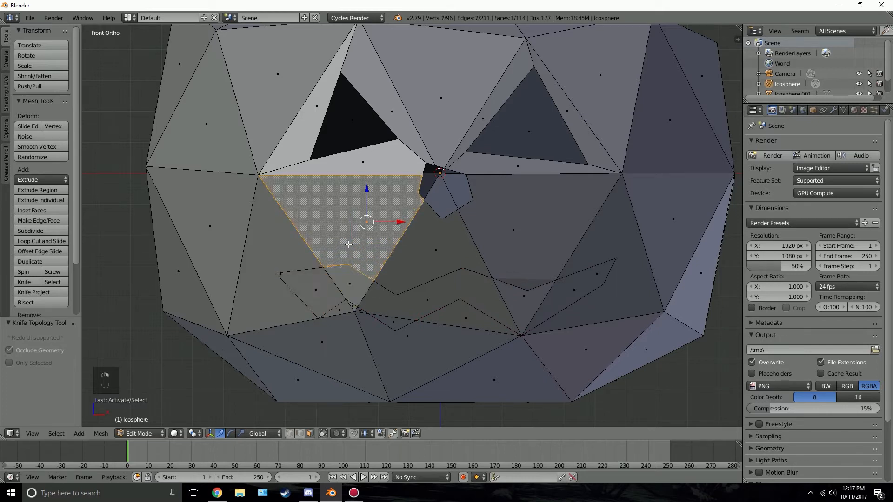
- Delete all the faces inside the zigzag outline to open the mouth, and leave edit mode
right_click(308, 289)
shift+right_click(351, 285)
shift+right_click(371, 298)
shift+right_click(530, 302)
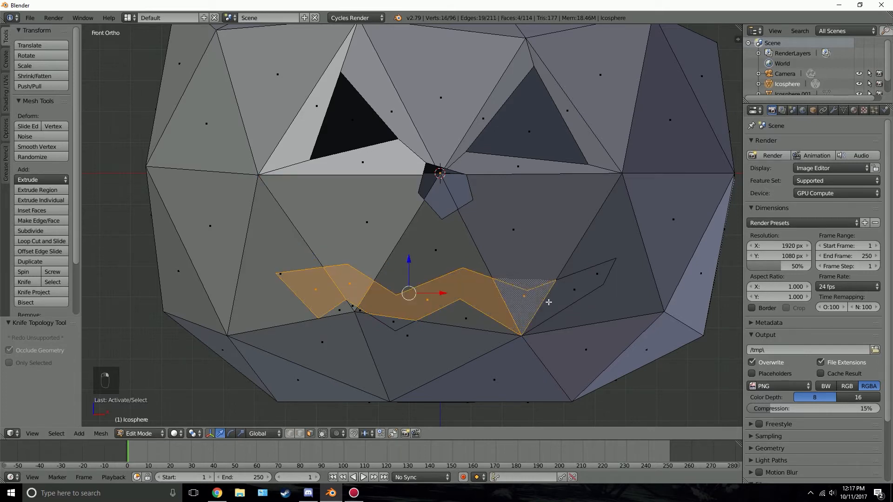
shift+right_click(590, 278)
shift+right_click(394, 322)
scroll(419, 300, down, 2)
middle_drag(454, 271, 476, 292)
key(x)
click(425, 272)
scroll(448, 288, down, 3)
key(Tab)
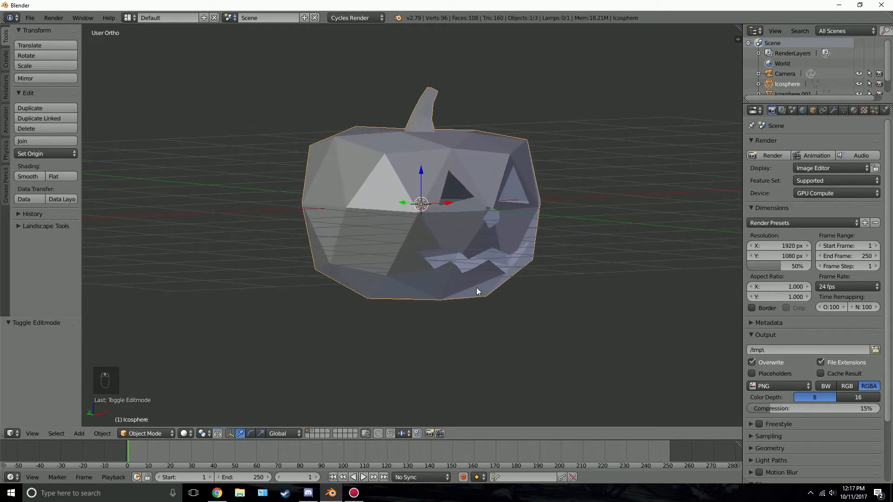
- Add a Solidify modifier to the carved pumpkin and set its thickness to 0.125
scroll(477, 286, up, 6)
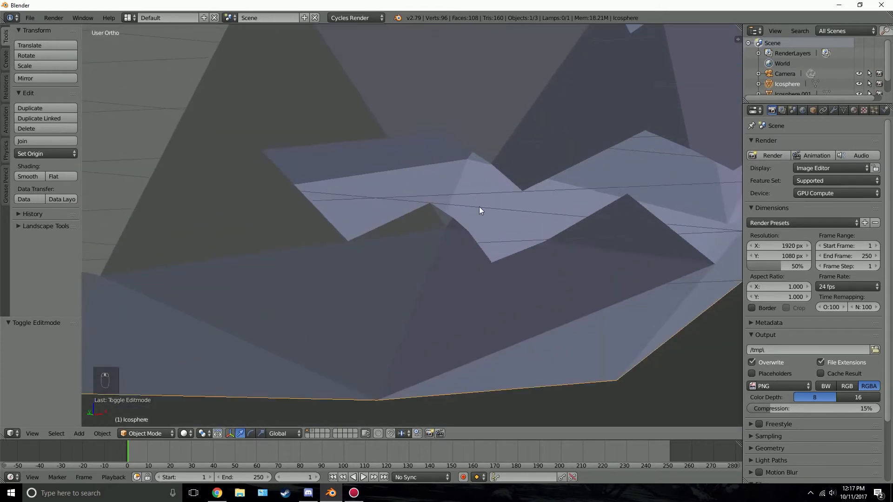
middle_drag(479, 206, 338, 238)
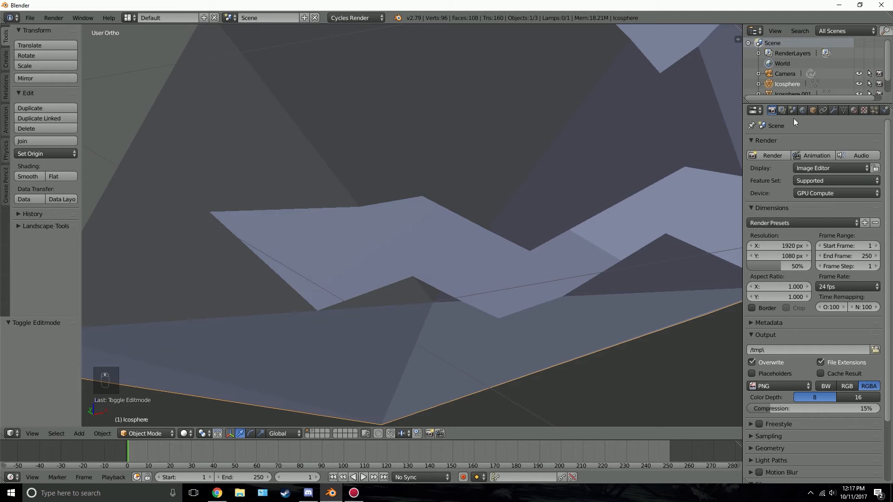
click(833, 110)
scroll(404, 282, down, 3)
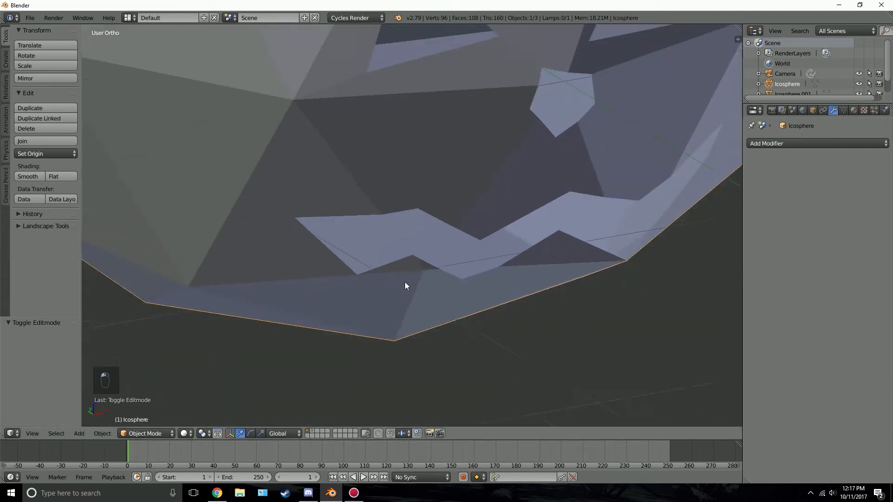
click(784, 142)
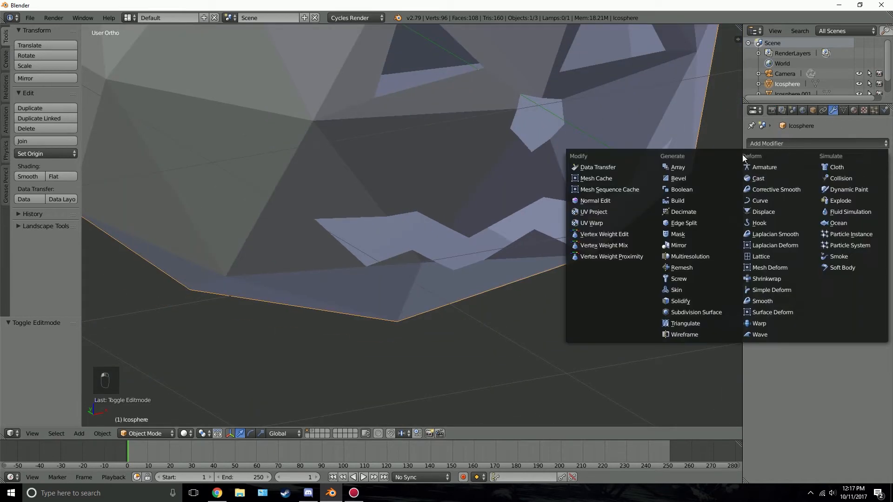
click(693, 301)
scroll(581, 231, down, 3)
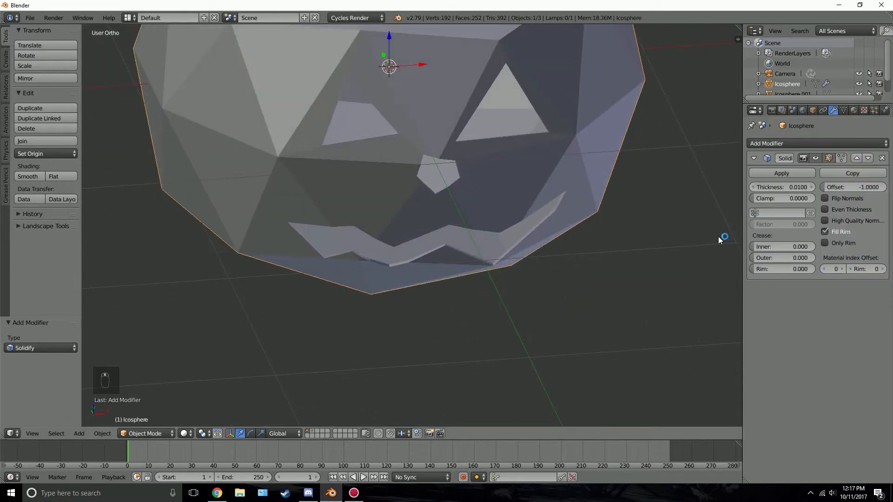
drag(781, 194, 827, 195)
middle_drag(411, 189, 479, 181)
drag(782, 188, 793, 188)
middle_drag(623, 183, 663, 191)
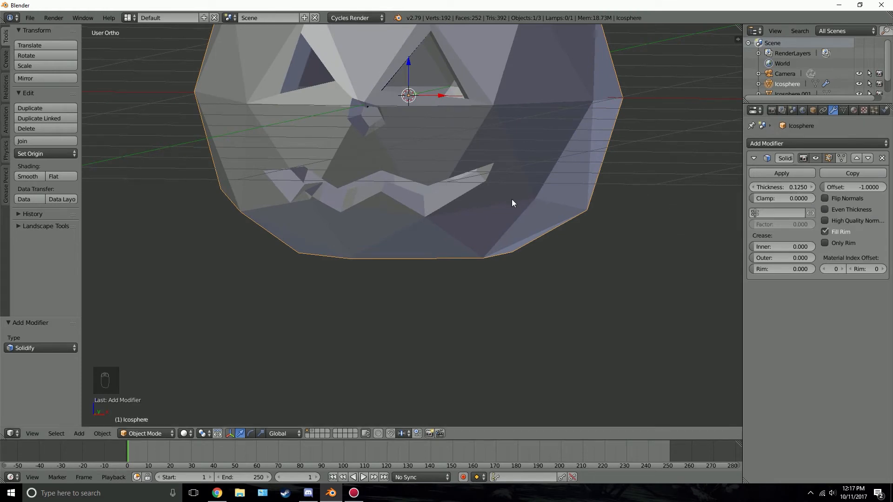
middle_drag(512, 199, 300, 151)
scroll(415, 182, up, 3)
mouse_move(415, 182)
middle_down()
mouse_move(466, 188)
mouse_move(420, 197)
mouse_move(470, 180)
mouse_move(431, 188)
middle_up()
key(shift+z)
key(z)
key(z)
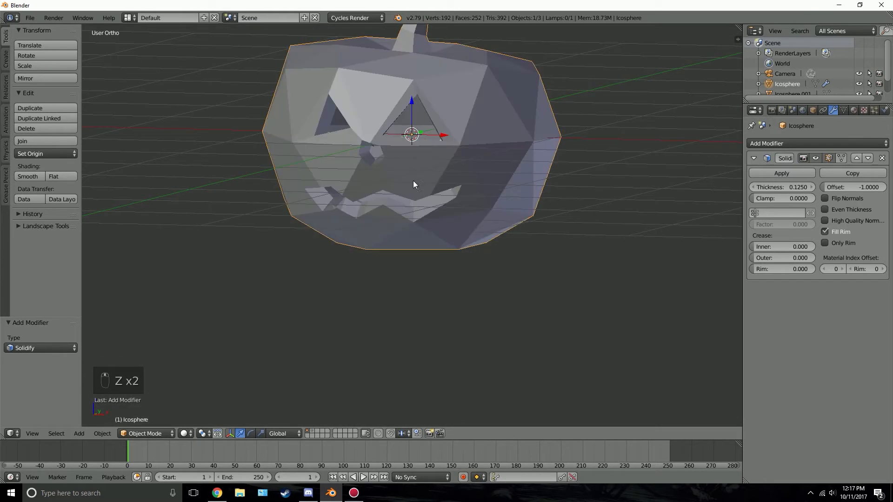
- Add a point lamp at the pumpkin's centre and switch the viewport to rendered shading
key(shift+a)
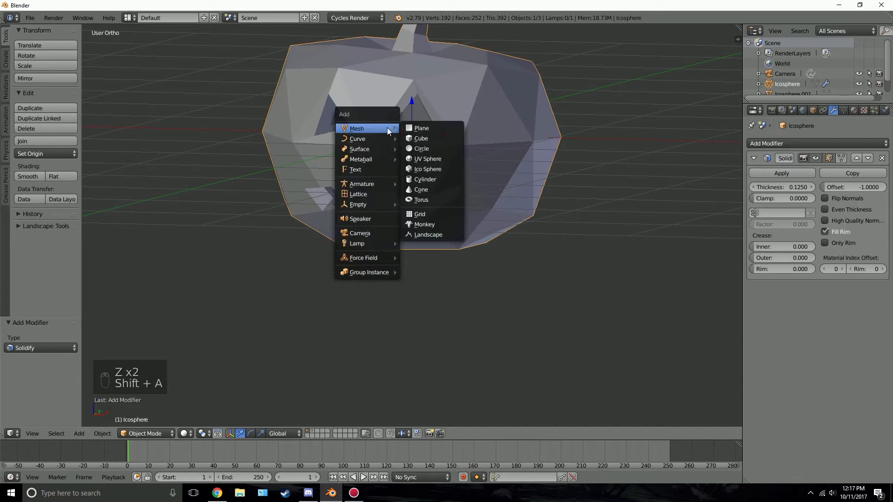
mouse_move(389, 243)
click(436, 244)
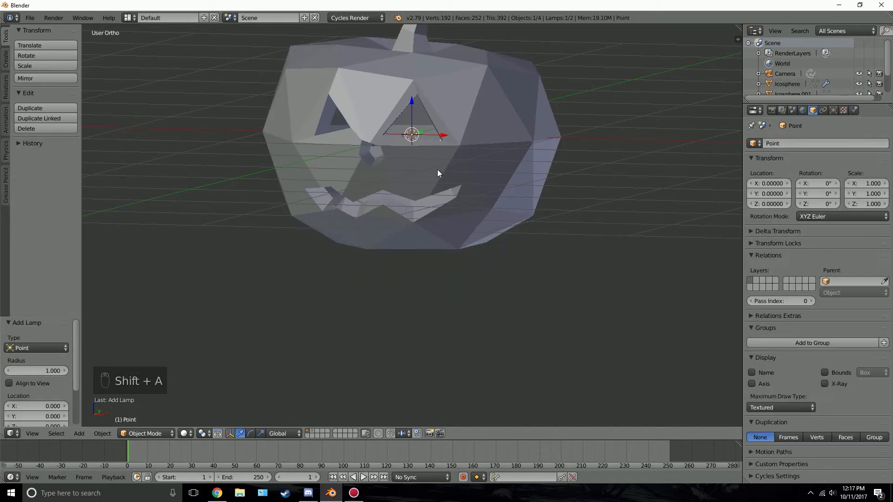
mouse_move(437, 169)
middle_down()
mouse_move(429, 149)
mouse_move(463, 160)
mouse_move(427, 170)
middle_up()
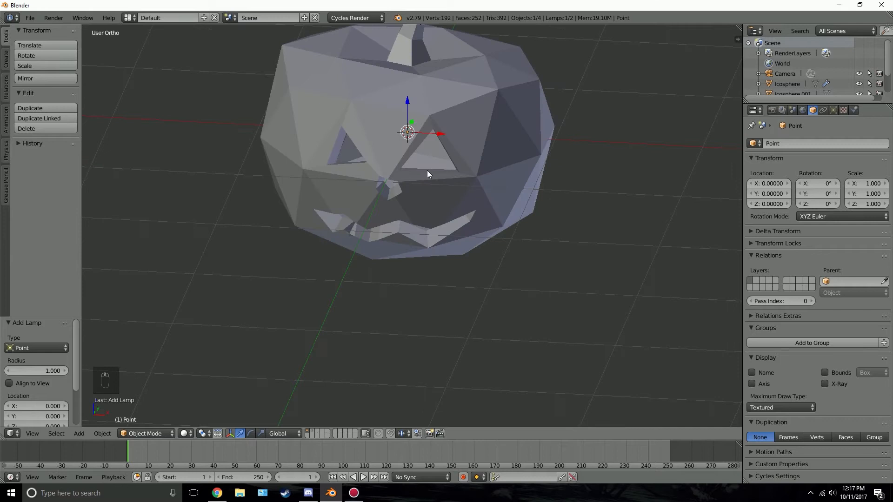
key(shift+z)
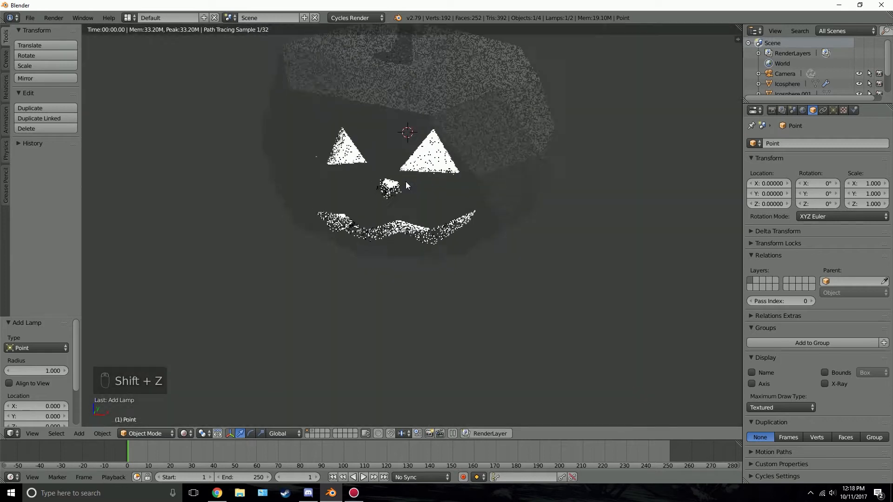
- Try an emission strength of 40 for the point lamp, and settle on a strength of 20
click(832, 110)
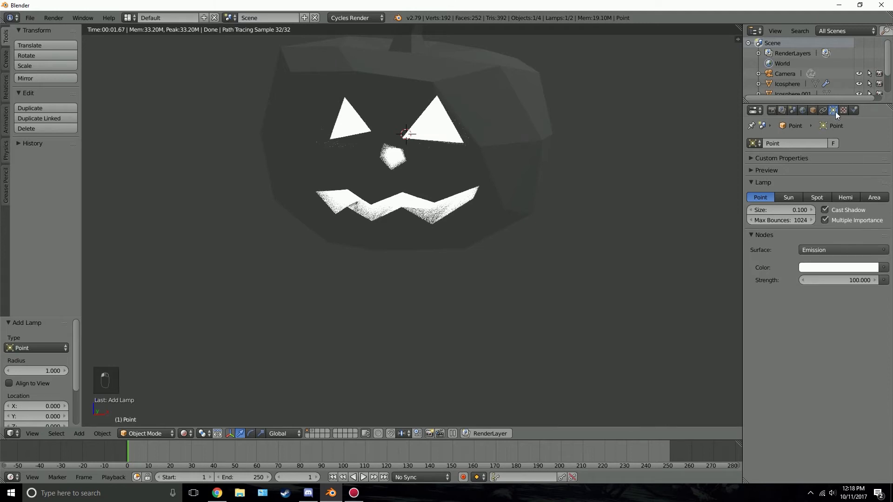
click(844, 279)
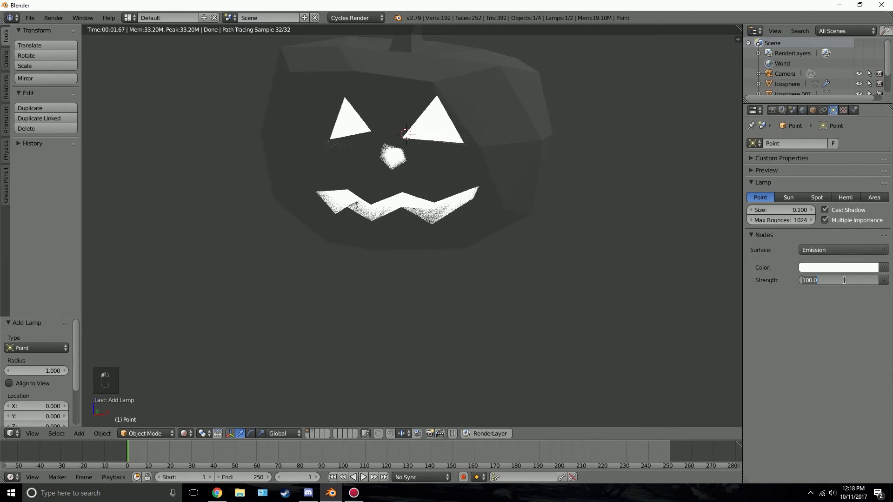
text(40)
key(Return)
click(844, 280)
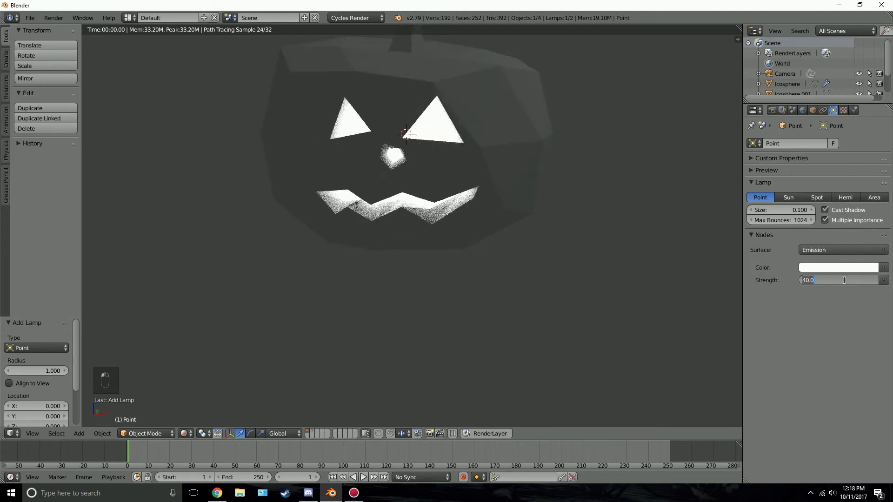
text(20)
key(Return)
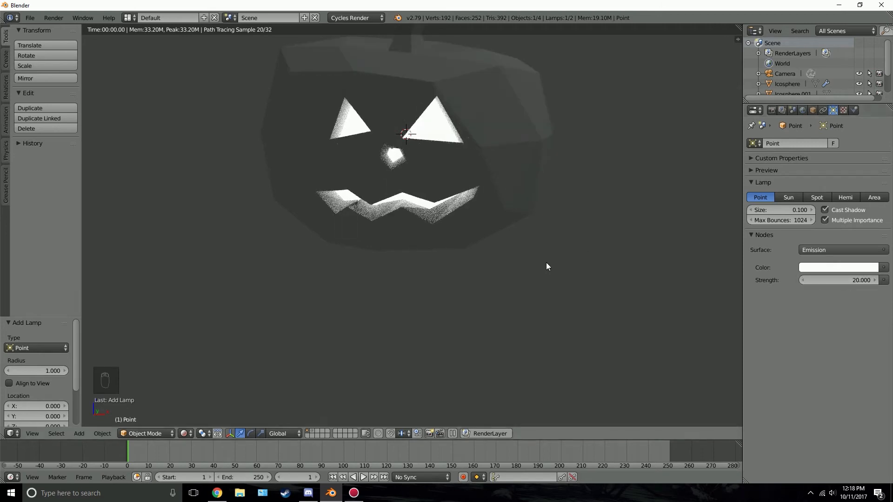
- Set the point lamp's colour to a warm orange, about R 1.000, G 0.485, B 0.108
middle_drag(546, 266, 475, 237)
click(837, 268)
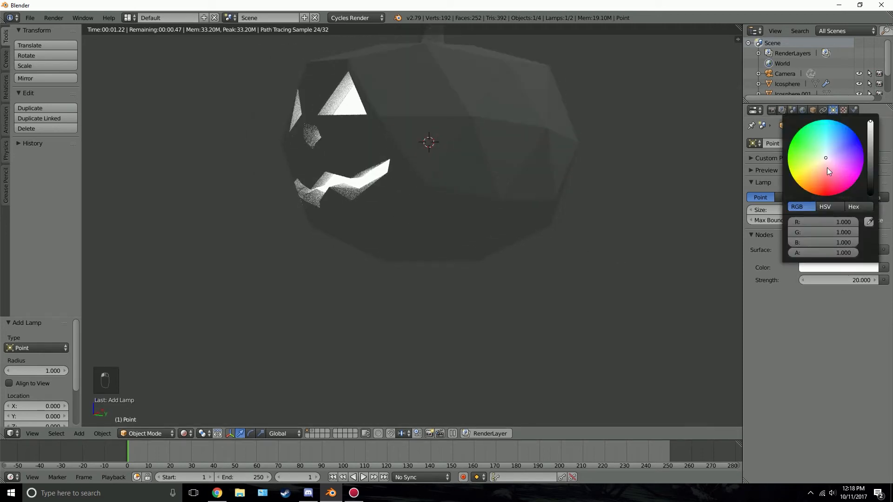
click(811, 178)
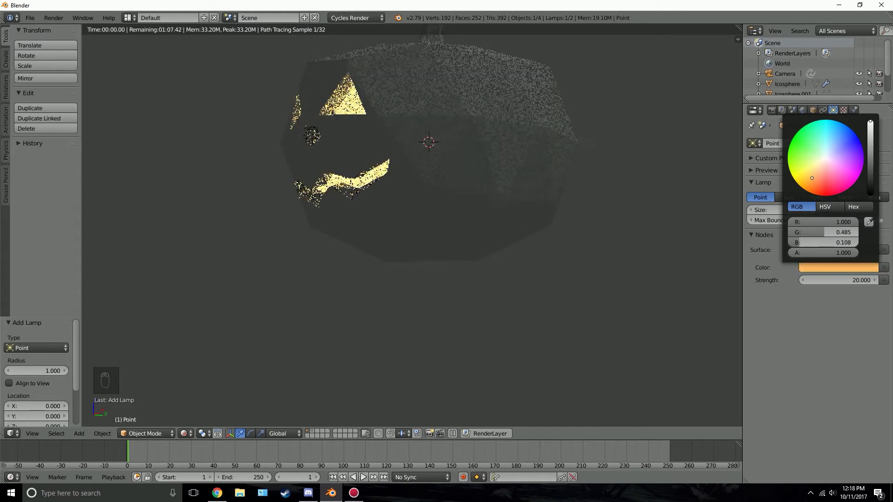
- Deepen the point lamp's orange colour to about R 1.000, G 0.253, B 0.014 and check the glow from the front
drag(811, 178, 809, 187)
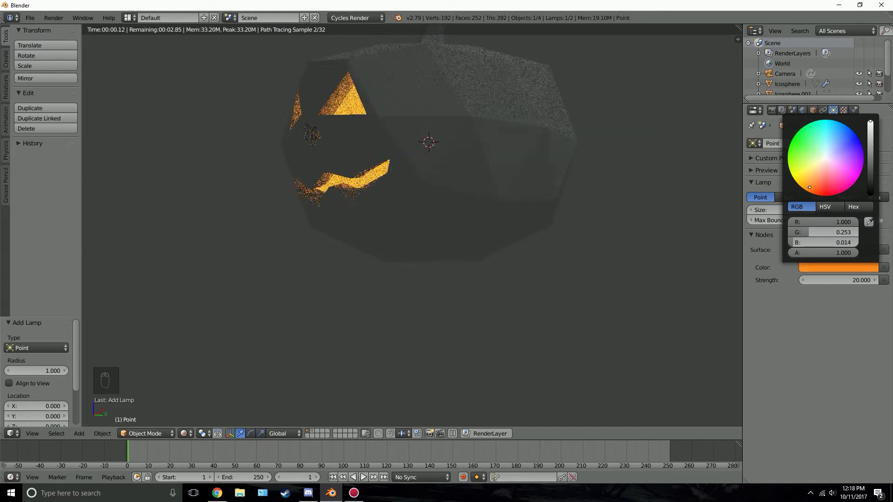
middle_drag(457, 181, 472, 208)
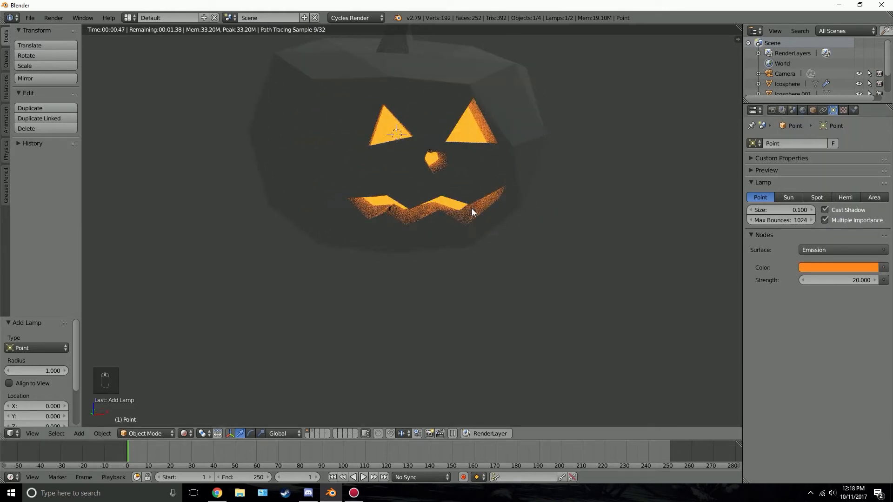
scroll(466, 212, down, 3)
middle_drag(417, 165, 385, 202)
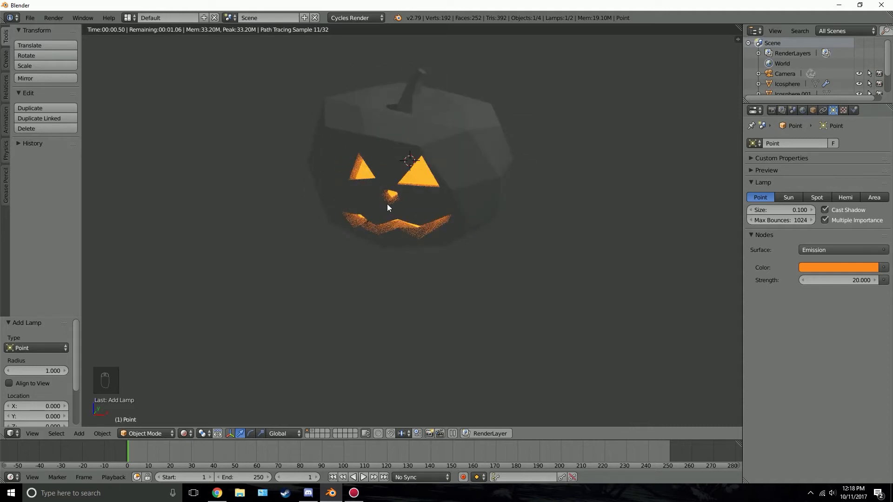
- Return to solid shading and give the carved pumpkin a new material with a reddish-orange diffuse colour
key(z)
key(z)
key(z)
right_click(469, 167)
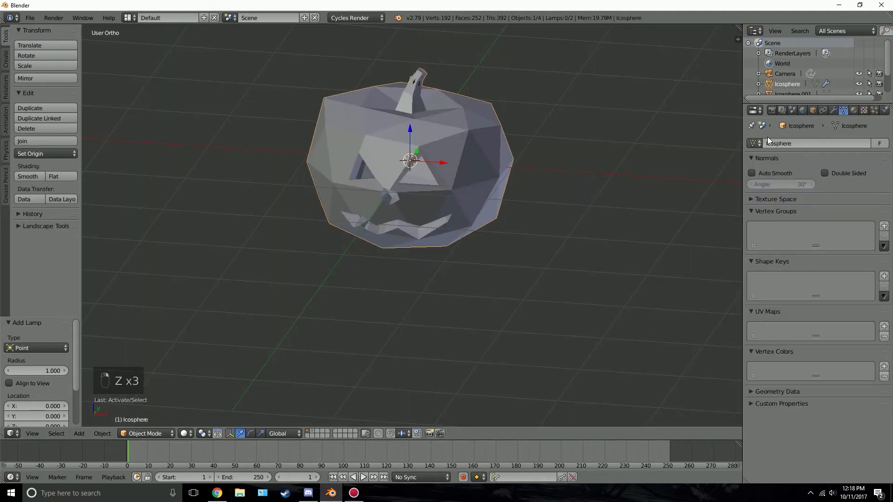
click(855, 111)
click(807, 170)
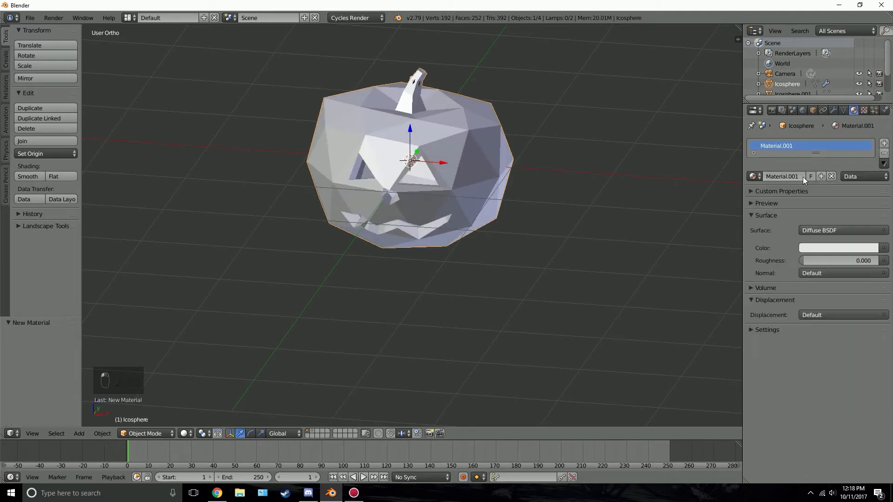
click(837, 246)
drag(821, 161, 812, 172)
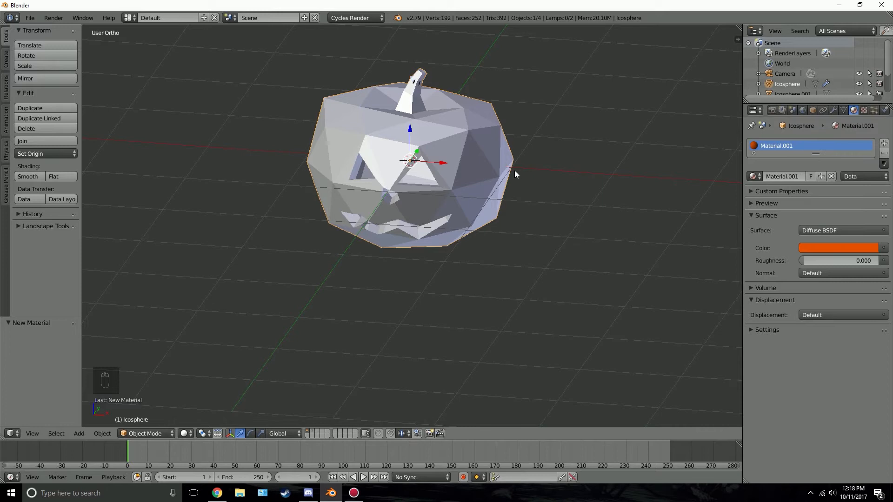
- Preview the pumpkin in rendered shading and shift its material's diffuse colour to a lighter, yellower orange
key(shift+z)
middle_drag(462, 174, 486, 157)
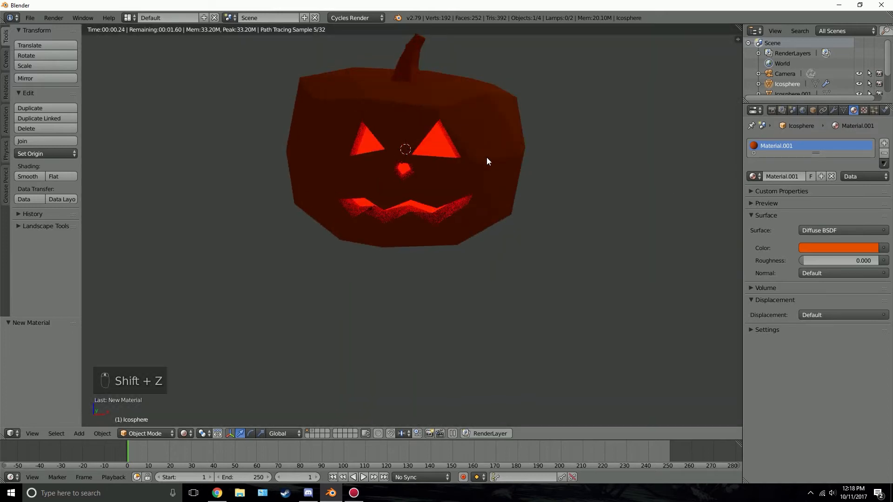
click(843, 247)
drag(812, 169, 806, 172)
mouse_move(457, 187)
middle_down()
mouse_move(411, 192)
mouse_move(452, 194)
middle_up()
- Select the point lamp inside the pumpkin and change its colour to a pale yellow under rendered shading
key(z)
key(z)
key(z)
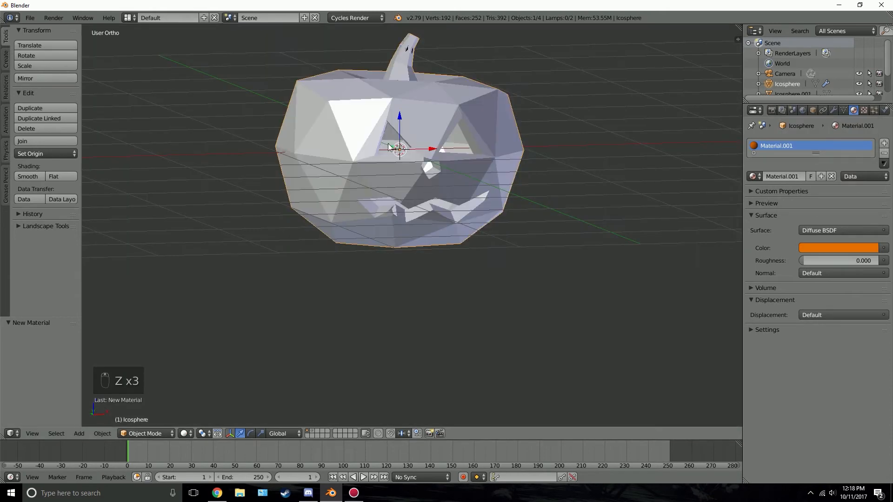
key(z)
right_click(405, 150)
right_click(399, 151)
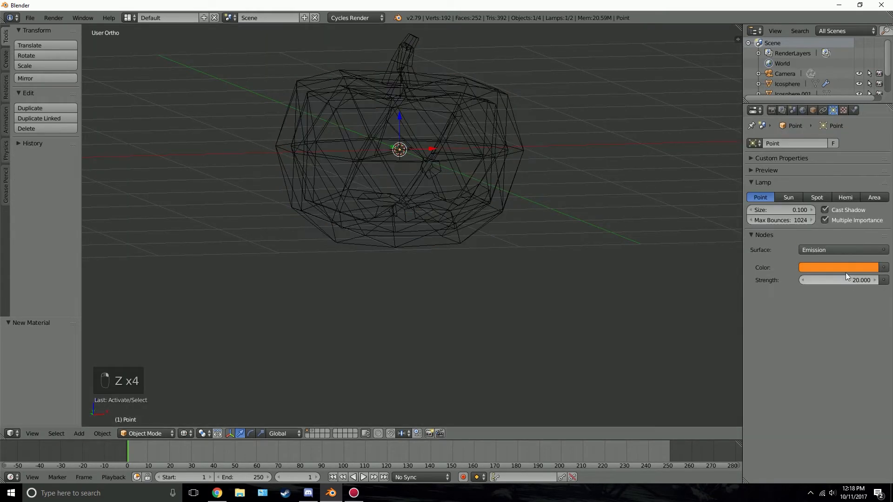
key(shift+z)
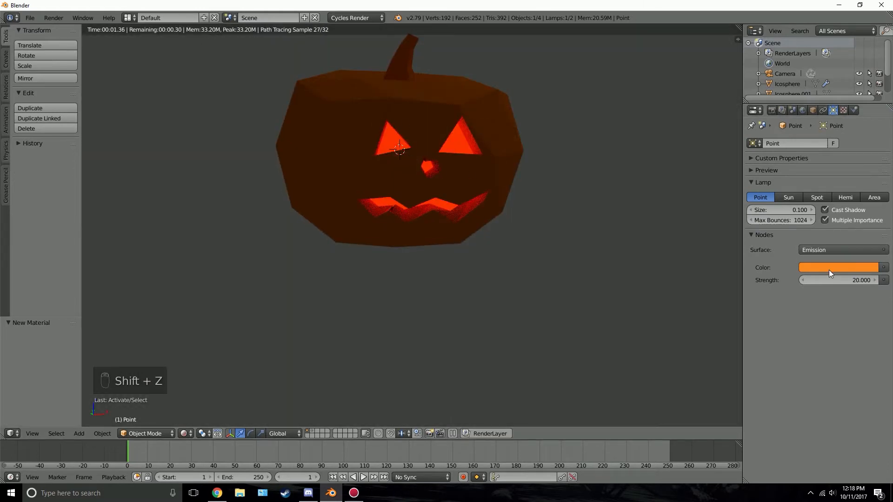
click(828, 268)
drag(811, 188, 816, 166)
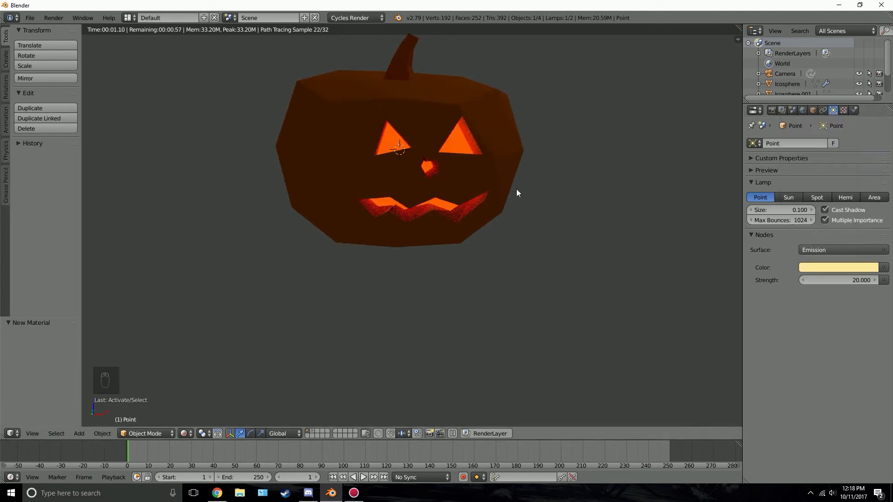
scroll(514, 192, down, 2)
scroll(533, 196, up, 2)
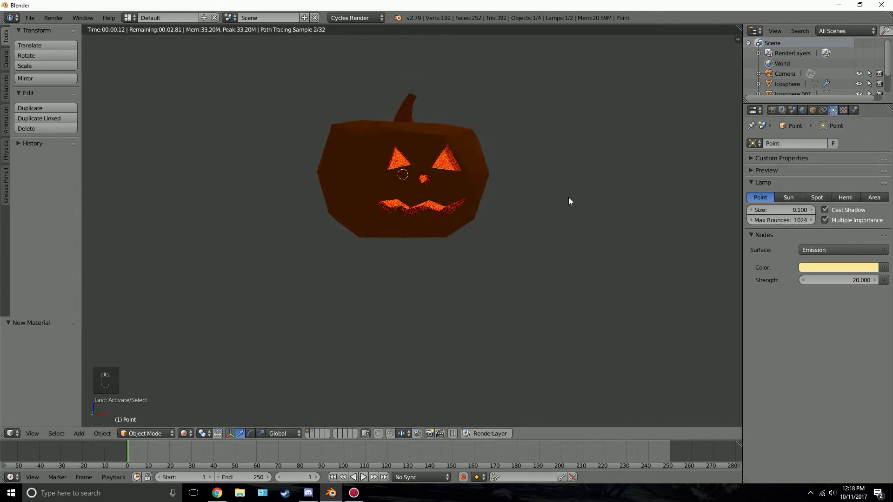
- Switch to solid shading, show layer 2 and assign the orange Material.001 to the uncarved pumpkin
key(z)
key(z)
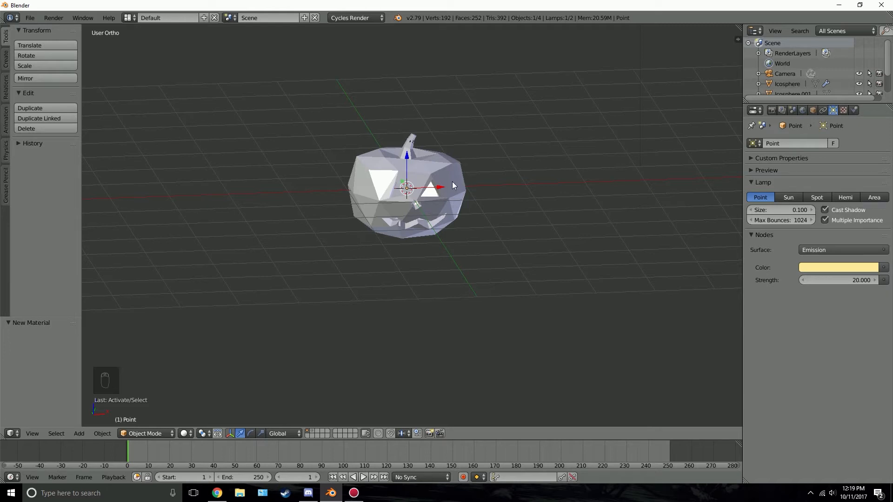
key(2)
right_click(389, 183)
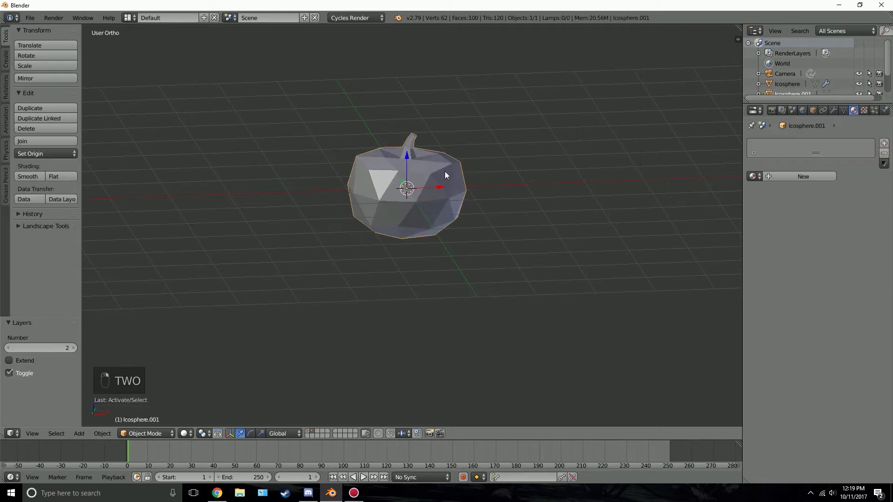
click(753, 176)
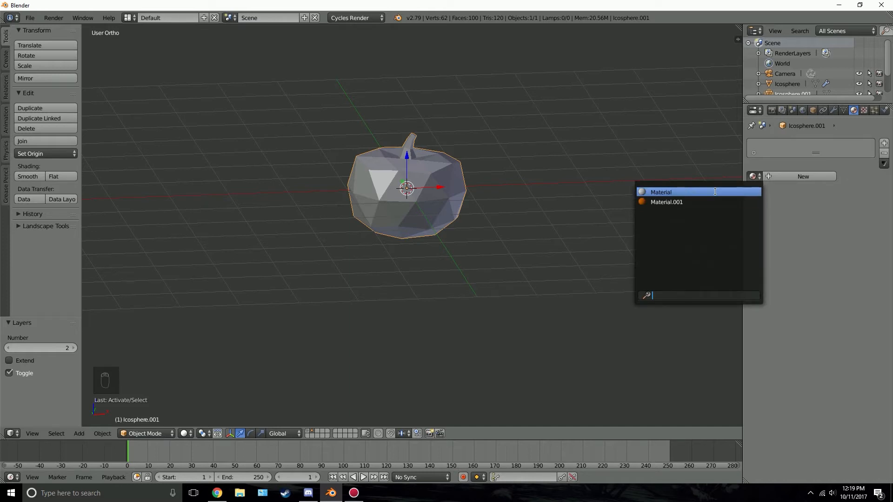
click(685, 201)
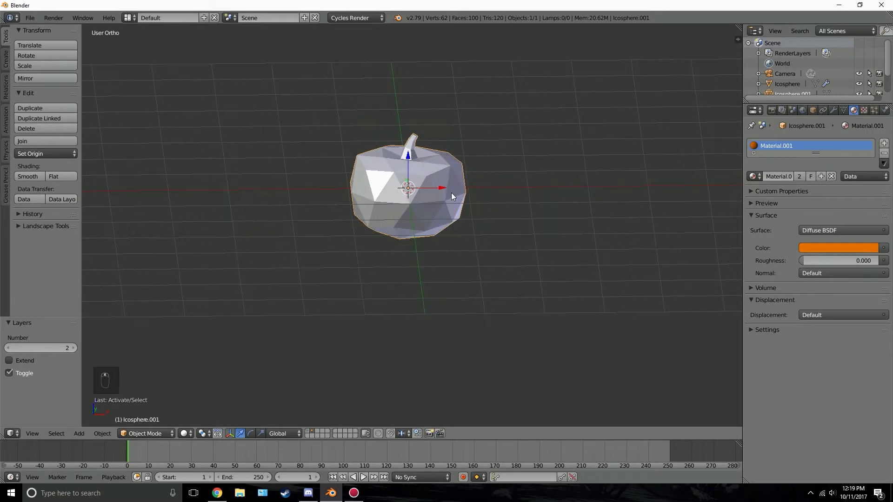
- Move the uncarved pumpkin to layer 5 and show layer 1
key(m)
key(5)
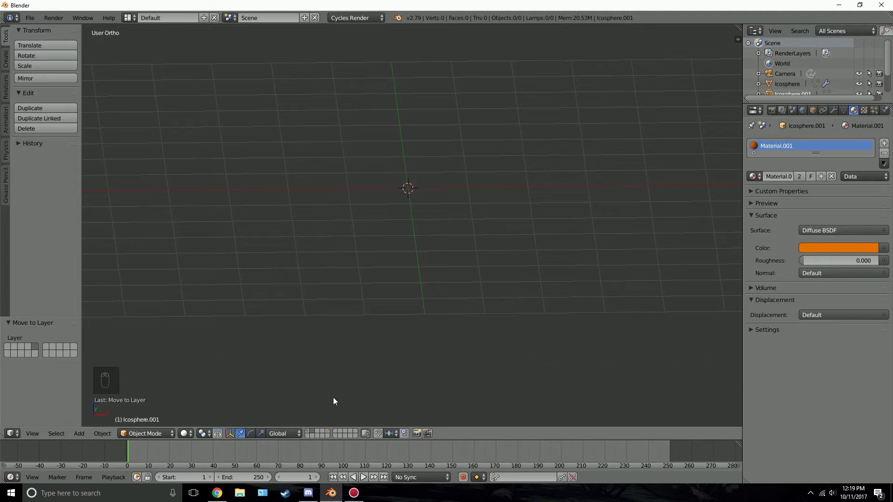
key(1)
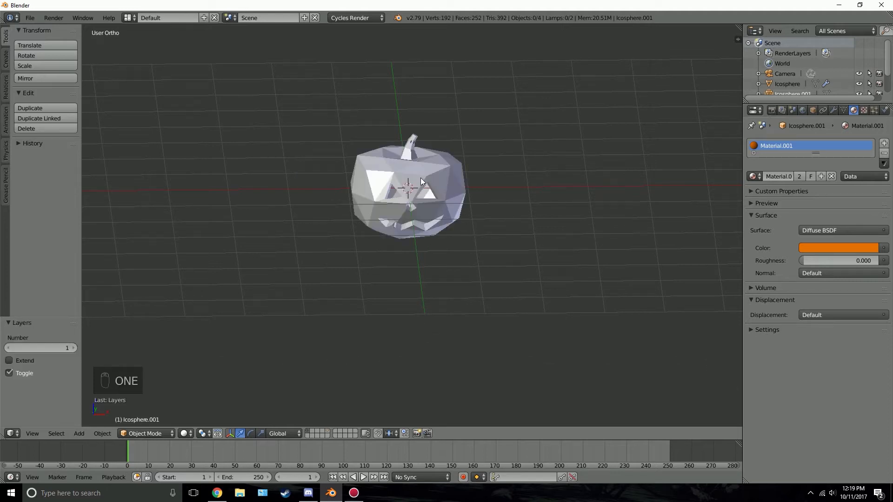
- Select the carved pumpkin together with its point lamp, move both to layer 2 and show that layer
key(z)
key(b)
drag(346, 128, 557, 255)
scroll(382, 190, down, 2)
scroll(408, 205, up, 4)
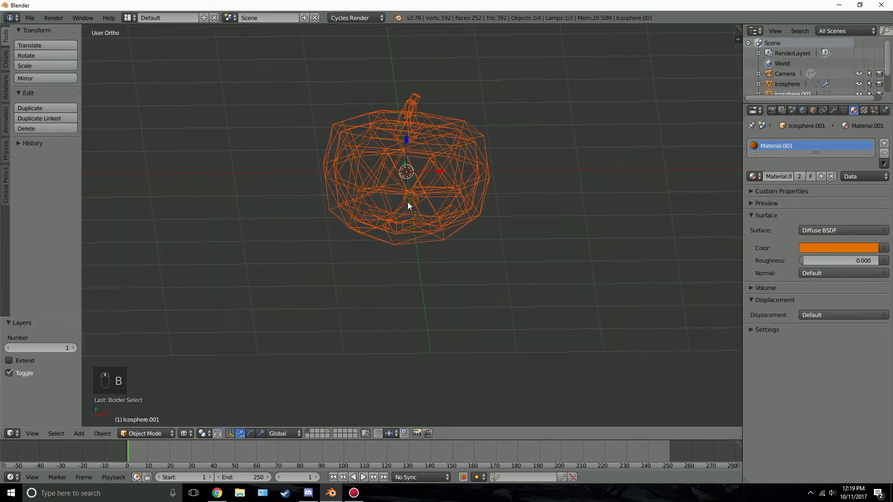
key(m)
key(2)
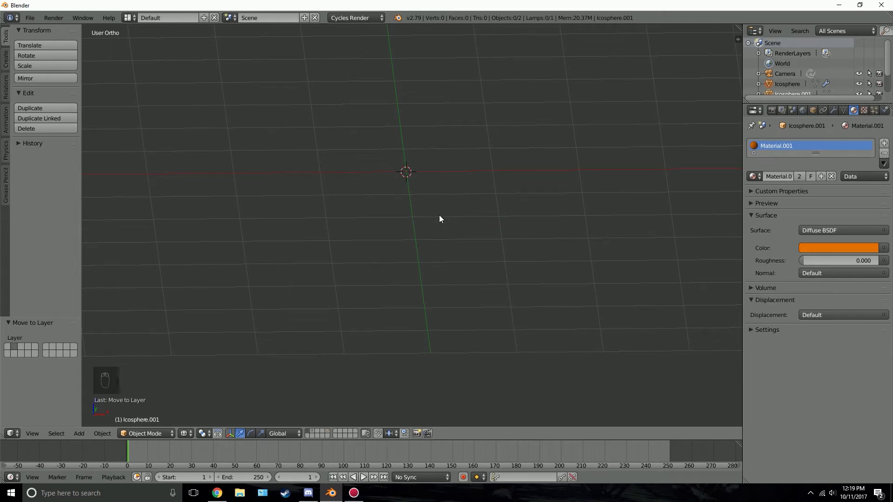
middle_drag(439, 218, 405, 174)
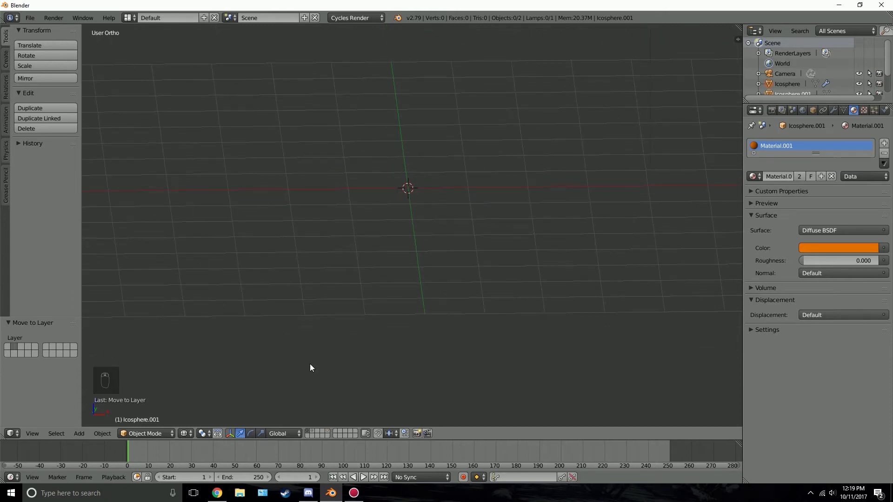
click(312, 430)
middle_drag(396, 319, 206, 200)
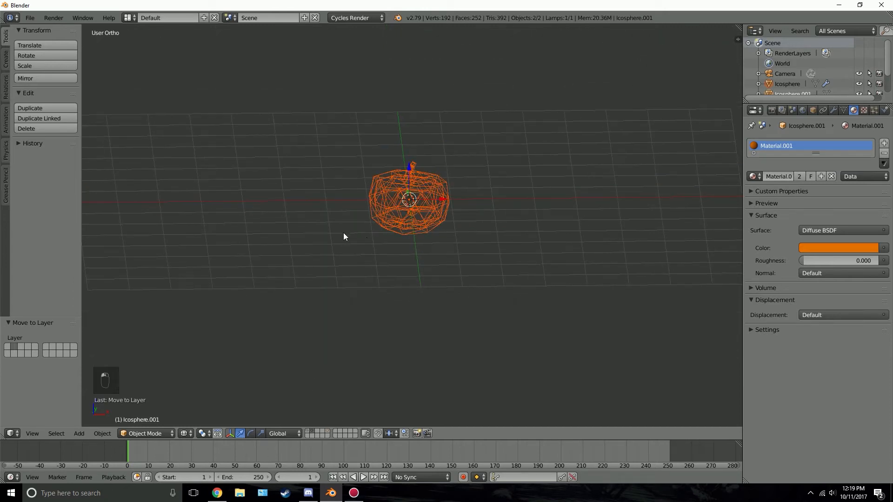
middle_drag(434, 239, 350, 328)
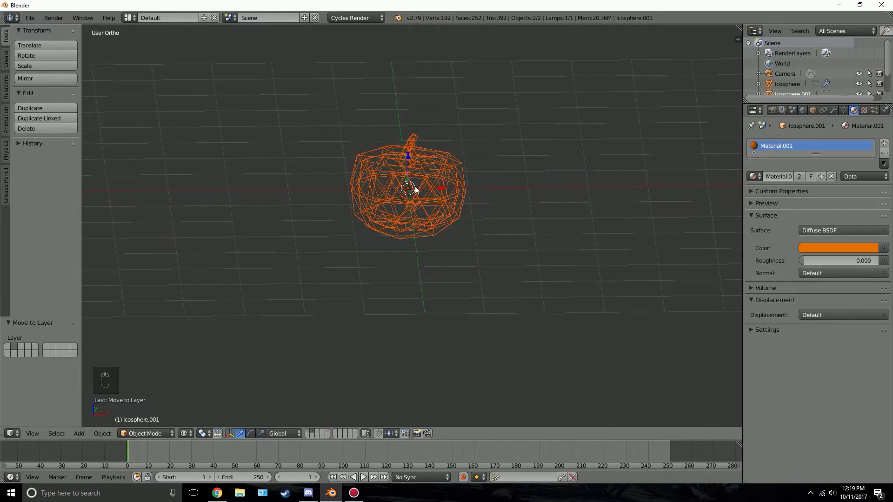
- Add a plane at the origin on layer 1 and scale it up about 7.5 times to nearly fill the grid
key(1)
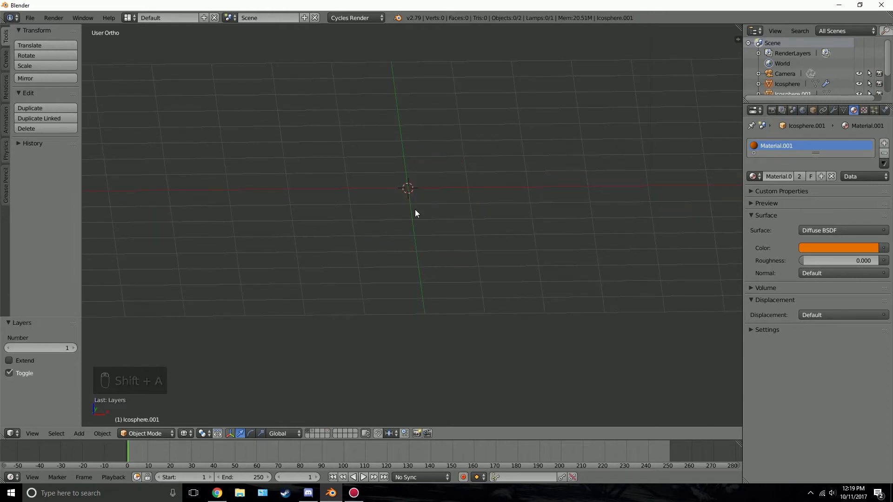
key(shift+a)
key(shift+a)
mouse_move(408, 95)
click(443, 96)
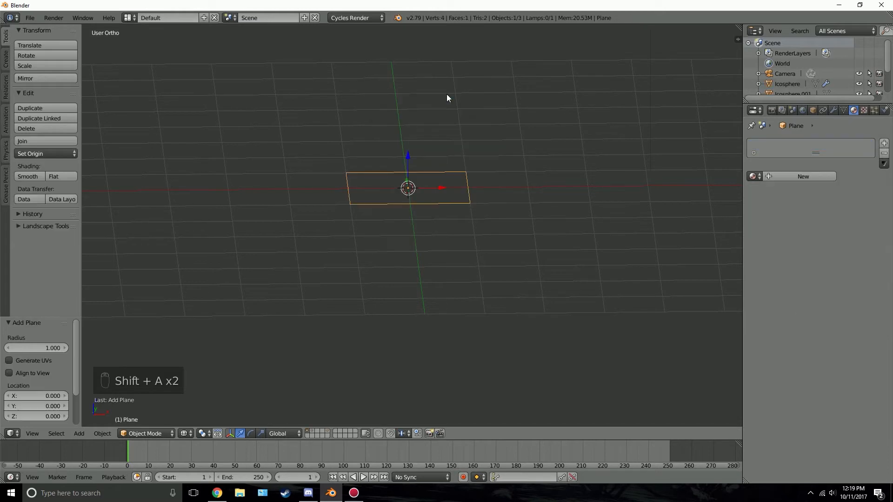
scroll(444, 186, down, 2)
key(s)
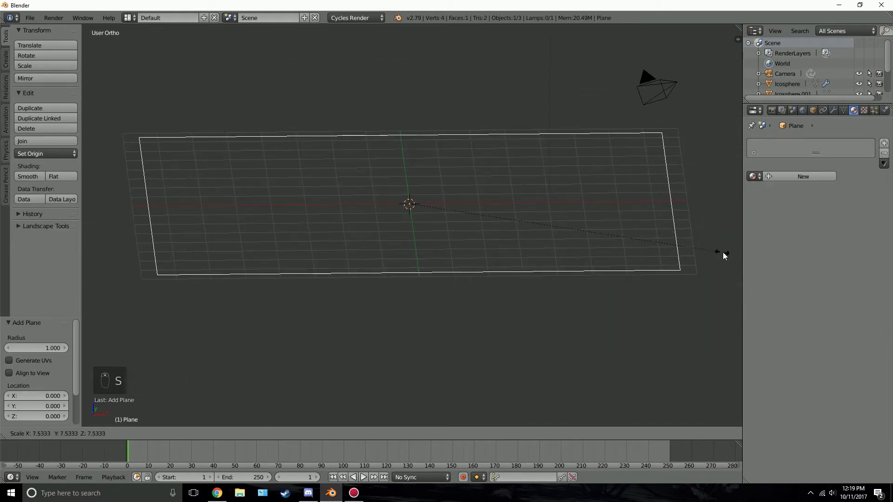
click(726, 252)
middle_drag(553, 232, 531, 262)
key(s)
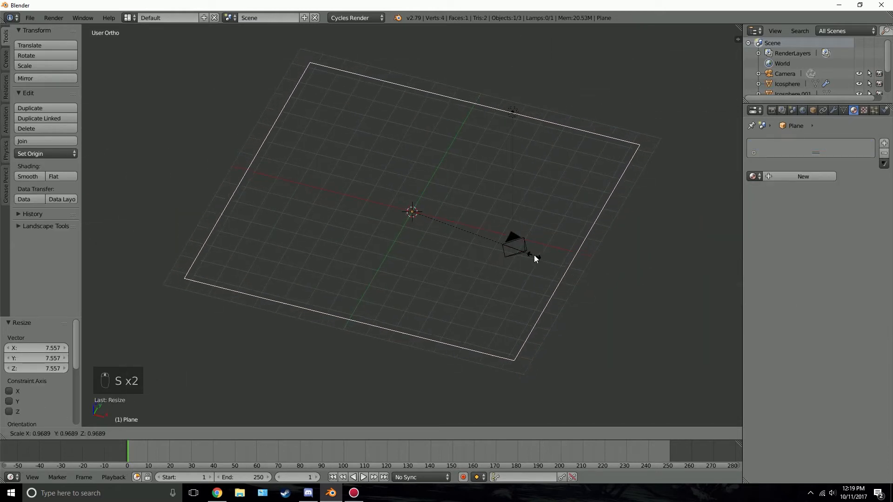
click(534, 255)
- Subdivide the whole ground plane five times in Edit Mode and return to Object Mode
key(Tab)
key(Tab)
scroll(411, 205, up, 2)
key(Tab)
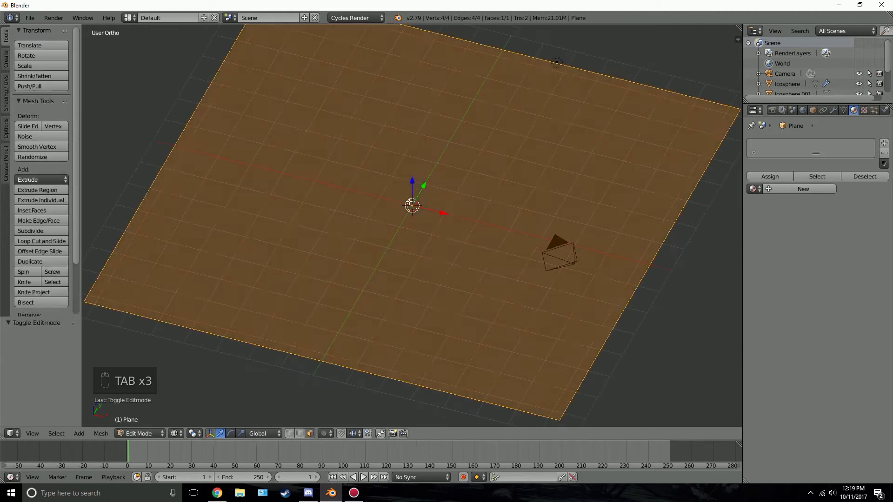
scroll(392, 201, down, 3)
key(w)
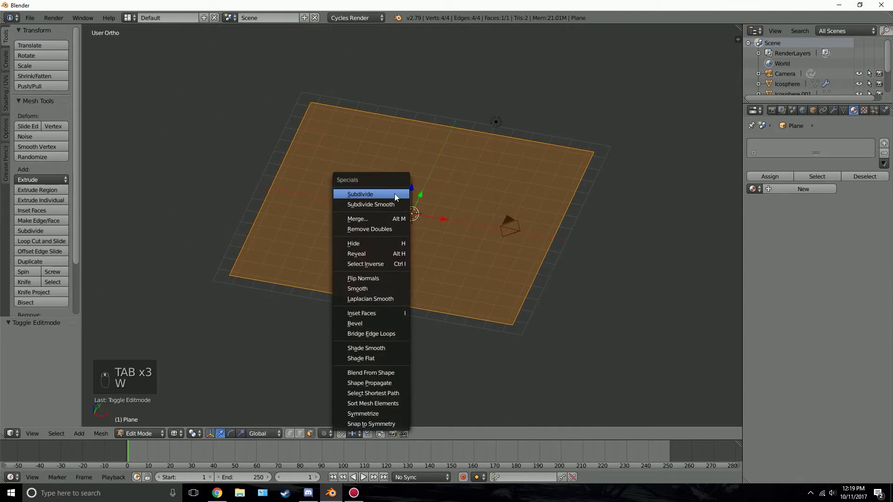
click(386, 192)
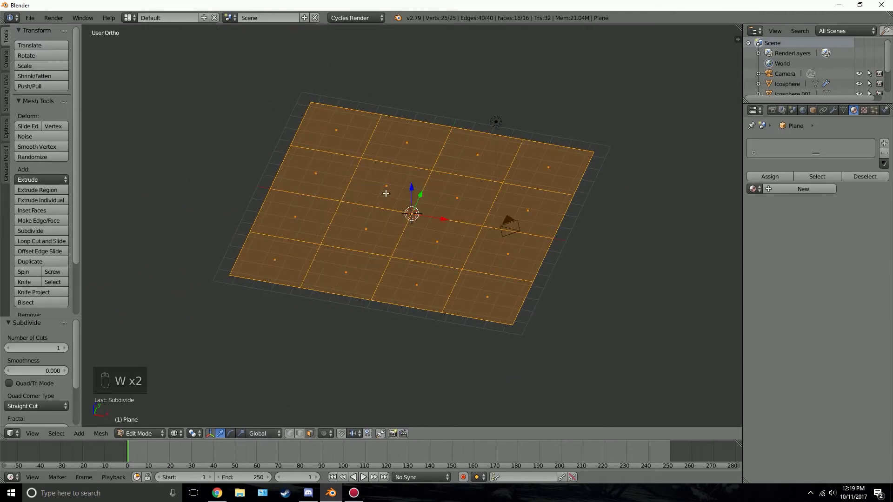
key(w)
click(386, 193)
key(w)
click(385, 193)
key(w)
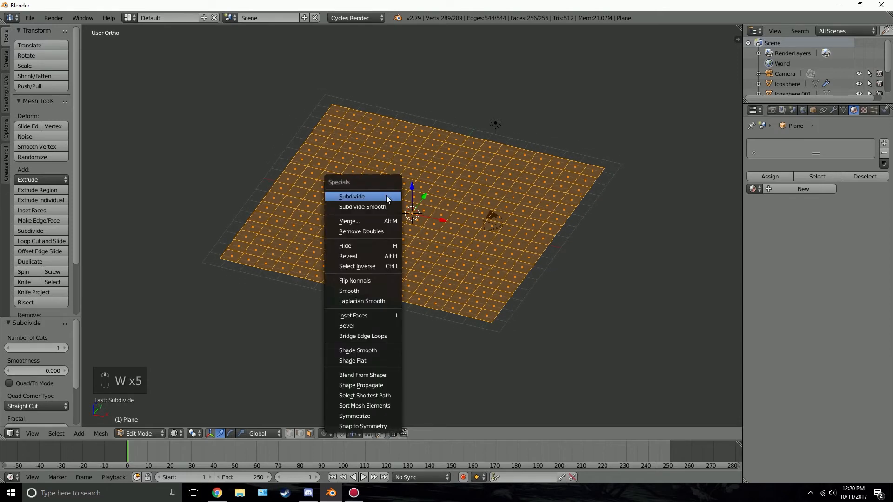
click(386, 194)
middle_drag(389, 200, 362, 191)
scroll(363, 194, up, 2)
key(Tab)
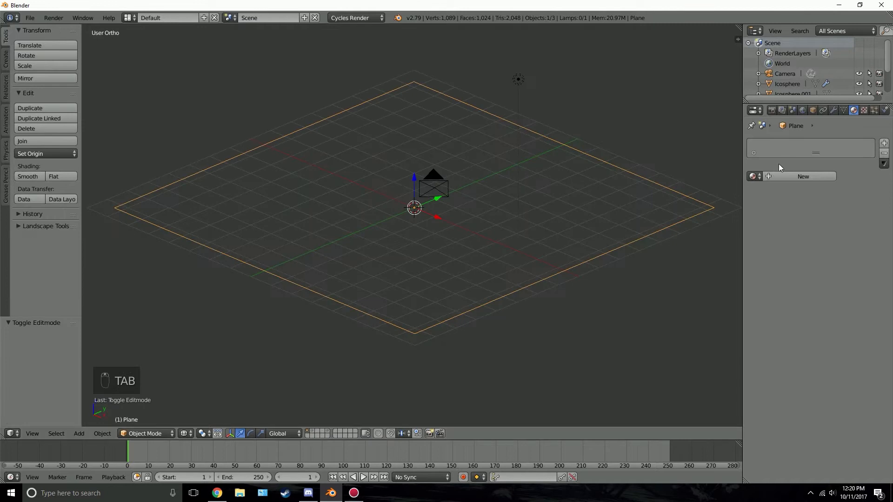
- Add a Displace modifier to the ground plane and apply the plane's scale
click(832, 111)
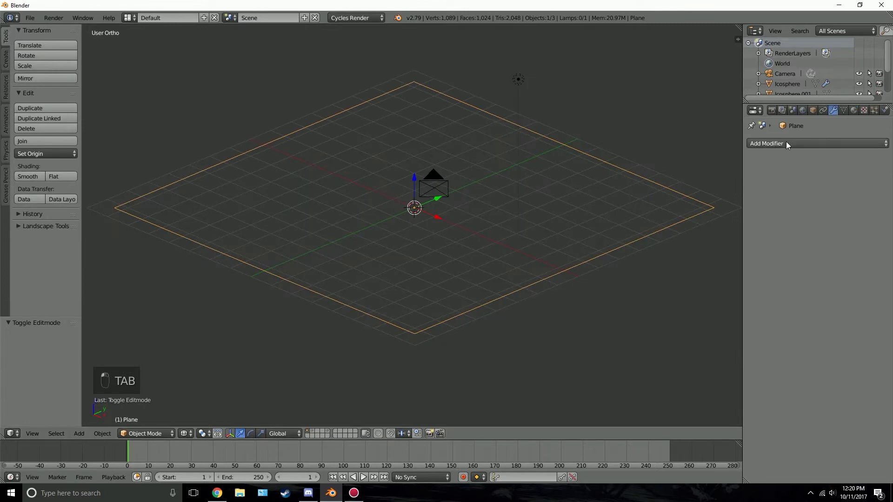
click(770, 144)
click(765, 212)
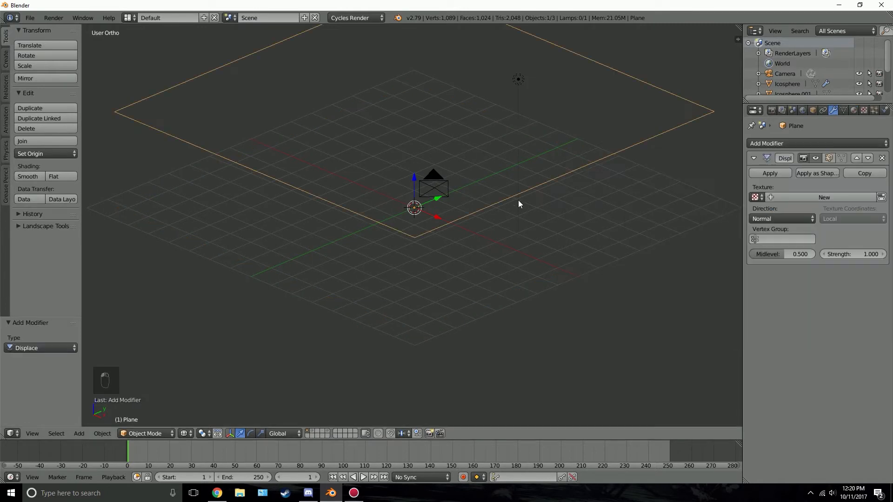
key(ctrl+a)
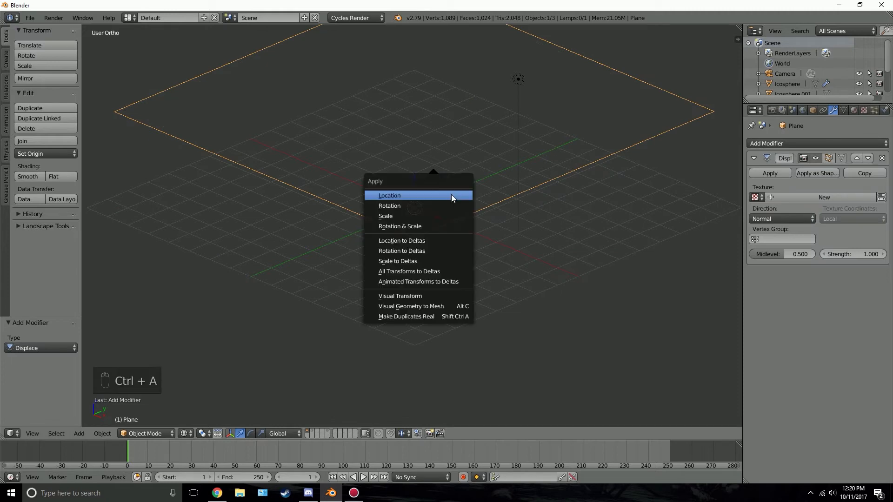
click(427, 217)
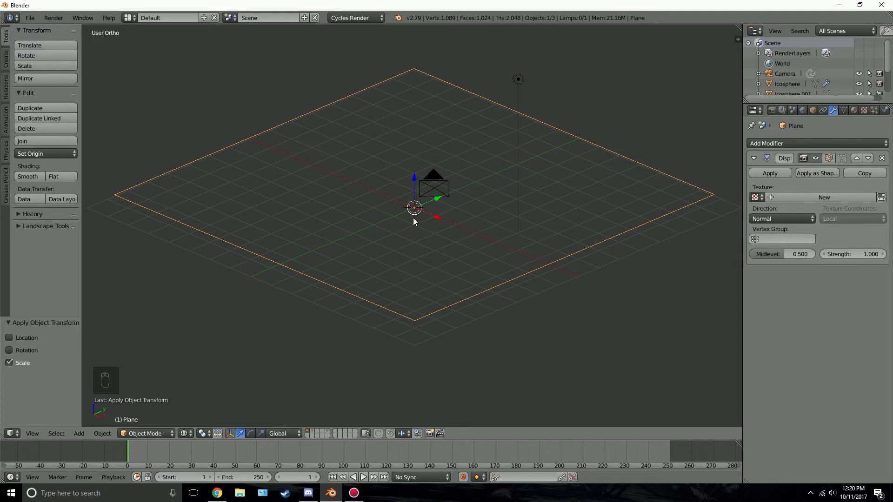
middle_drag(403, 207, 418, 195)
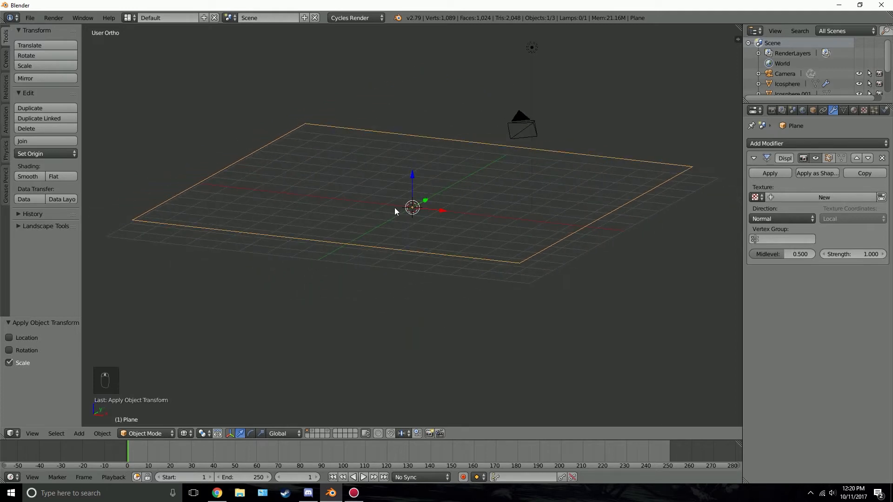
key(ctrl+a)
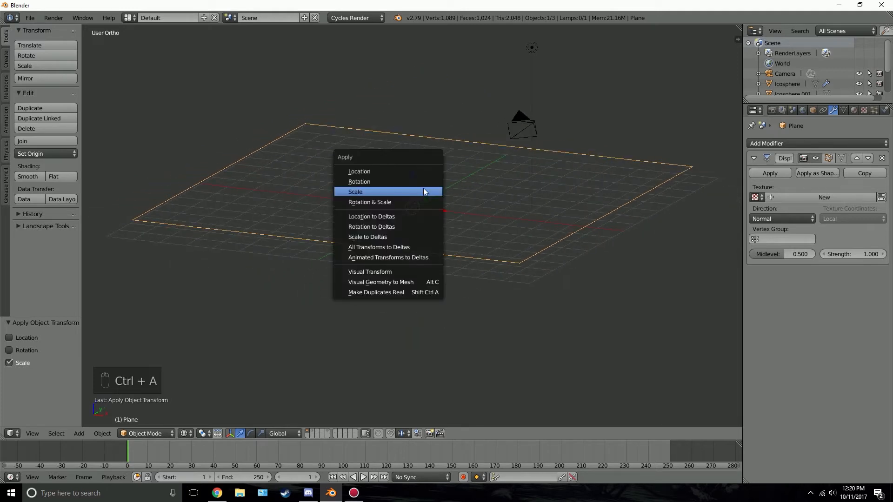
click(362, 194)
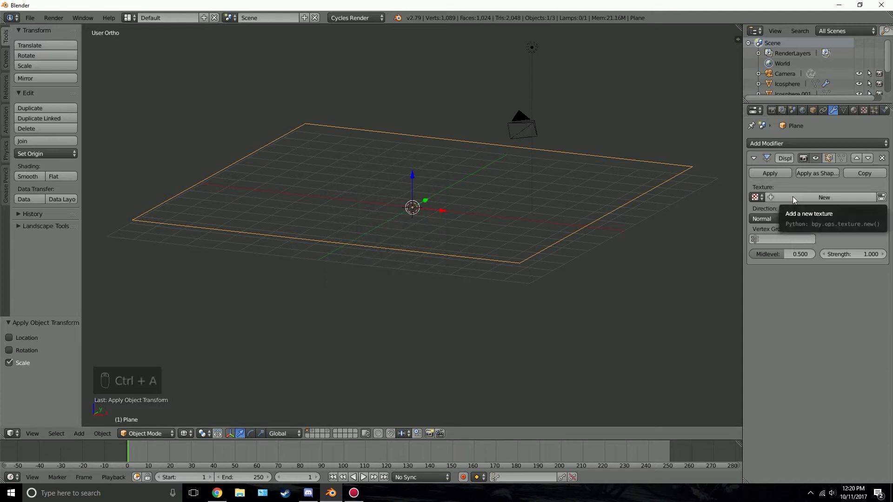
- Give the Displace modifier a new texture of type Clouds and display the plane in solid shading
click(792, 196)
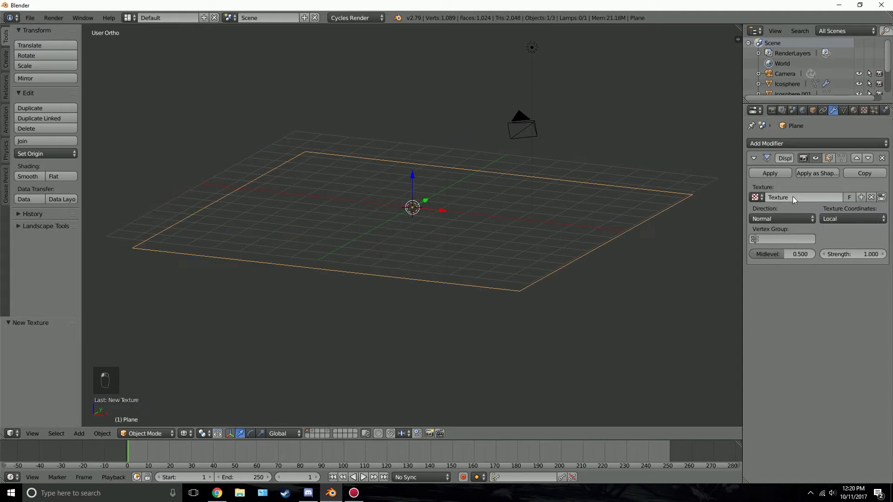
click(864, 110)
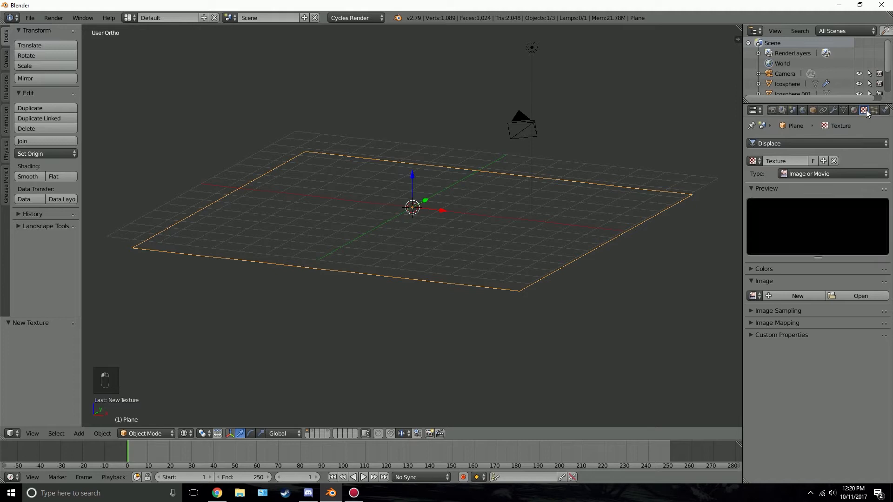
click(784, 174)
click(813, 208)
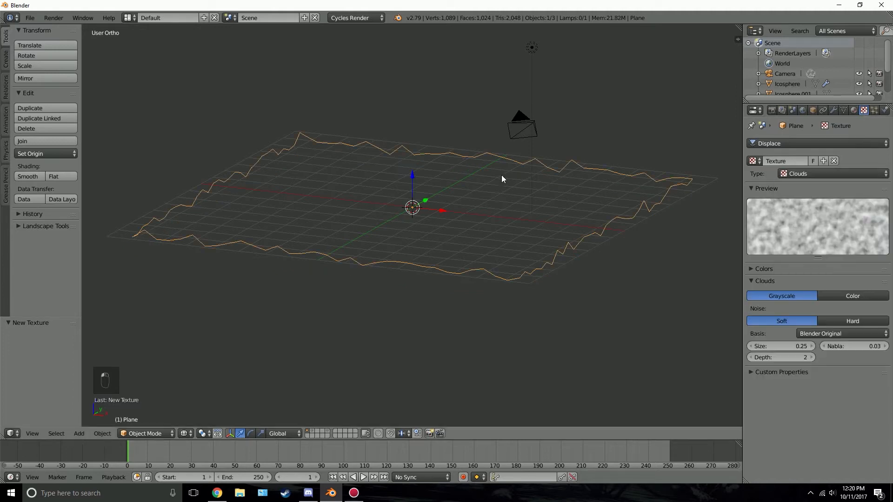
key(z)
mouse_move(436, 184)
middle_down()
mouse_move(488, 190)
mouse_move(453, 207)
mouse_move(441, 172)
middle_up()
- Set the Displace modifier's strength to 0.500
click(832, 110)
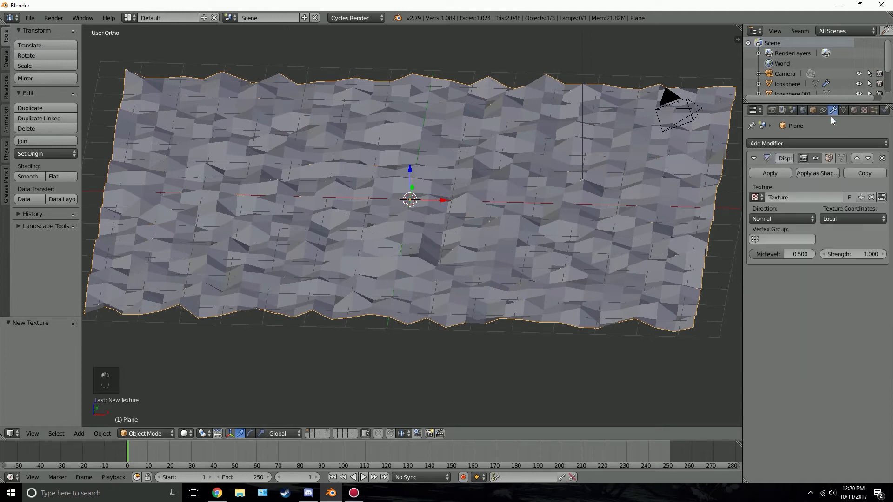
drag(828, 254, 826, 256)
middle_drag(502, 237, 600, 229)
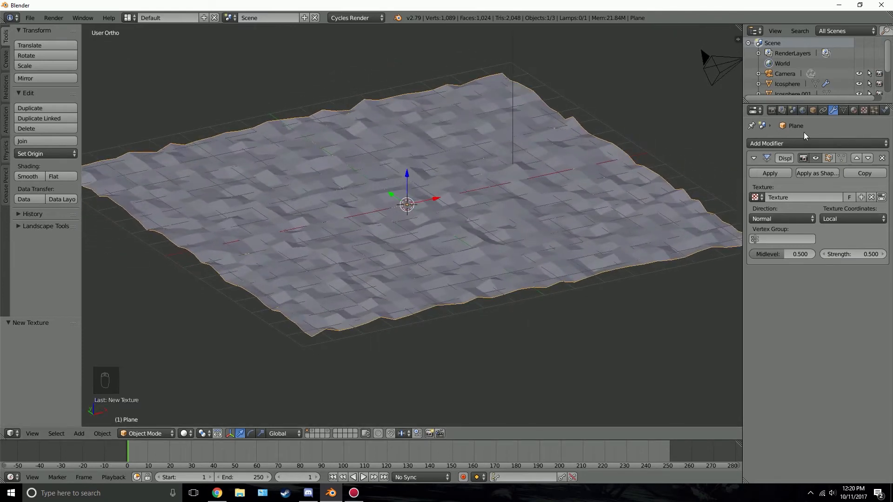
- Add a Triangulate modifier to the displaced ground plane and inspect its surface up close
click(787, 143)
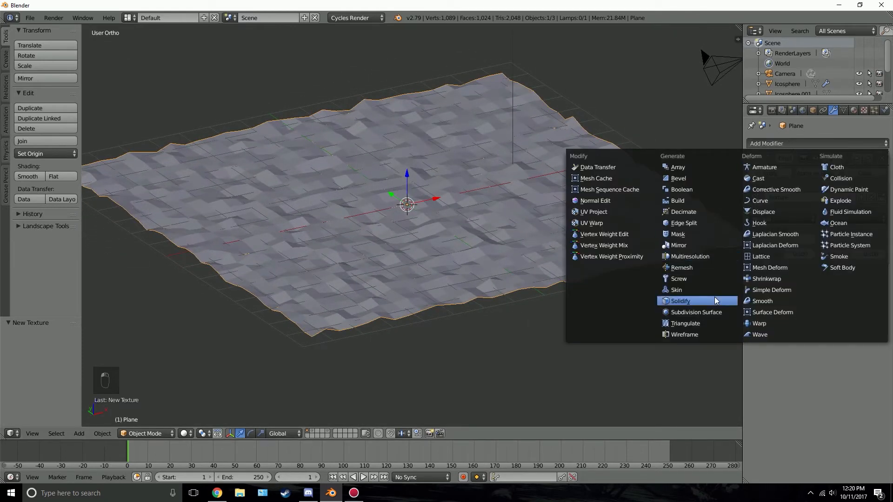
click(688, 324)
scroll(462, 185, up, 8)
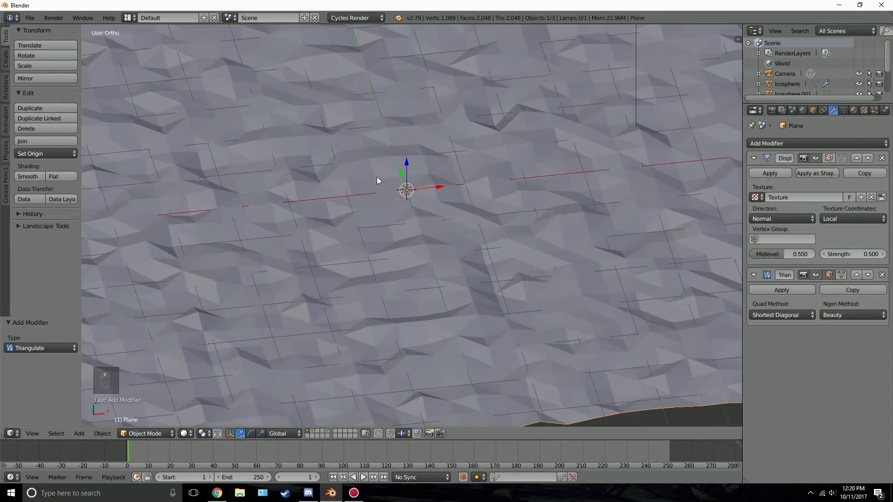
scroll(430, 153, down, 6)
middle_drag(422, 132, 400, 116)
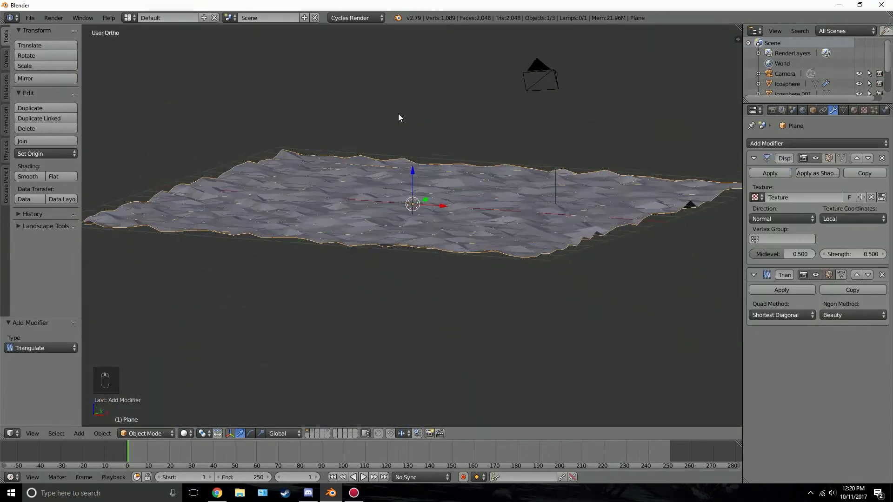
scroll(415, 156, up, 5)
middle_drag(415, 156, 435, 188)
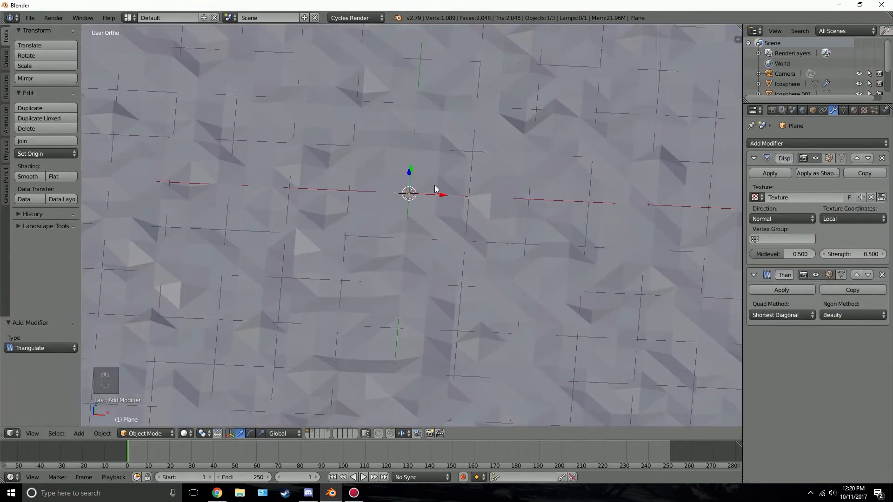
scroll(486, 168, down, 4)
middle_drag(706, 297, 434, 170)
scroll(484, 174, down, 2)
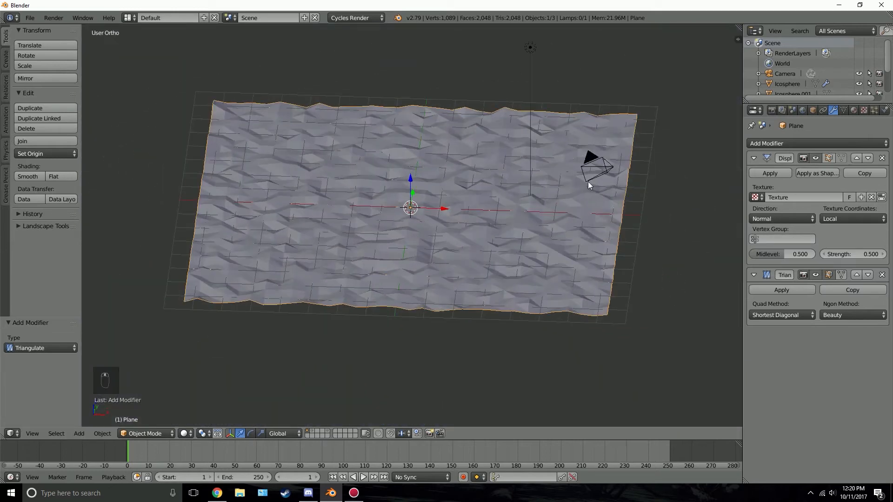
- Add a particle system to the ground plane, set its type to Hair and enable the Advanced options
click(874, 110)
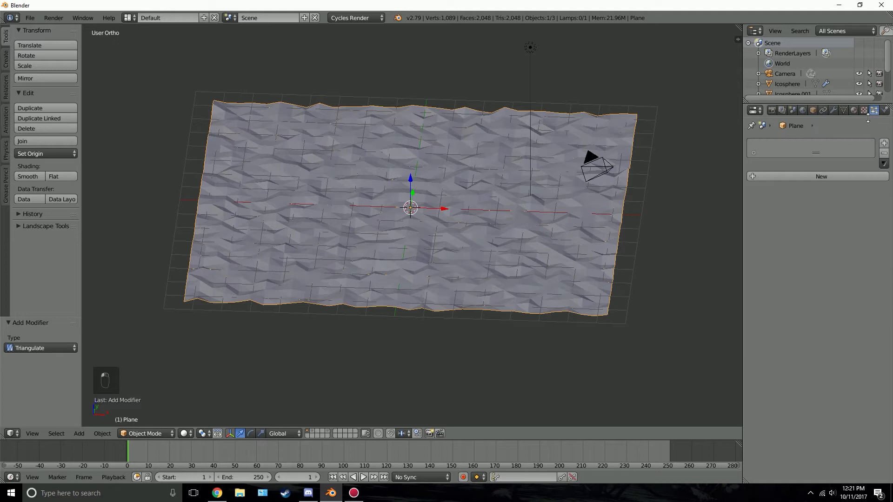
click(822, 176)
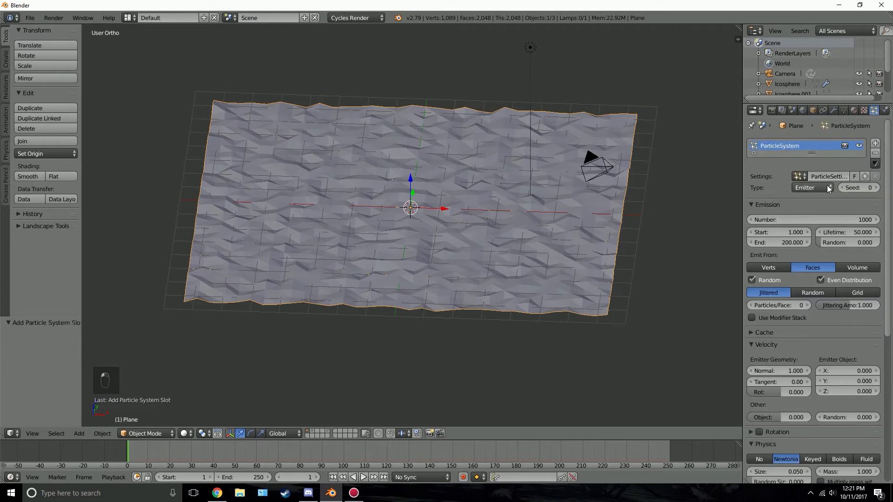
click(819, 189)
click(803, 161)
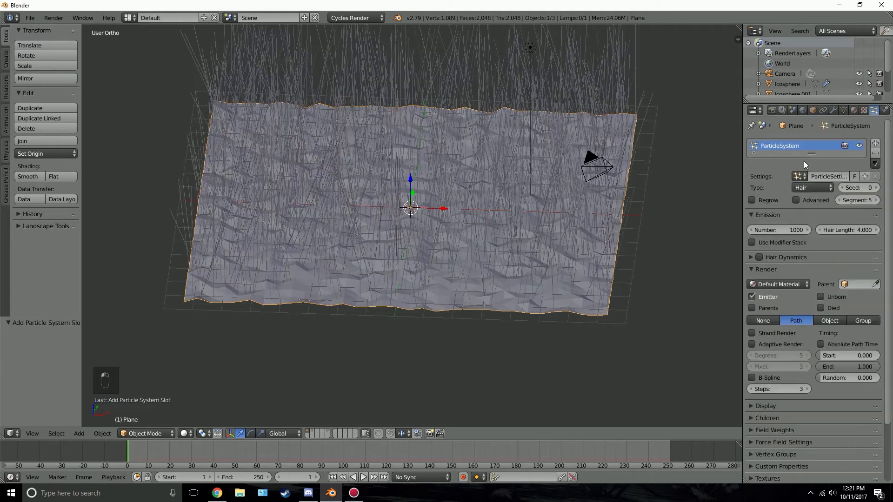
scroll(663, 208, down, 1)
click(805, 200)
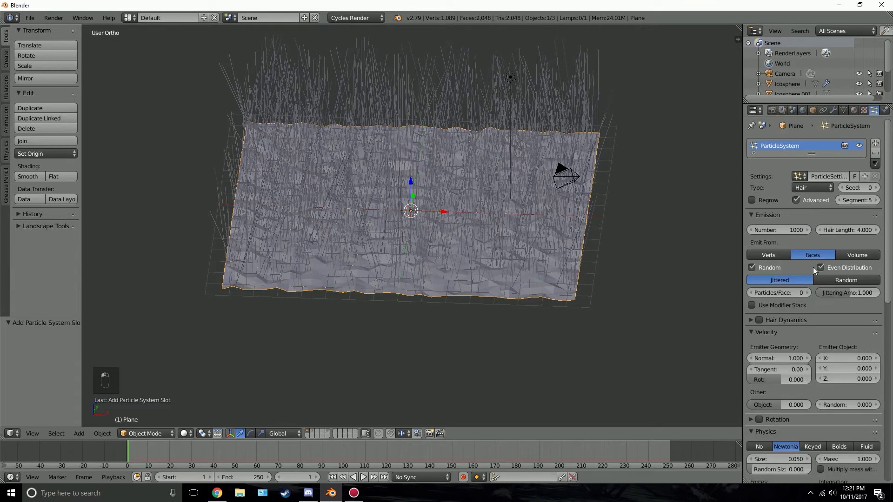
- Render the hair particles as an object, using Icosphere.001 as the dupli object
scroll(813, 269, down, 14)
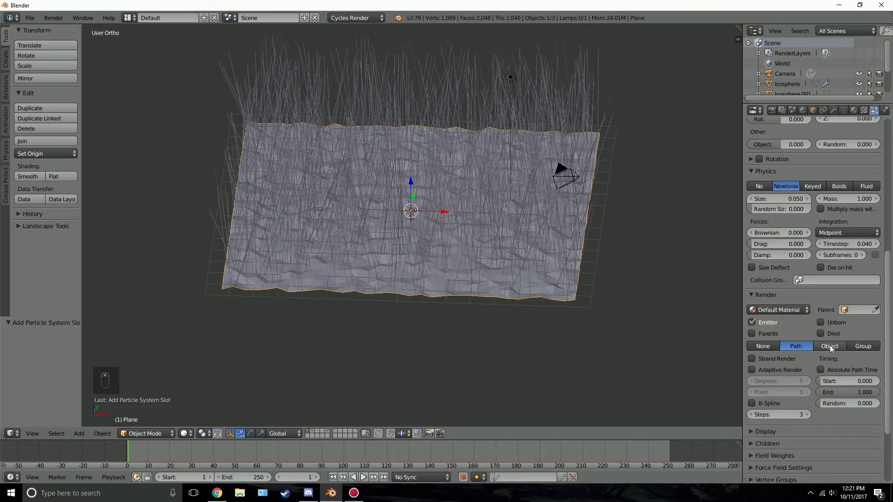
click(830, 347)
click(817, 360)
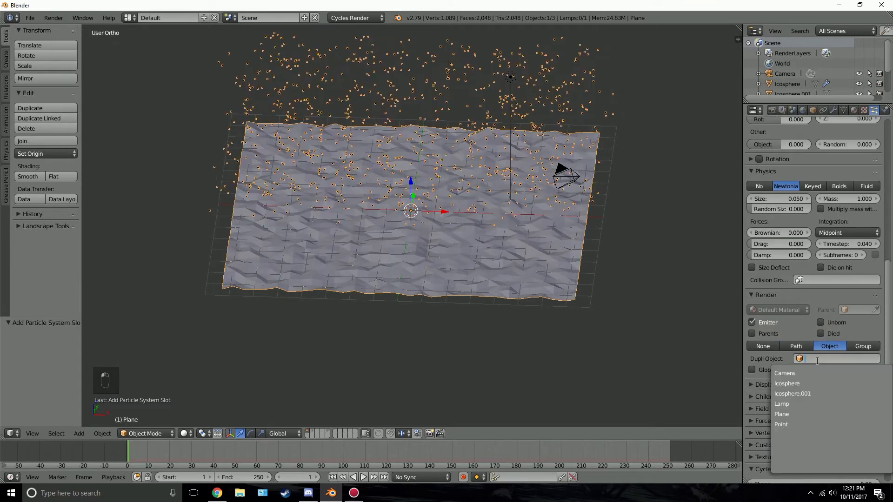
click(806, 394)
scroll(414, 228, up, 5)
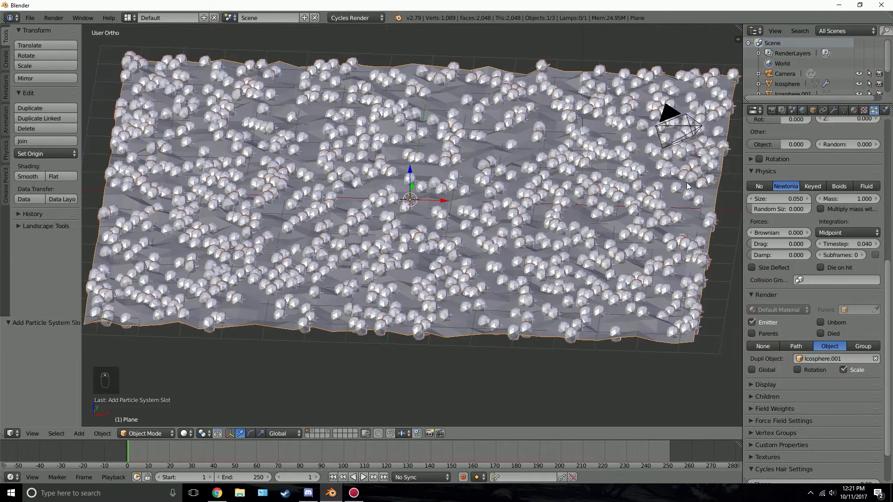
- Set the particle size to 0.090 and the random size to 0.372
scroll(562, 174, down, 3)
drag(755, 200, 809, 210)
middle_drag(405, 188, 430, 189)
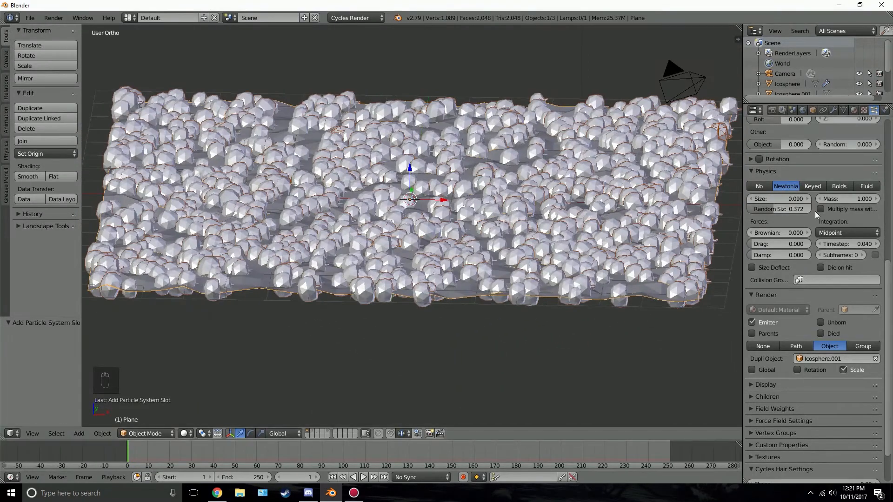
- Enable particle rotation with the initial orientation set to Global Y and check how the scattered pumpkins stand
click(785, 159)
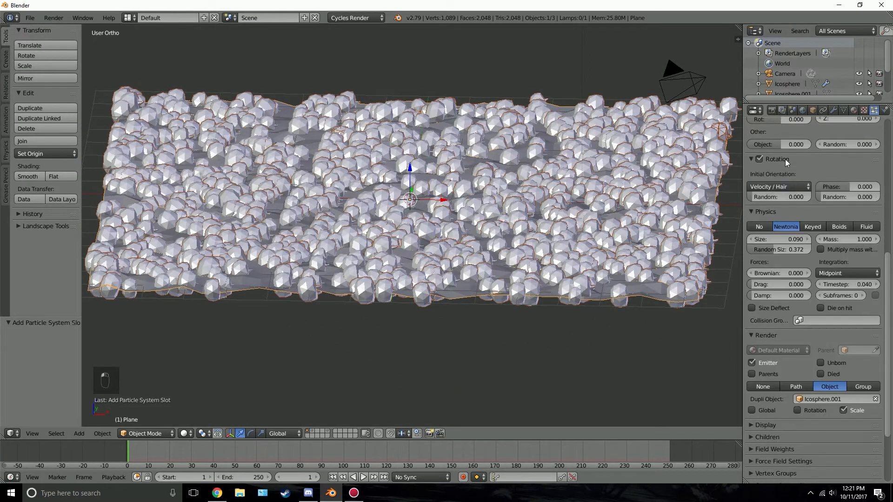
click(775, 222)
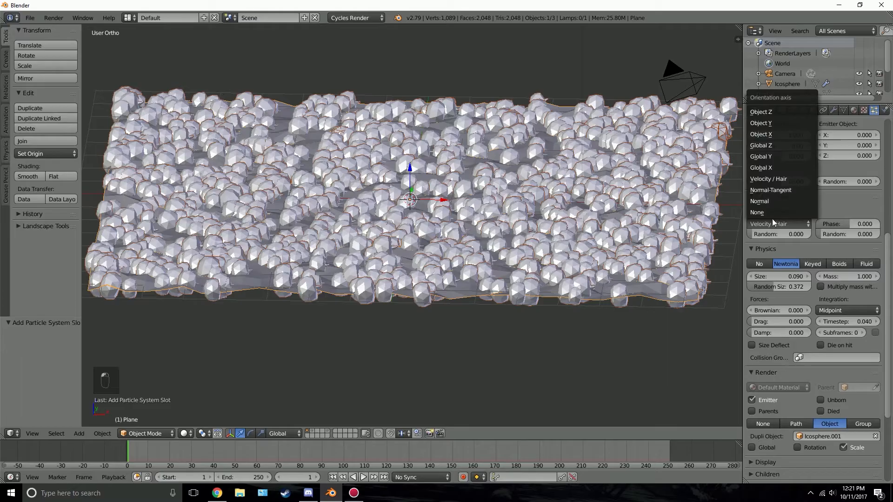
click(773, 155)
scroll(572, 196, up, 5)
middle_drag(530, 203, 465, 192)
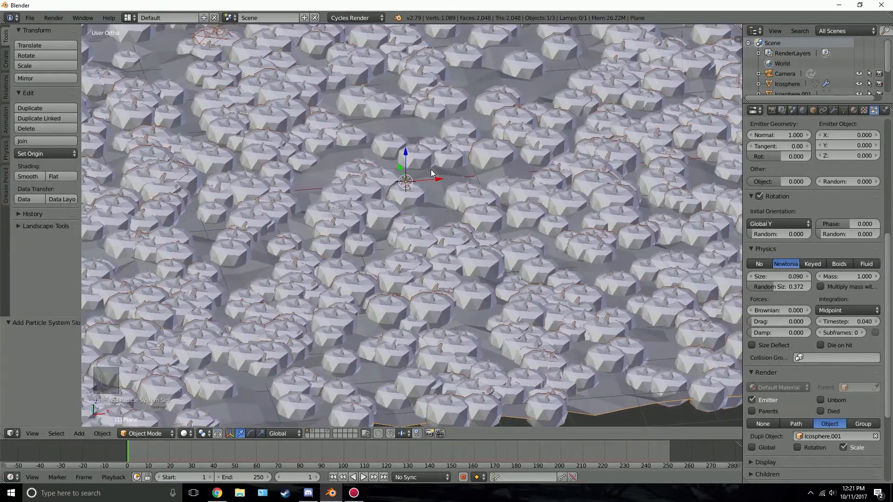
scroll(385, 185, down, 4)
scroll(372, 179, up, 4)
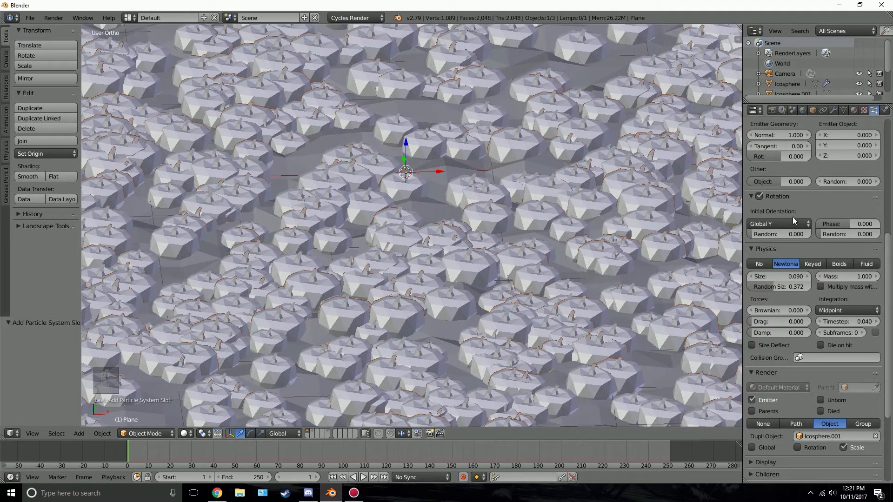
- Try Global Z as the particles' initial orientation, and settle on Object X
click(776, 223)
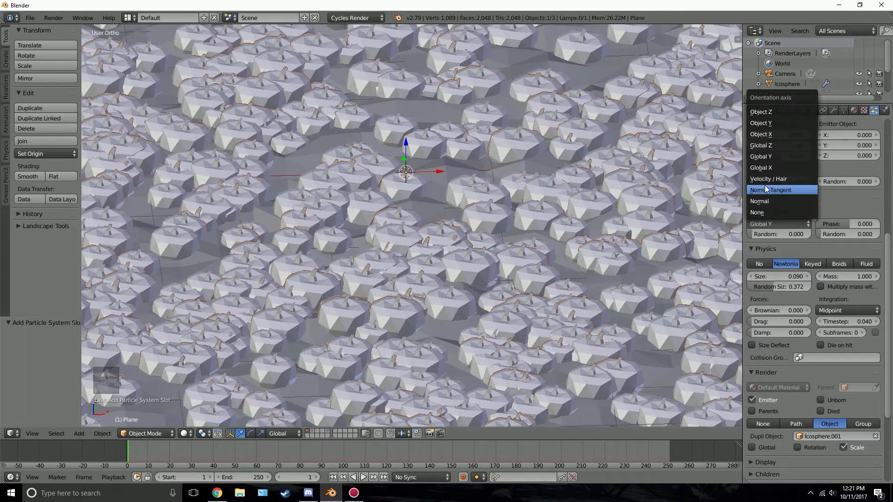
click(769, 144)
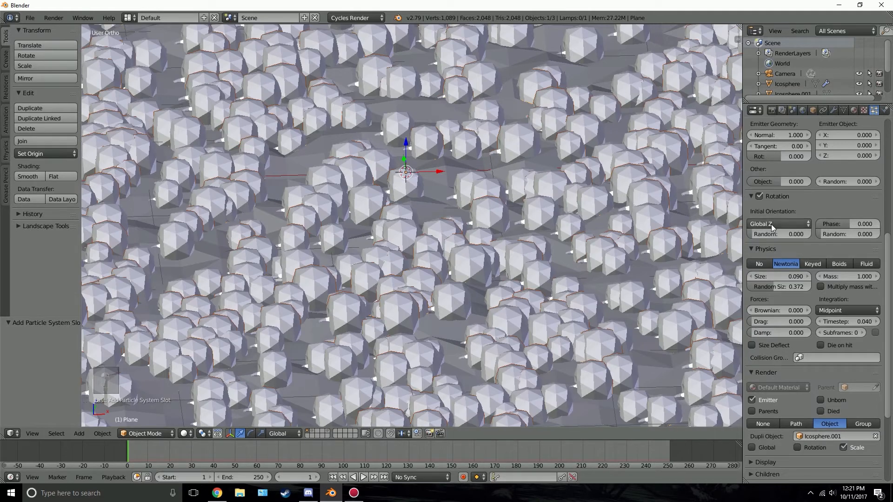
click(770, 223)
click(771, 135)
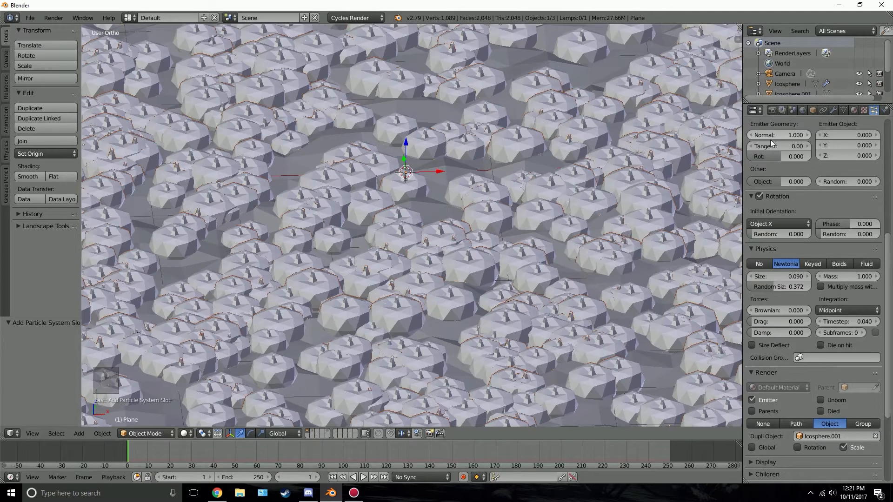
click(764, 223)
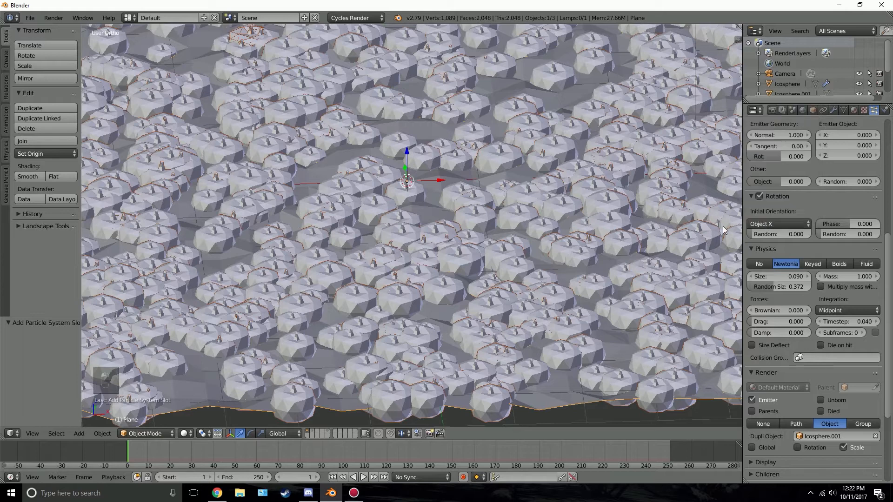
- Vary the particle rotation with random orientation 0.271, phase 0.124 and random phase 0.589
drag(777, 233, 843, 223)
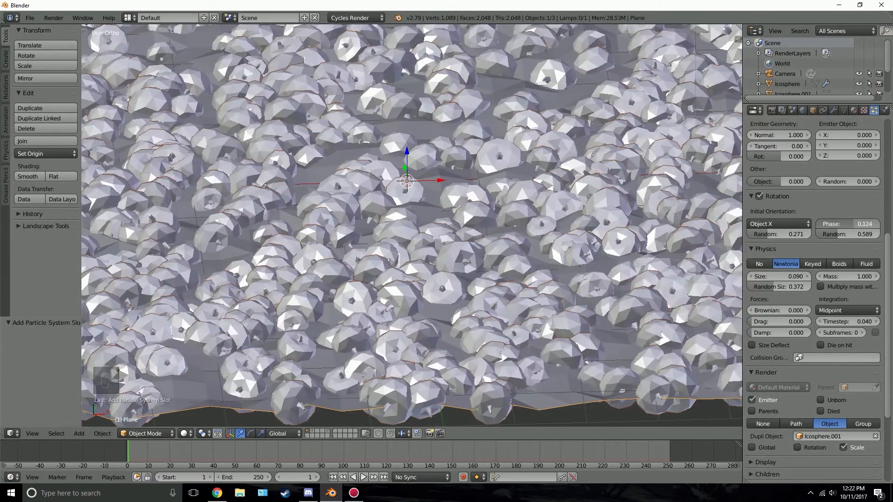
scroll(493, 195, down, 5)
middle_drag(455, 199, 535, 202)
scroll(570, 222, up, 3)
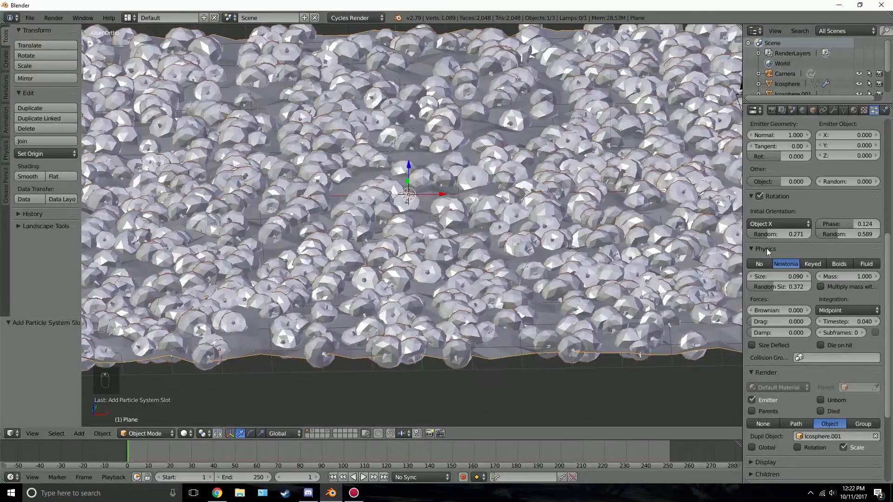
- Reduce the particle system's emission number to 200 and check the pumpkin density across the ground plane
scroll(771, 251, up, 10)
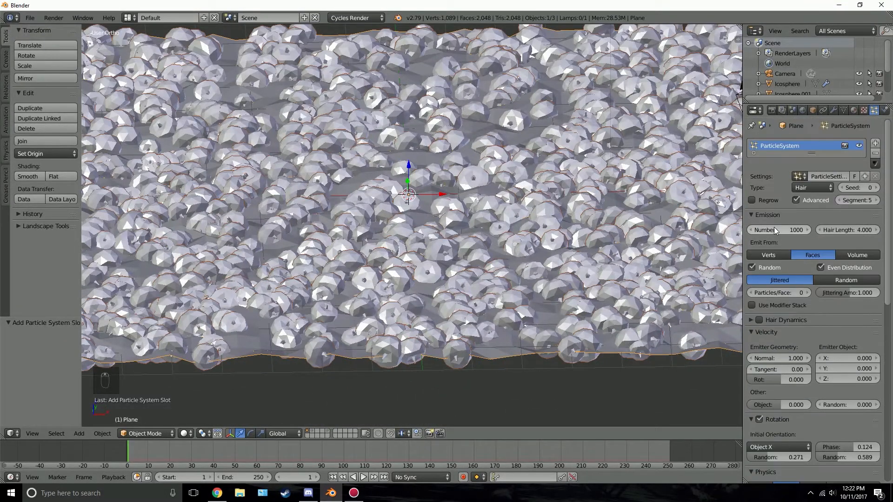
click(774, 230)
text(200)
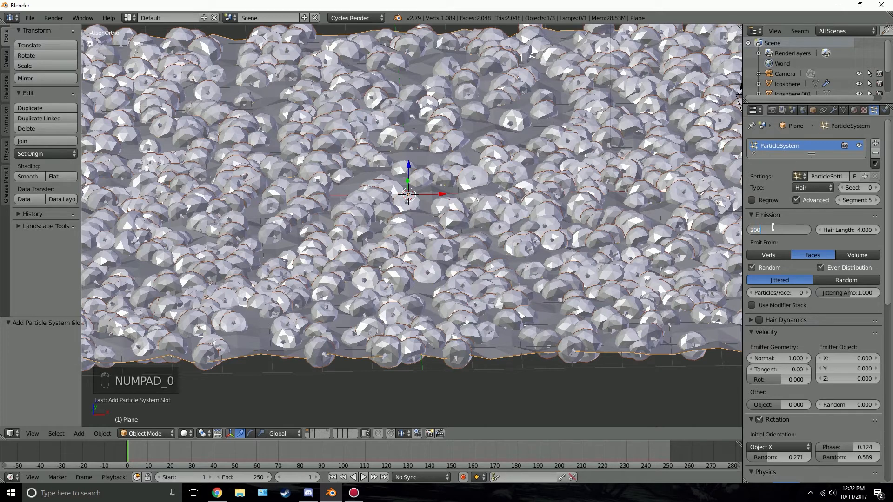
key(Return)
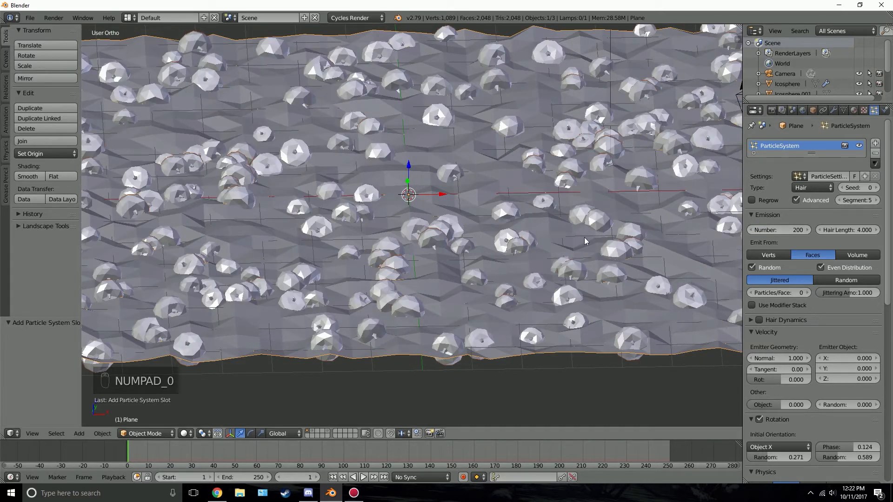
scroll(486, 232, down, 2)
mouse_move(487, 232)
middle_down()
mouse_move(372, 235)
mouse_move(500, 217)
mouse_move(476, 230)
middle_up()
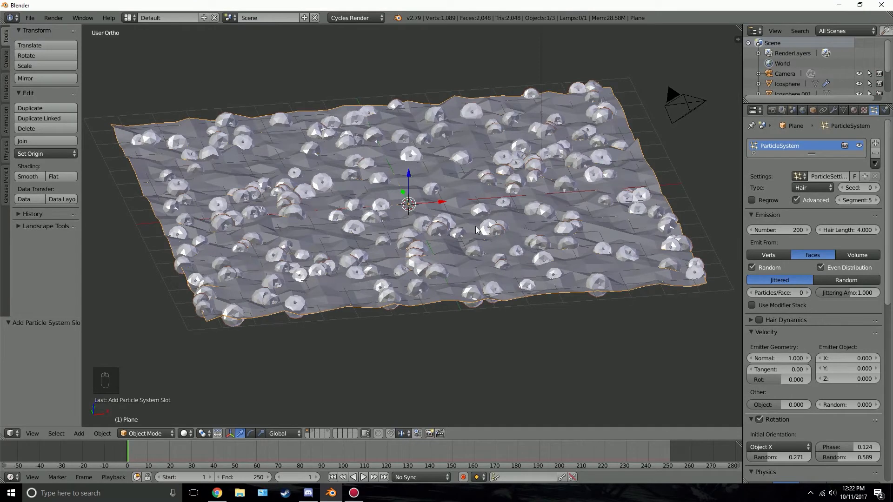
- Align the camera to the front view and raise it about 1.6 units along the global Z axis
key(KP_1)
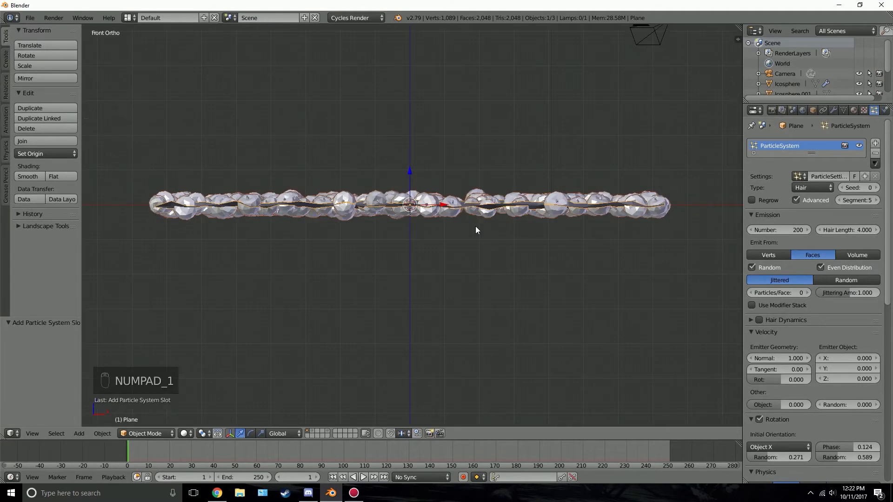
key(ctrl+alt+KP_0)
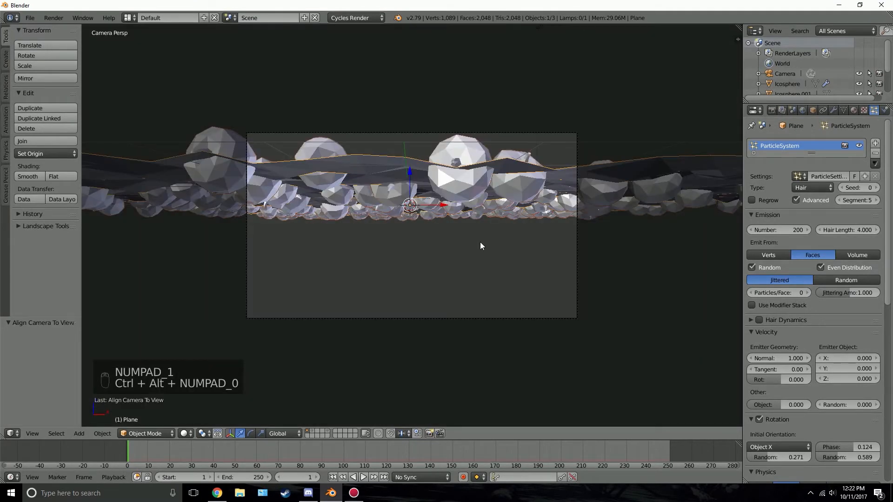
right_click(577, 271)
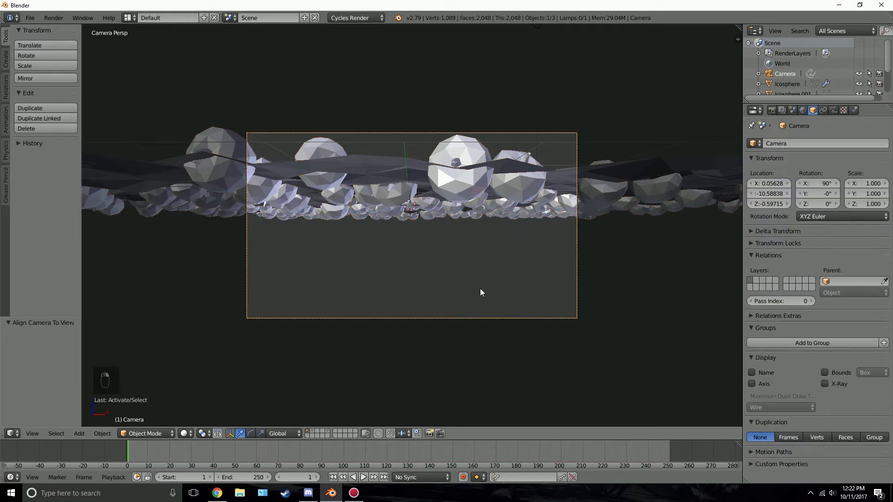
key(g)
key(z)
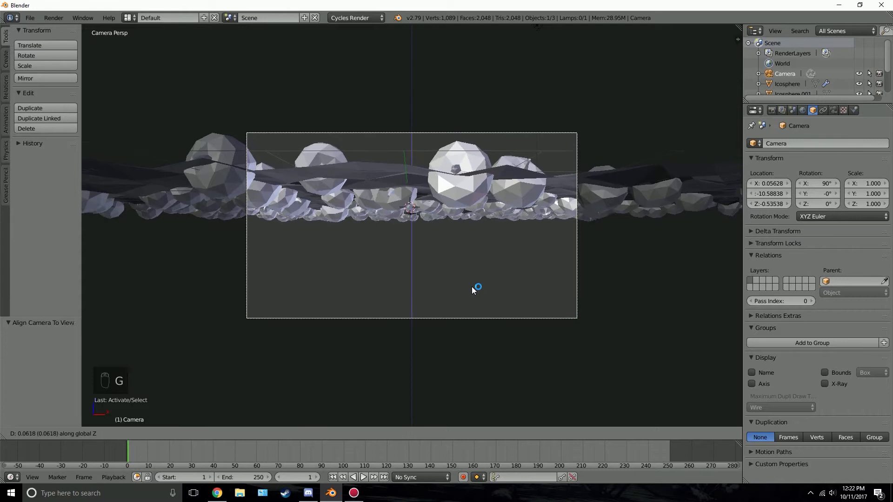
click(489, 196)
scroll(462, 253, up, 2)
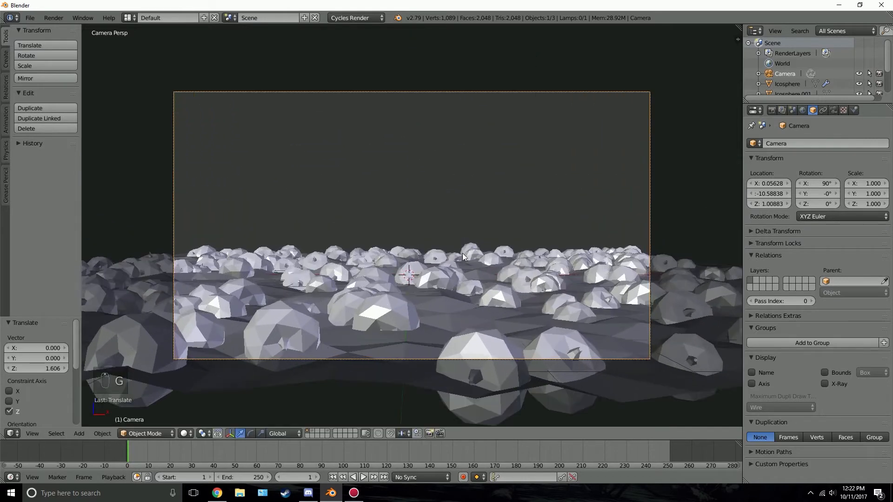
- Move the camera about 0.72 units forward along its local Z axis, towards the pumpkin field
key(g)
key(z)
key(z)
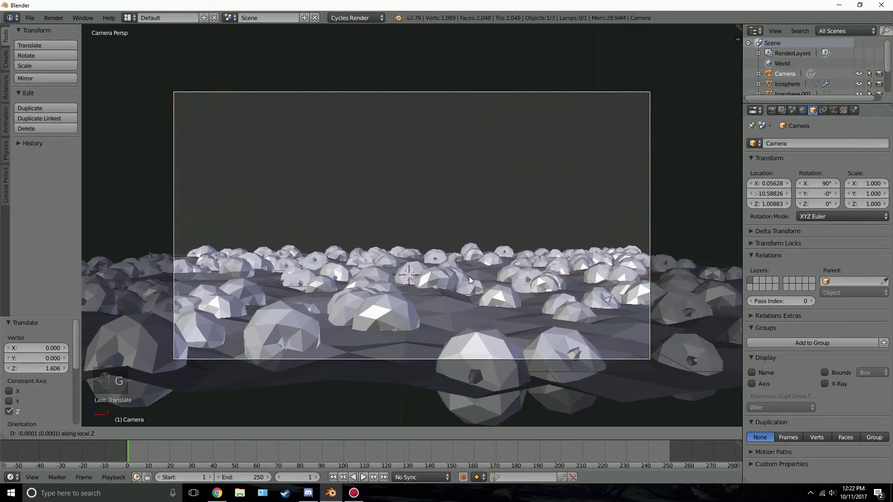
click(464, 240)
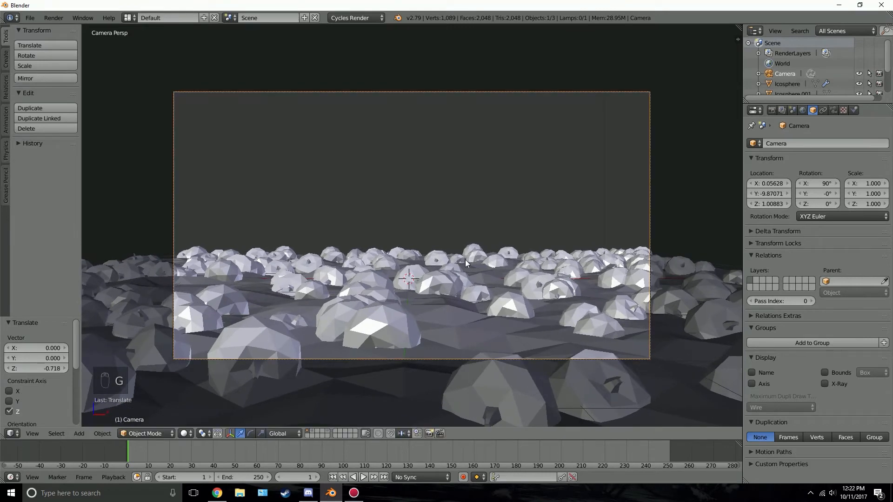
scroll(480, 285, down, 3)
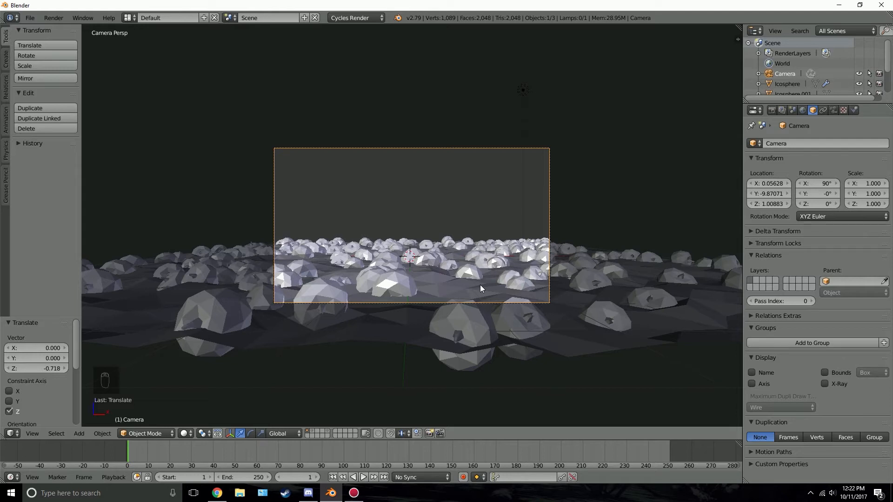
- Select the ground plane, switch it to Weight Paint mode and view it from above
right_click(644, 311)
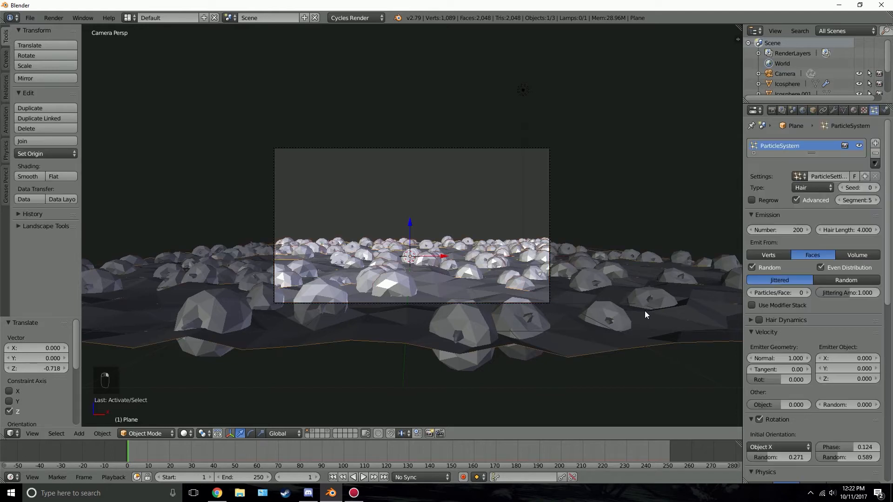
click(145, 432)
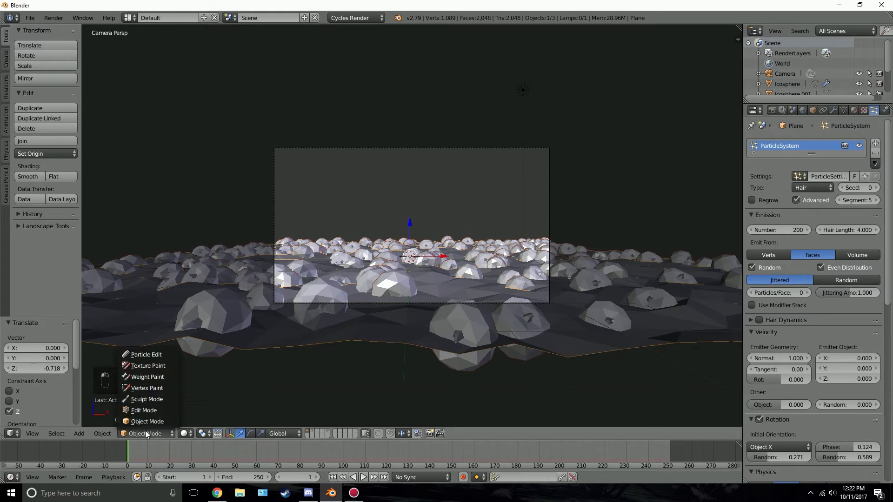
click(152, 377)
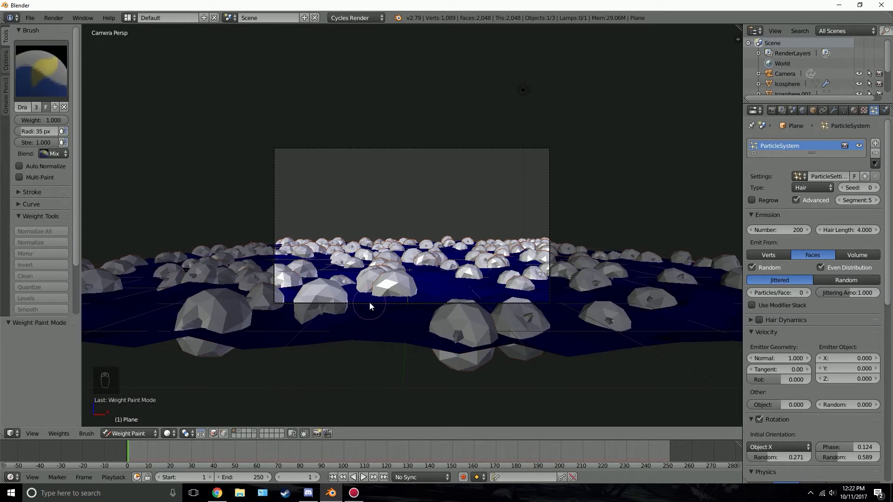
key(KP_7)
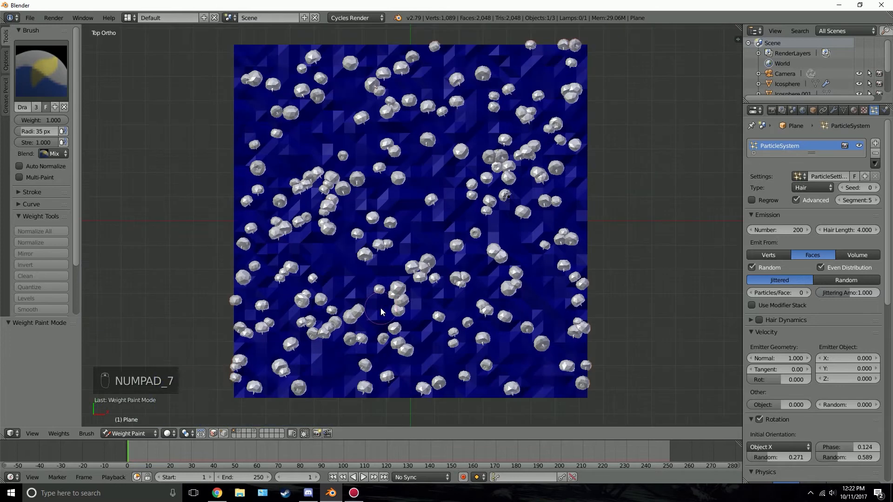
- Apply a linear weight gradient from the plane's camera-side edge to well beyond its far edge, keeping medium weight at the back
scroll(37, 218, down, 5)
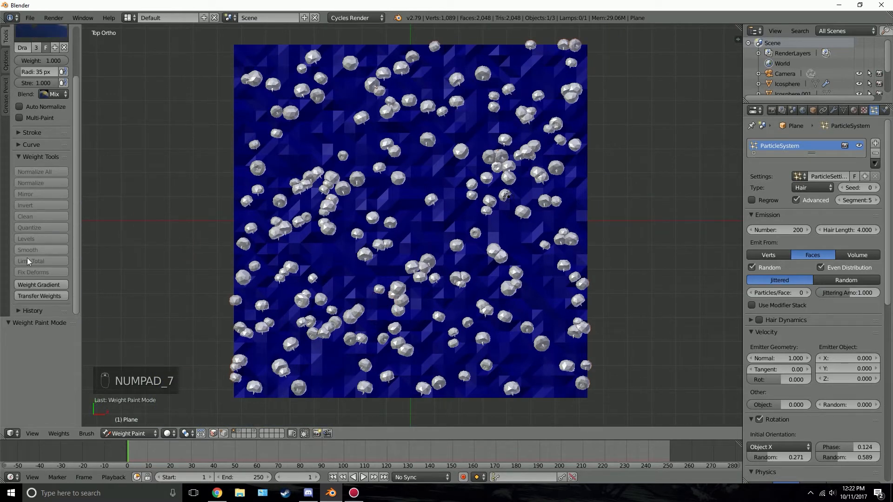
click(36, 283)
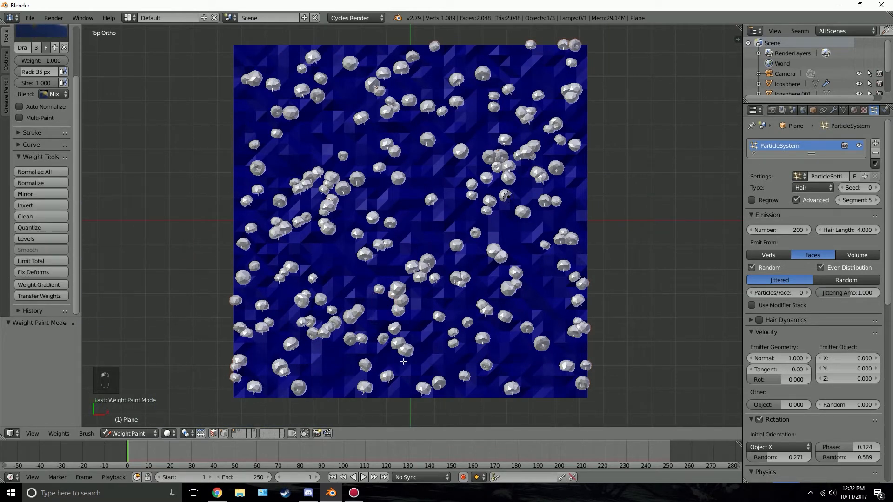
drag(420, 392, 420, 2)
scroll(387, 197, down, 5)
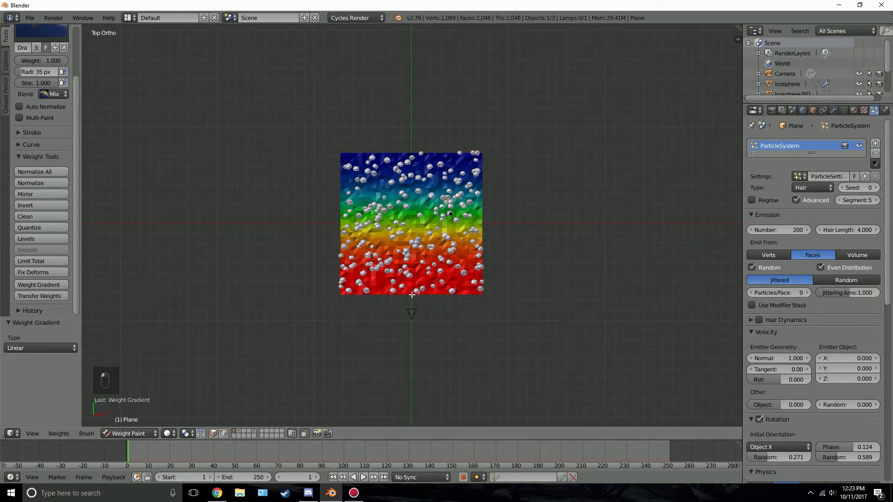
drag(412, 295, 414, 2)
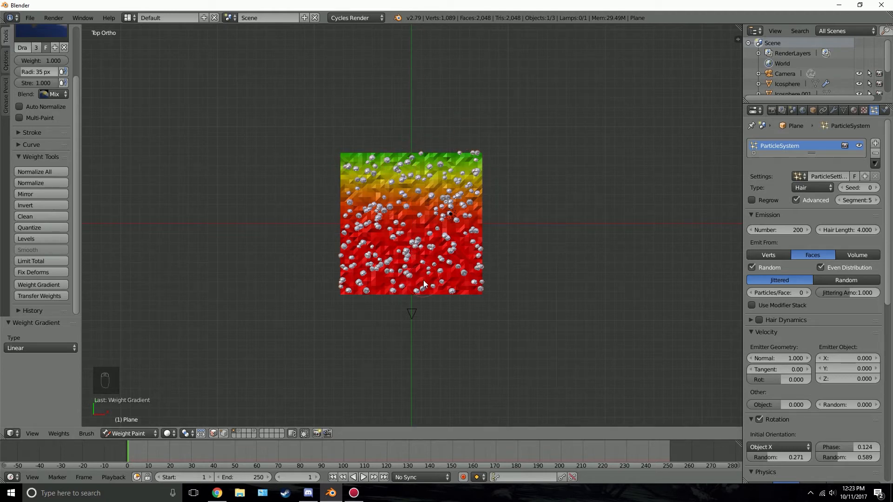
scroll(400, 291, up, 2)
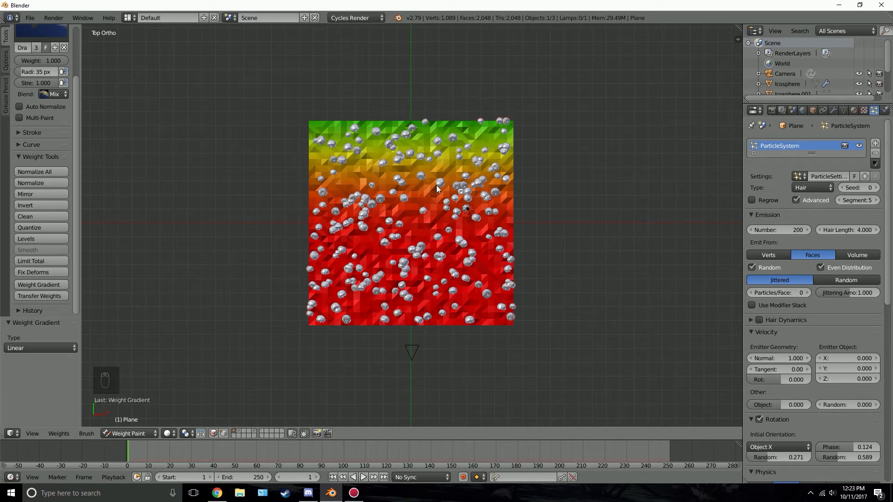
- Show the plane in wireframe through the camera and set the paint brush to weight 0.000 and radius 112 px
key(KP_0)
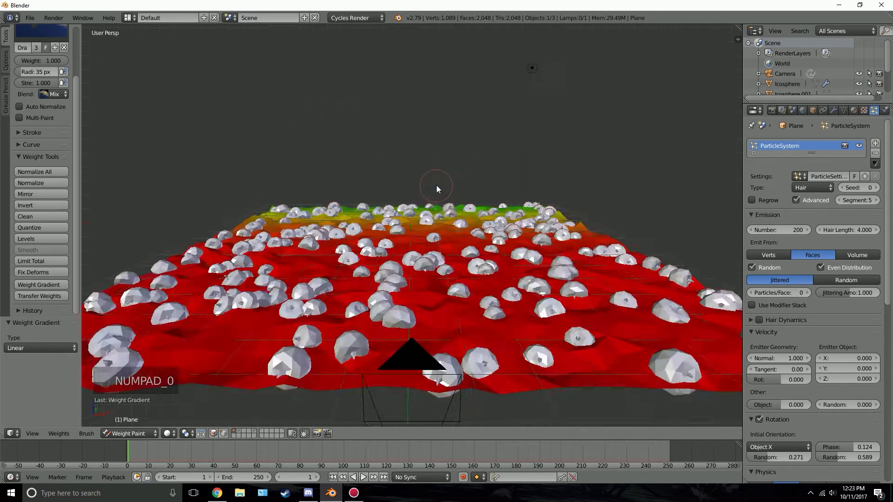
key(z)
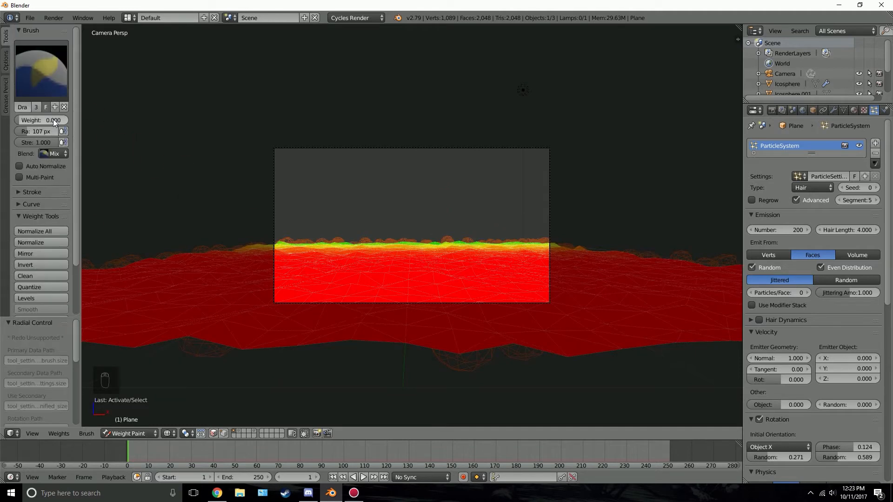
drag(53, 120, 1, 120)
key(f)
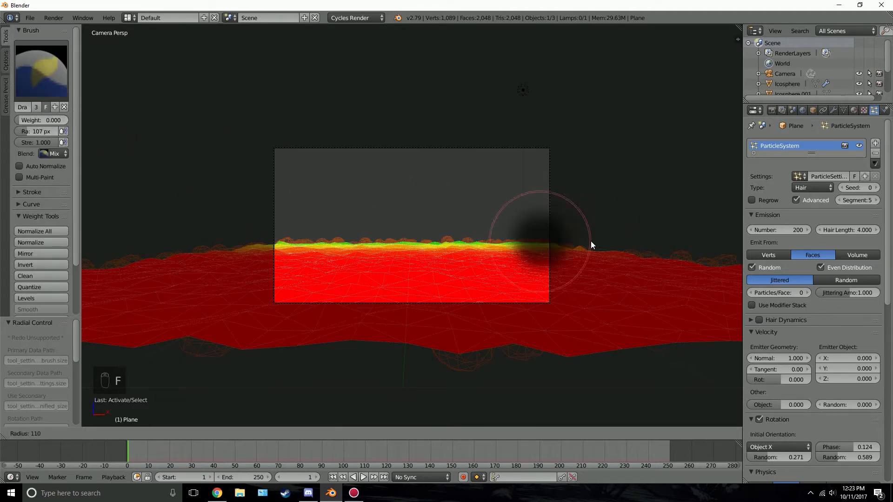
click(594, 236)
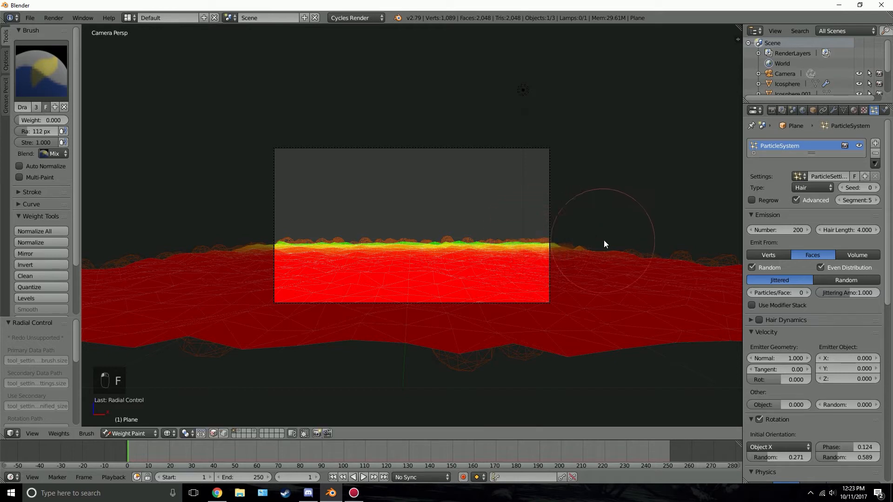
- Paint zero weight over the ground on both sides and in front of the camera frame, and check the coverage from above
mouse_move(606, 242)
mouse_down()
mouse_move(606, 273)
mouse_move(642, 355)
mouse_move(679, 216)
mouse_move(689, 270)
mouse_move(553, 387)
mouse_move(433, 370)
mouse_move(530, 370)
mouse_move(109, 332)
mouse_move(174, 309)
mouse_move(205, 264)
mouse_move(184, 278)
mouse_up()
shift+middle_drag(183, 277, 399, 249)
drag(399, 249, 235, 228)
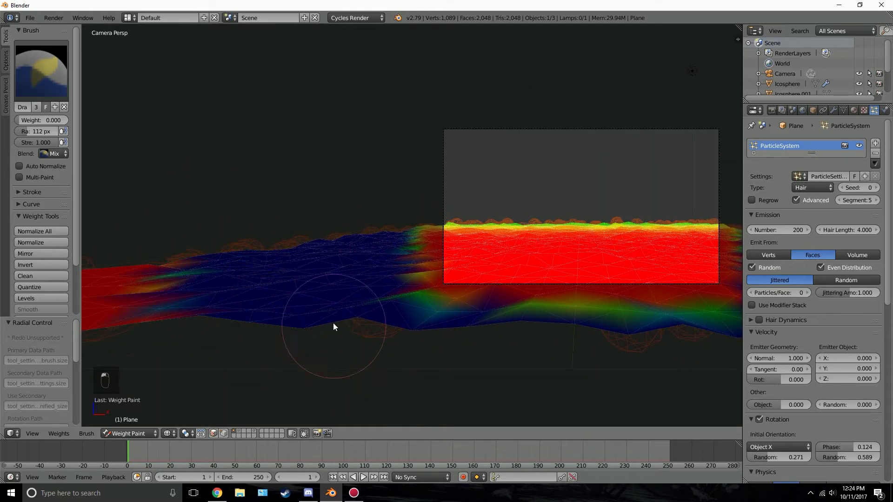
shift+middle_drag(448, 330, 221, 324)
mouse_move(232, 324)
mouse_down()
mouse_move(312, 316)
mouse_move(544, 333)
mouse_up()
shift+middle_drag(633, 323, 395, 354)
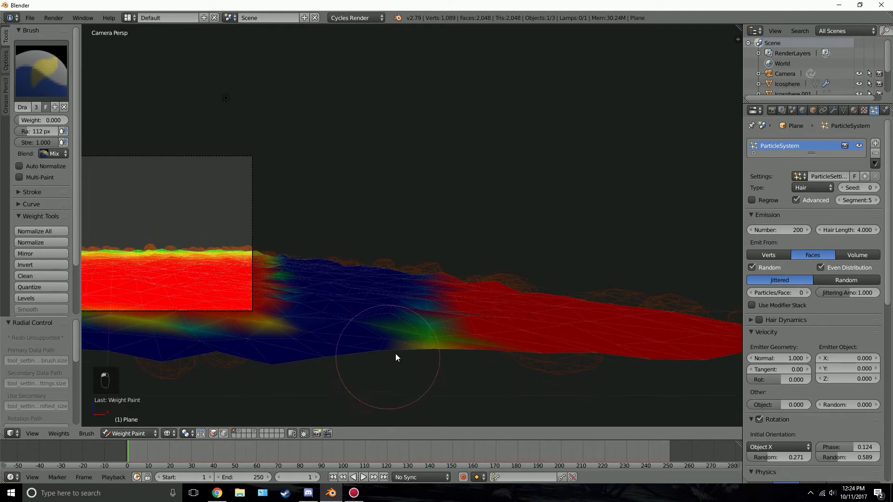
mouse_move(396, 354)
mouse_down()
mouse_move(476, 252)
mouse_move(575, 334)
mouse_move(735, 341)
mouse_up()
scroll(688, 338, down, 1)
shift+middle_drag(605, 326, 430, 282)
mouse_move(434, 272)
mouse_down()
mouse_move(648, 297)
mouse_move(280, 252)
mouse_move(298, 206)
mouse_move(191, 280)
mouse_up()
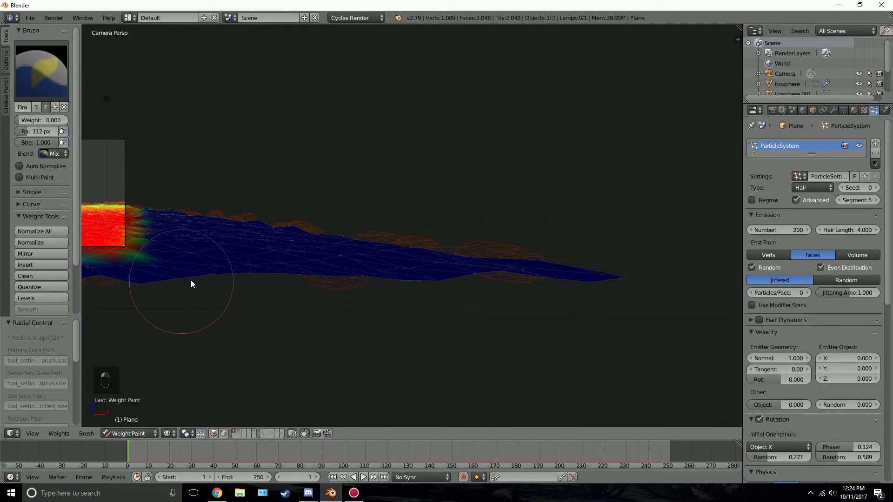
shift+middle_drag(185, 282, 467, 291)
mouse_move(297, 260)
mouse_down()
mouse_move(173, 261)
mouse_move(268, 186)
mouse_move(169, 284)
mouse_up()
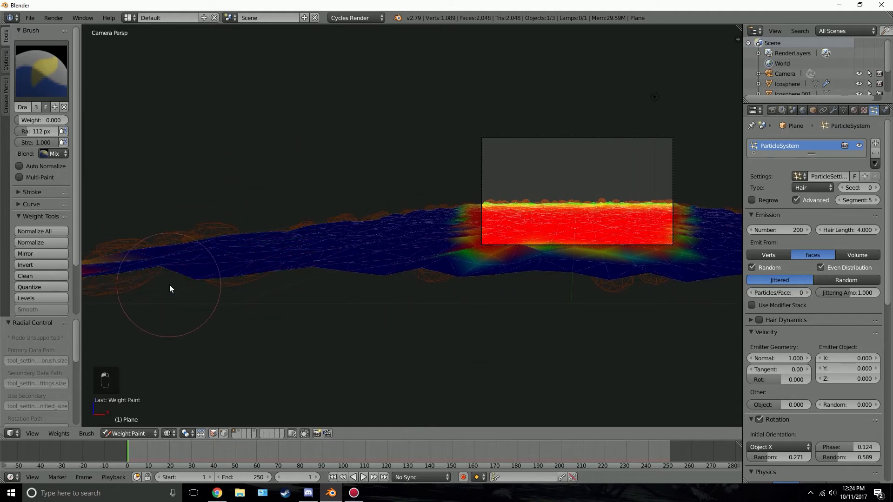
shift+middle_drag(170, 284, 386, 268)
mouse_move(376, 258)
mouse_down()
mouse_move(270, 239)
mouse_move(181, 259)
mouse_up()
key(KP_7)
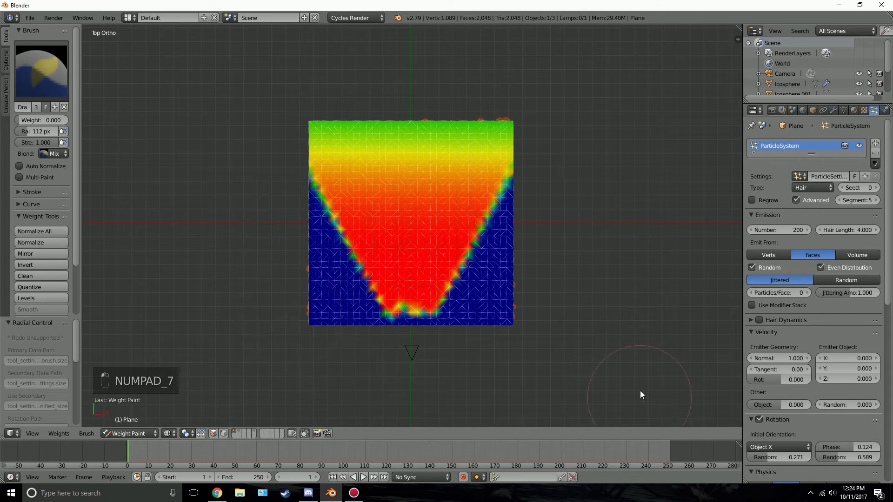
middle_drag(512, 339, 385, 238)
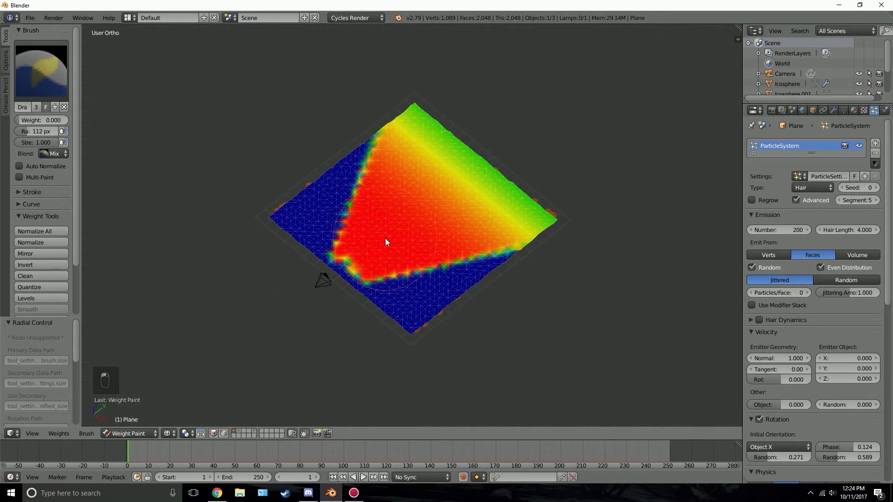
key(KP_0)
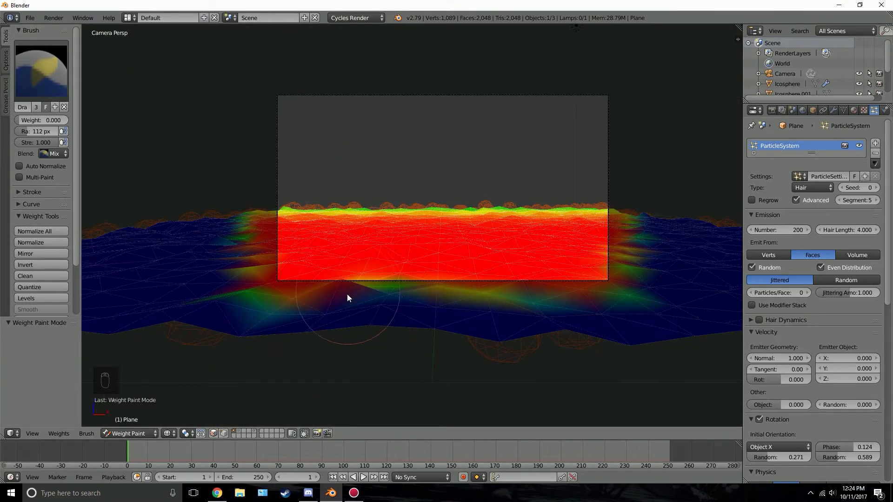
- Return the ground plane to Object Mode, assign the vertex group Group as its particle density, and display the scene in solid shading
click(125, 433)
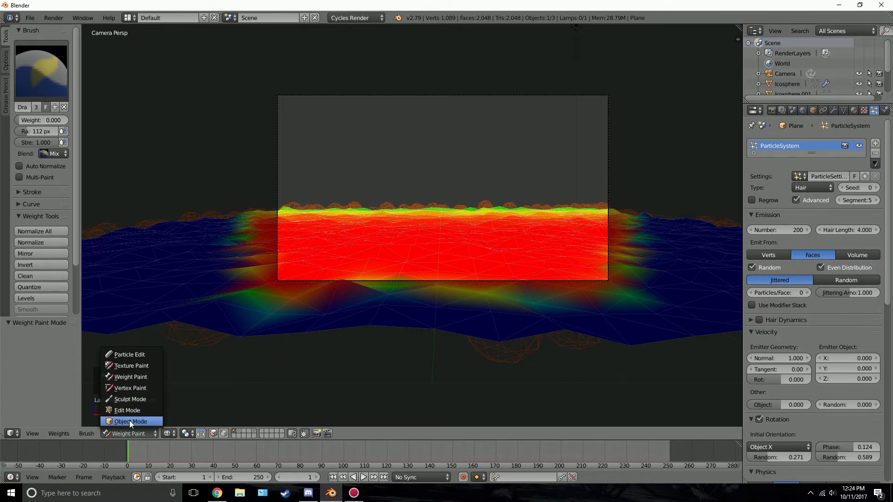
click(129, 420)
drag(889, 198, 887, 367)
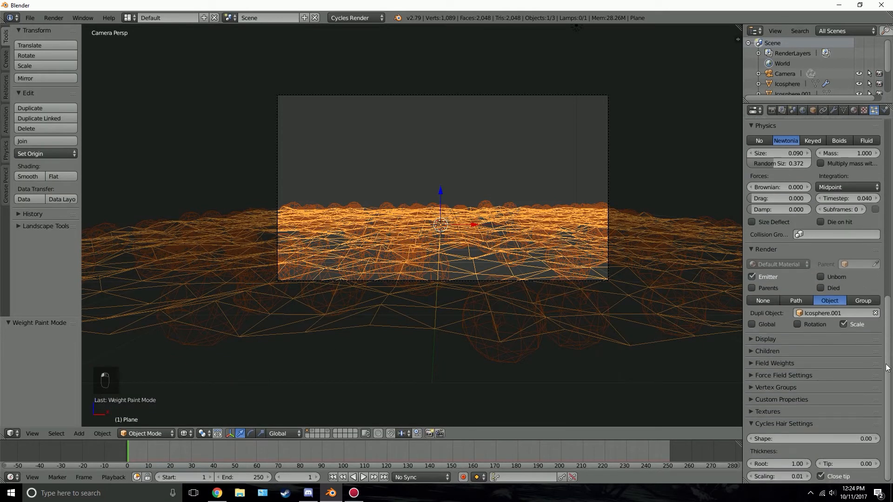
click(771, 387)
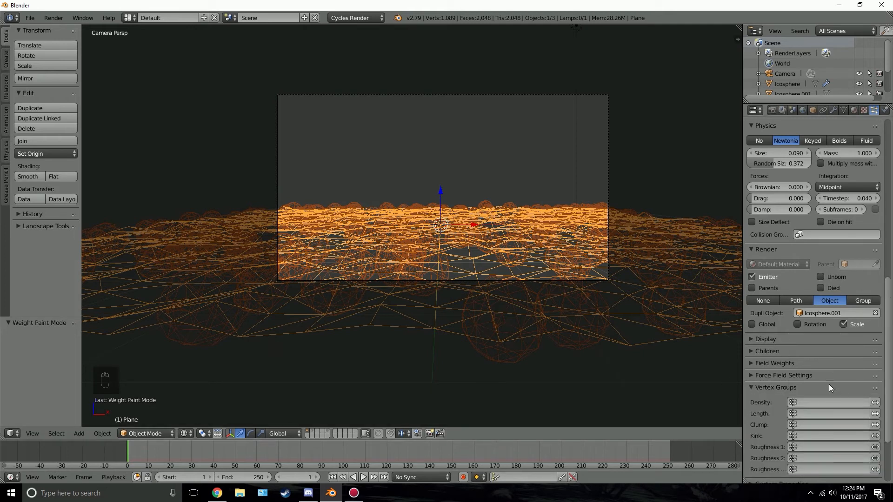
click(800, 403)
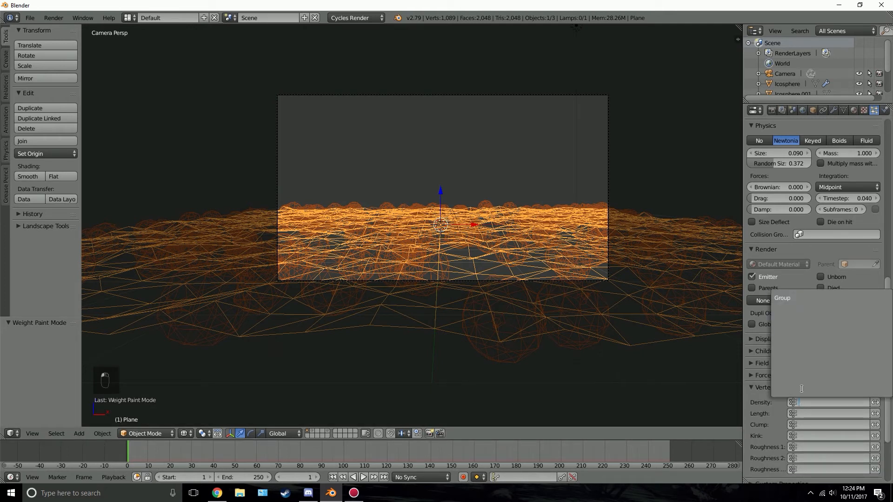
click(790, 295)
key(z)
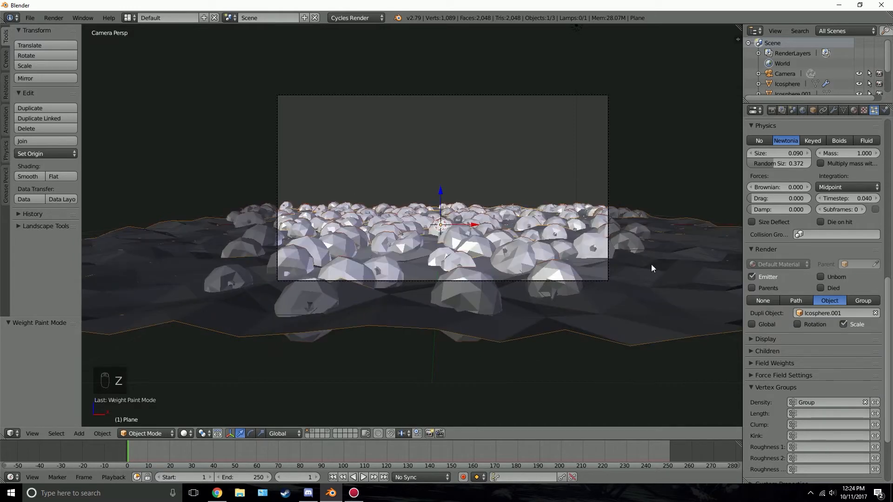
- Check the pumpkin coverage around the camera frame, then set the particle number to 150 and the seed to 2
shift+middle_drag(651, 264, 492, 260)
scroll(702, 219, down, 3)
shift+middle_drag(613, 228, 481, 220)
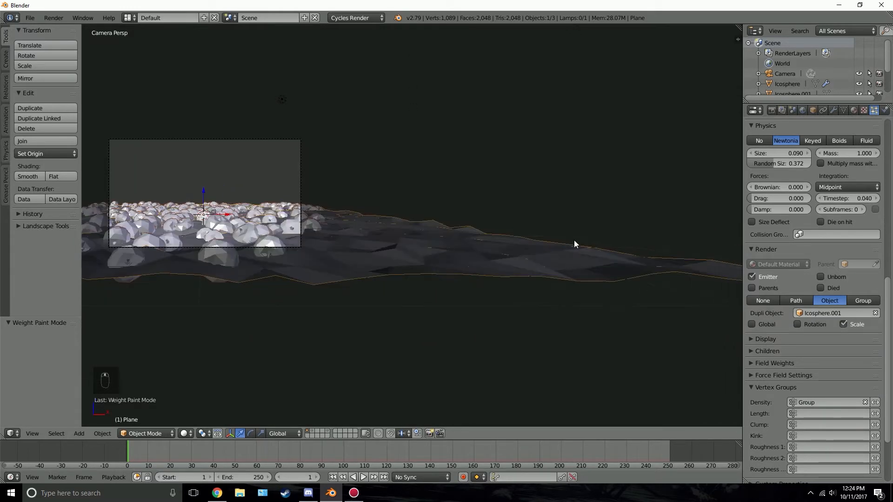
shift+middle_drag(316, 247, 590, 243)
scroll(439, 264, up, 5)
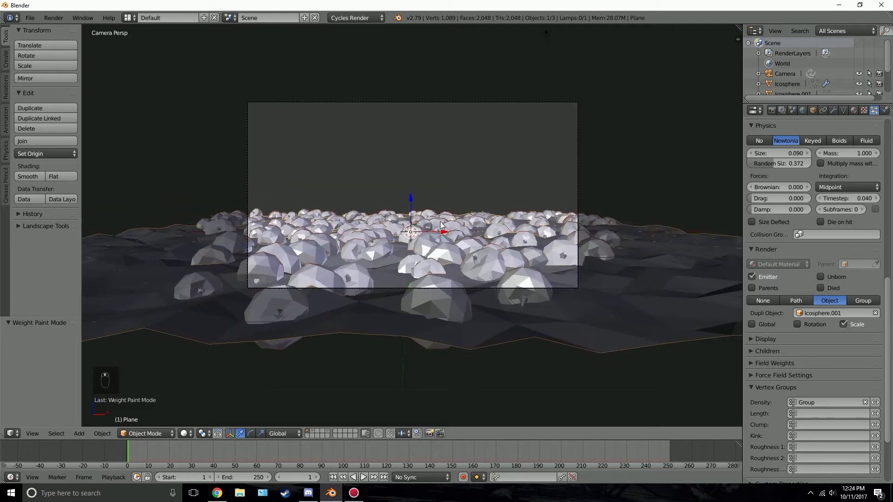
shift+middle_drag(438, 264, 471, 264)
scroll(764, 244, up, 15)
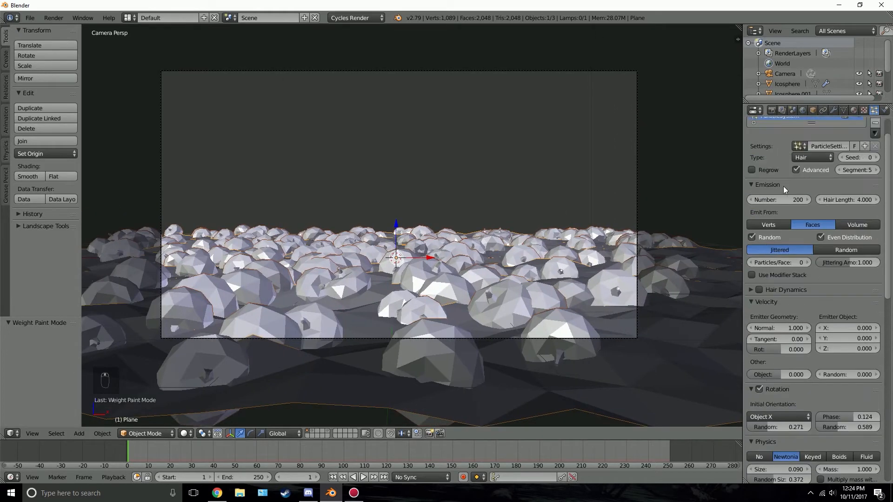
click(759, 198)
text(150)
key(Return)
click(876, 157)
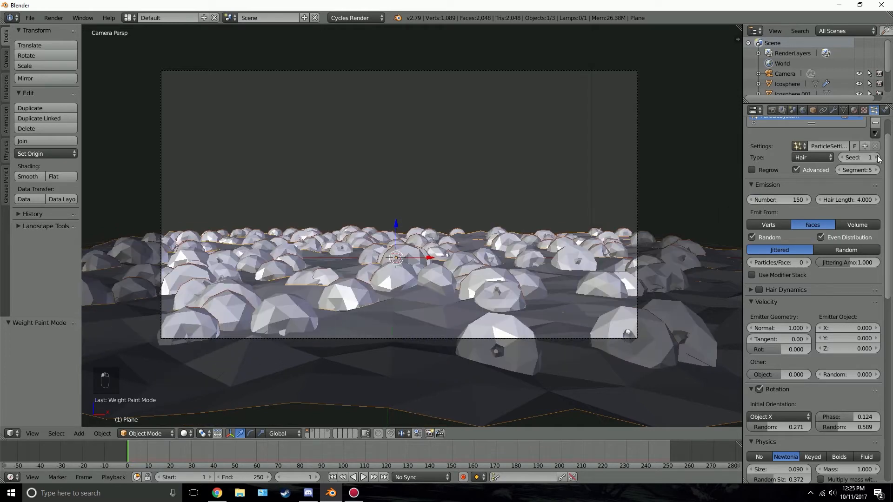
click(877, 157)
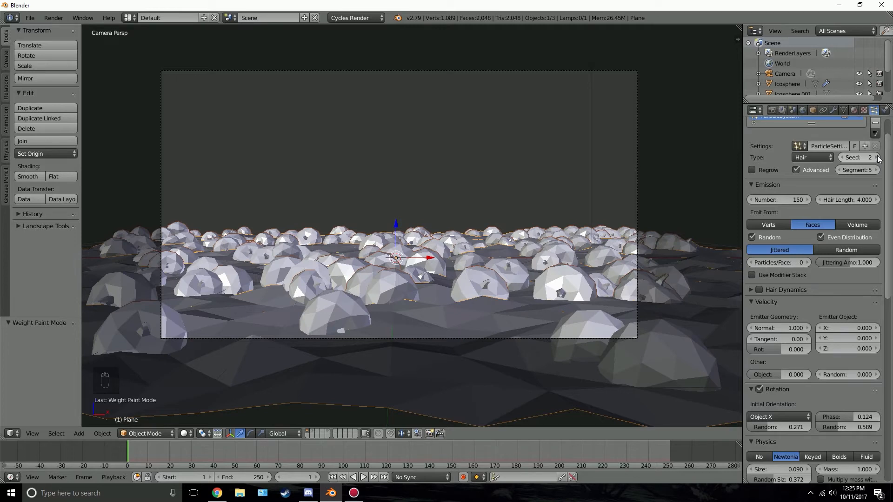
scroll(397, 297, up, 1)
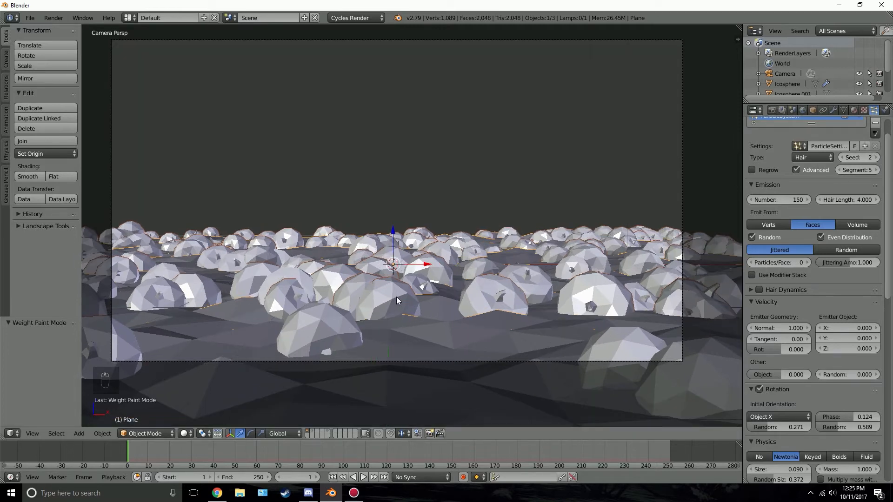
shift+middle_drag(409, 298, 436, 291)
scroll(450, 282, down, 1)
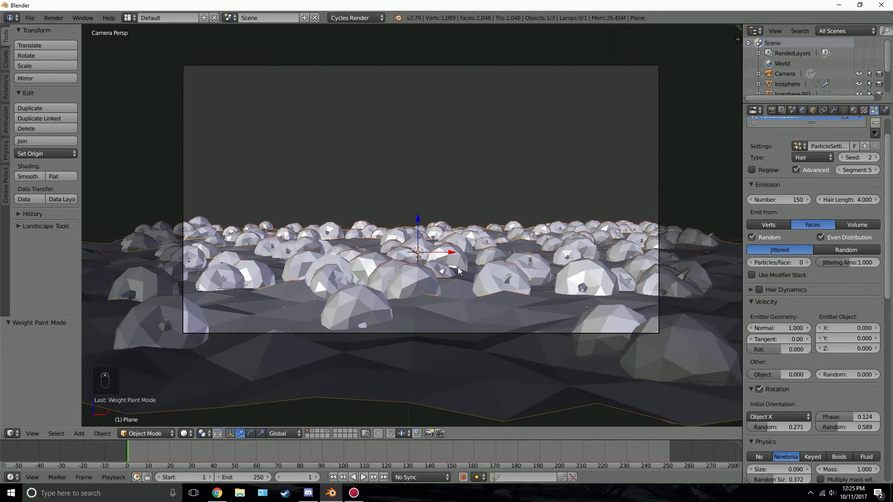
- Show layer 2 together with the ground layer and select the carved pumpkin along with its point lamp in wireframe
key(shift+2)
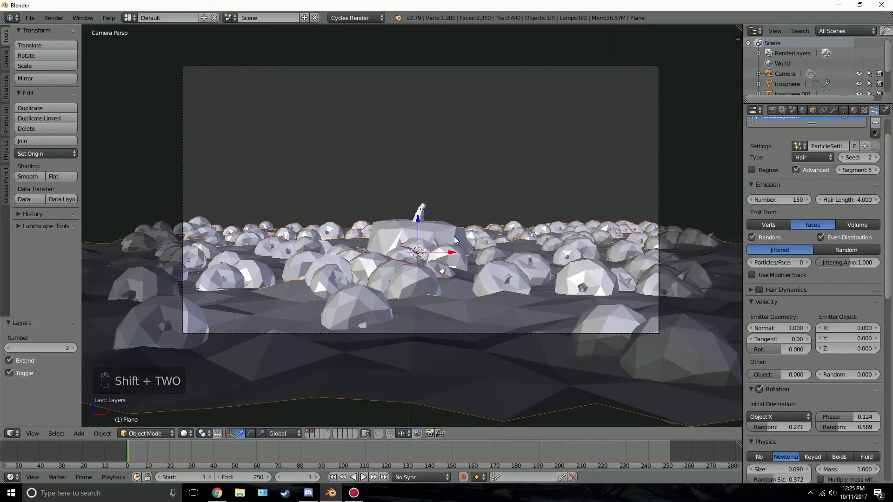
key(z)
scroll(426, 229, up, 6)
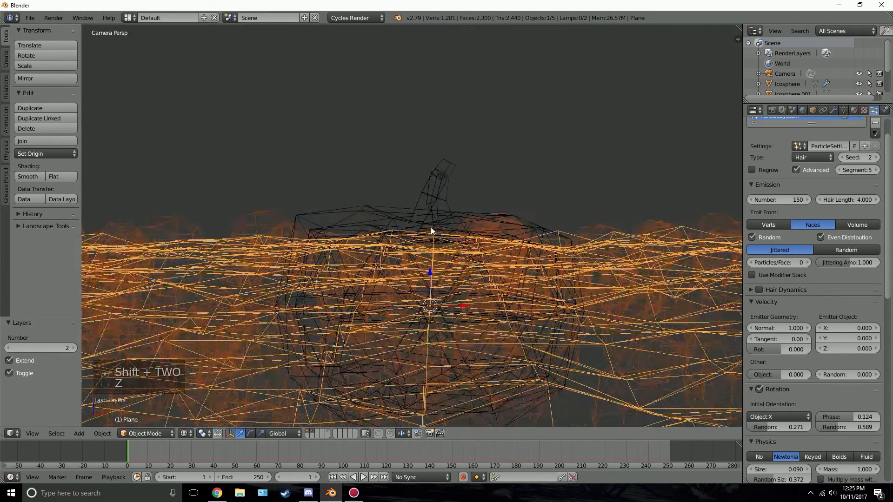
right_click(437, 222)
shift+right_click(429, 308)
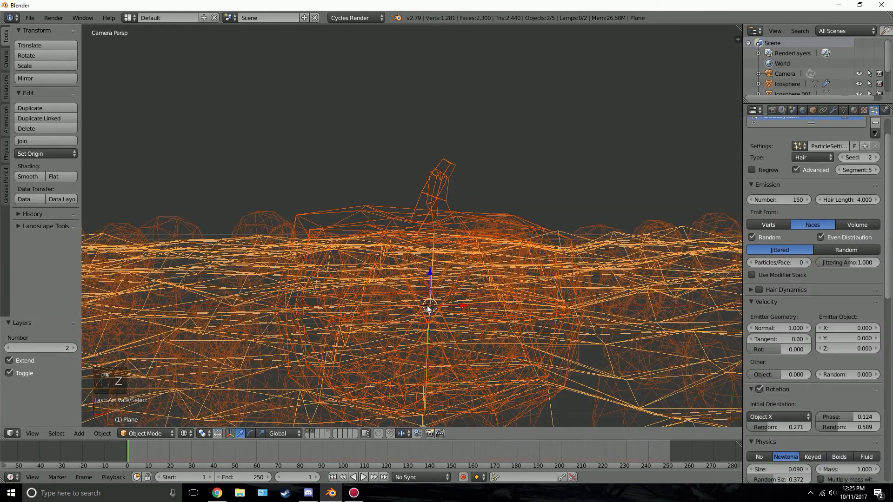
shift+right_click(430, 307)
shift+right_click(430, 305)
shift+right_click(429, 303)
key(g)
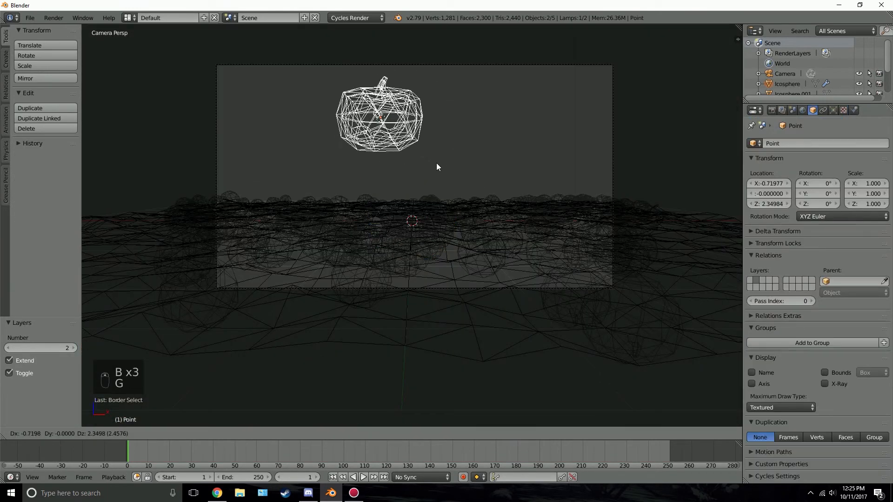
right_click(456, 146)
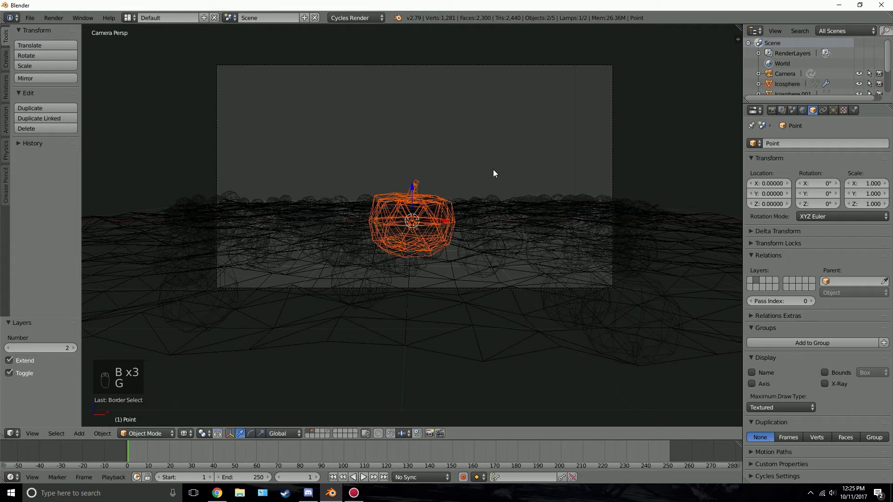
- Scale the carved pumpkin and its lamp down to about 0.480 and move them in top view to about X 1.00, Y -5.52
key(s)
click(503, 188)
key(KP_7)
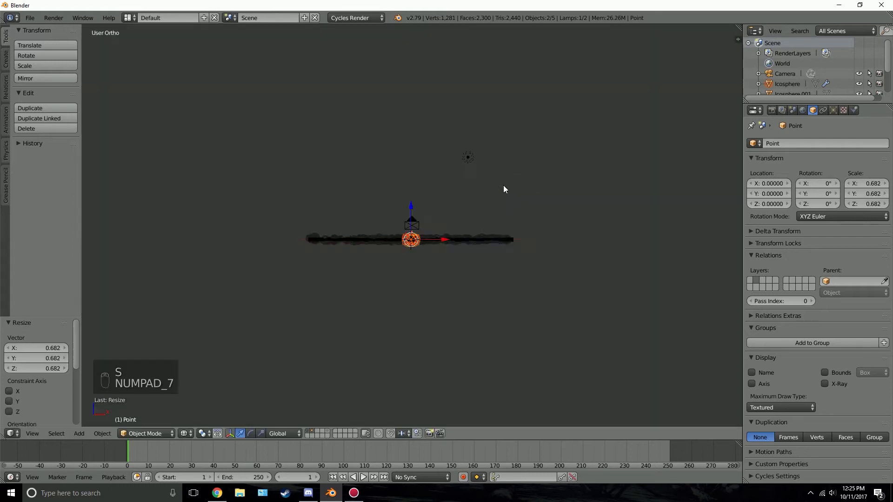
scroll(433, 200, up, 5)
key(g)
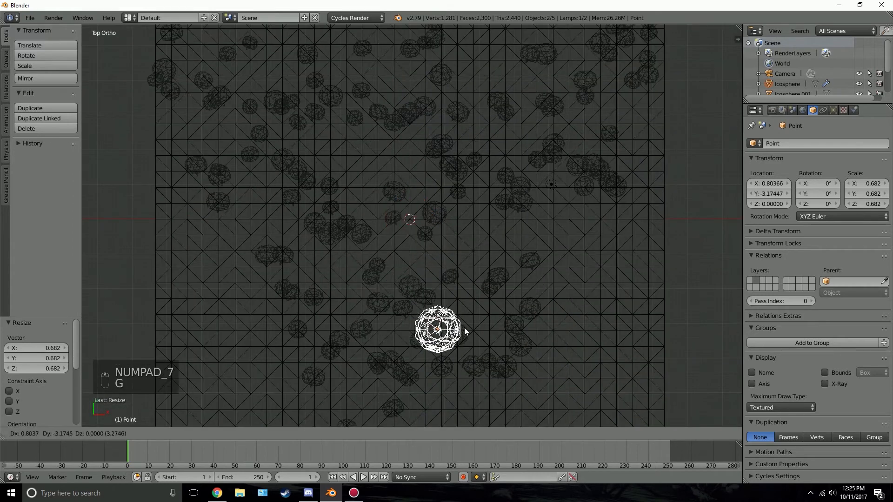
click(464, 345)
shift+middle_drag(464, 352, 458, 154)
key(g)
click(464, 208)
key(s)
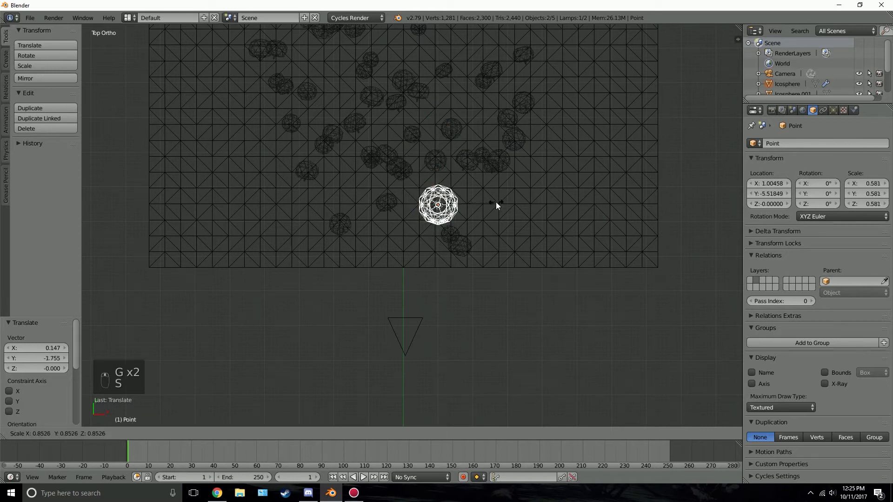
click(487, 207)
- Through the camera in solid shading, raise the carved pumpkin and lamp about 0.314 and rotate them about -13.2° around Z
key(KP_0)
key(z)
key(g)
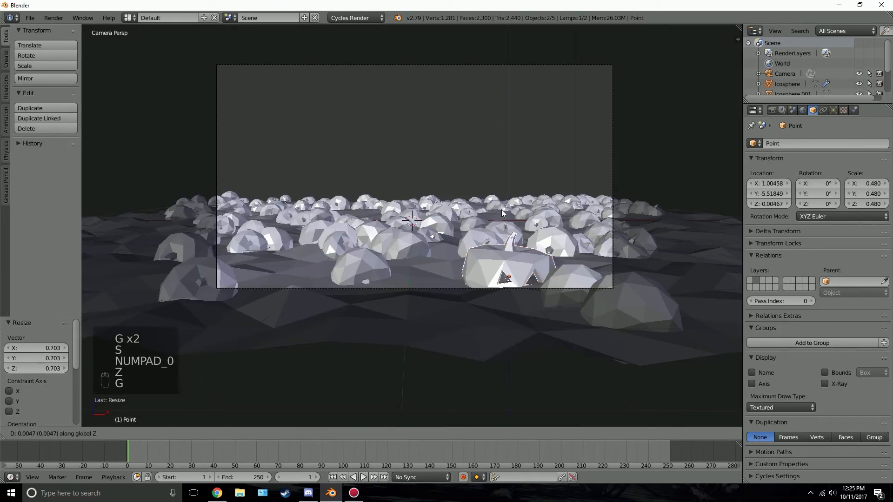
key(z)
click(539, 187)
key(r)
key(z)
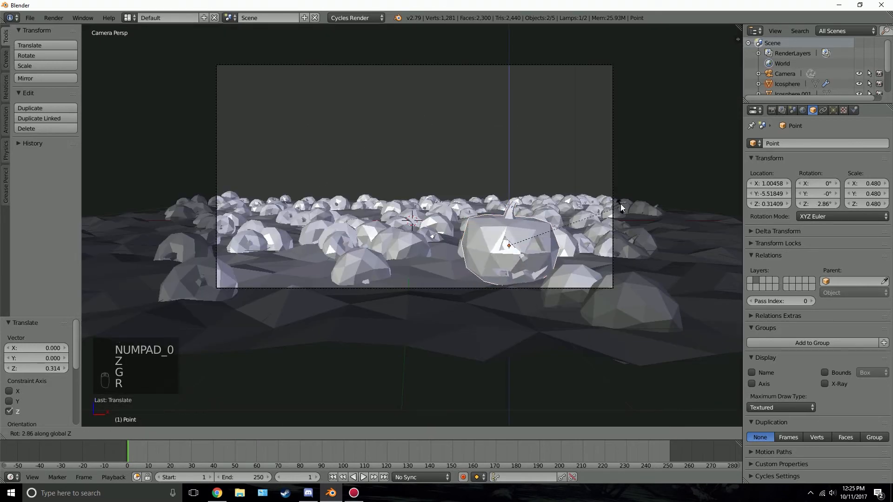
click(614, 175)
- Lower the carved pumpkin and lamp about 0.036 along Z onto the ground and preview the camera view in rendered shading
scroll(614, 176, up, 3)
key(g)
key(z)
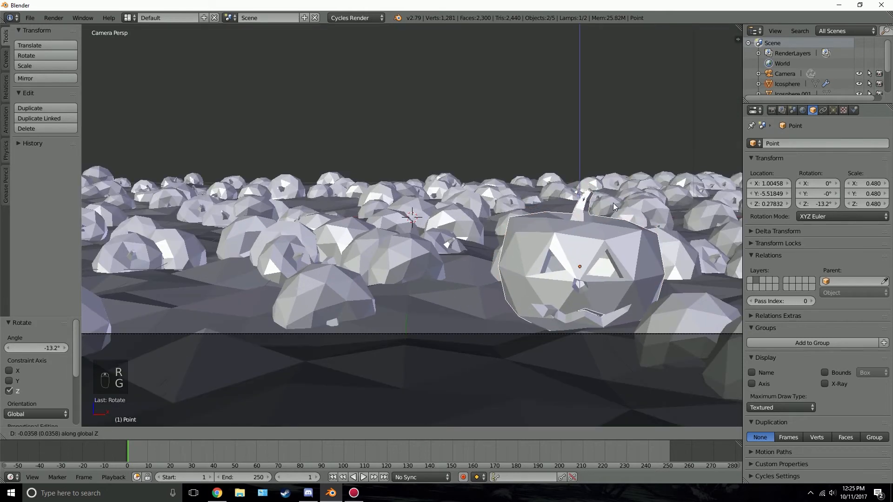
click(612, 200)
scroll(502, 249, down, 2)
key(shift+z)
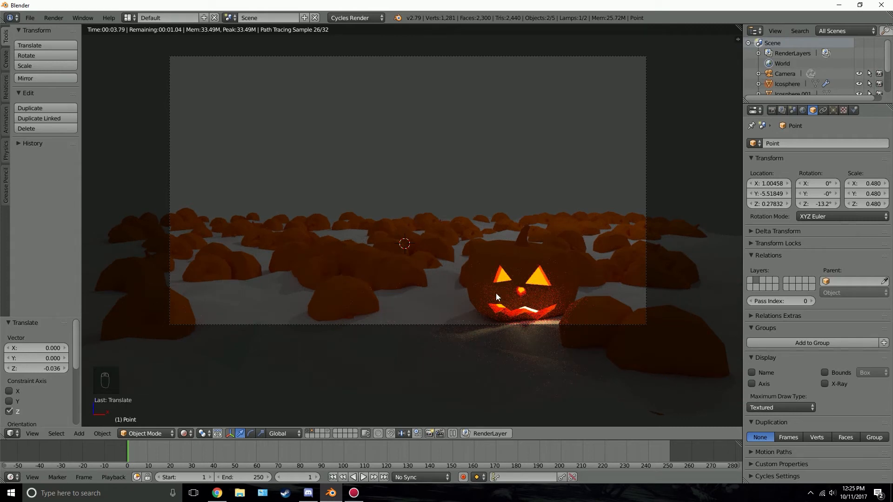
- Return the viewport to solid shading and select only the carved pumpkin mesh, viewed close to its stem
key(z)
key(z)
key(z)
scroll(451, 286, up, 2)
shift+middle_drag(563, 255, 323, 254)
scroll(323, 253, up, 3)
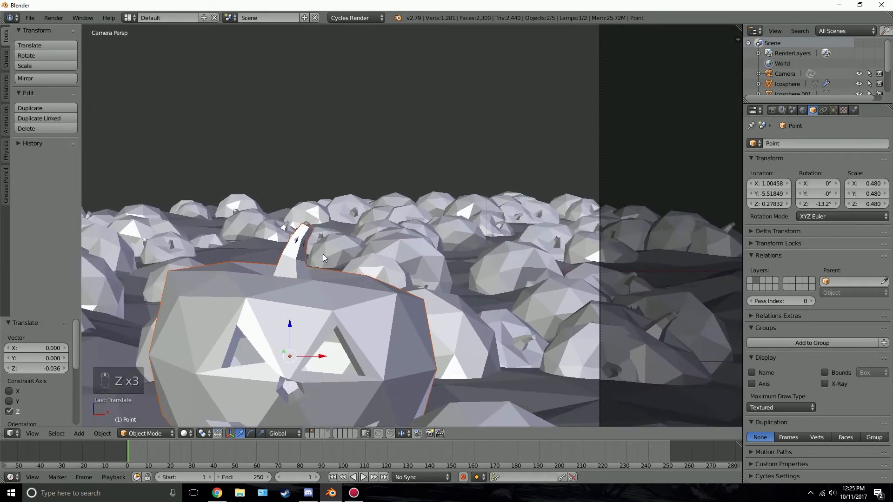
scroll(323, 253, up, 2)
shift+middle_drag(242, 257, 350, 269)
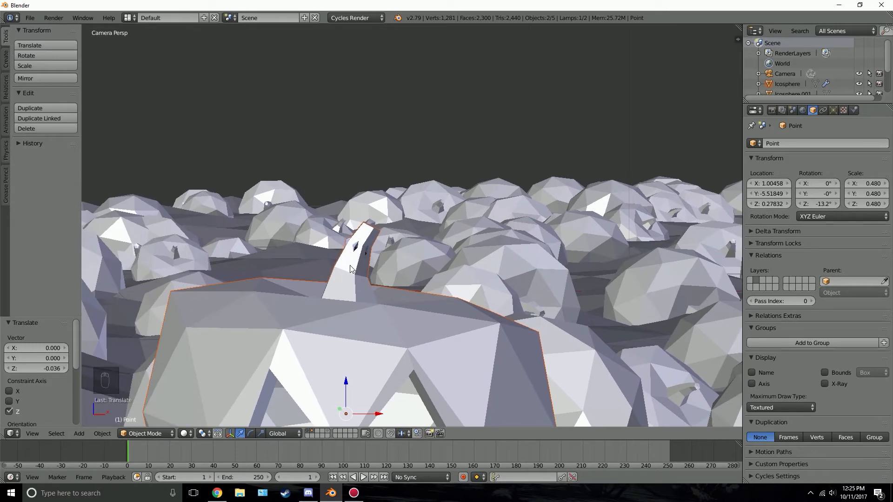
right_click(341, 305)
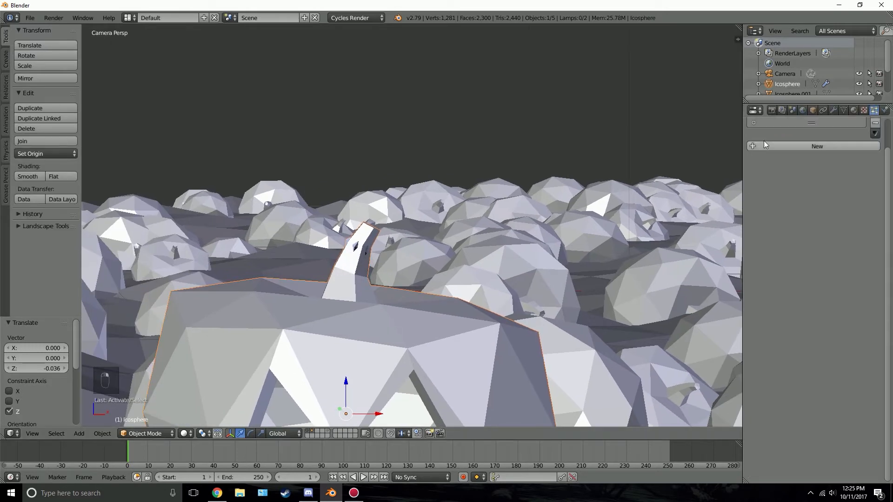
- Add a second material slot with a new diffuse material to the carved pumpkin and color it dark brown, hex 423528
click(853, 111)
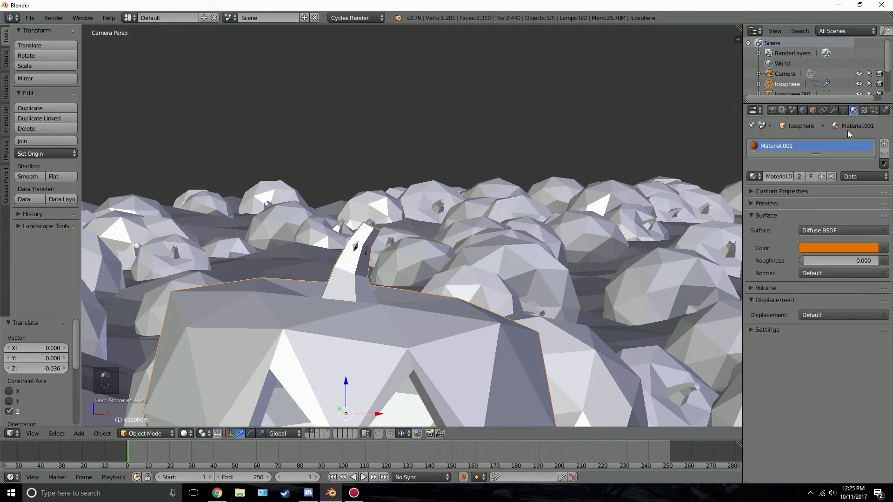
click(884, 144)
click(808, 200)
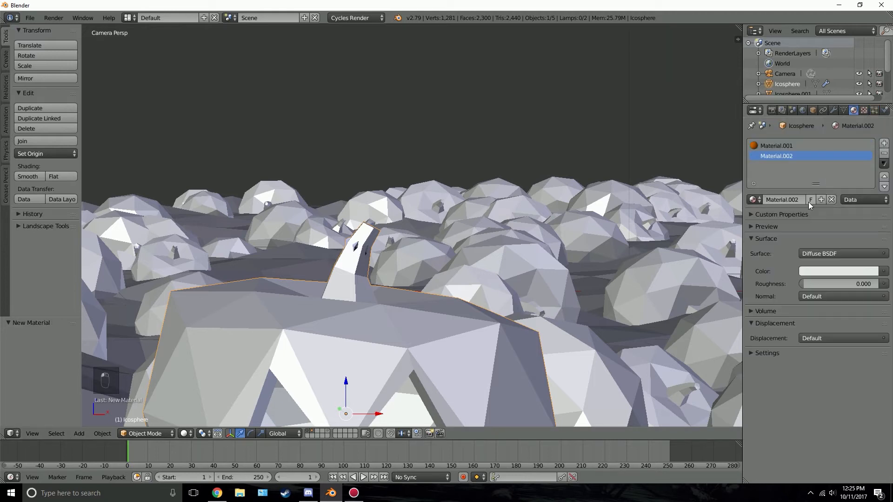
click(826, 269)
drag(819, 175, 813, 188)
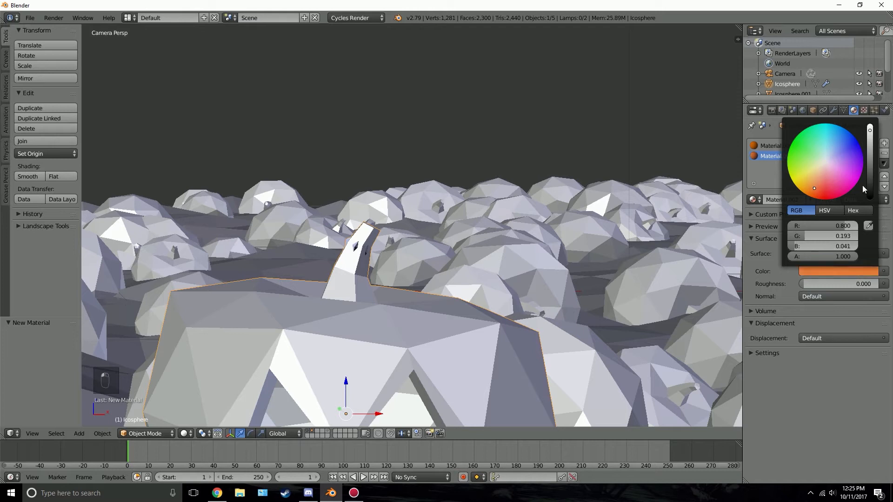
click(834, 272)
scroll(848, 174, down, 12)
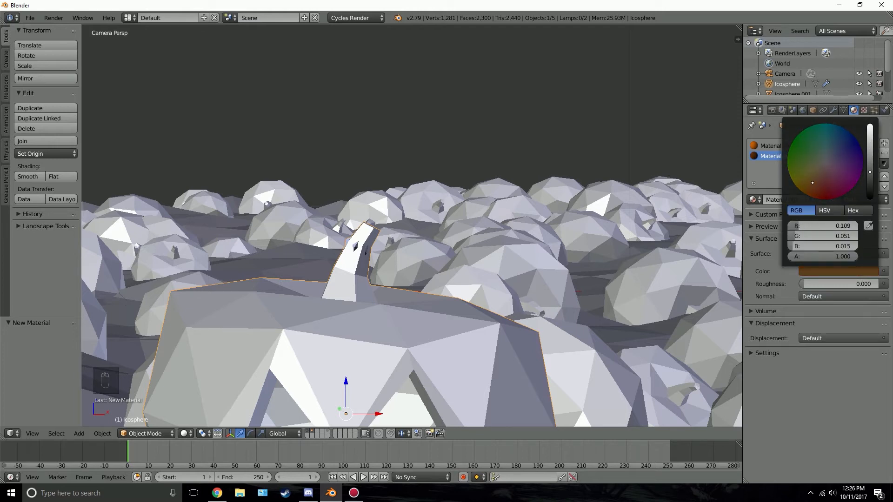
click(831, 270)
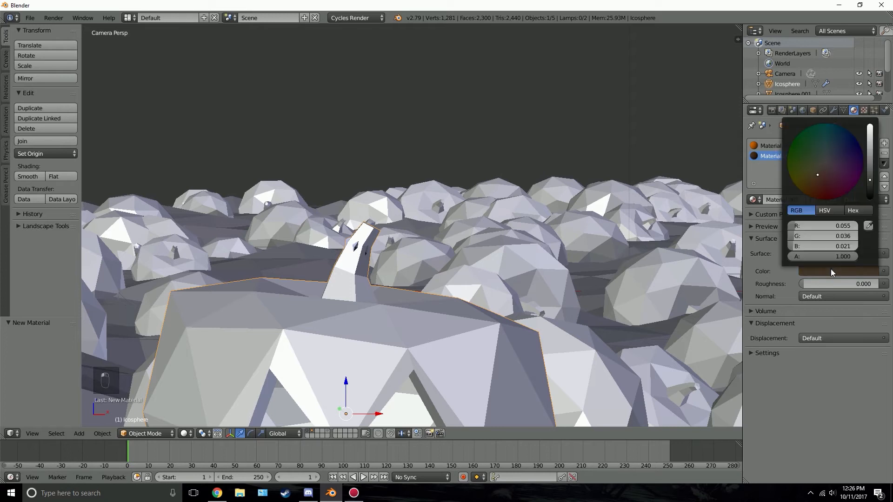
click(858, 210)
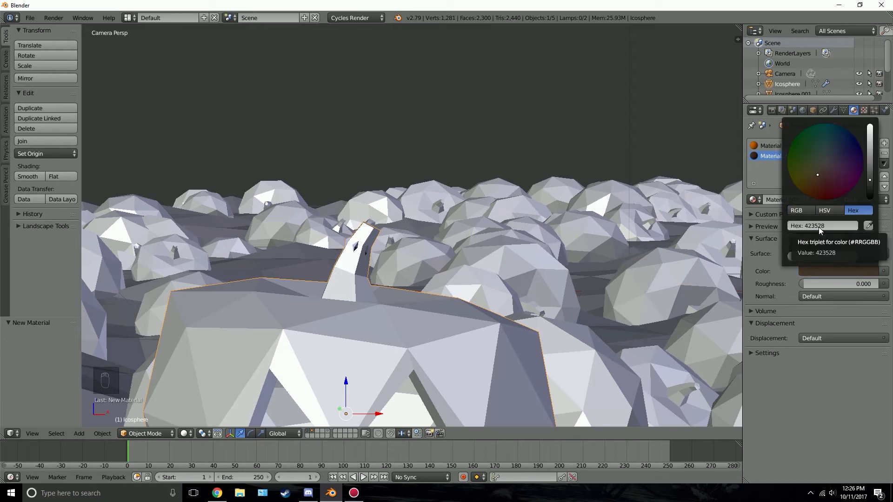
- Assign the dark brown material to all faces of the carved pumpkin's stem, including the cap at its tip
scroll(340, 278, up, 2)
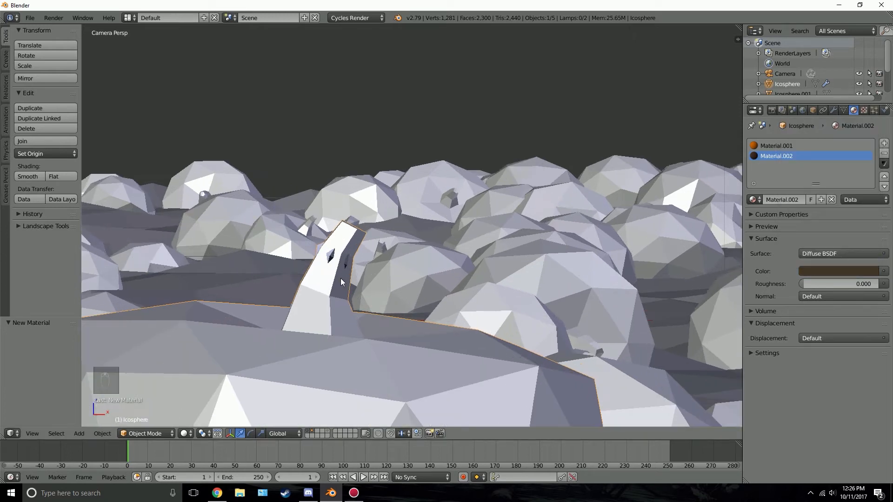
key(Tab)
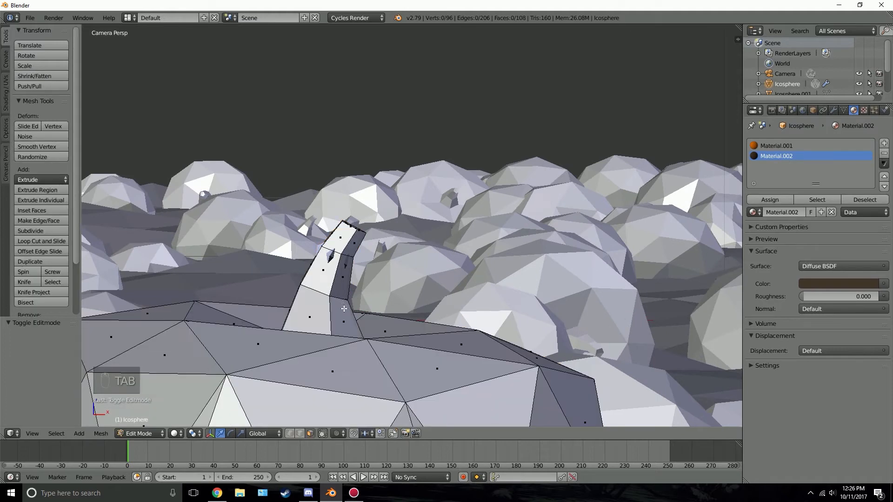
alt+right_click(350, 315)
alt+shift+right_click(347, 276)
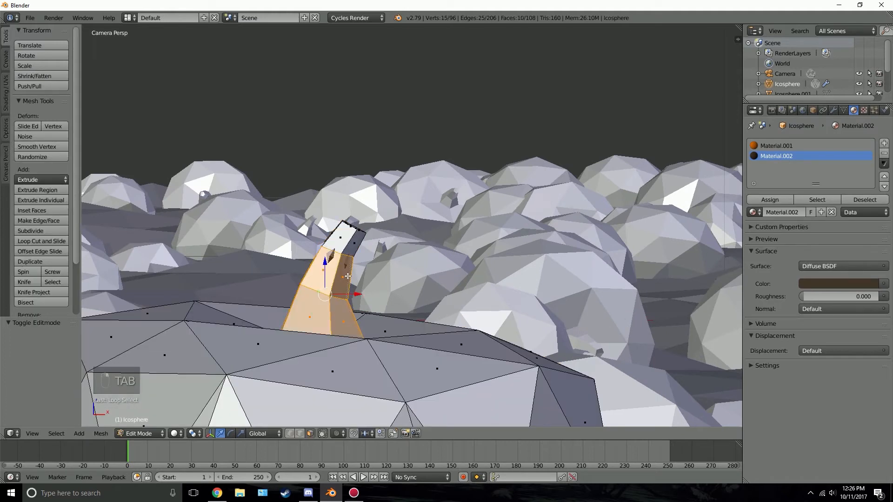
alt+shift+right_click(359, 242)
key(z)
key(b)
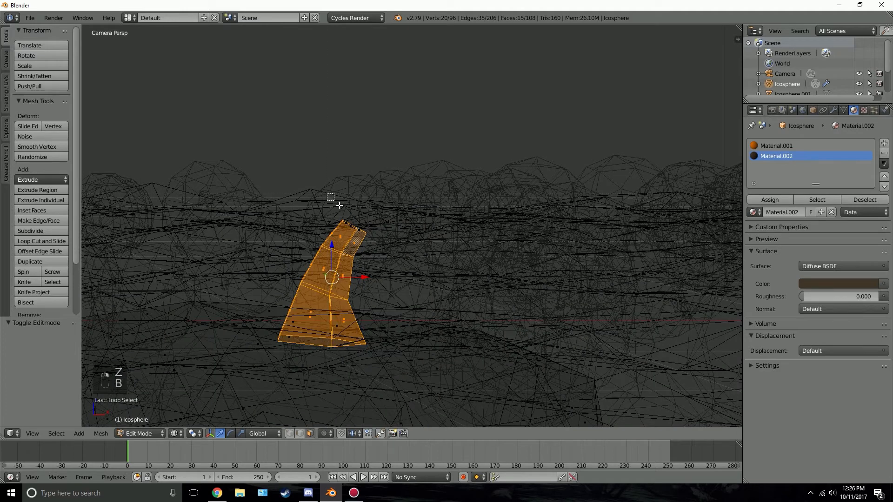
drag(332, 197, 382, 245)
key(z)
click(770, 199)
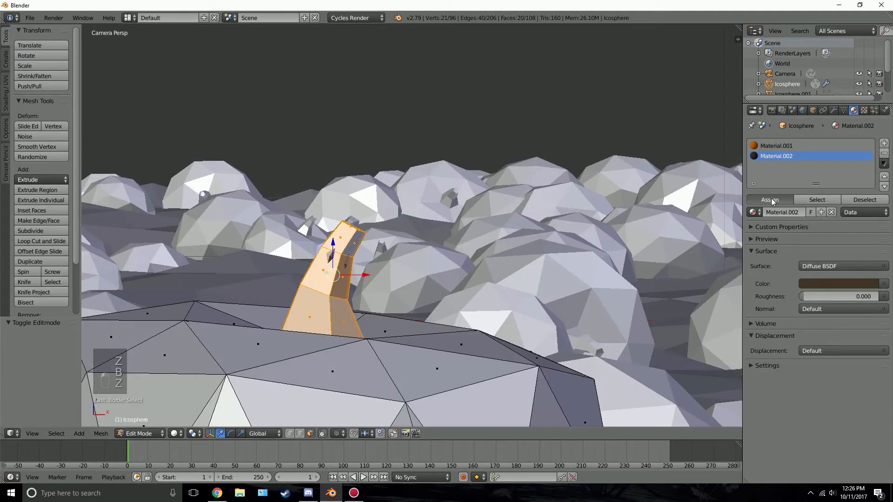
- Preview the stem's material in rendered shading, then return to solid shading in Object Mode
key(shift+z)
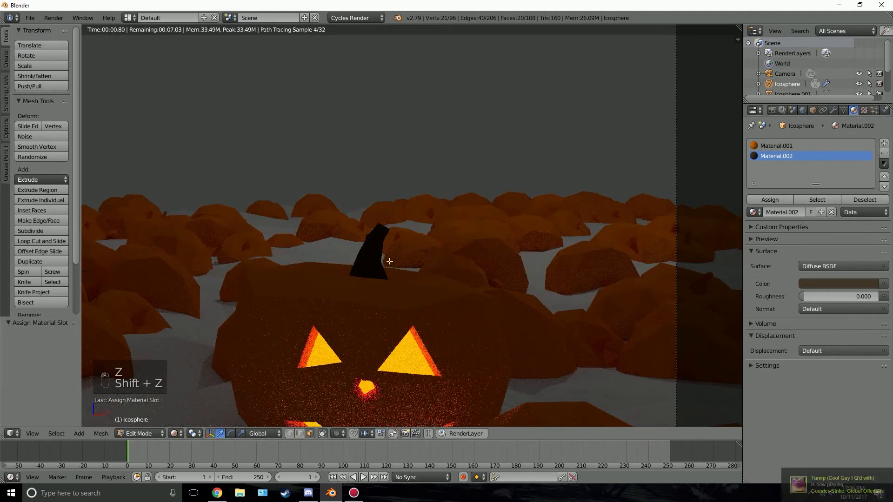
key(z)
key(z)
key(z)
key(Tab)
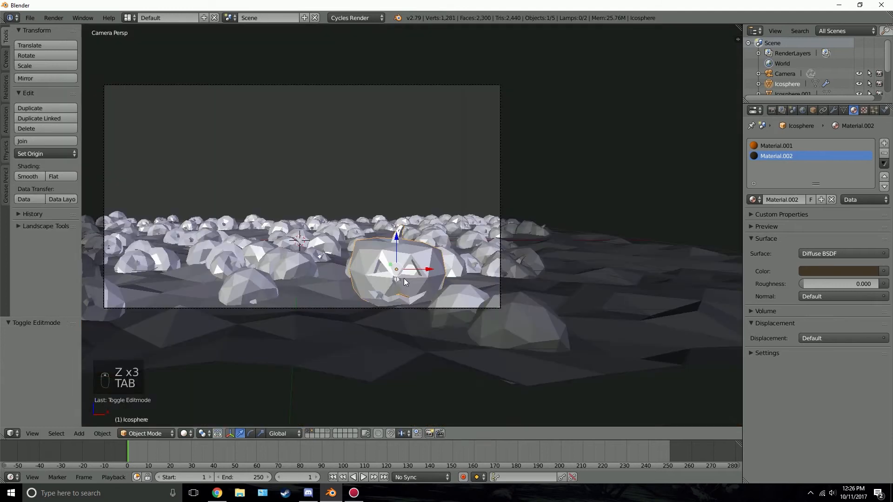
- Show only the layer holding the original uncarved pumpkin and frame its stem closely
click(326, 433)
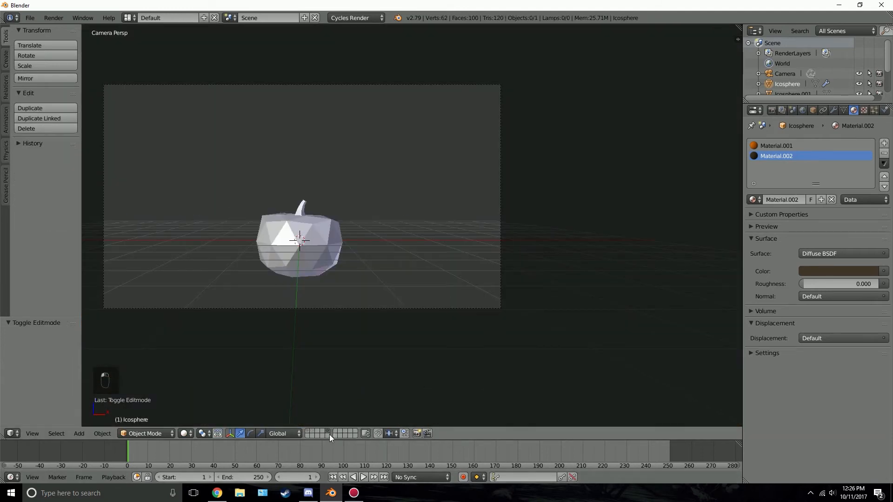
scroll(285, 262, up, 2)
shift+middle_drag(285, 262, 295, 270)
scroll(457, 259, up, 4)
shift+middle_drag(122, 229, 348, 253)
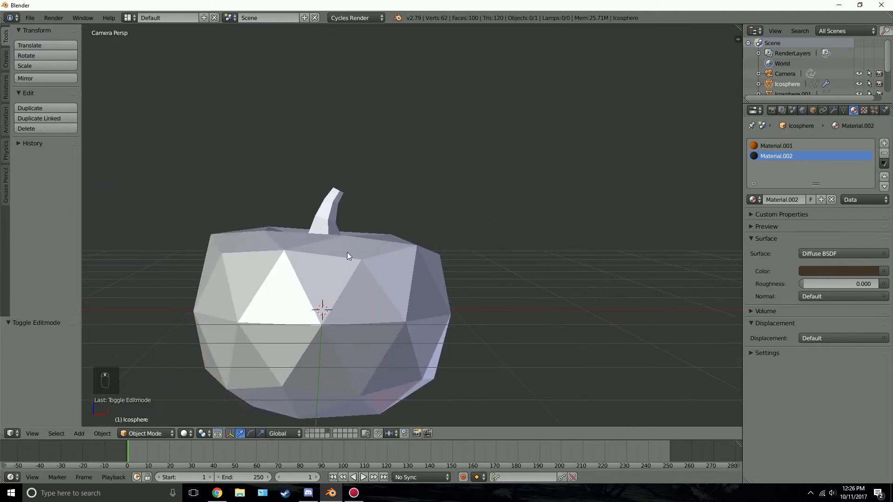
- Select all the faces of the pumpkin's stem and assign them the existing Material.002 in a second material slot
right_click(347, 252)
scroll(328, 252, up, 4)
key(Tab)
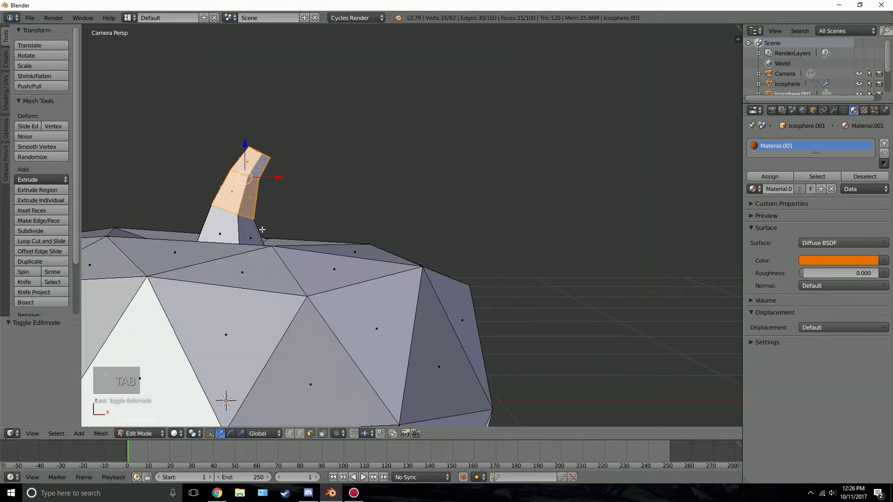
alt+shift+right_click(258, 230)
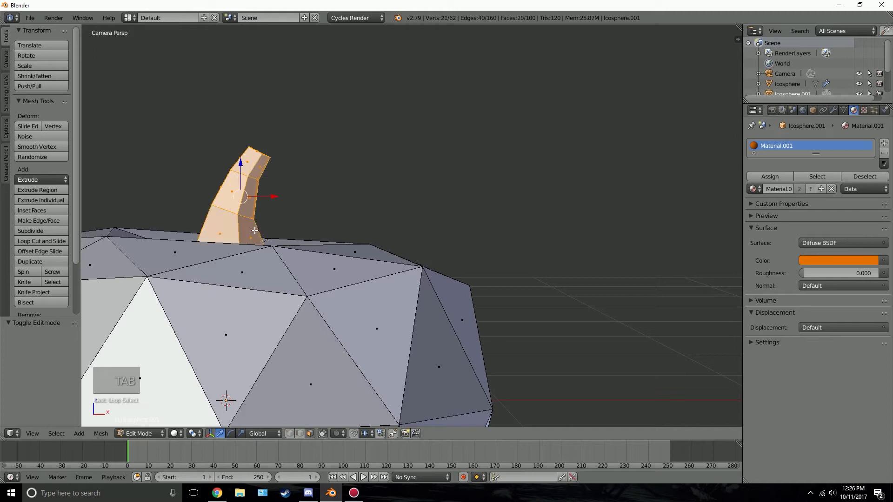
click(882, 145)
click(754, 212)
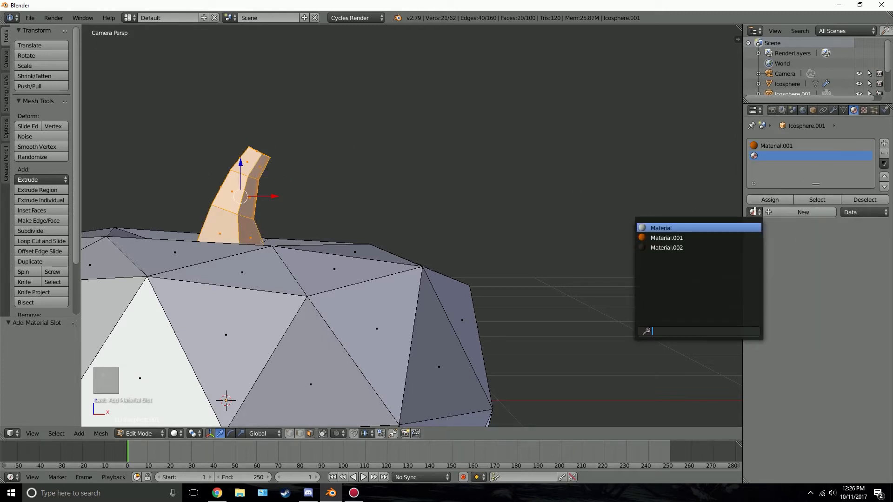
click(687, 247)
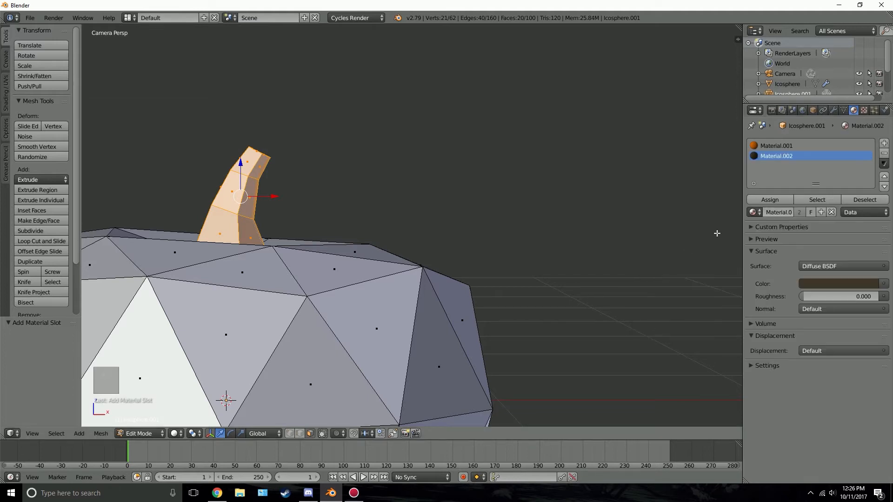
click(768, 201)
scroll(481, 285, down, 4)
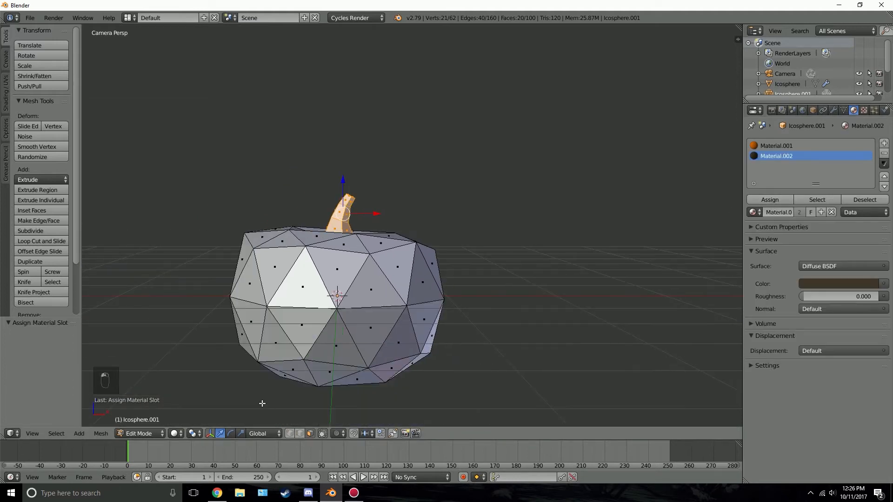
- Leave mesh editing and show layers 1 and 2 together in a rendered camera preview
key(Tab)
key(1)
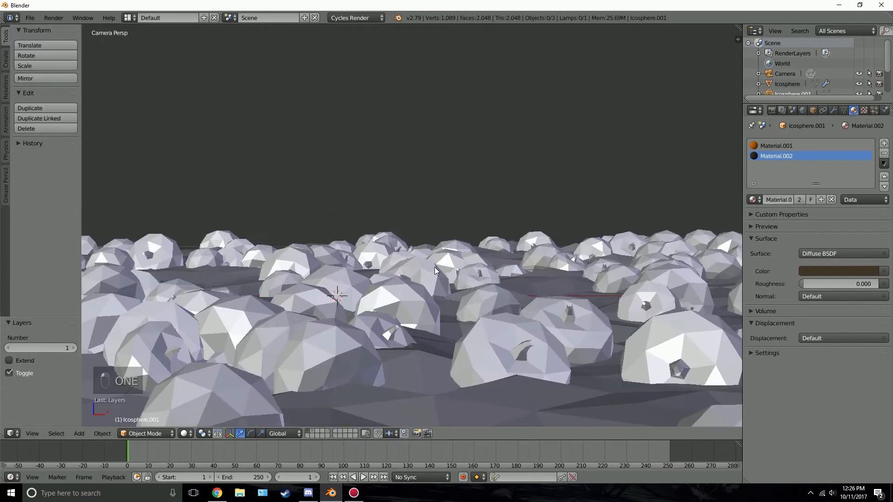
key(shift+z)
scroll(435, 267, down, 4)
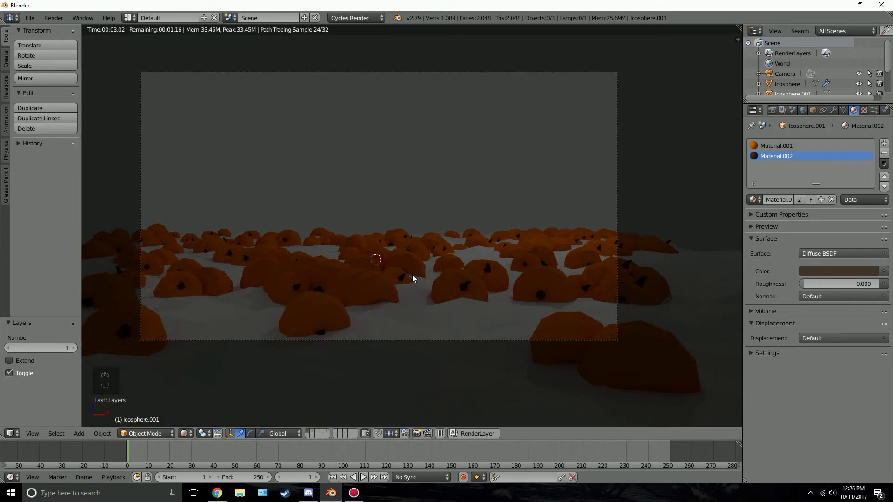
key(shift+2)
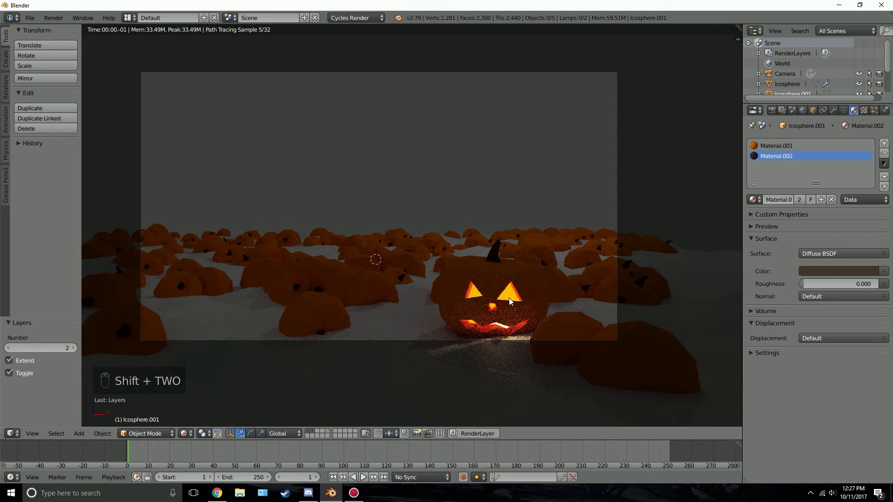
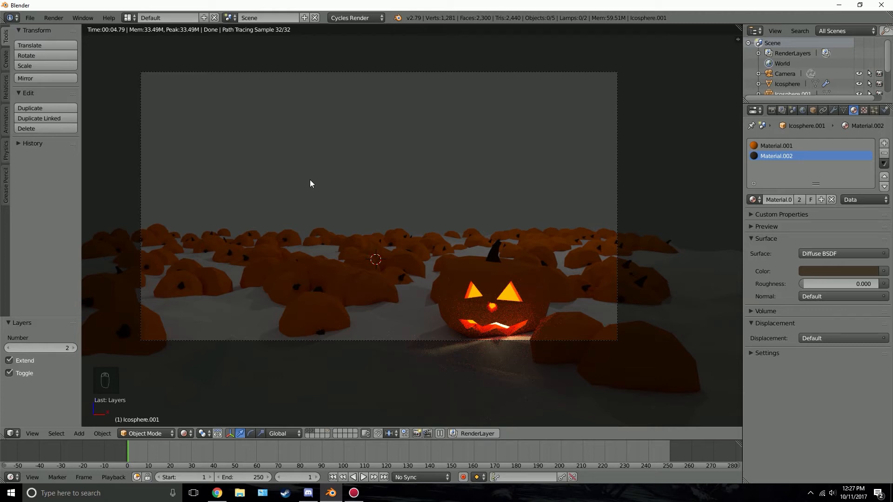
- Append the lantern group from Low Poly Lantern.blend on the Desktop and return the viewport to solid shading
click(30, 18)
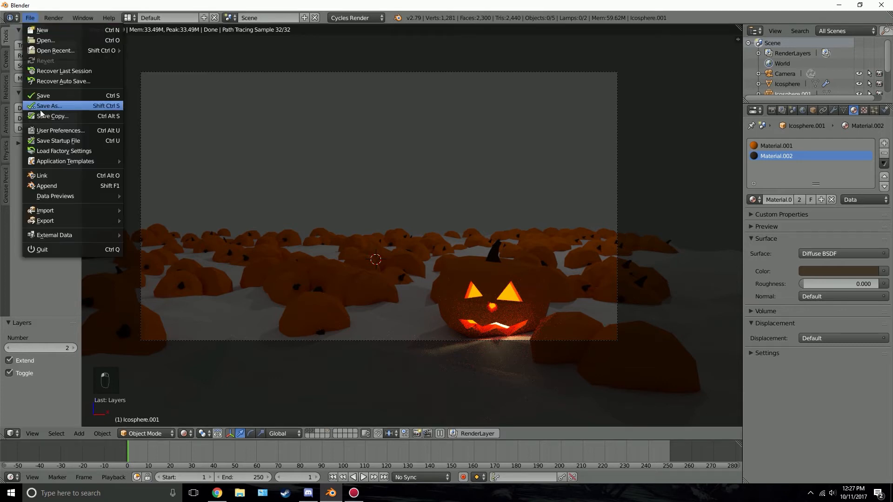
click(99, 186)
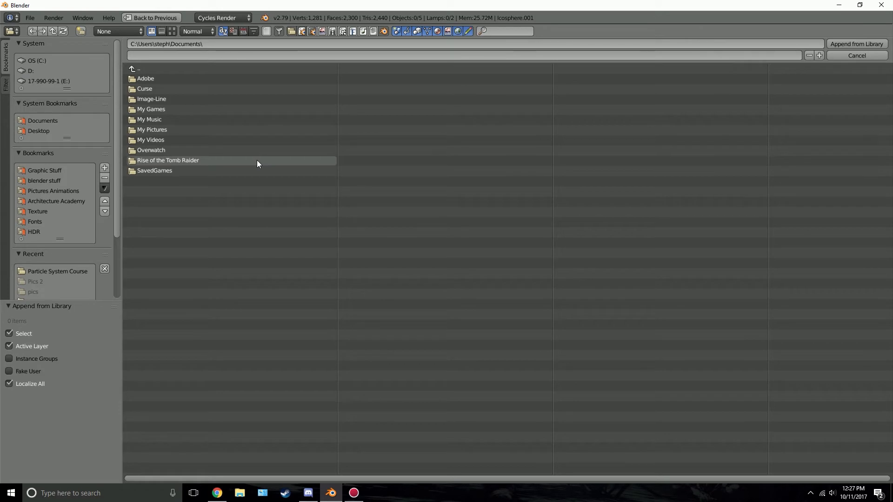
click(44, 130)
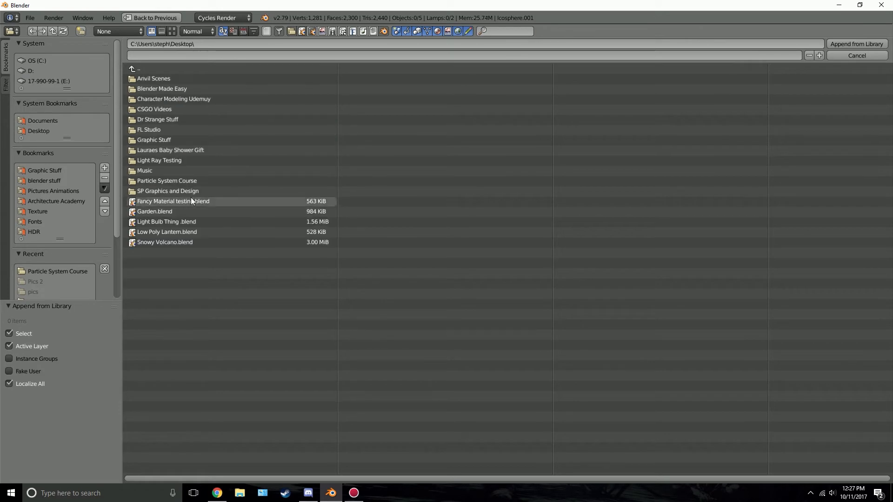
click(176, 232)
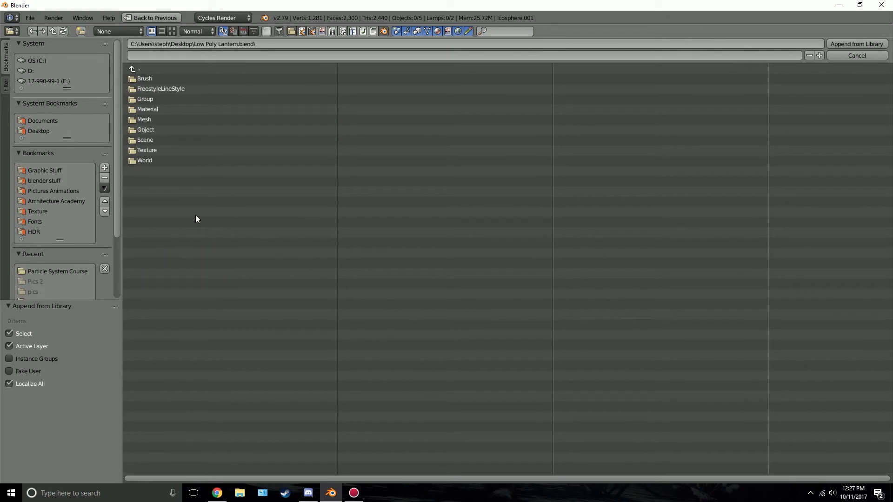
click(144, 100)
click(163, 79)
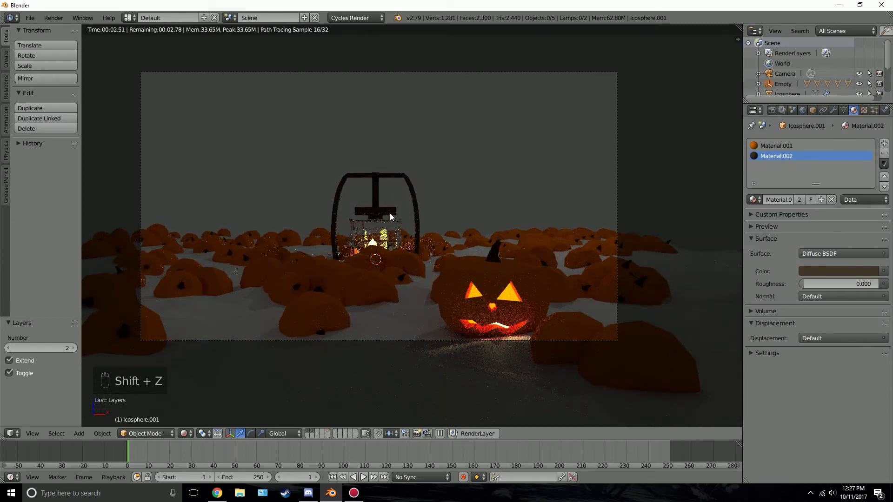
key(z)
key(z)
key(z)
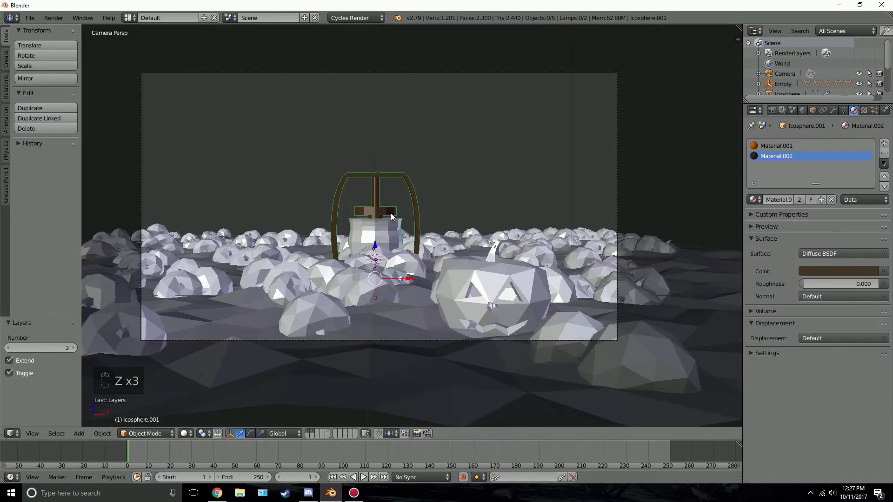
right_click(376, 161)
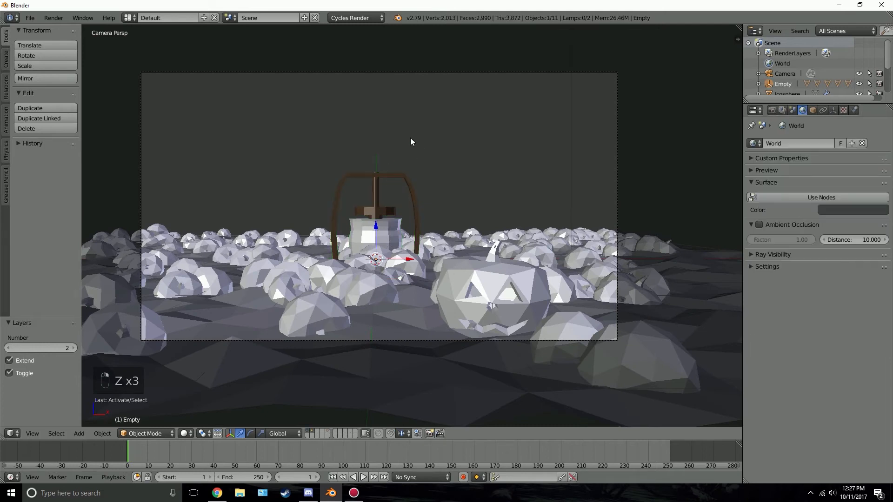
key(g)
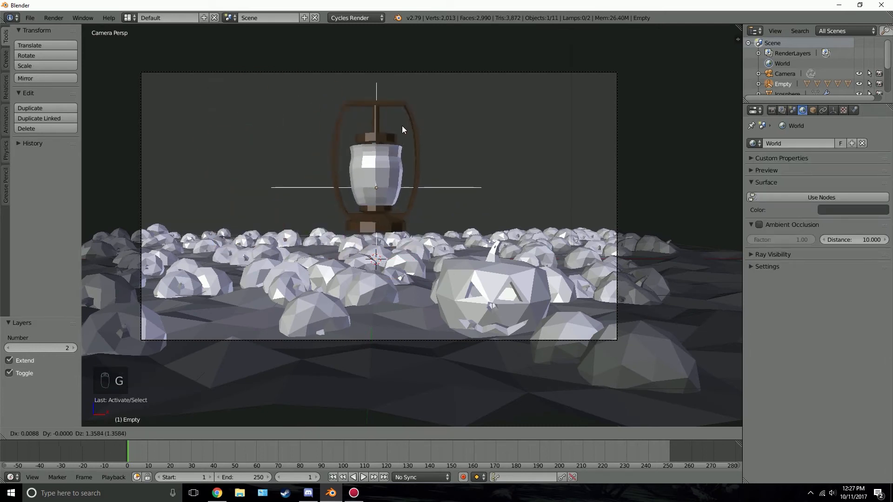
right_click(372, 136)
scroll(371, 144, up, 5)
key(z)
right_click(357, 221)
key(g)
right_click(425, 149)
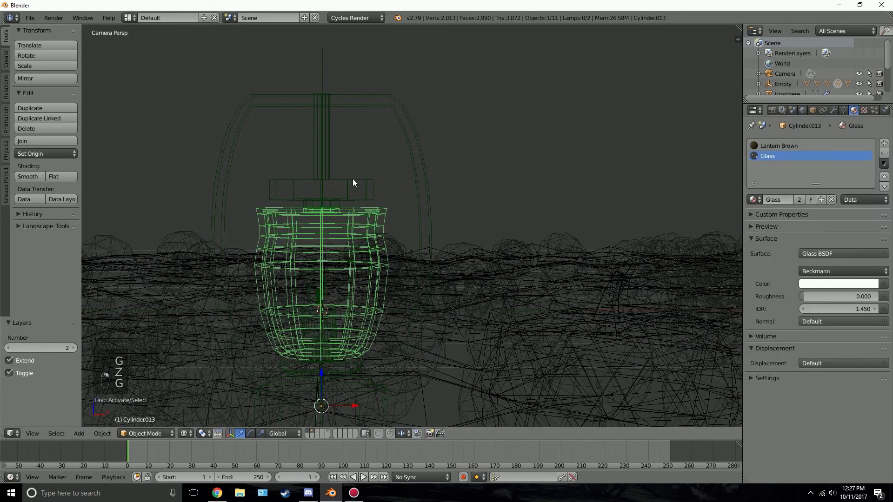
right_click(354, 179)
key(g)
right_click(392, 156)
right_click(422, 155)
key(g)
right_click(420, 123)
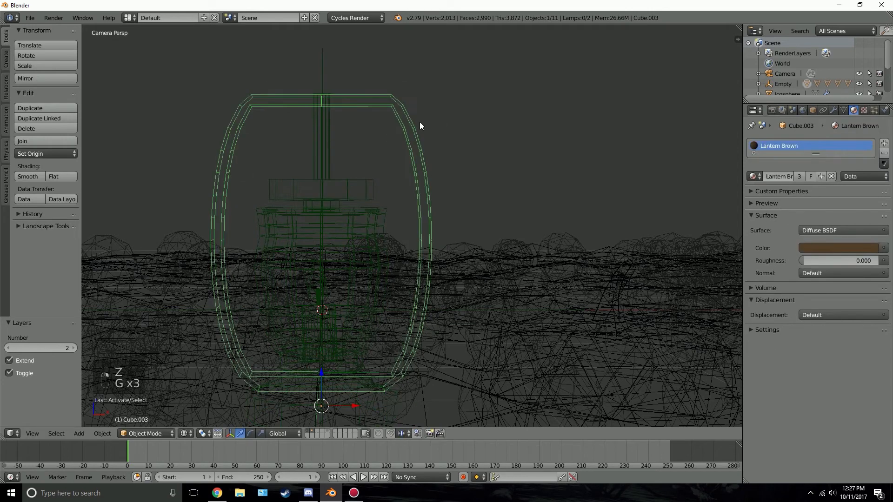
- Scale the lantern's parent empty to about 0.53 and raise it about 0.478 along Z
right_click(323, 63)
scroll(397, 176, down, 5)
key(s)
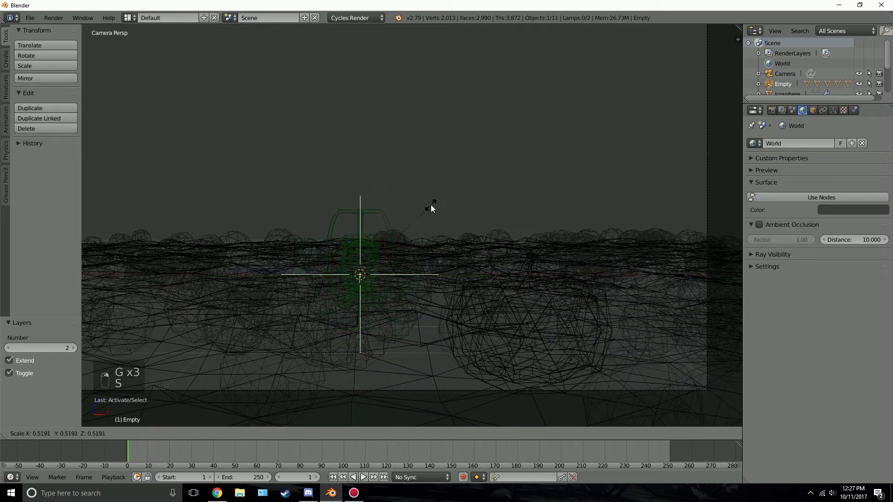
click(434, 204)
key(z)
key(g)
key(z)
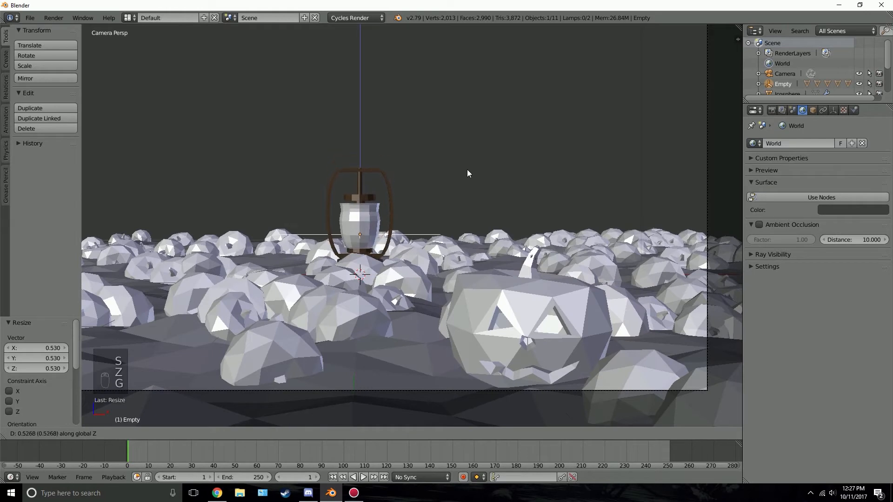
click(467, 173)
- From the top view, move the lantern to the front of the ground, left of the jack-o'-lantern, and rotate it about -9.5°
key(KP_7)
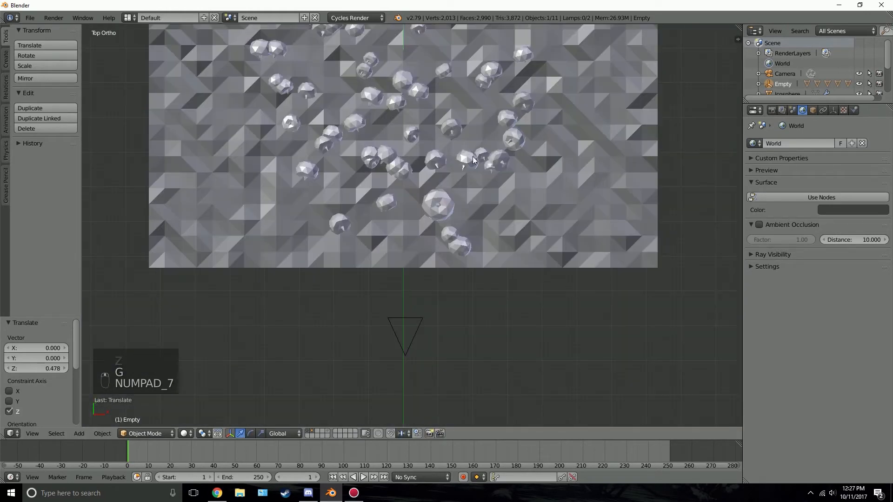
key(g)
click(440, 351)
key(r)
click(516, 256)
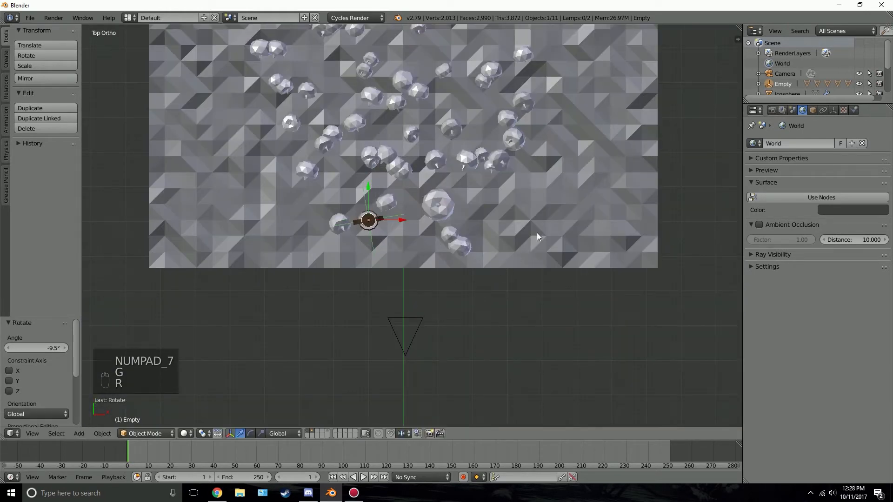
- Scale the lantern down to about 0.766 and, in the camera view, lower it about 0.255 along Z onto the ground
key(s)
click(494, 236)
key(KP_0)
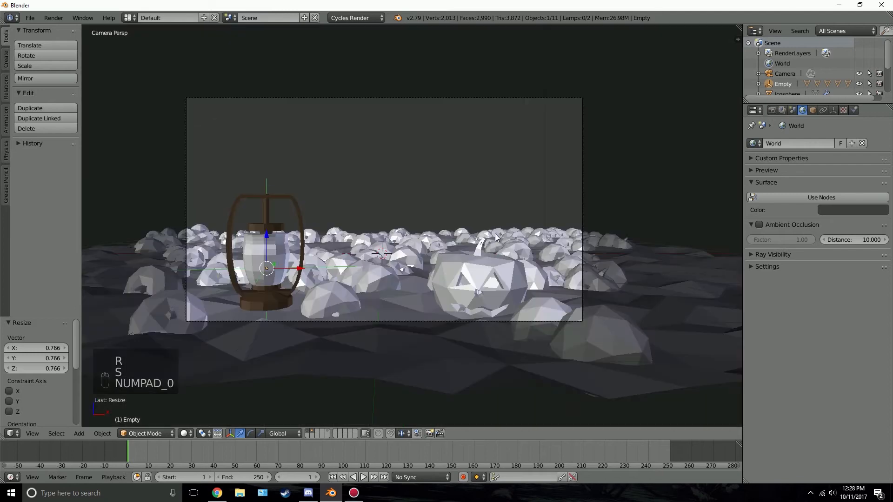
scroll(494, 233, up, 2)
key(g)
key(z)
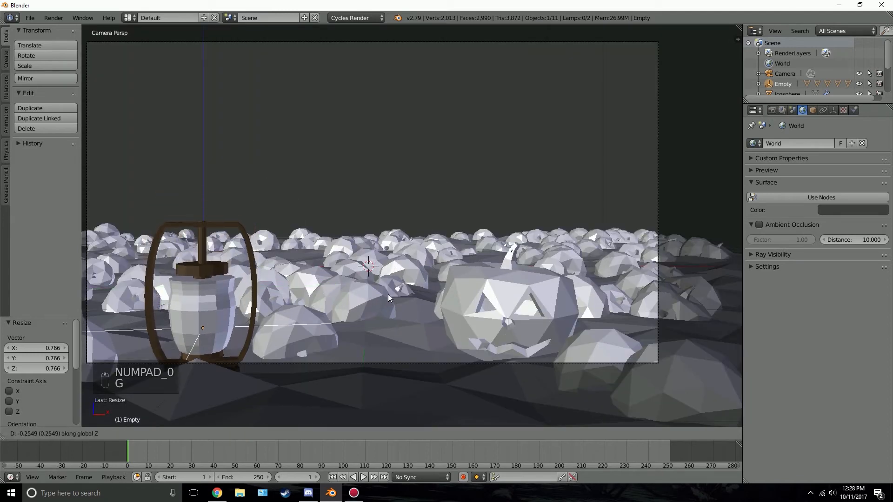
click(388, 298)
- Preview the rendered scene to check the lantern's placement and light, and return to solid shading
scroll(457, 266, down, 2)
key(shift+z)
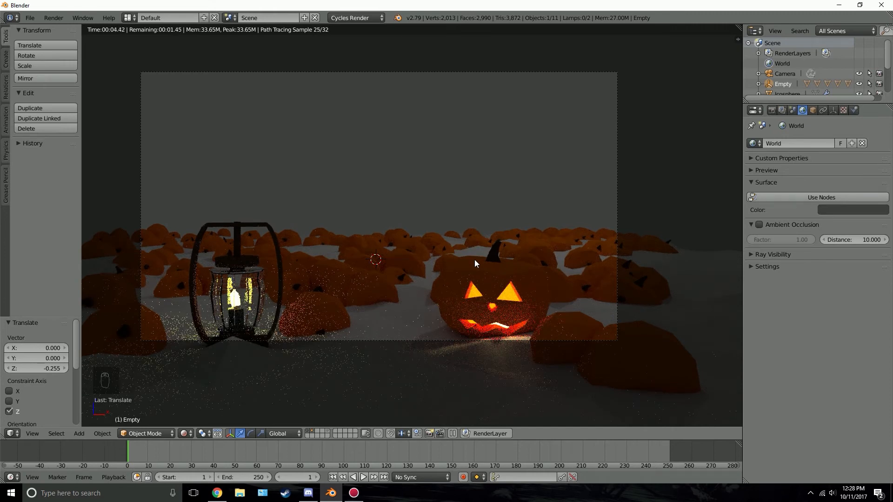
key(z)
key(z)
key(z)
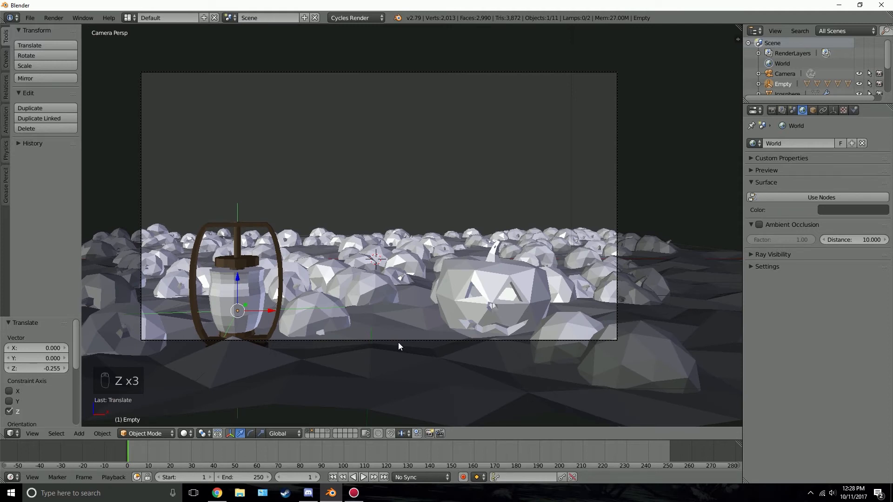
- Give the ground plane a new Diffuse BSDF material with a dark brown colour
right_click(430, 350)
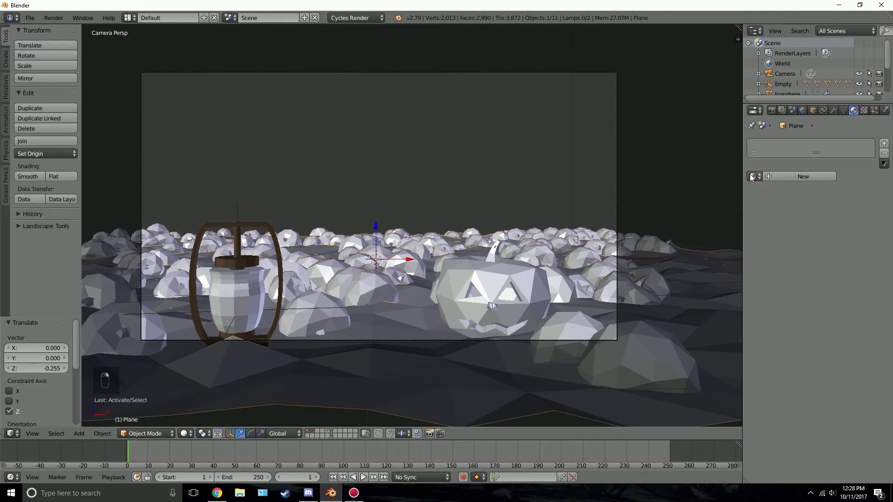
click(790, 176)
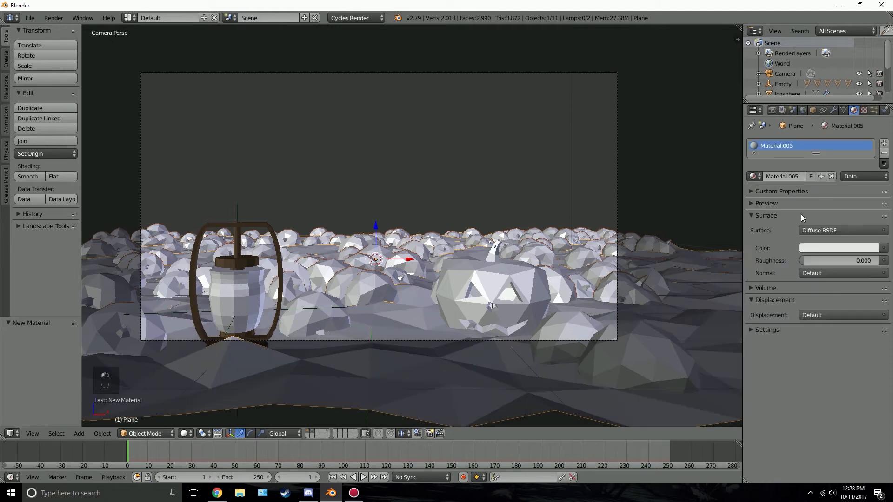
click(823, 248)
drag(820, 149, 817, 159)
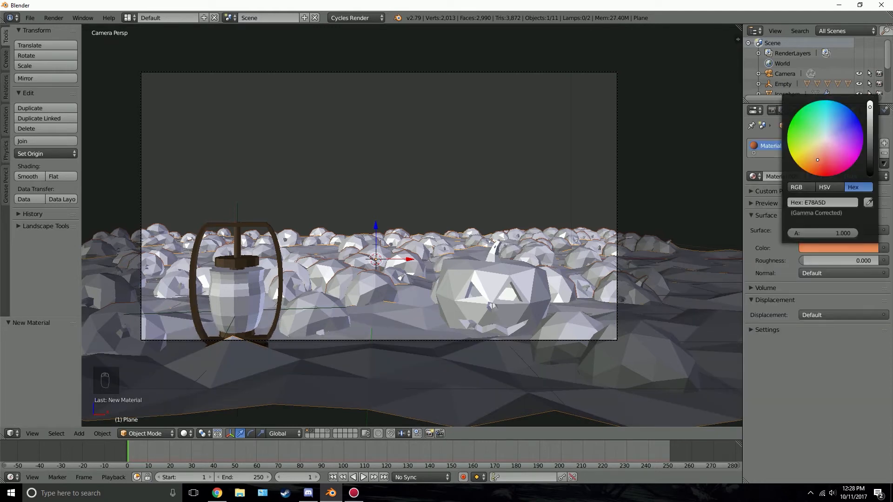
drag(868, 107, 869, 157)
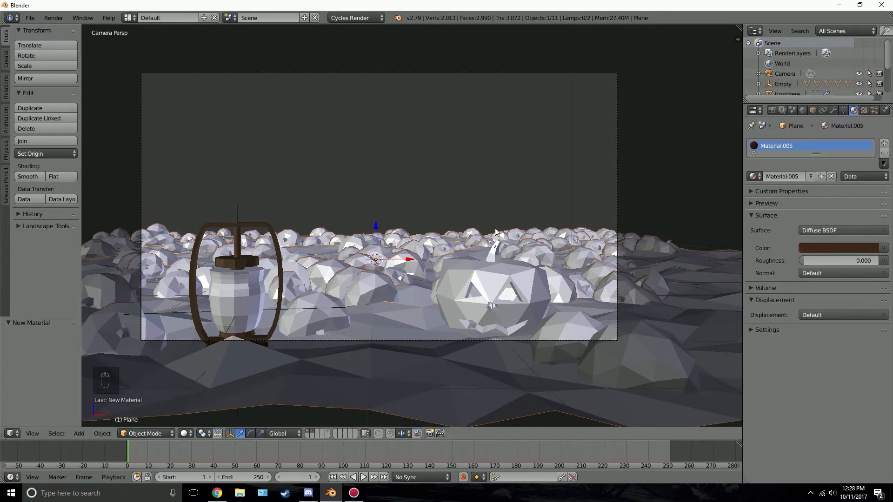
- Preview the rendered scene to check the ground's new colour, and return to solid shading
key(shift+z)
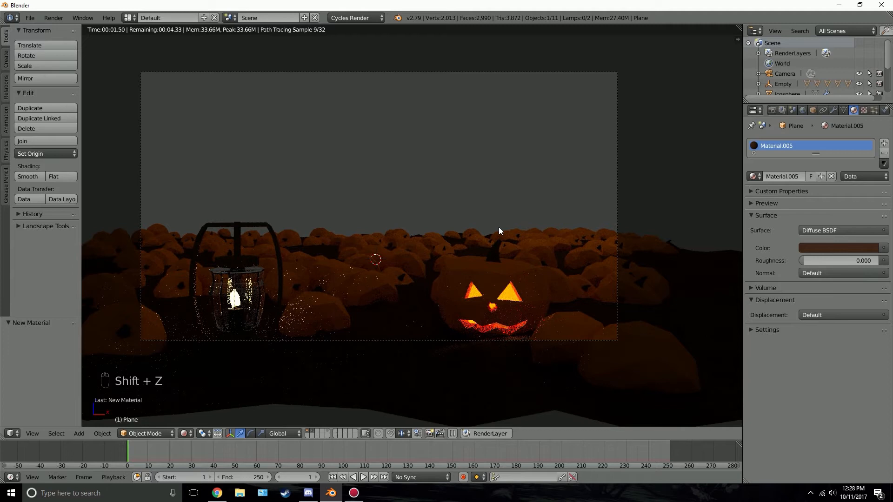
key(z)
key(z)
key(z)
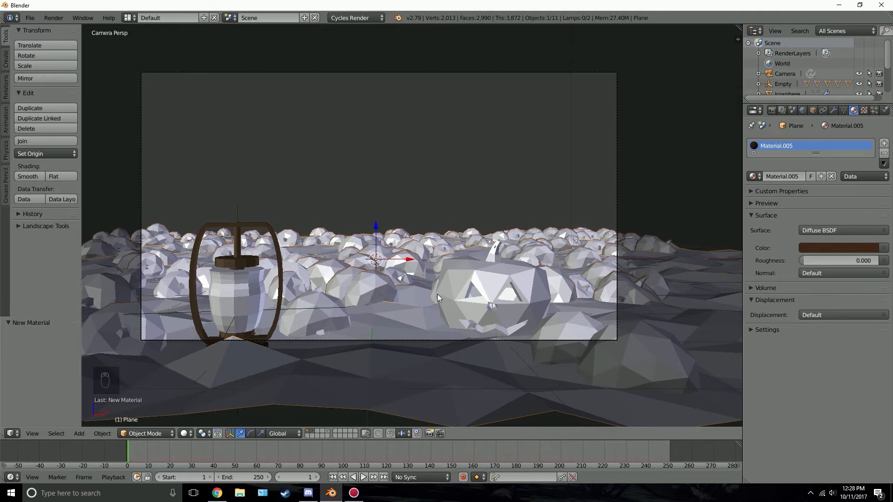
- Add a plane on empty layer 4 and scale it along X to about 0.165 to form a narrow strip
key(4)
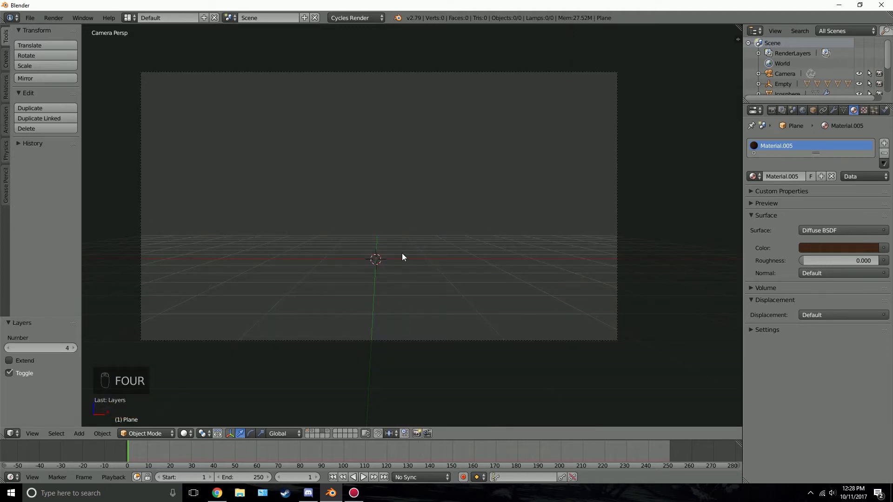
key(shift+a)
mouse_move(392, 251)
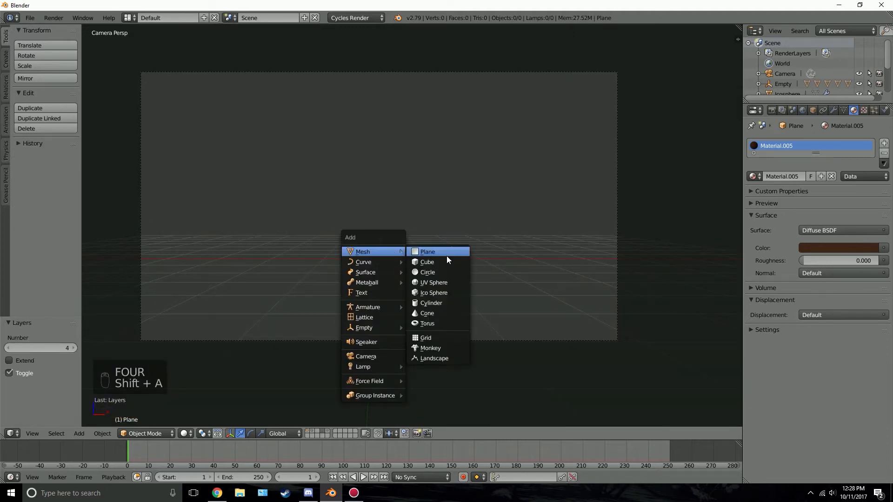
click(445, 254)
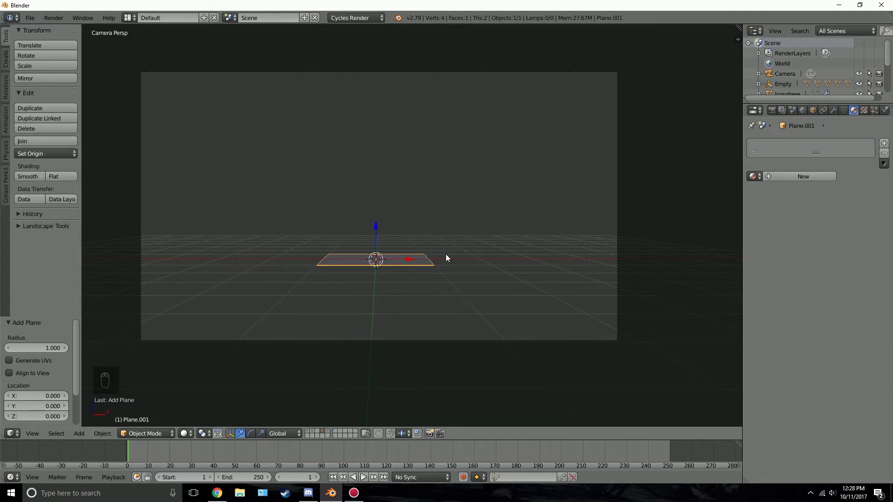
key(KP_7)
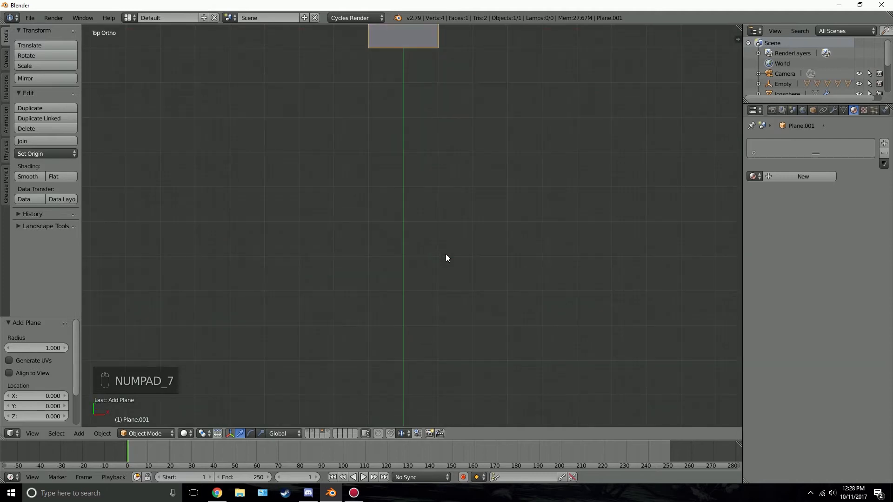
key(KP_Decimal)
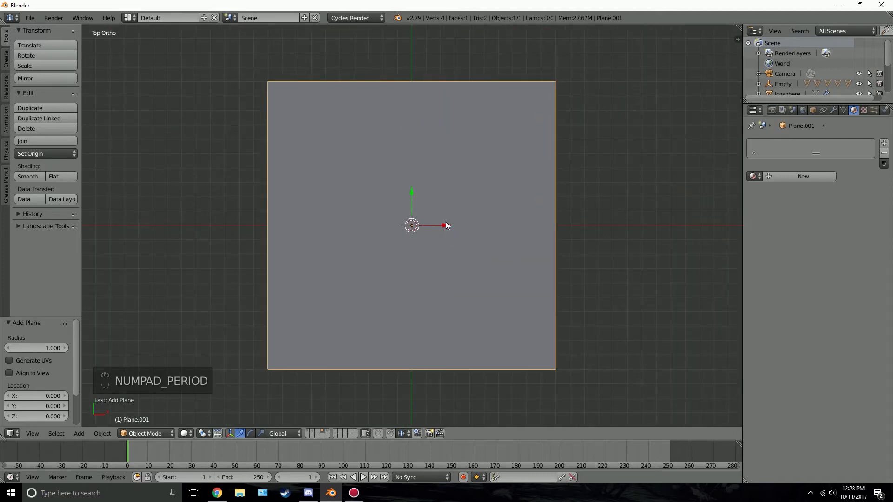
key(s)
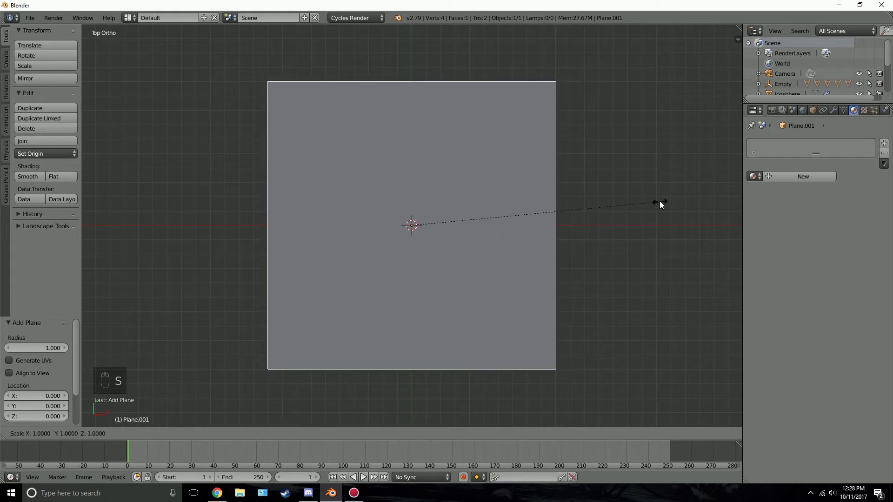
key(x)
click(455, 227)
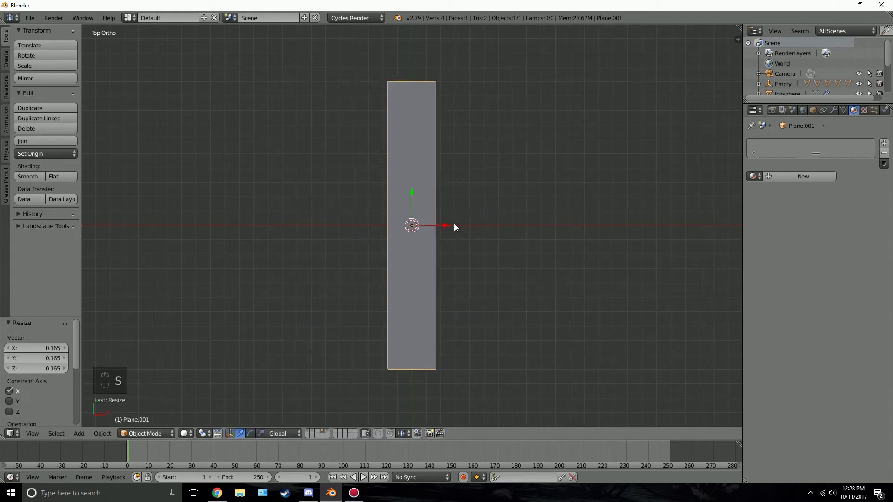
- Divide the strip along its length with seven evenly spaced crosswise loop cuts
key(Tab)
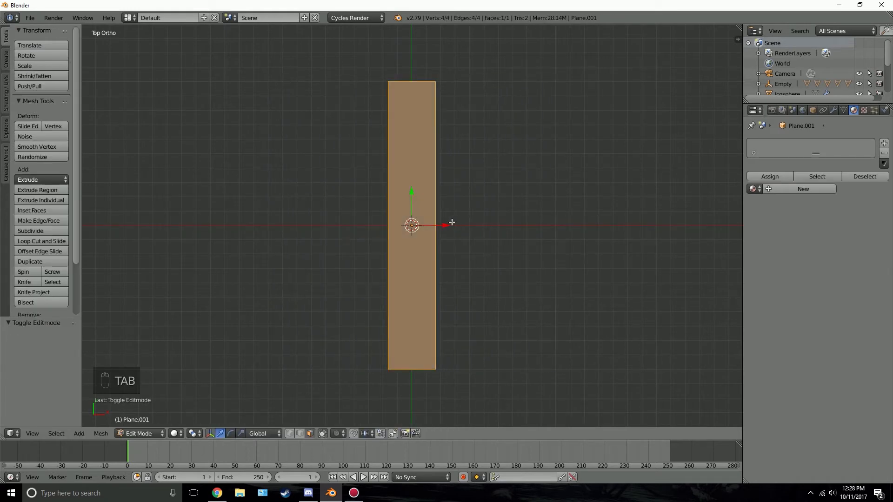
key(ctrl+r)
scroll(418, 224, up, 5)
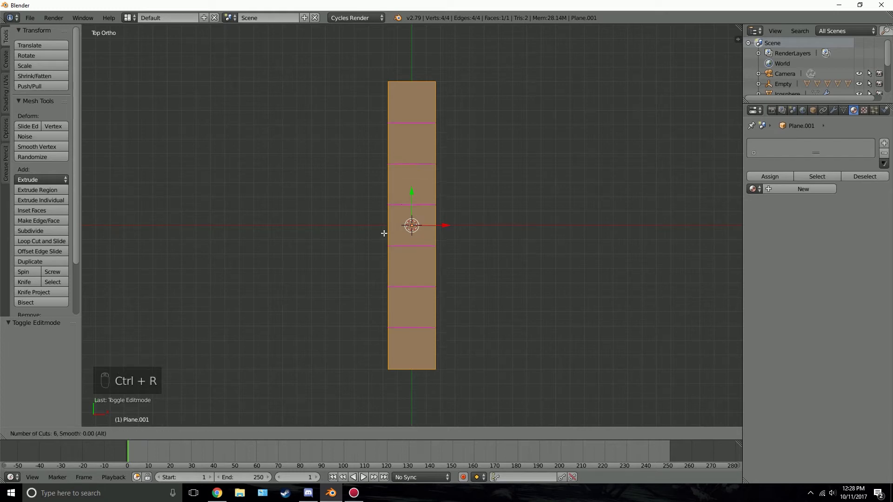
scroll(384, 233, up, 1)
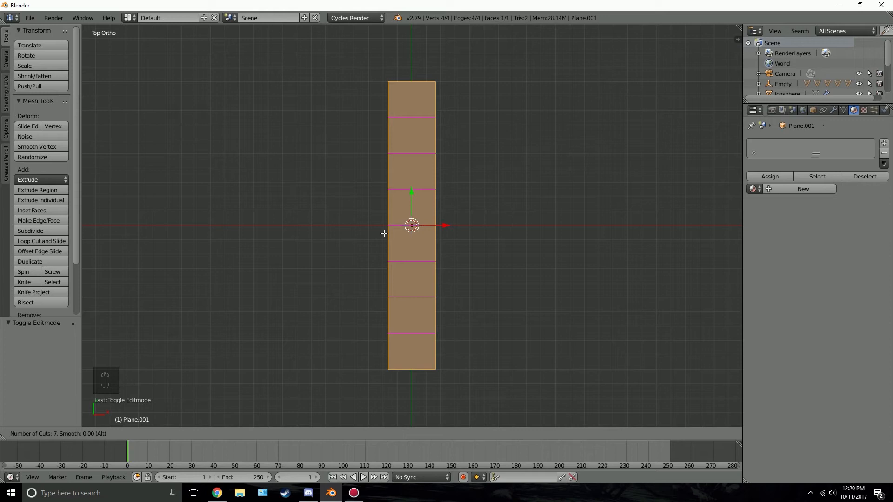
click(384, 232)
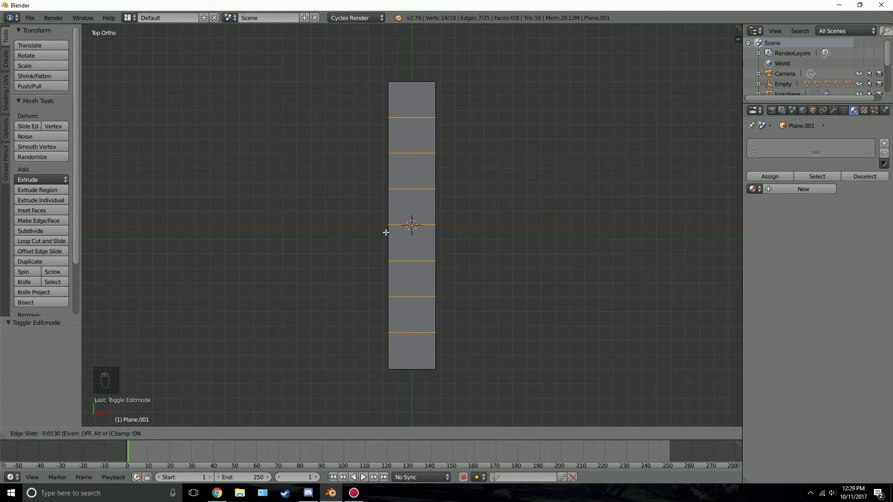
click(385, 231)
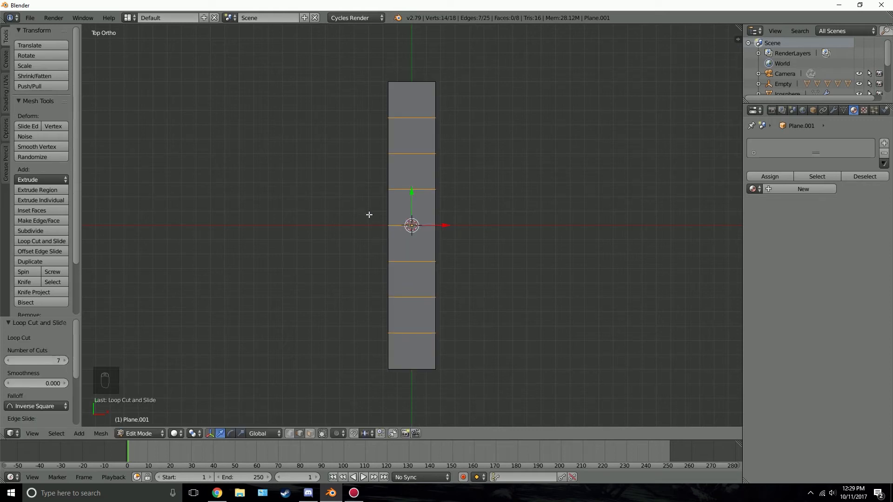
- Raise the strip's middle edge about 0.105 along Z with proportional editing to arch the strip
middle_drag(473, 239, 400, 203)
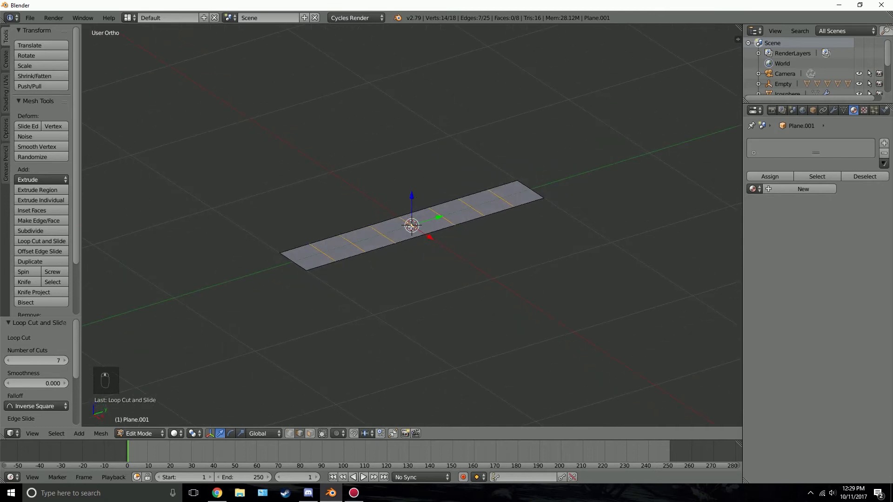
right_click(402, 216)
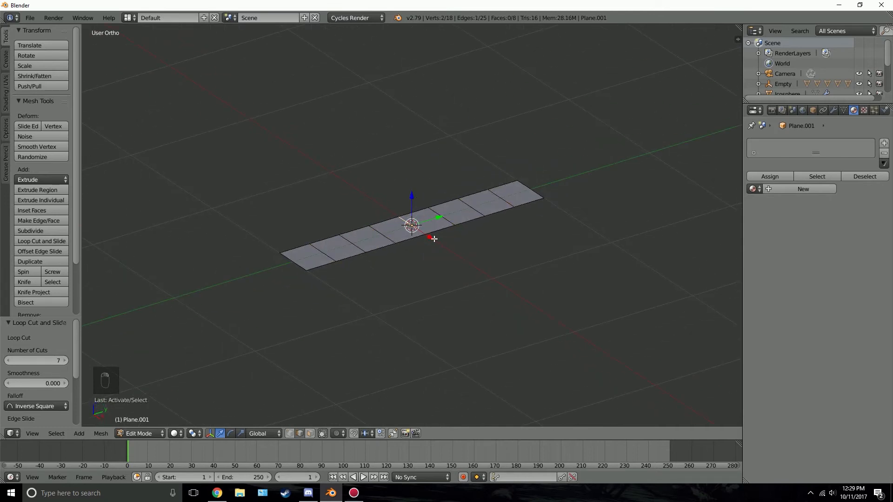
key(o)
key(g)
key(z)
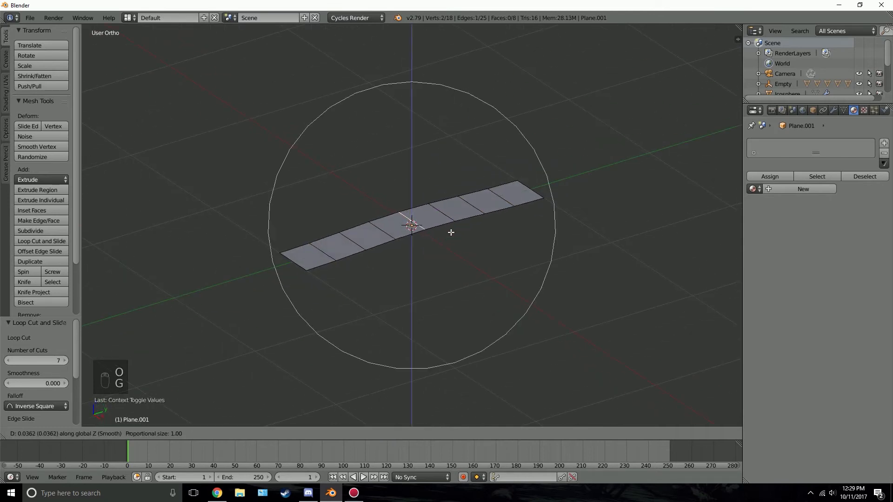
click(452, 225)
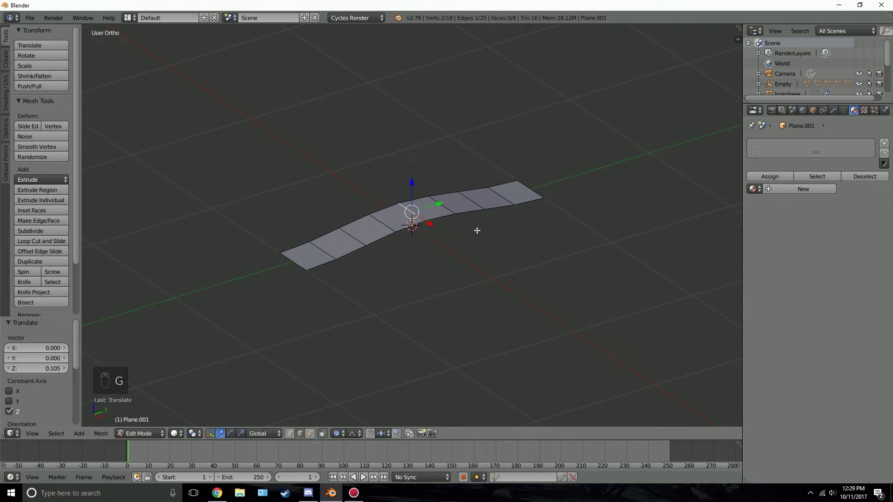
- Taper the strip to a tip by scaling its far end edge down proportionally in two passes, the second to about 0.685
right_click(533, 188)
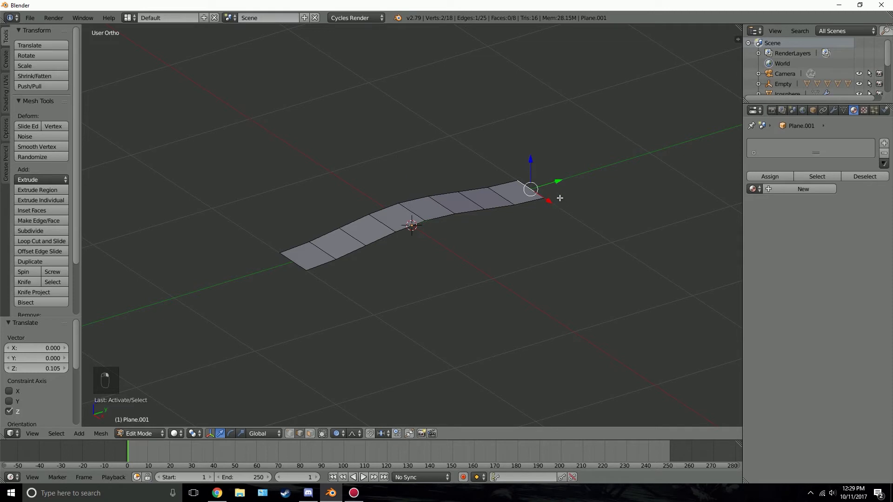
key(s)
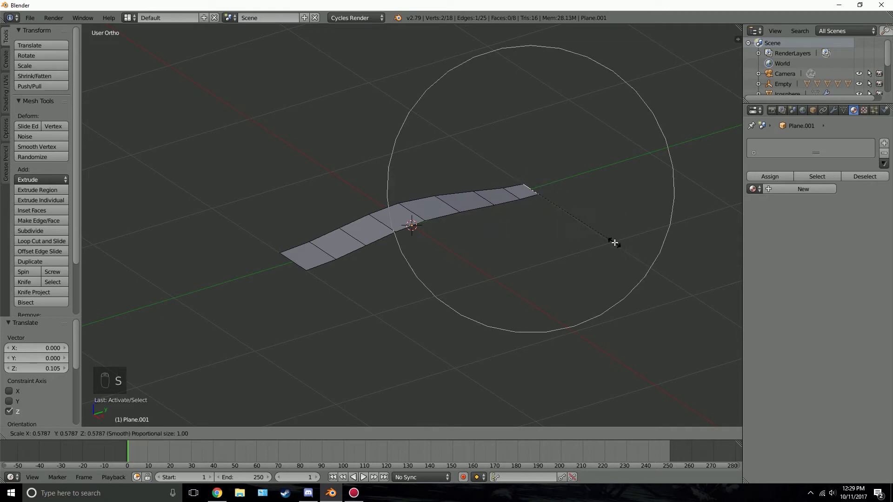
click(608, 239)
middle_drag(424, 231, 416, 277)
key(Tab)
key(Tab)
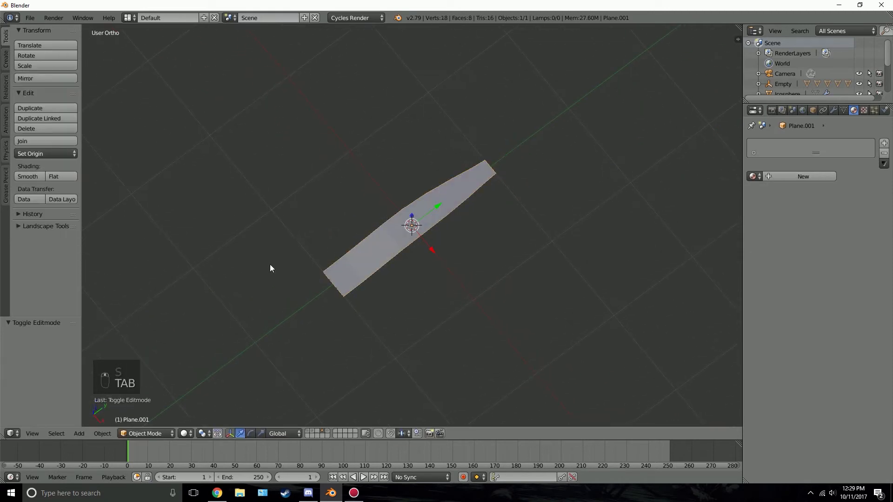
scroll(429, 235, up, 3)
key(s)
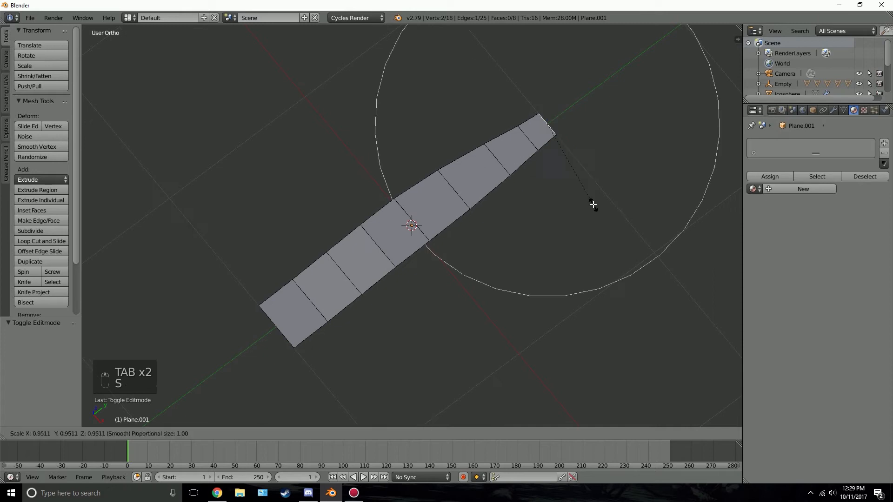
scroll(593, 199, down, 5)
click(580, 182)
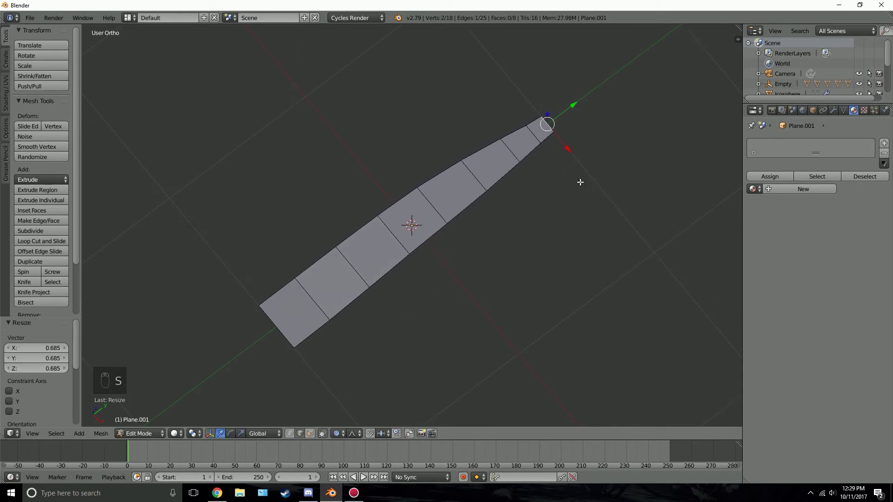
- Narrow the crosswise edge between the middle and the tip to about 0.728 along X with proportional falloff
alt+right_click(466, 175)
key(s)
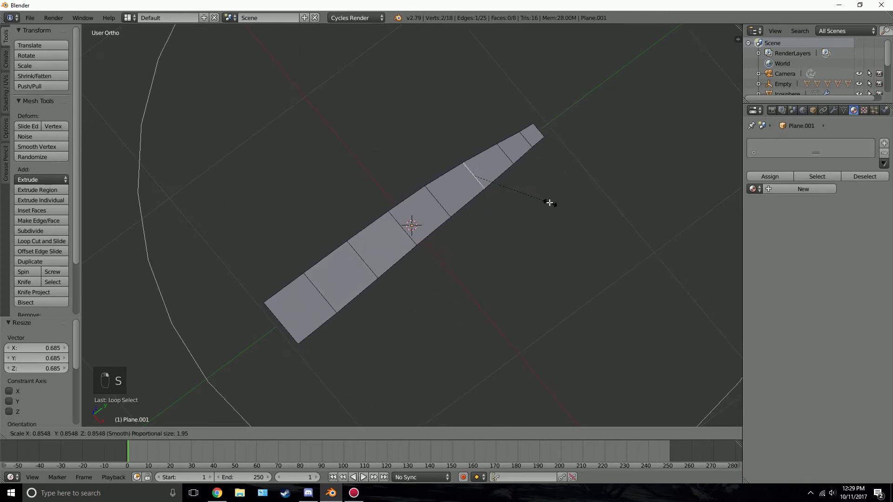
scroll(547, 199, up, 4)
click(541, 194)
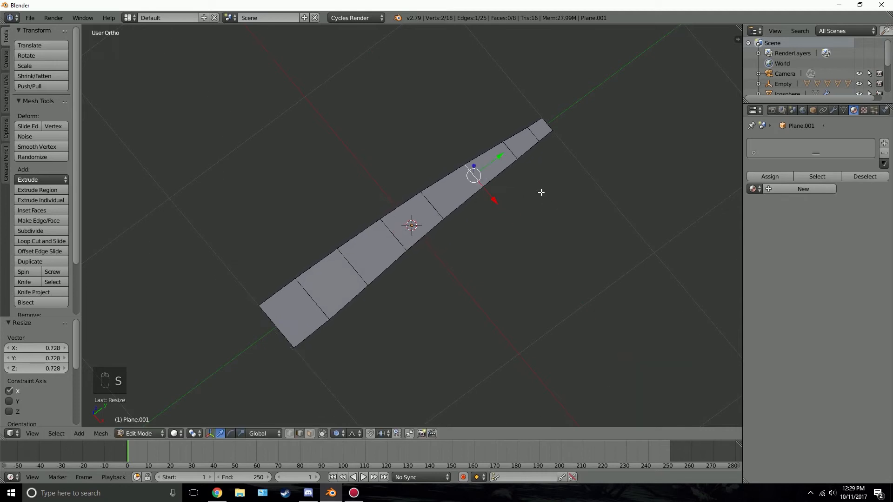
key(Tab)
middle_drag(394, 220, 495, 179)
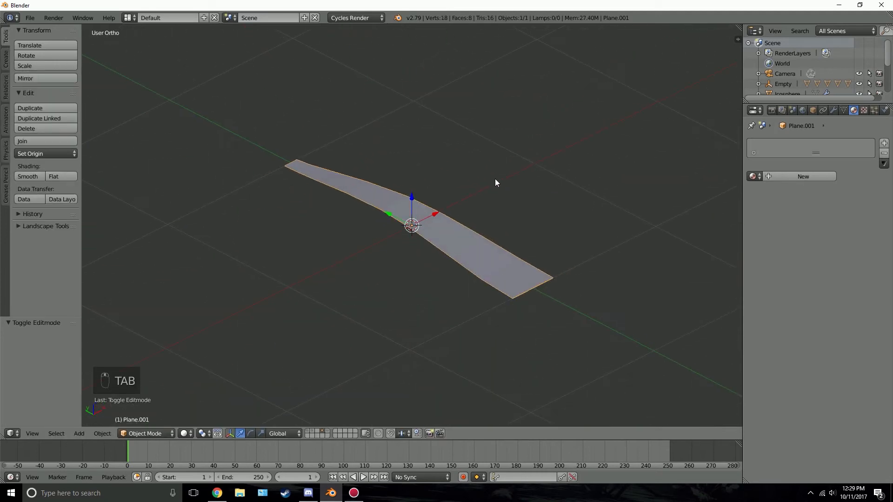
- Duplicate the tapered strip beside the original along negative X and bend the copy's upper part sideways, away from the original
key(KP_7)
key(shift+d)
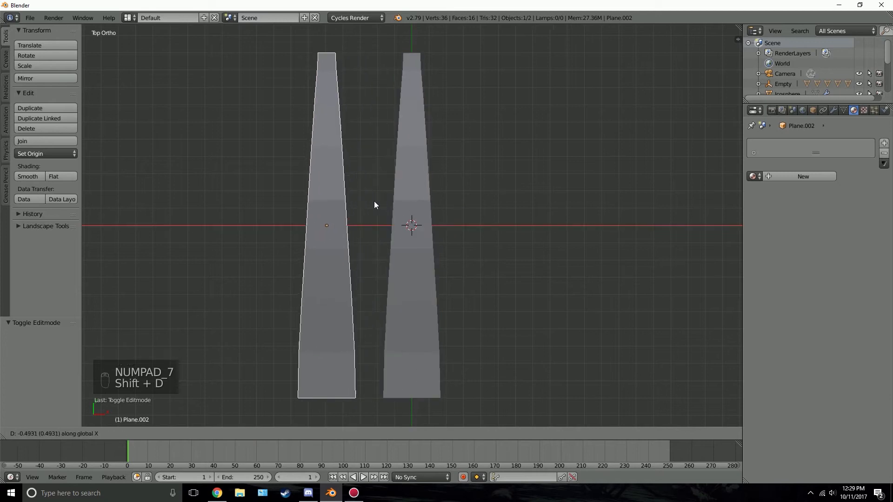
click(356, 202)
key(Tab)
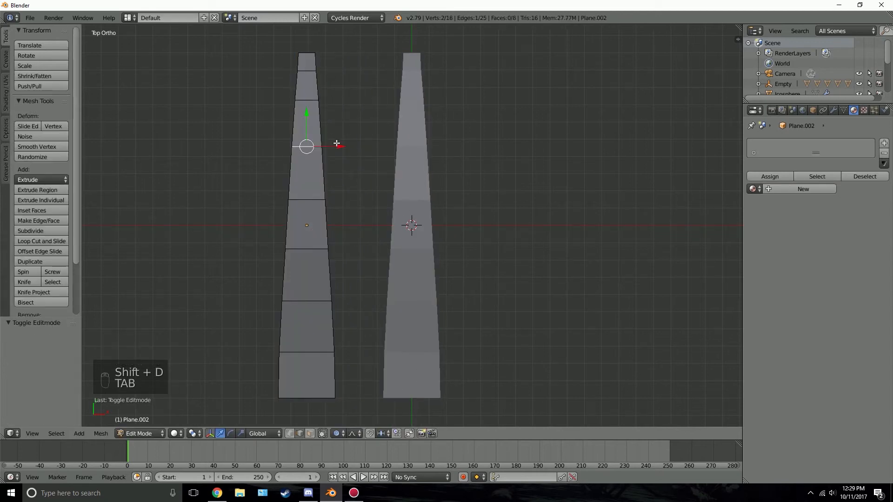
key(g)
click(302, 142)
key(Tab)
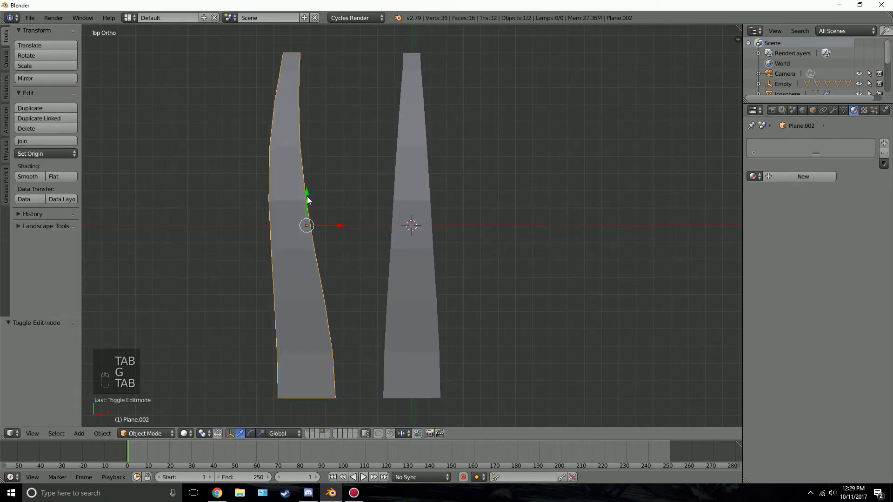
- Duplicate the bent strip about 0.865 along negative X and shift the copy's upper edge about 0.092 along X
shift+middle_drag(302, 250, 548, 203)
key(shift+d)
click(396, 183)
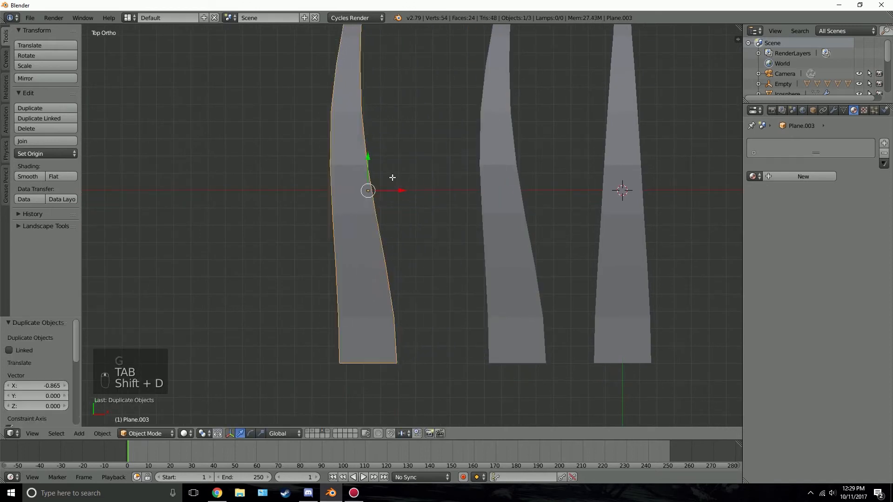
key(Tab)
key(g)
key(x)
click(366, 113)
- Lower the third strip's upper edge about 0.112 along Z, then raise an edge of its wider half slightly along Z
middle_drag(358, 146, 422, 111)
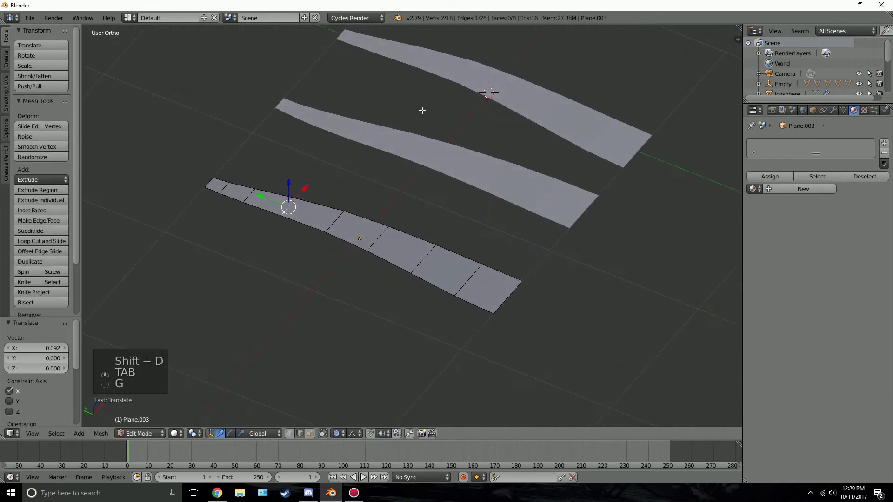
key(g)
key(z)
click(412, 125)
right_click(409, 235)
key(g)
key(z)
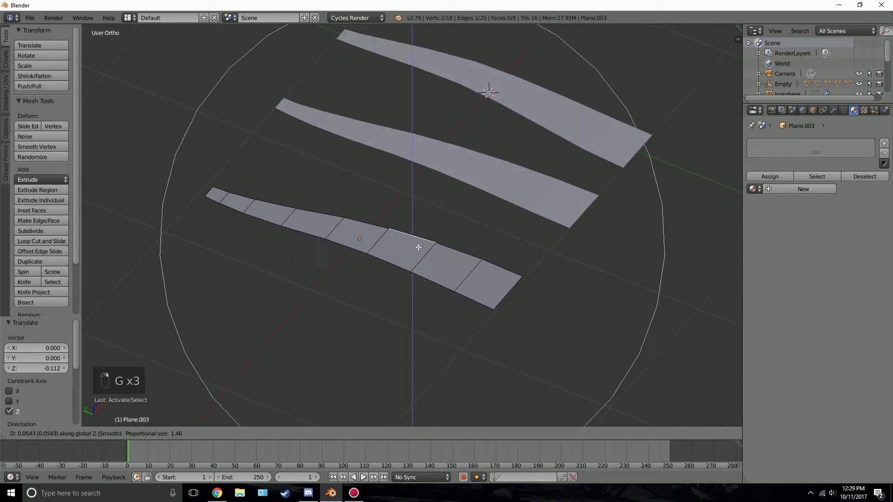
click(416, 244)
key(Tab)
mouse_move(413, 246)
middle_down()
mouse_move(445, 208)
mouse_move(391, 227)
mouse_move(410, 232)
middle_up()
key(KP_7)
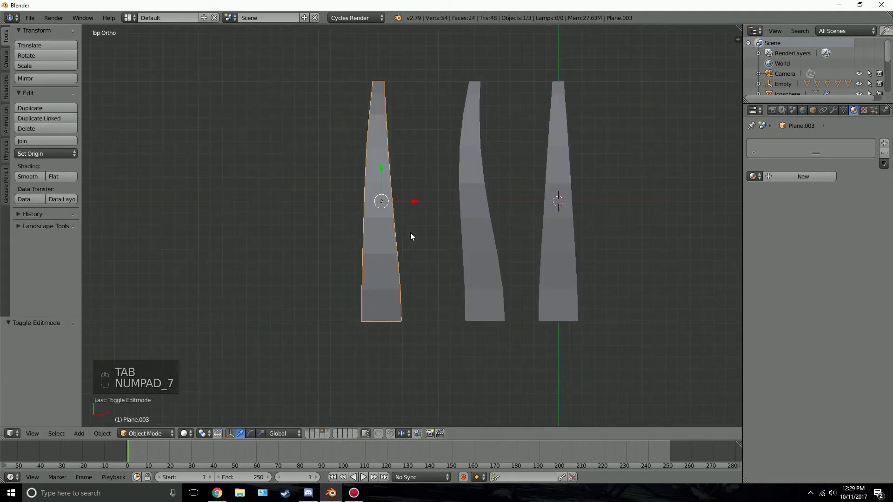
- Duplicate the third strip along negative X and raise the copy's upper edge about 0.142 along Z
key(shift+d)
click(319, 235)
key(Tab)
middle_drag(319, 235, 357, 178)
scroll(356, 179, up, 3)
right_click(175, 279)
key(g)
middle_click(177, 273)
click(179, 263)
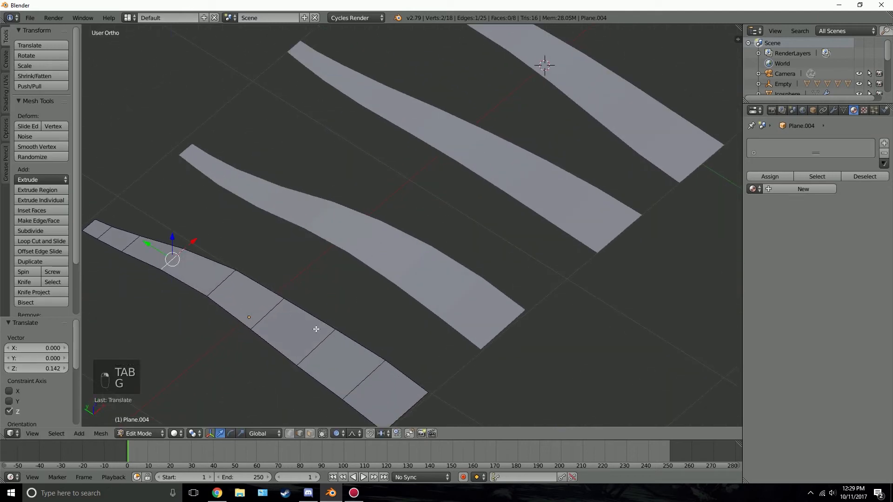
- Lower an edge near the middle of the fourth strip slightly along Z with a smaller proportional falloff
scroll(317, 325, down, 3)
middle_drag(319, 319, 349, 263)
right_click(339, 210)
key(g)
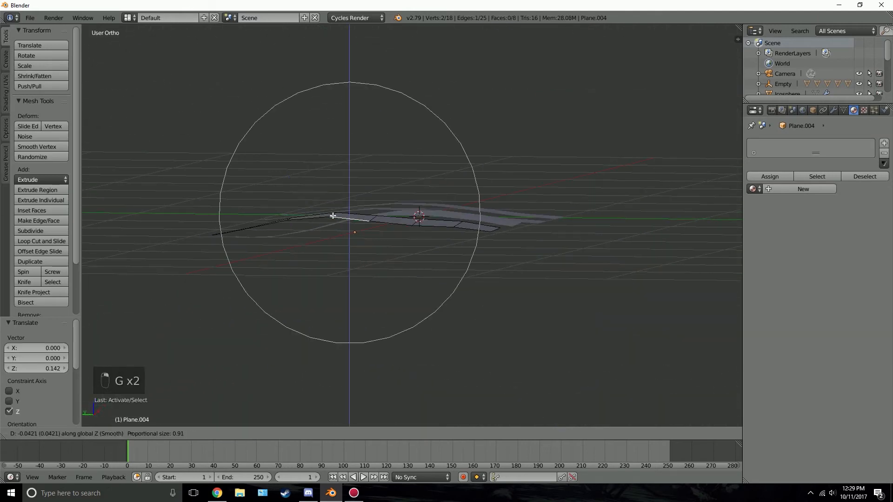
click(333, 219)
key(Tab)
middle_drag(349, 226, 323, 317)
- Create a new dark green diffuse material on the second strip and link it to the third and fourth strips
key(a)
key(a)
key(KP_7)
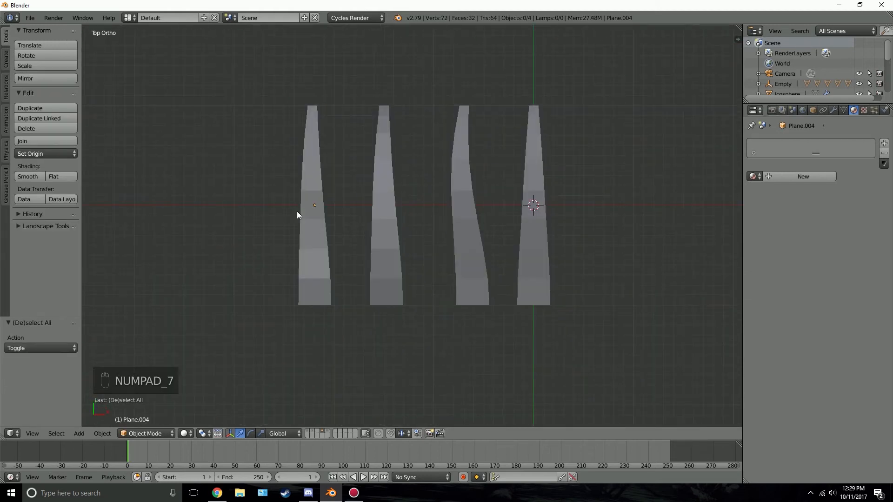
right_click(316, 218)
shift+right_click(390, 214)
shift+right_click(465, 212)
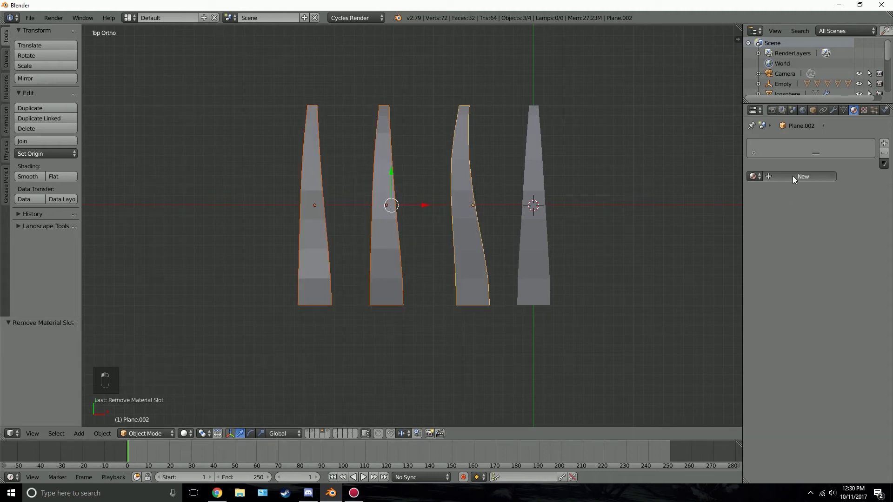
click(792, 178)
click(829, 249)
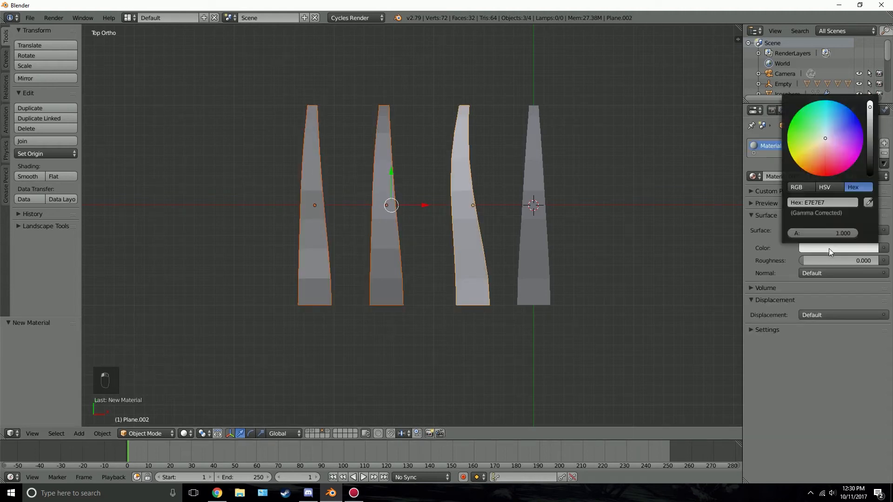
drag(817, 132, 801, 126)
drag(869, 122, 870, 156)
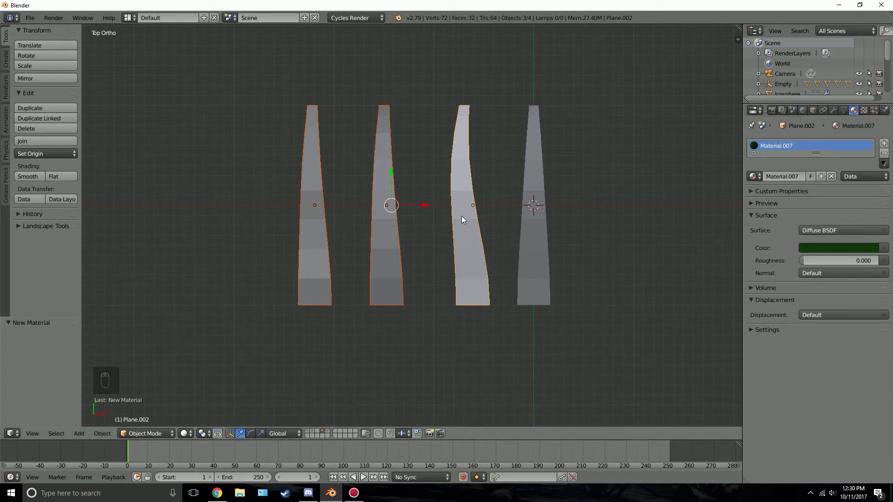
key(ctrl+l)
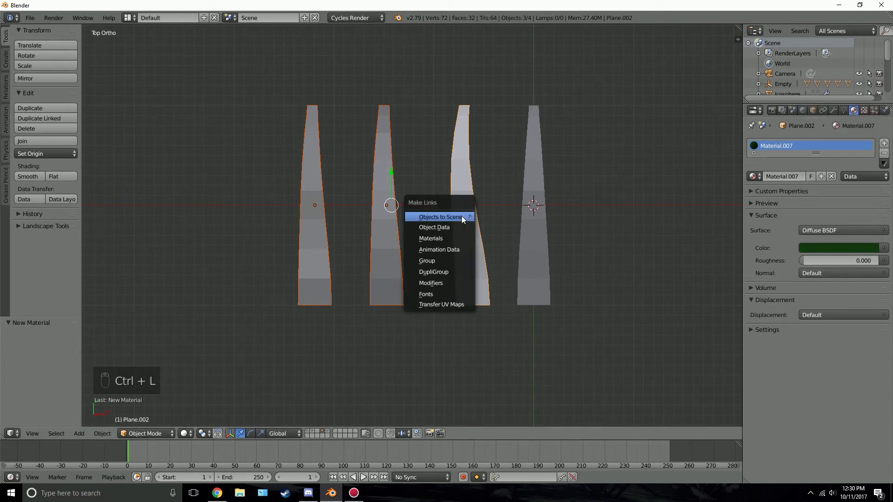
click(451, 239)
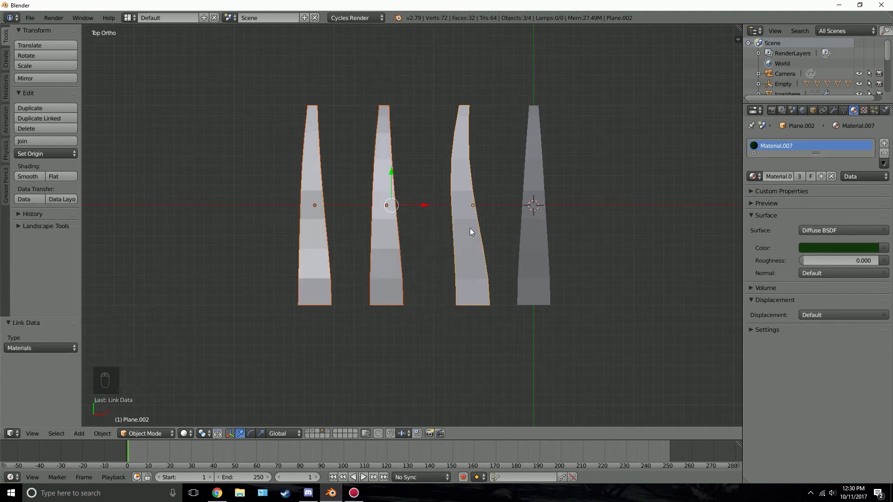
- Add a new diffuse material to the original straight strip and color it muted yellow, hex C1B87E
right_click(533, 223)
click(786, 182)
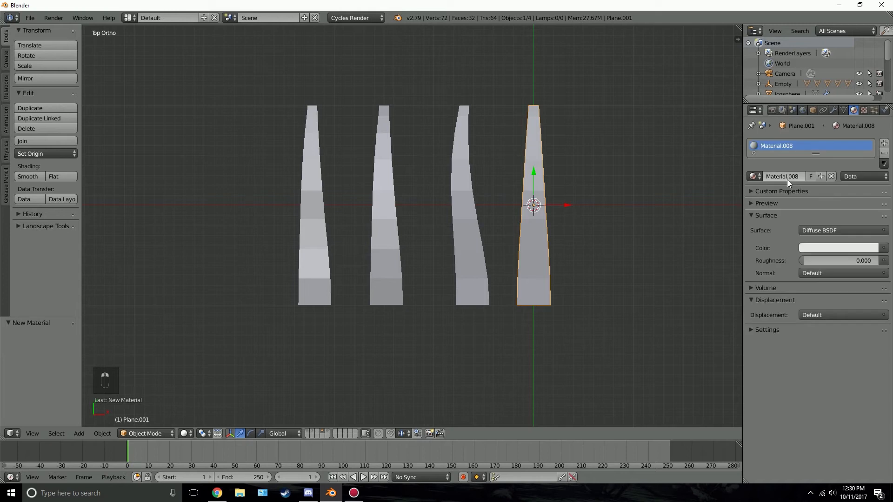
click(819, 247)
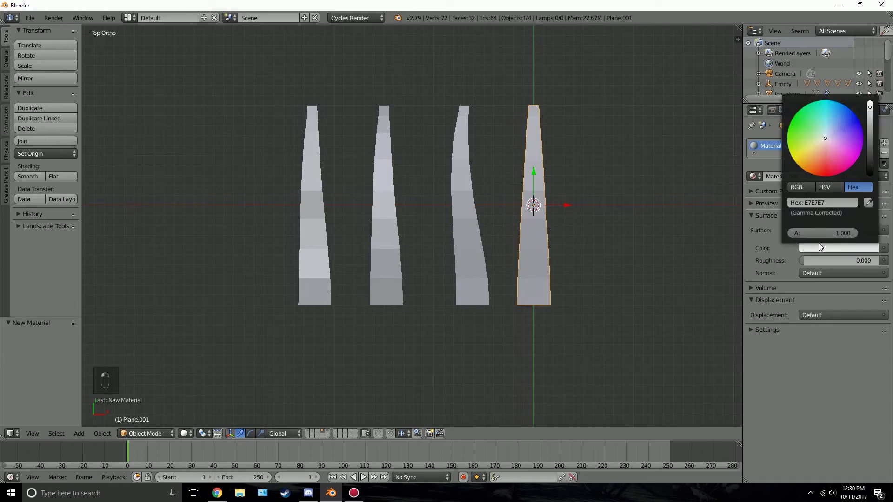
drag(815, 142, 815, 146)
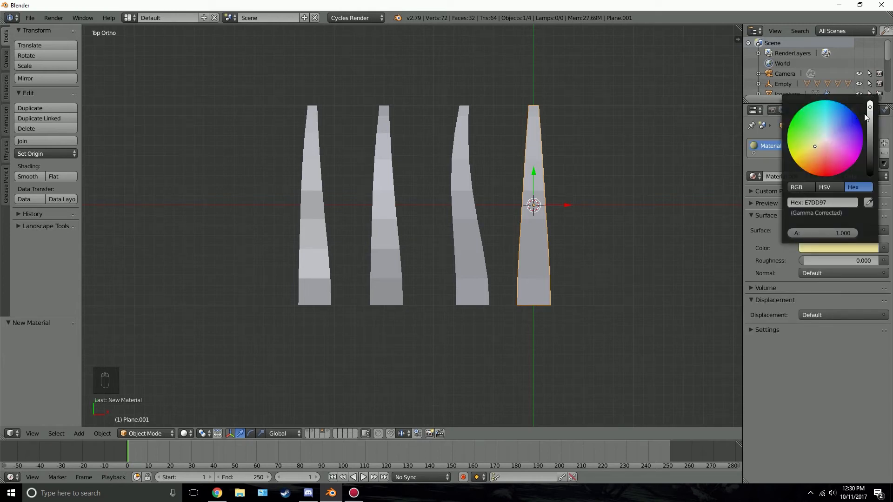
drag(866, 117, 869, 116)
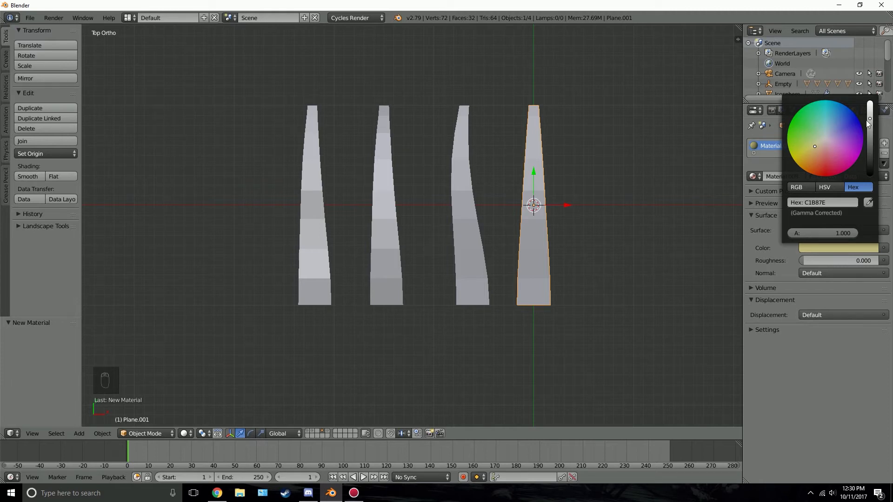
- Shift the straight strip's material color to a darker muted green, checking it in a rendered preview
key(shift+z)
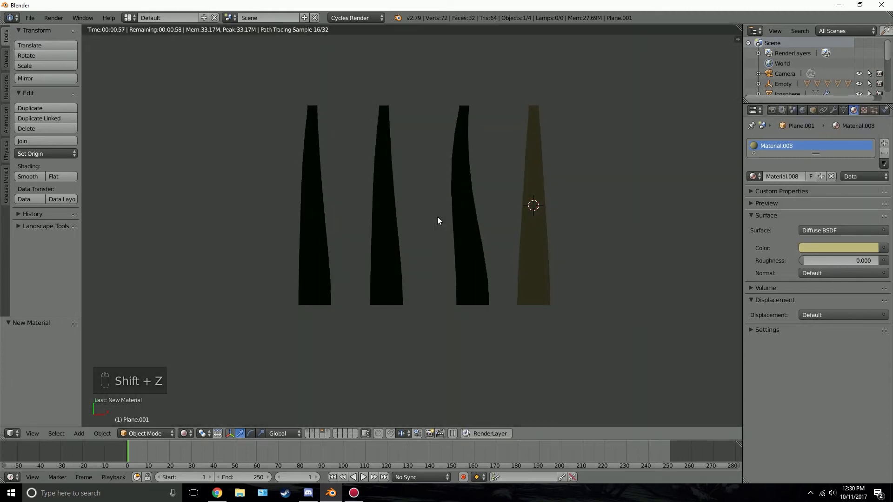
click(841, 248)
drag(869, 124, 869, 127)
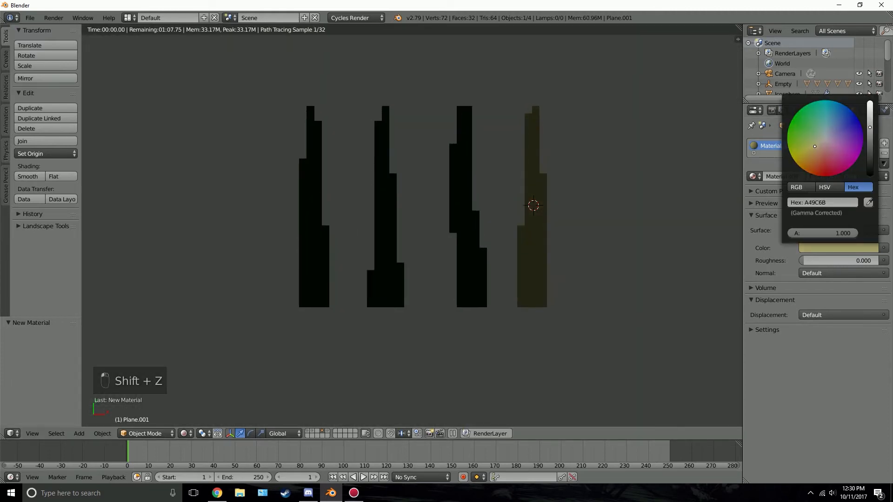
drag(814, 146, 811, 137)
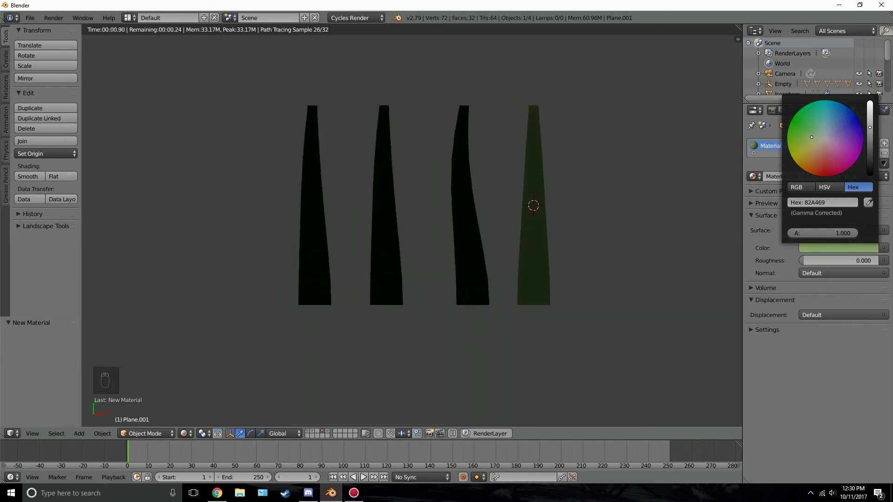
click(867, 137)
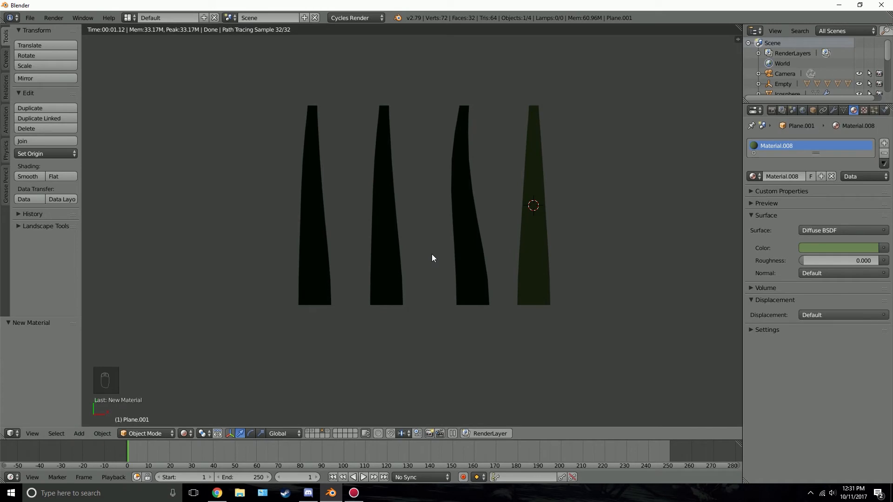
key(z)
key(z)
key(z)
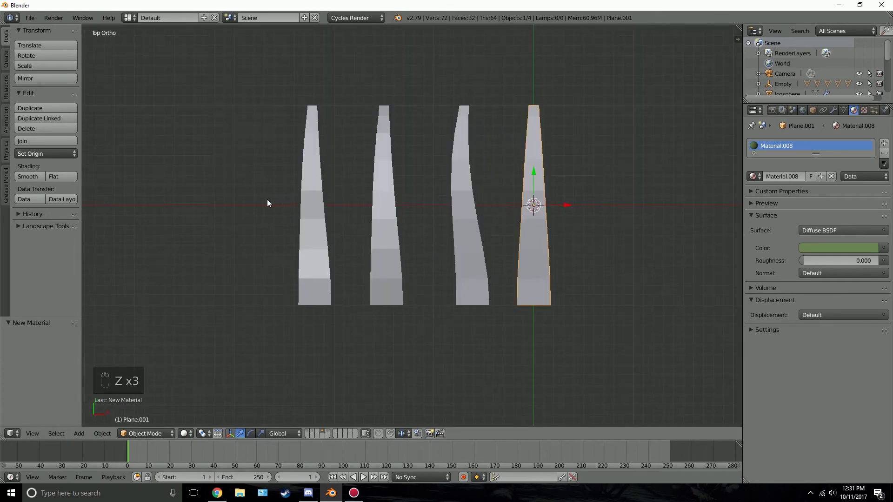
- Select all four strips and put them in a new group named Grass
key(b)
drag(225, 153, 638, 263)
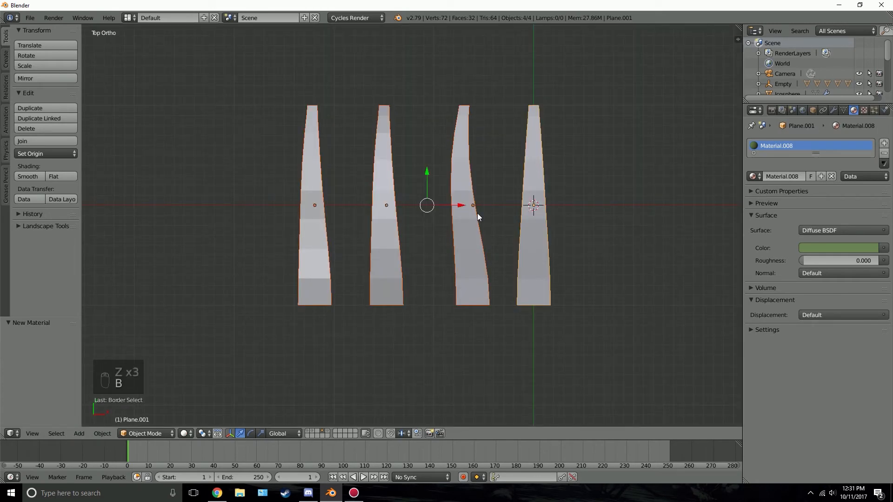
key(ctrl+g)
click(42, 348)
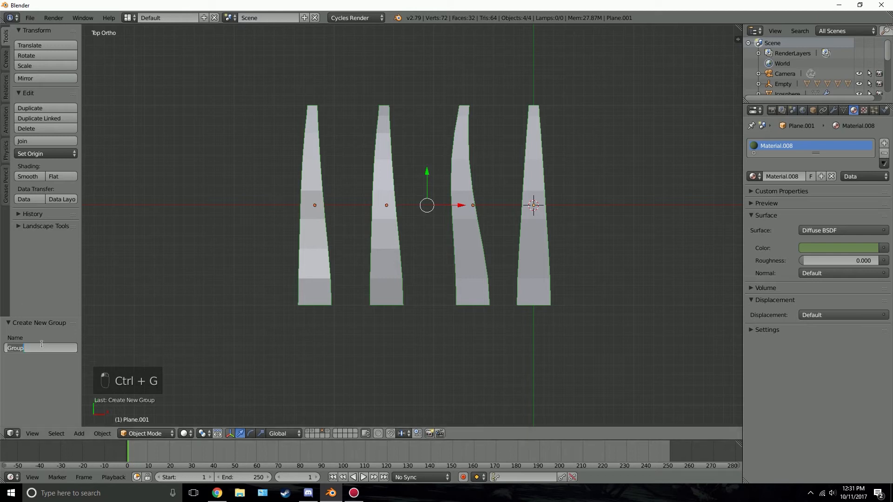
text(Grass)
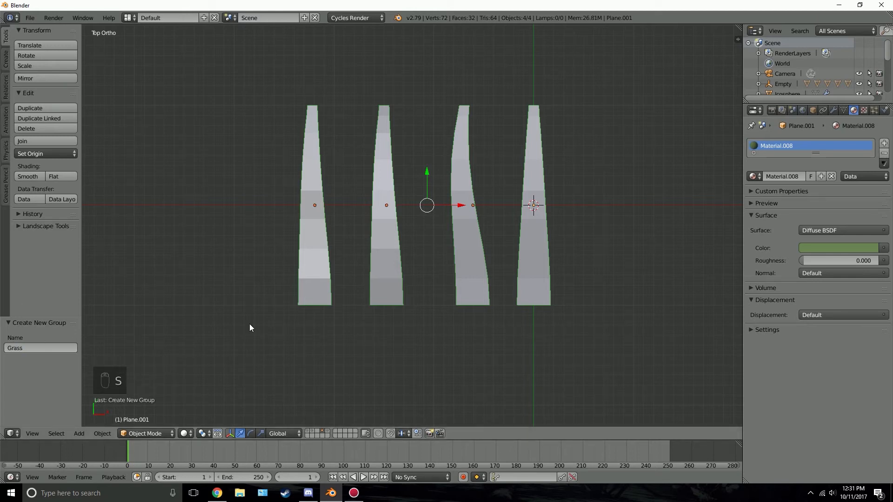
- Return to the first layer and add a second particle system to the ground plane, of type Hair with advanced settings enabled
text(1)
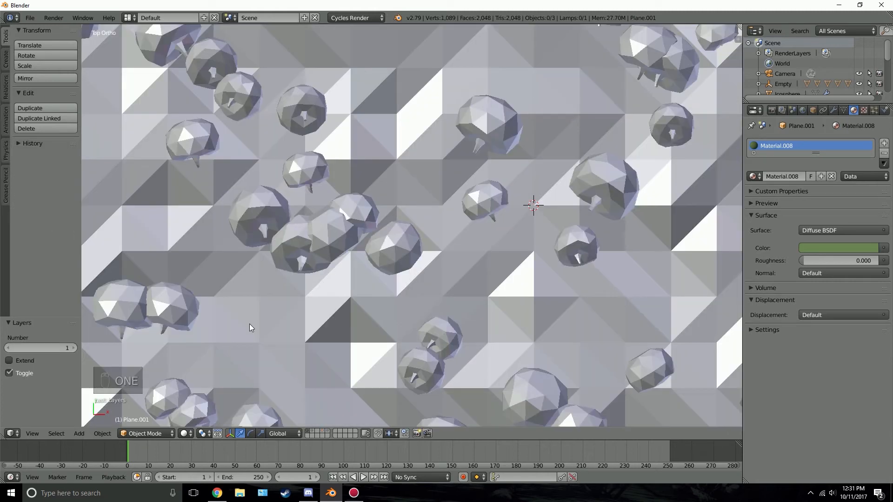
right_click(420, 291)
click(874, 110)
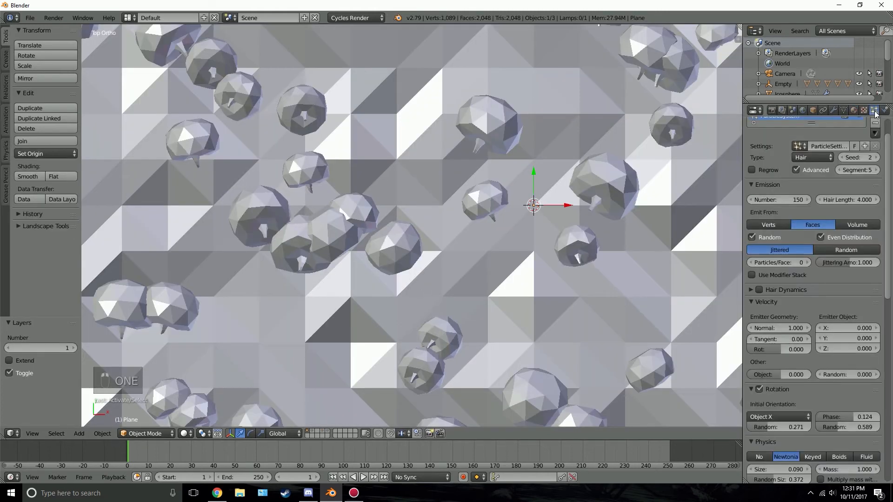
scroll(873, 188, up, 2)
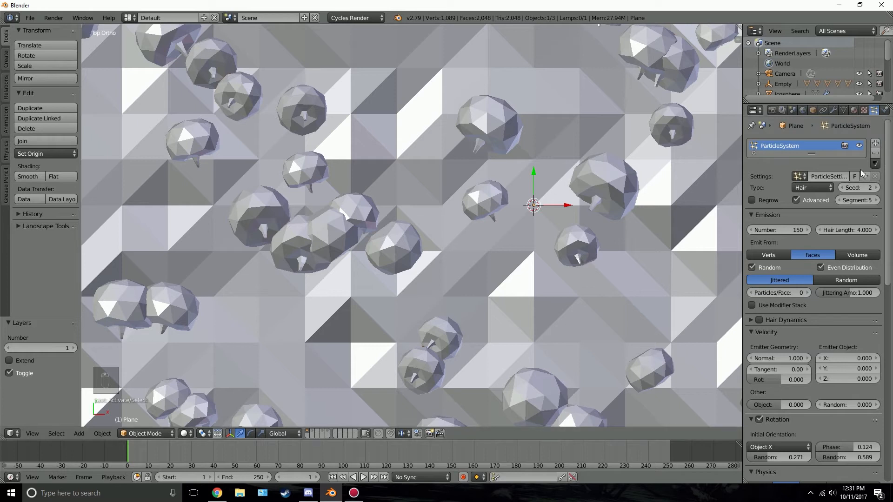
click(874, 143)
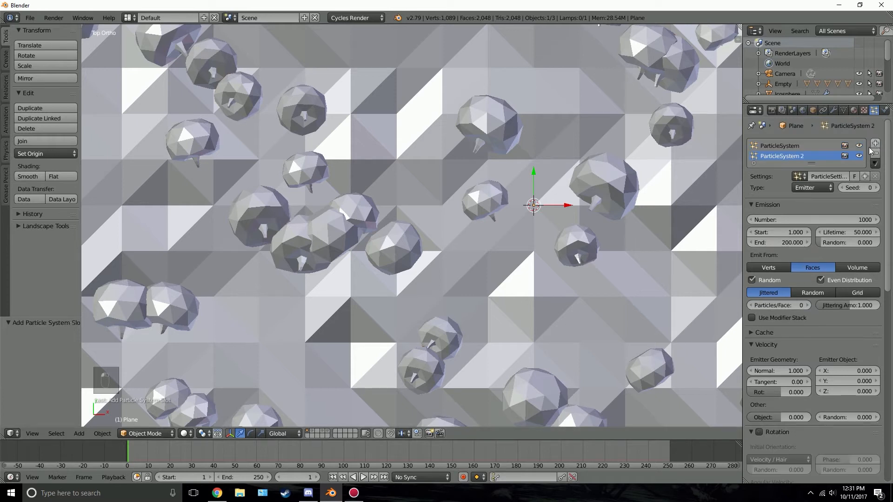
click(819, 188)
click(811, 165)
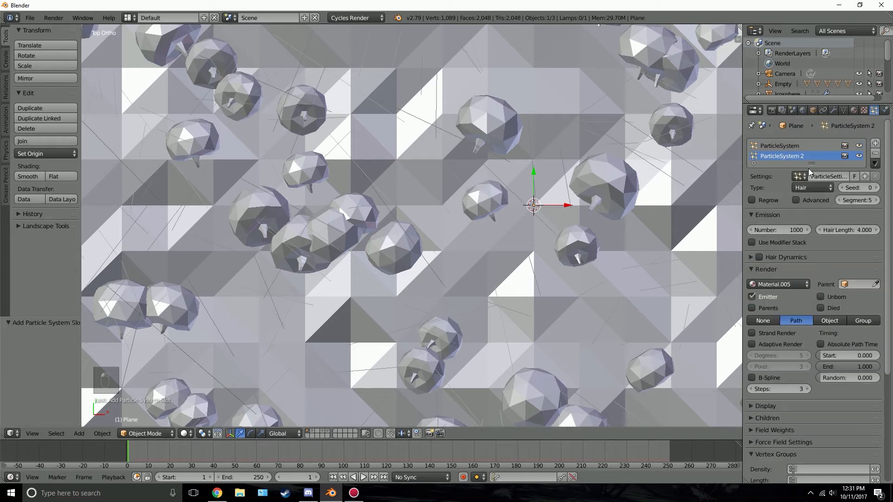
click(794, 201)
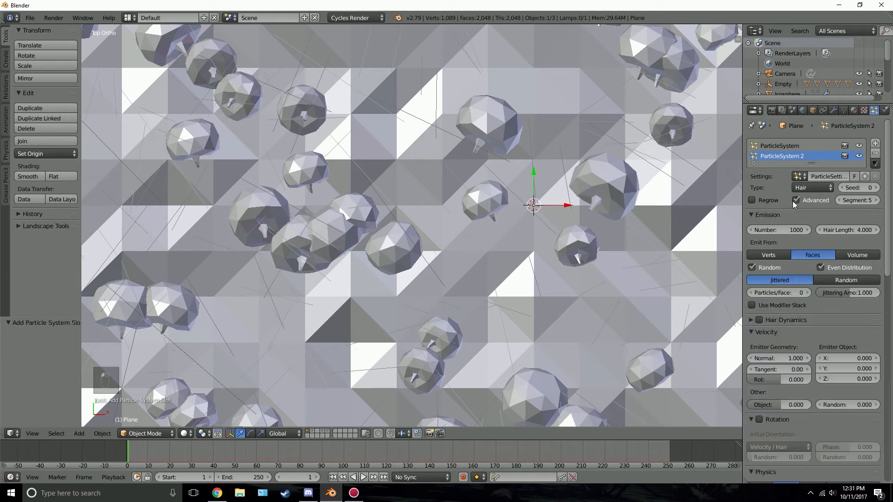
- Set the second particle system to render as a group, using Grass as the dupli group
scroll(887, 210, down, 3)
scroll(872, 328, down, 10)
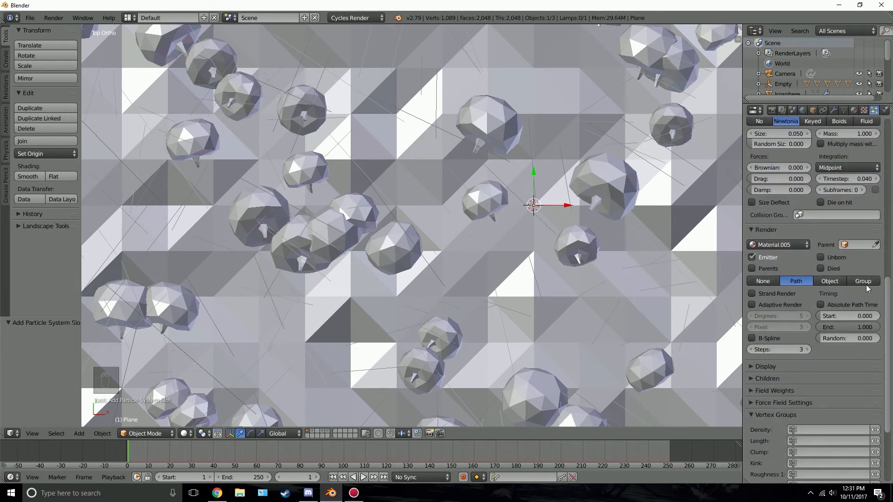
click(865, 283)
click(827, 292)
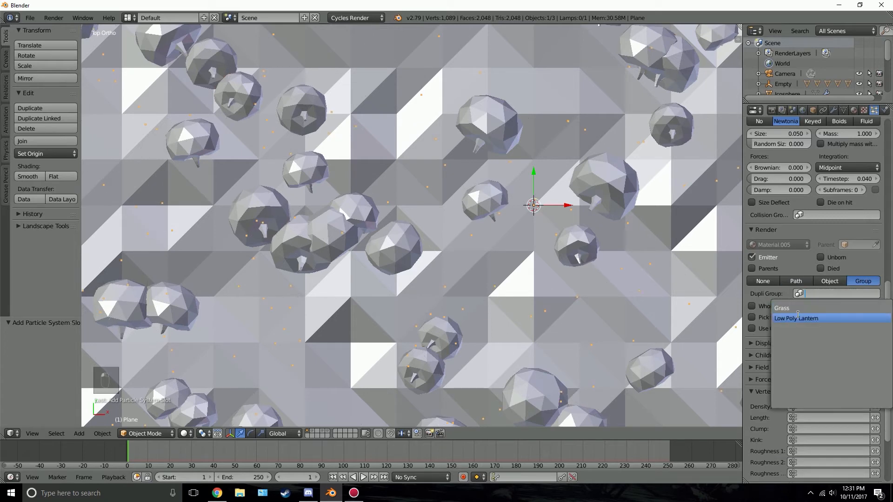
click(783, 308)
- Assign the vertex group named Group to the grass particle system's density
scroll(690, 293, down, 4)
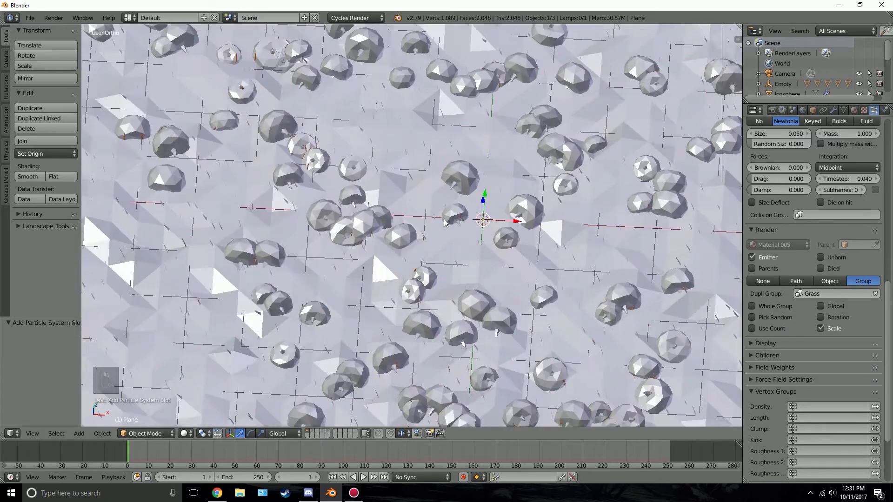
middle_drag(690, 293, 433, 177)
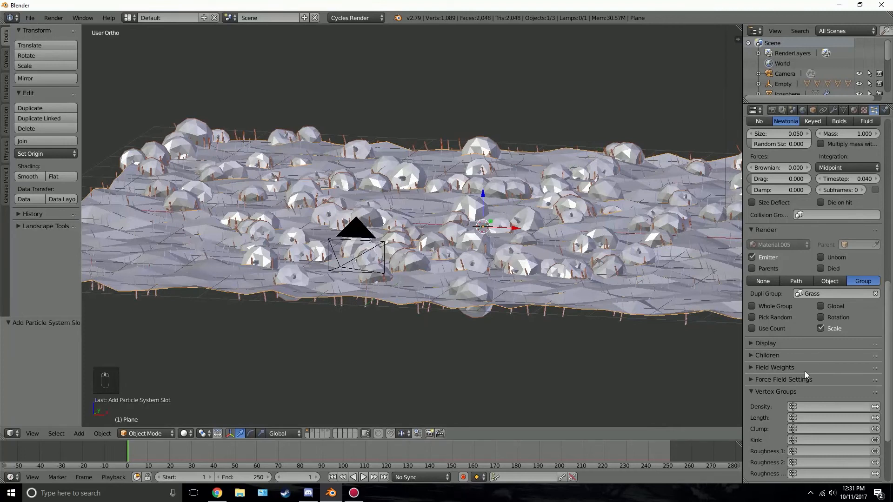
click(804, 407)
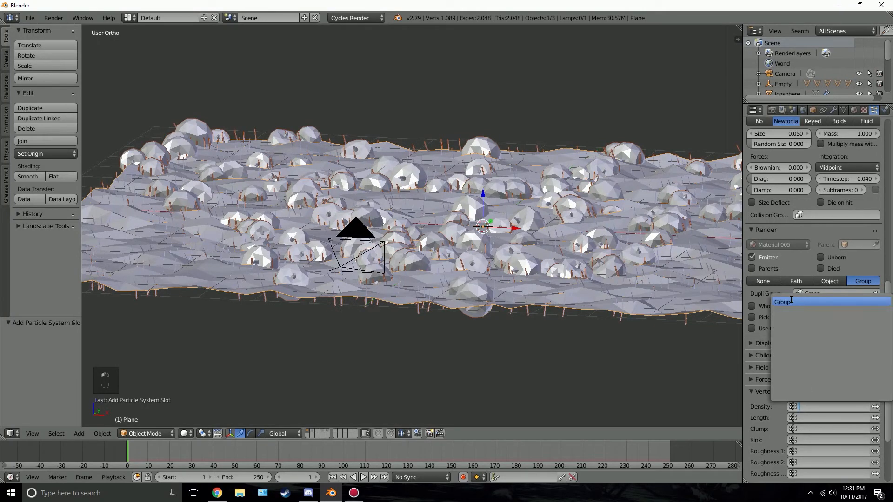
click(789, 302)
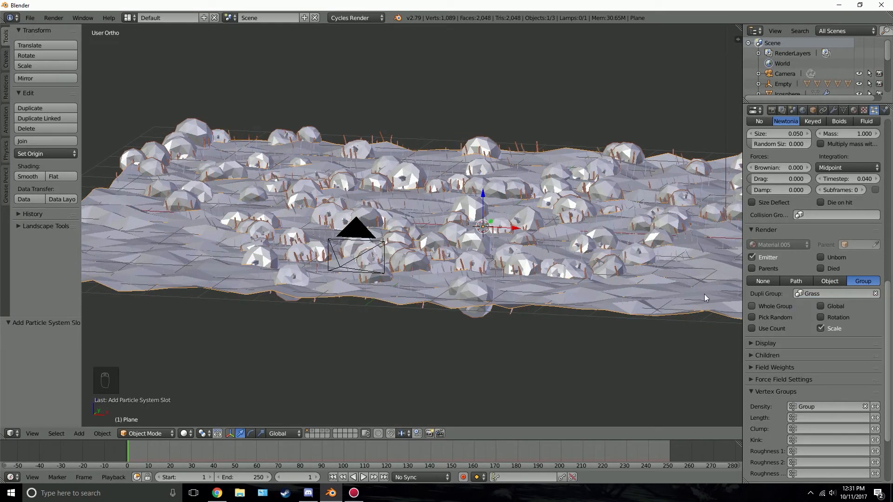
- Examine the grass distribution across the ground, through the camera up close and in a rendered preview
middle_drag(704, 294, 416, 260)
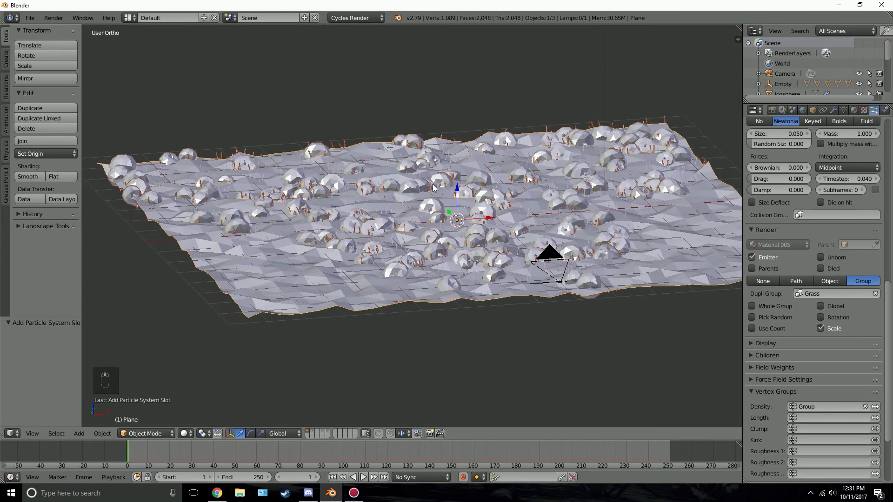
key(KP_0)
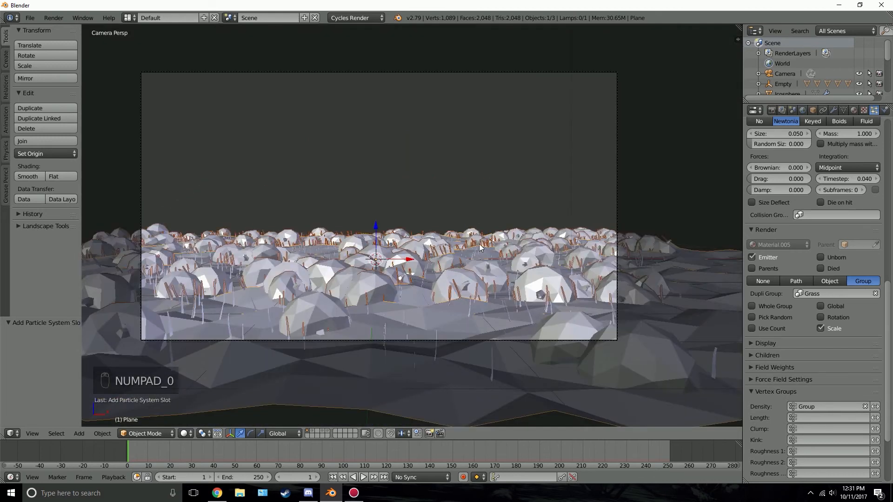
scroll(481, 246, up, 8)
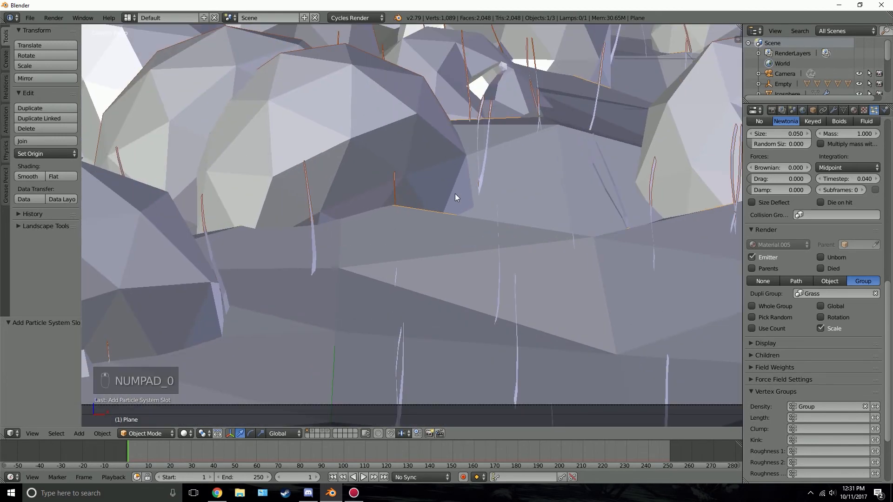
key(Home)
key(shift+z)
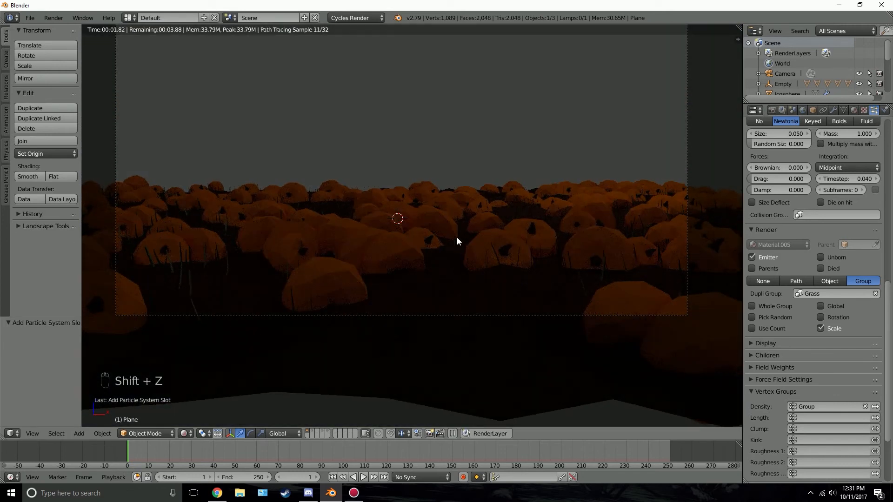
key(z)
key(z)
key(z)
scroll(825, 241, up, 15)
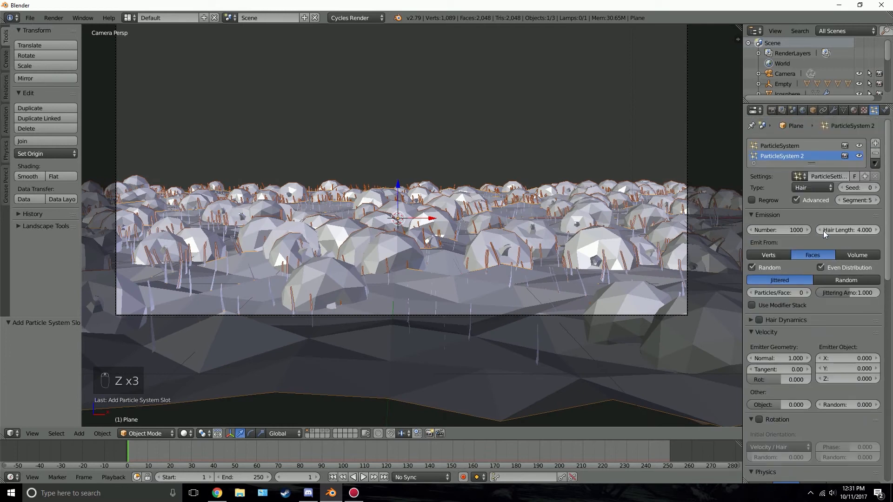
- Try 10000 particles for the grass particle system and check the result in a rendered preview
click(756, 230)
text(10000)
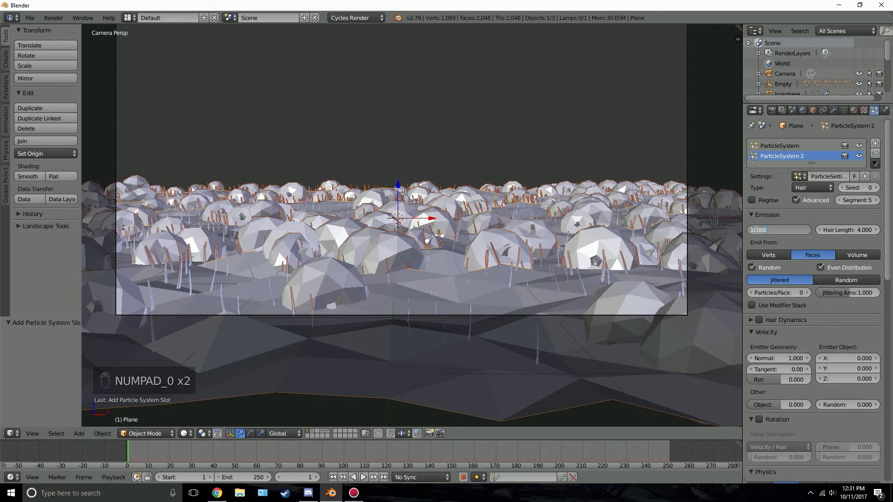
key(Return)
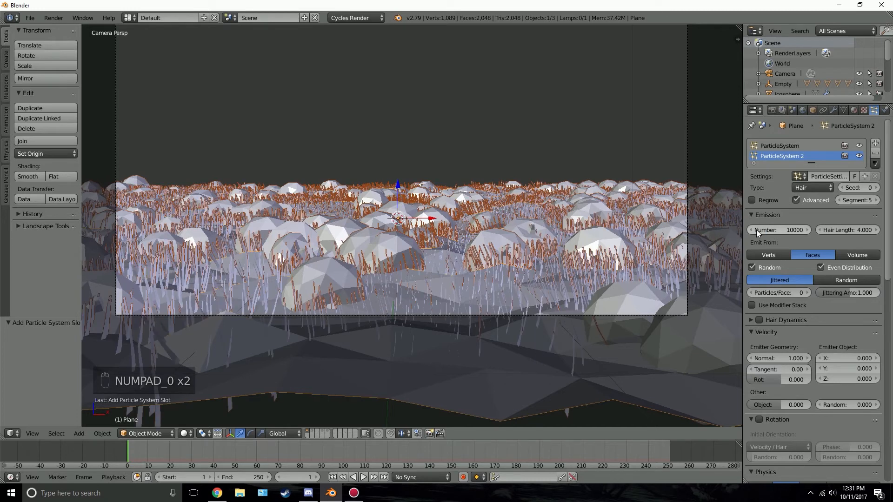
key(shift+z)
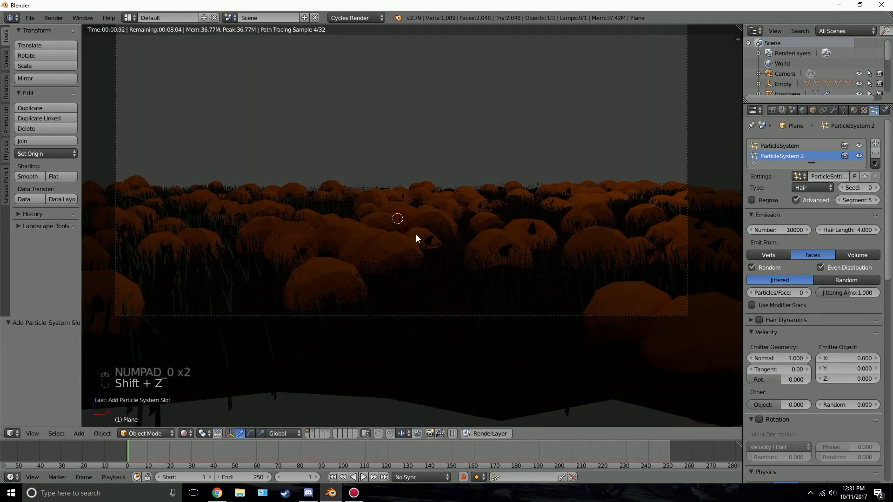
key(z)
key(z)
key(z)
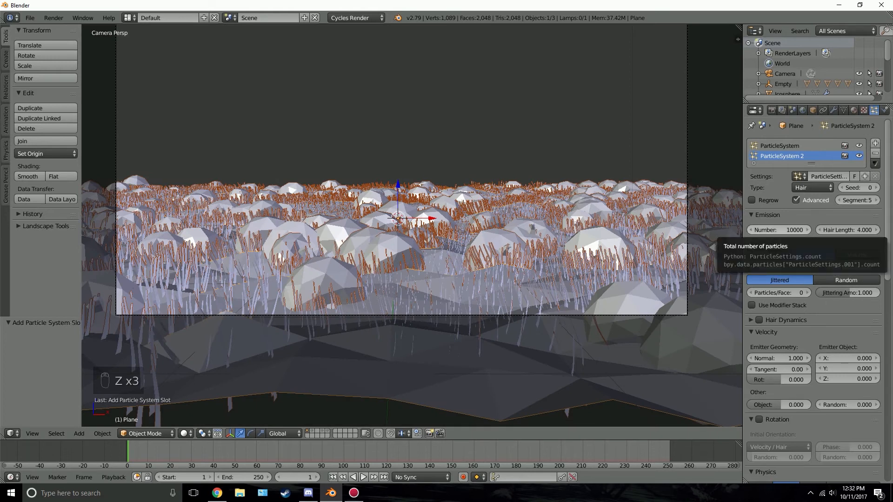
- Set the grass particle system's number to 50000 and check the density in a rendered preview
click(768, 233)
text(50000)
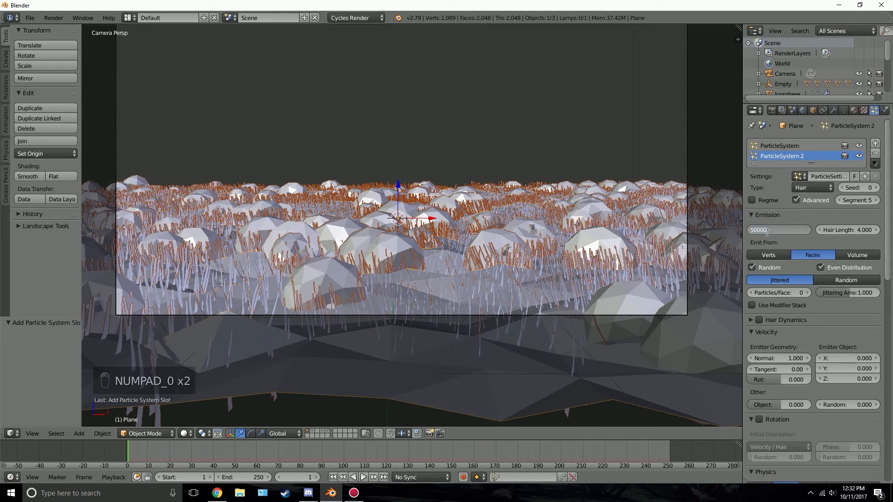
key(Return)
key(shift+z)
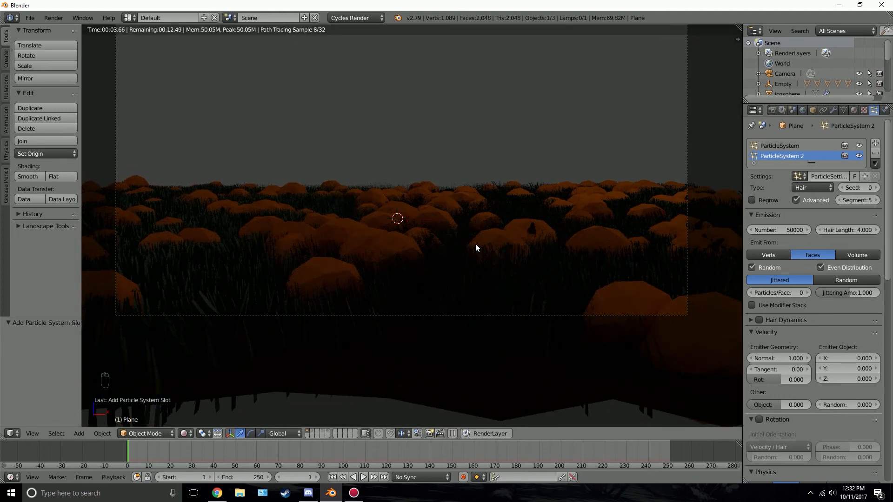
key(z)
key(z)
- Enable rotation for the grass particles and set their initial orientation to Object Z
scroll(803, 313, down, 5)
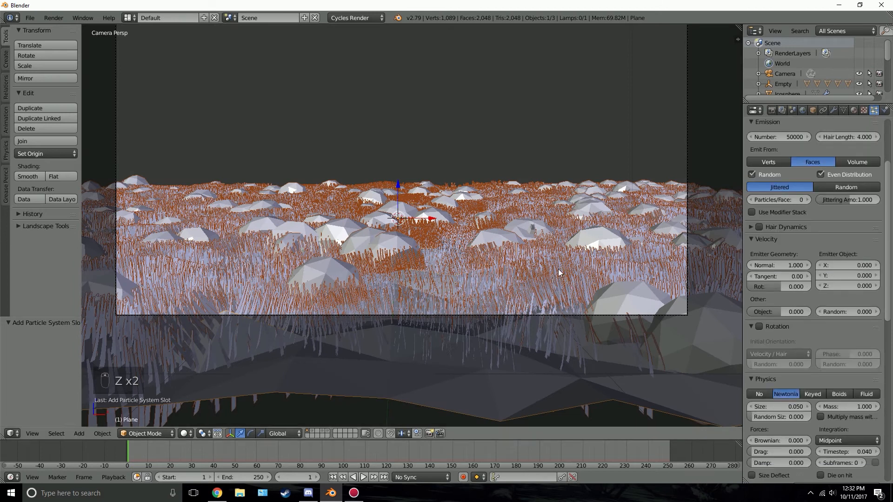
click(759, 326)
click(767, 354)
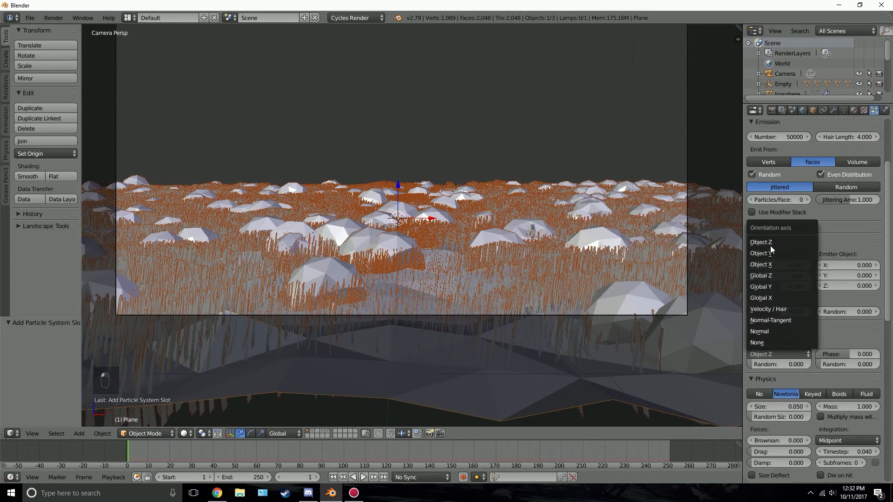
click(769, 241)
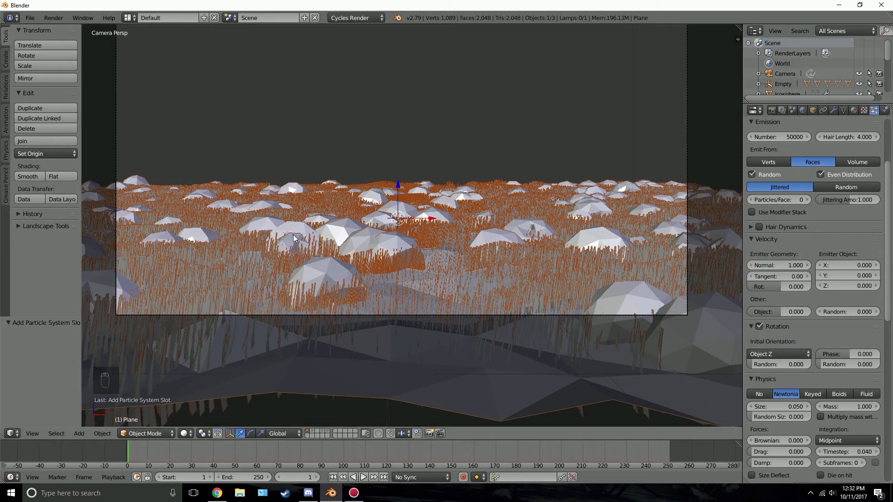
- Try a rotation phase of 1 for the grass particles
click(836, 352)
text(1)
key(Return)
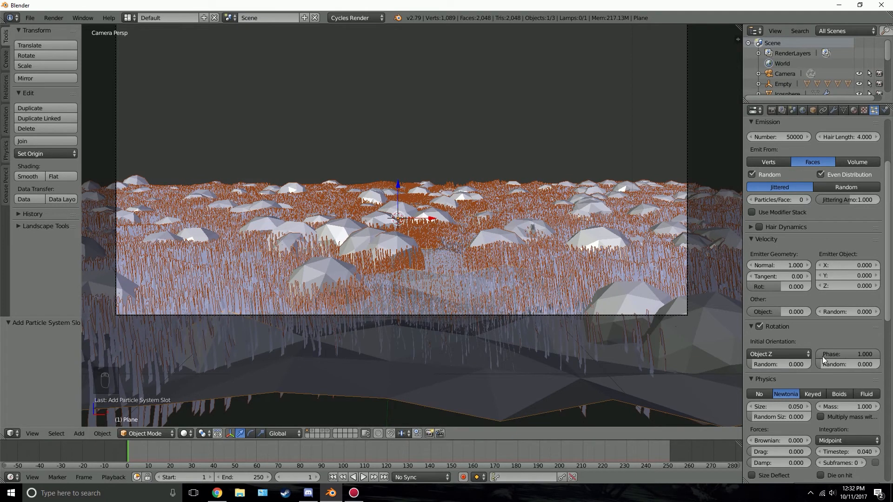
- Set the grass particles' rotation phase to 0.5 and check the blades in a rendered preview
click(857, 354)
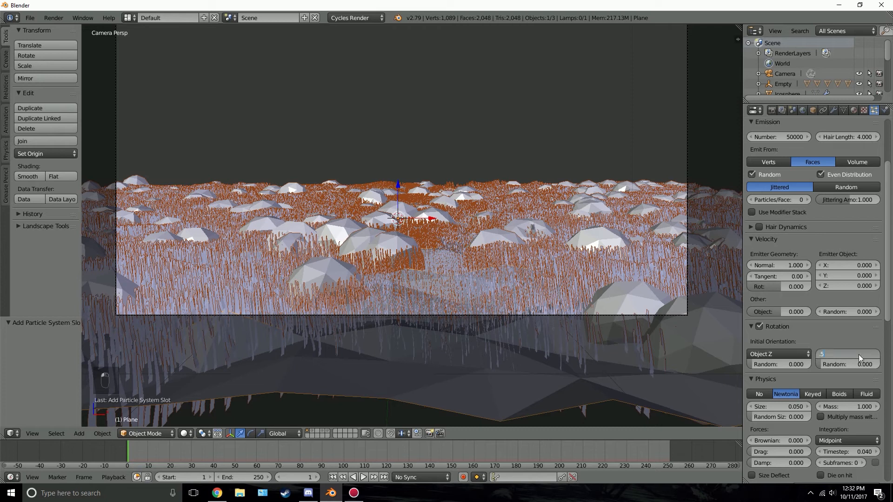
text(.5)
key(Return)
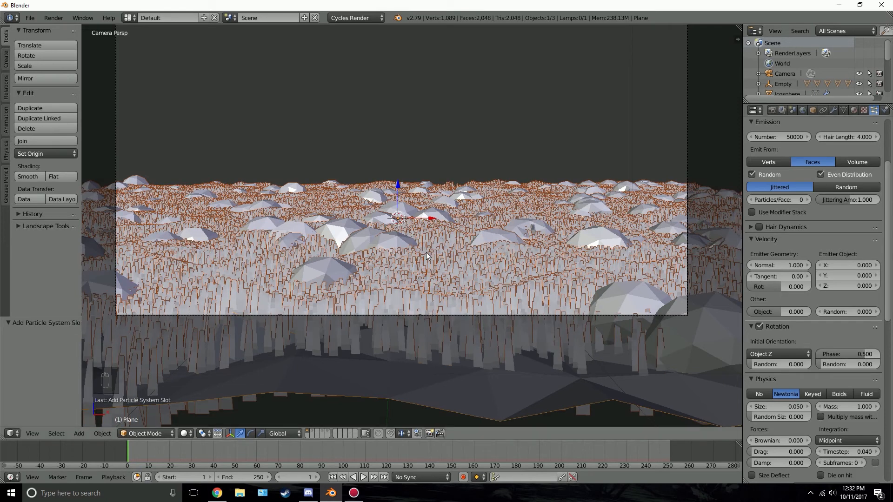
key(shift+z)
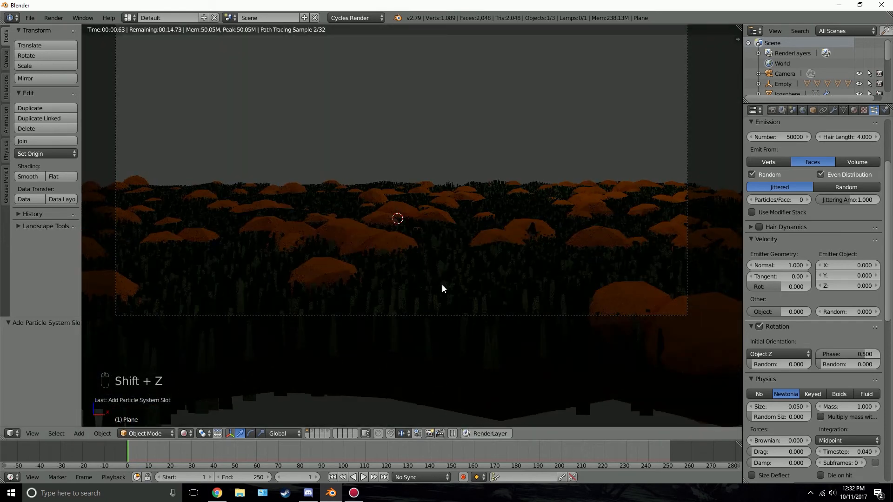
key(z)
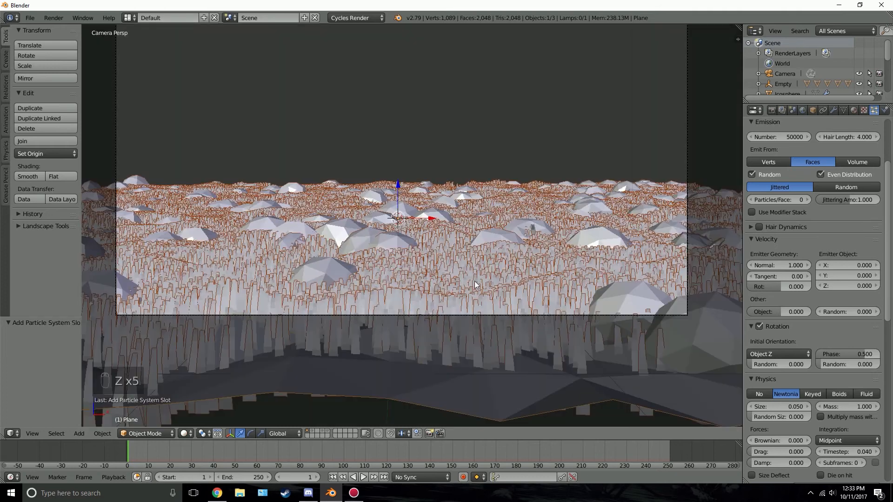
- Set the grass particles' random size to about 0.682 and their size to 0.030, and check them in a rendered preview
scroll(814, 361, down, 3)
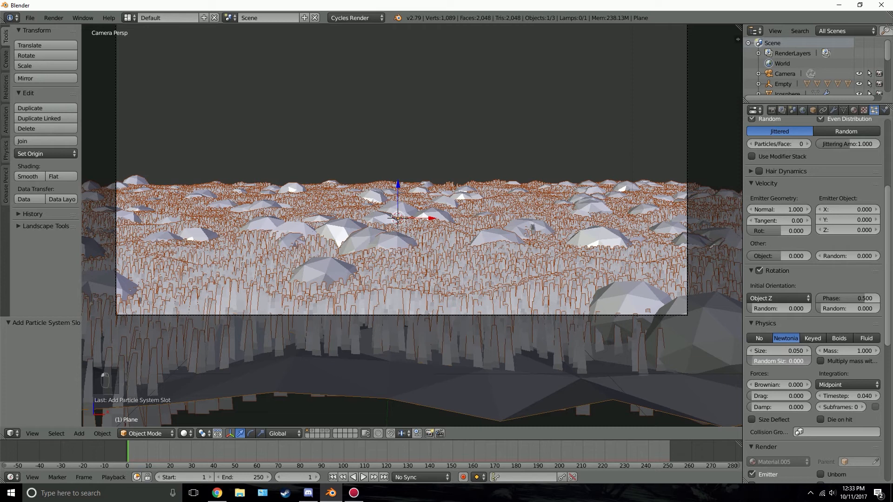
mouse_move(772, 361)
mouse_down()
mouse_move(819, 361)
mouse_move(784, 363)
mouse_up()
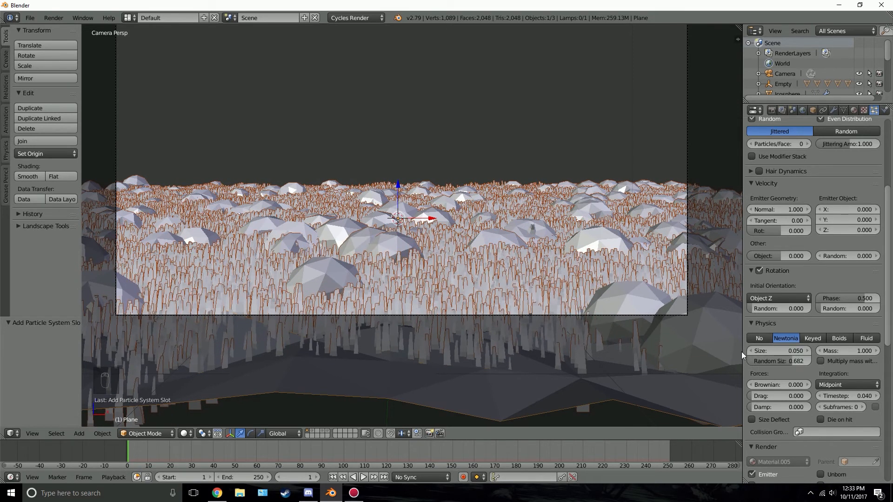
click(751, 351)
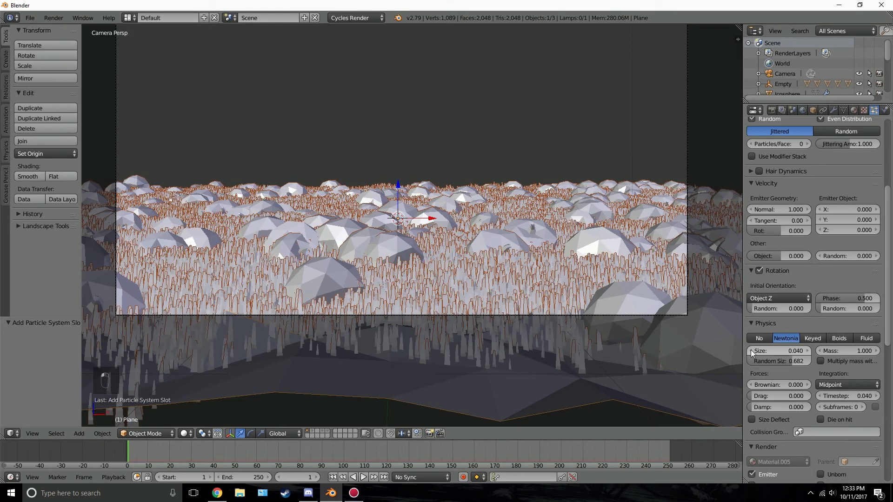
click(751, 352)
key(shift+z)
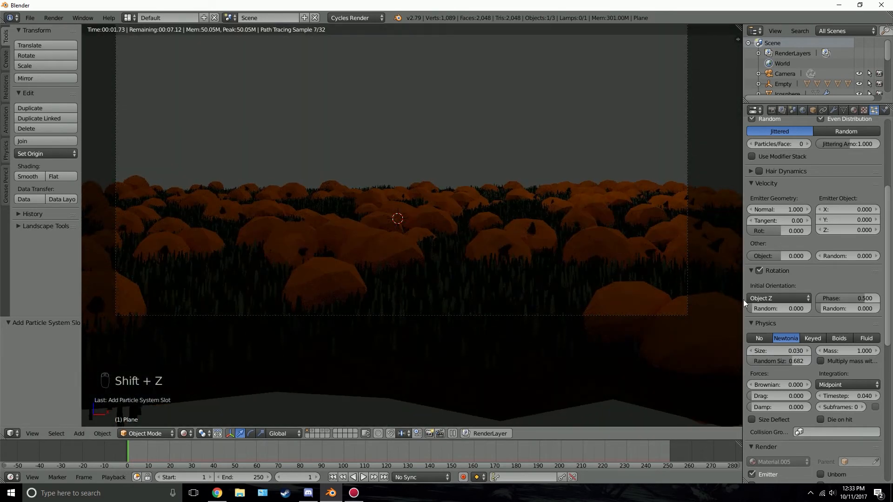
key(z)
key(z)
key(z)
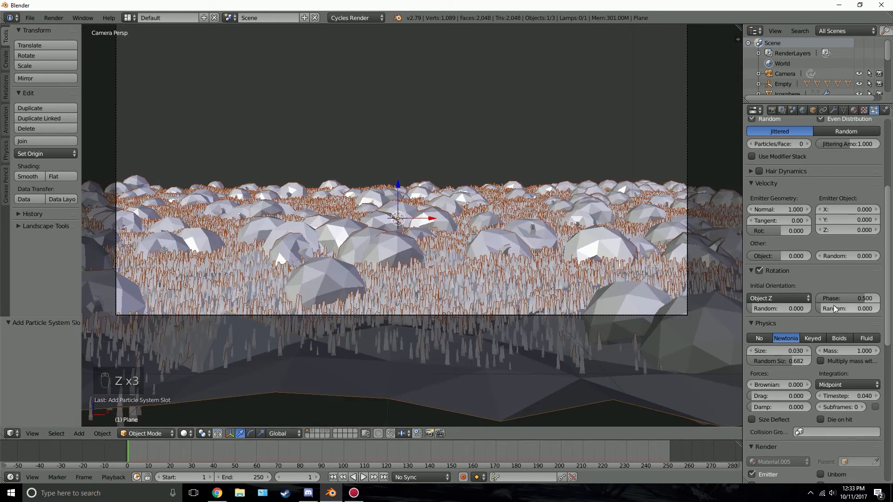
- Set the random rotation phase of the grass particles to about 0.698 and check it in a rendered preview
drag(835, 309, 864, 309)
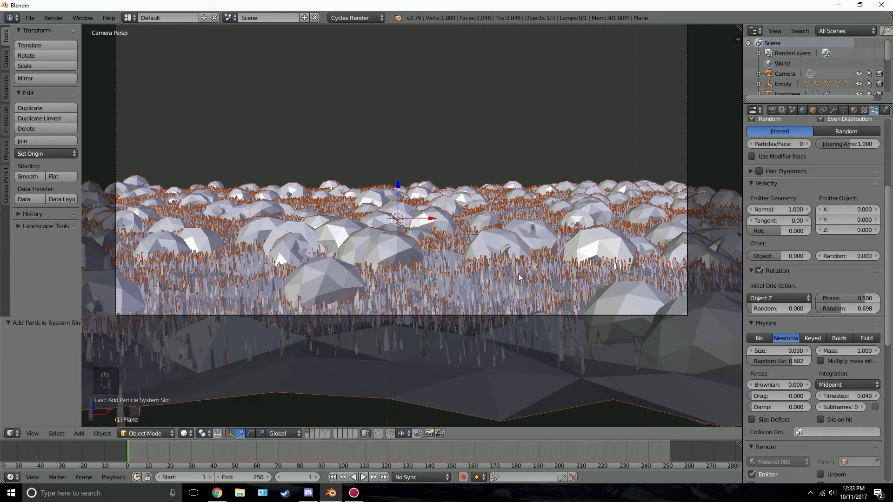
key(shift+z)
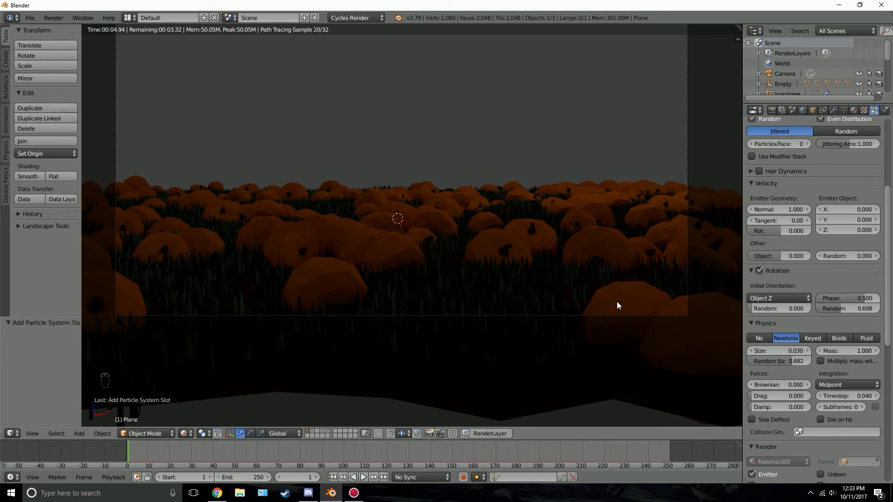
key(z)
key(z)
key(z)
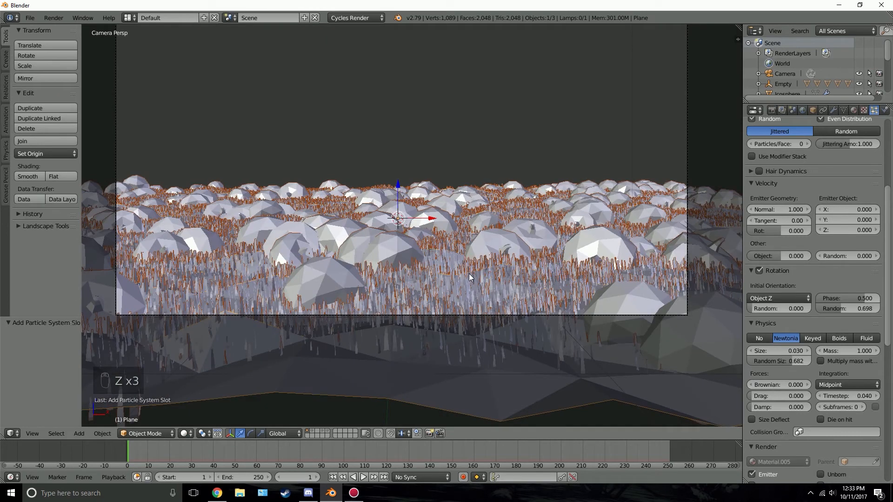
- Show the second layer with the lantern and carved pumpkin alongside the ground, and check the full scene in a rendered preview
key(shift+2)
key(shift+z)
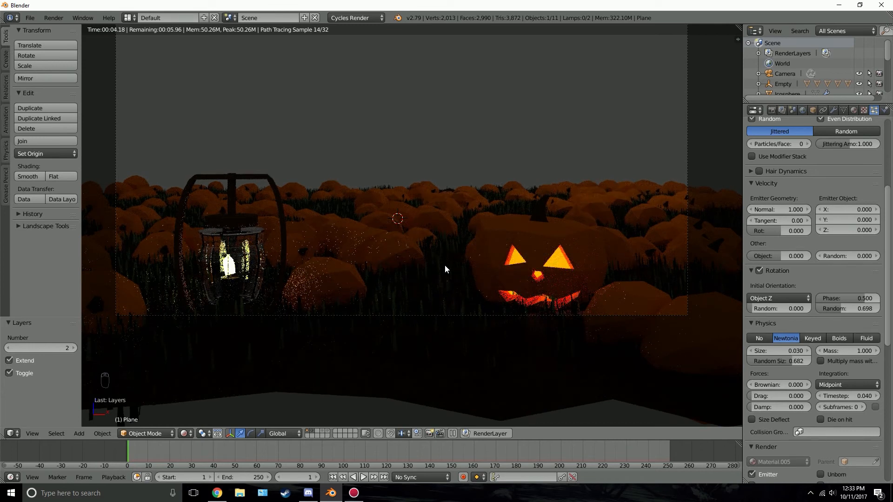
key(z)
key(z)
key(z)
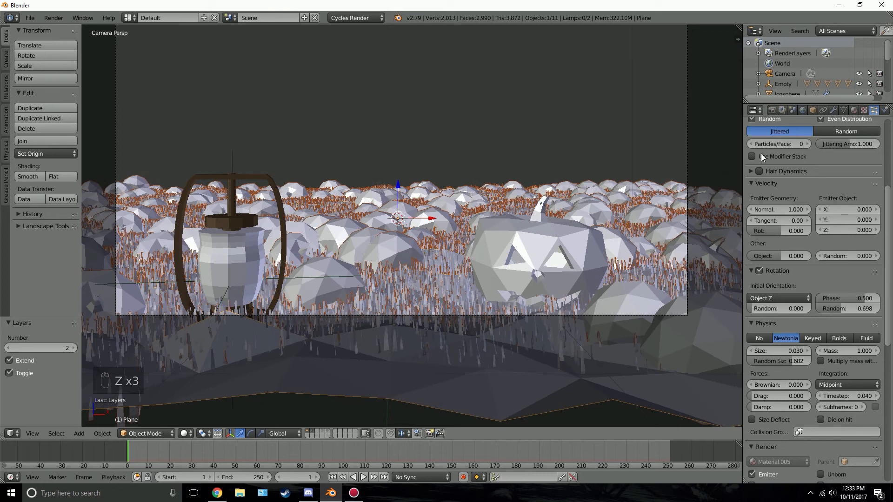
- Enable nodes for the world surface and use a Sky Texture as the background color
click(802, 110)
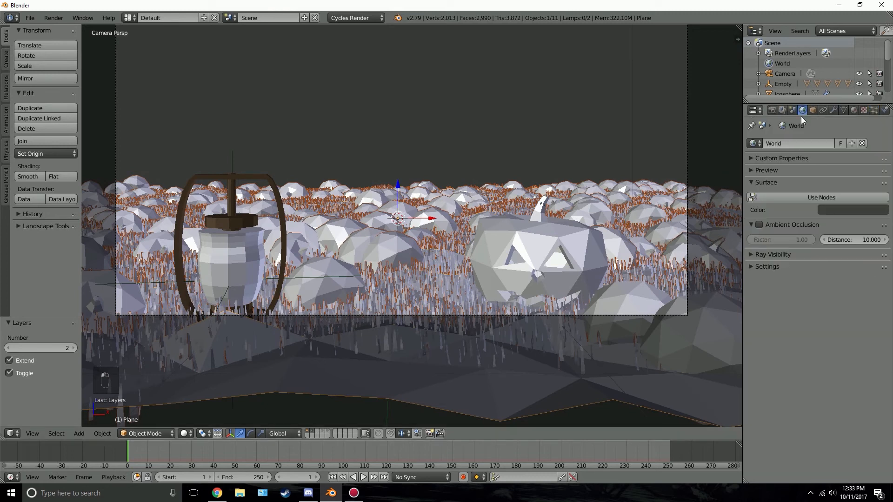
click(840, 200)
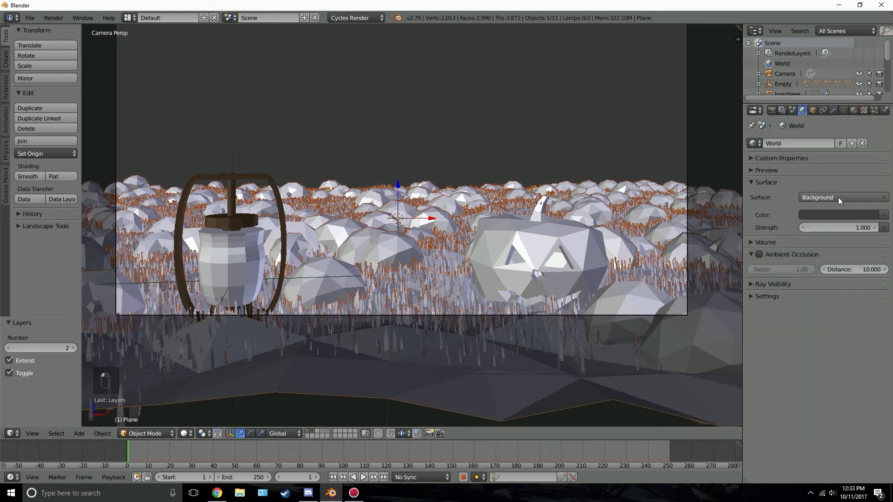
click(882, 215)
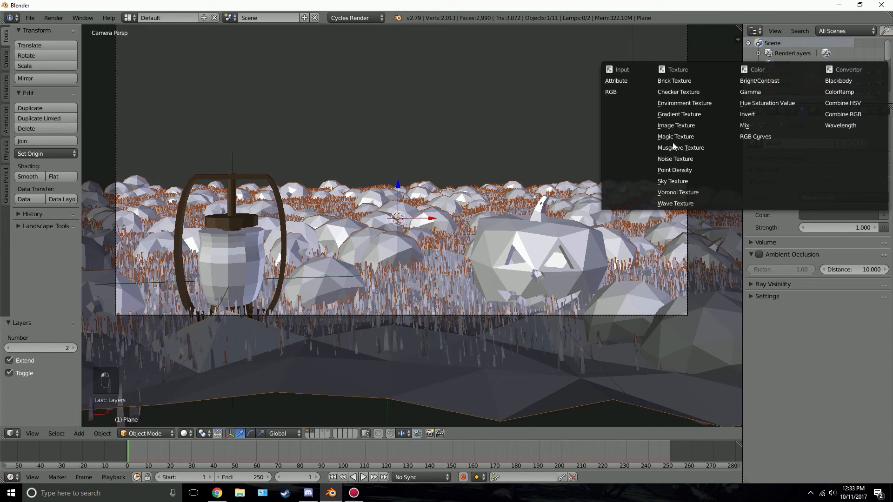
click(673, 181)
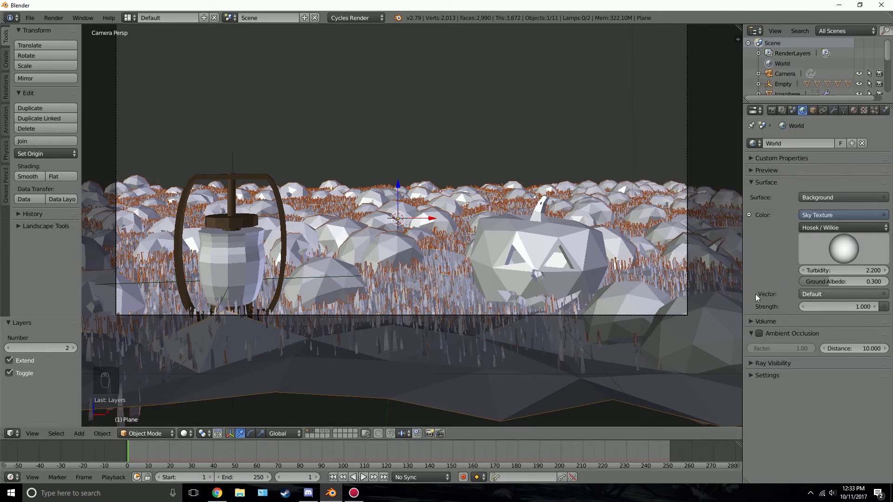
- Lower the world background strength to 0.3 while judging the sky in the rendered camera view
key(shift+z)
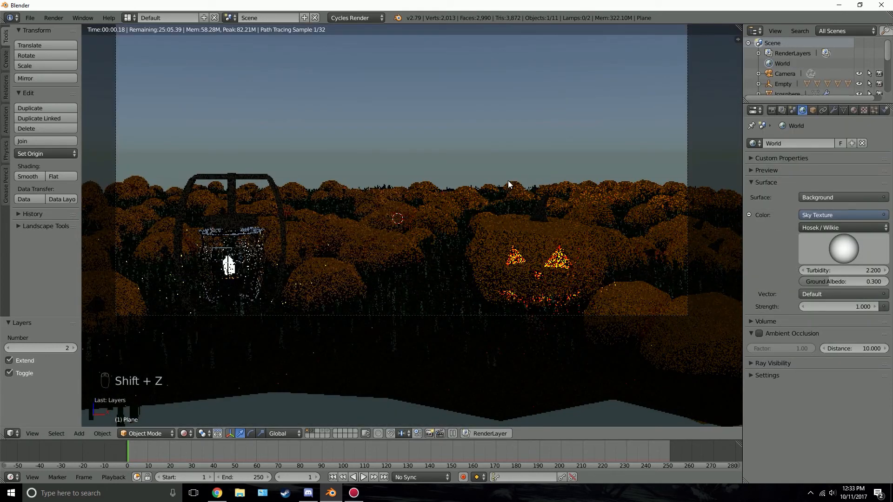
shift+middle_drag(508, 180, 501, 211)
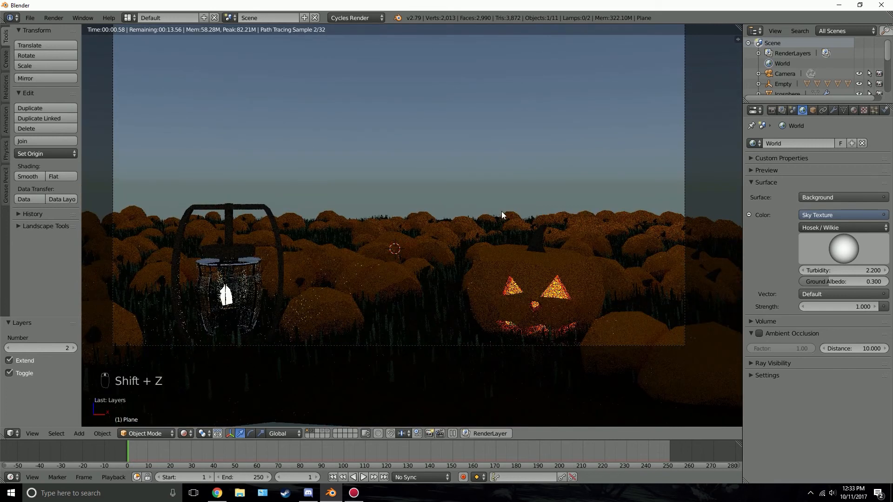
click(804, 305)
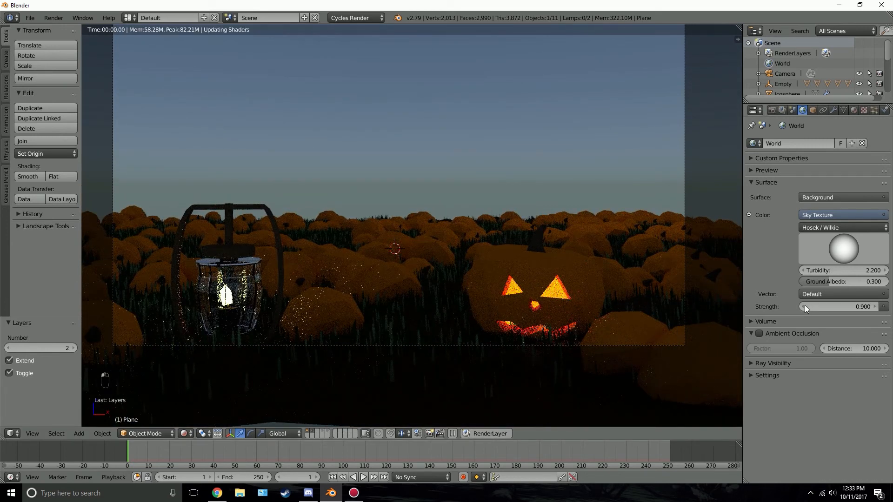
click(804, 305)
click(804, 306)
click(804, 305)
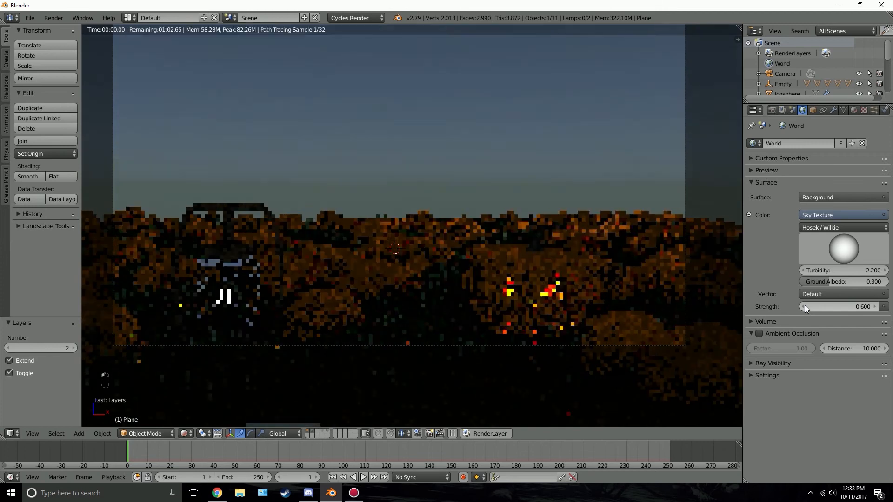
click(805, 305)
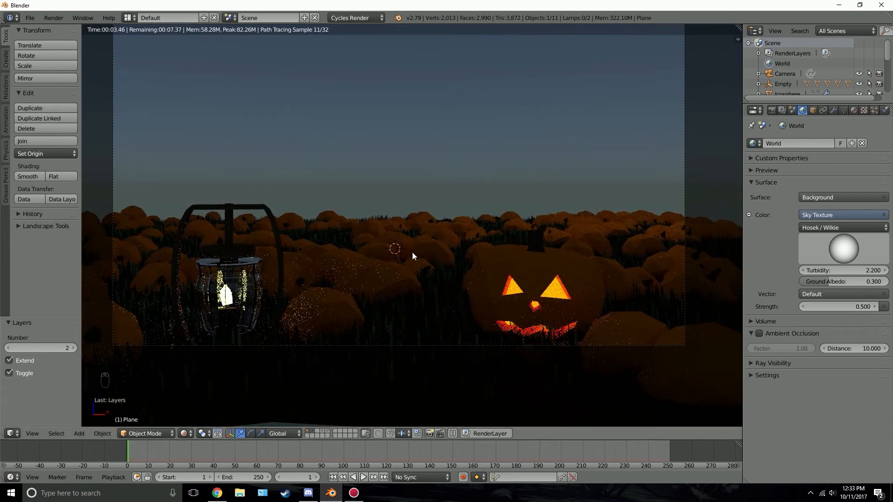
click(805, 307)
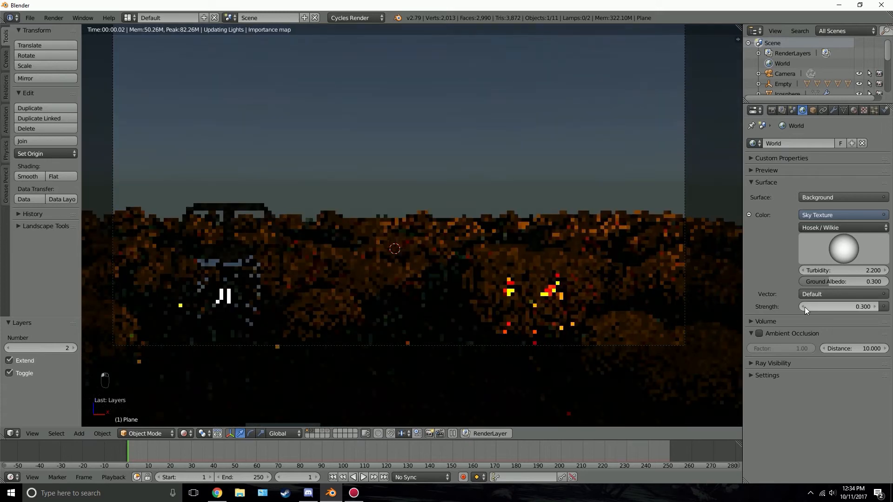
click(804, 306)
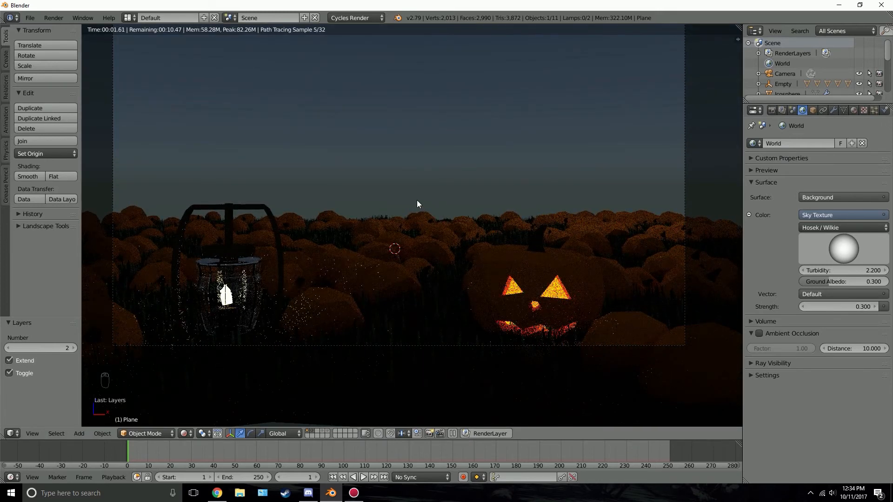
- Return the viewport to solid shading and add a point lamp to the scene
key(z)
key(z)
key(z)
shift+middle_drag(297, 191, 300, 189)
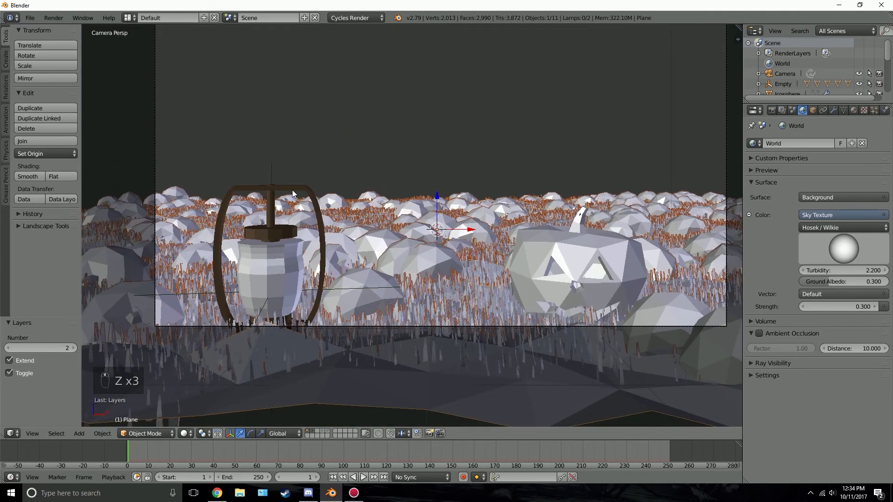
key(shift+a)
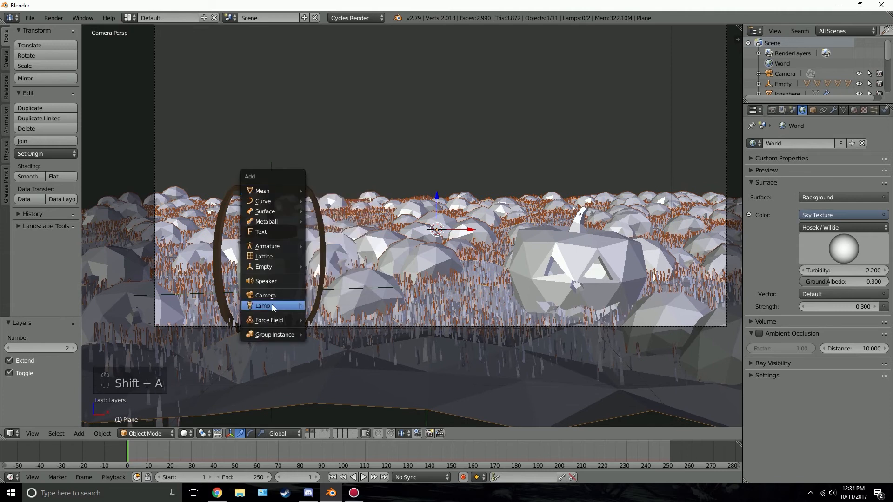
mouse_move(272, 306)
click(335, 307)
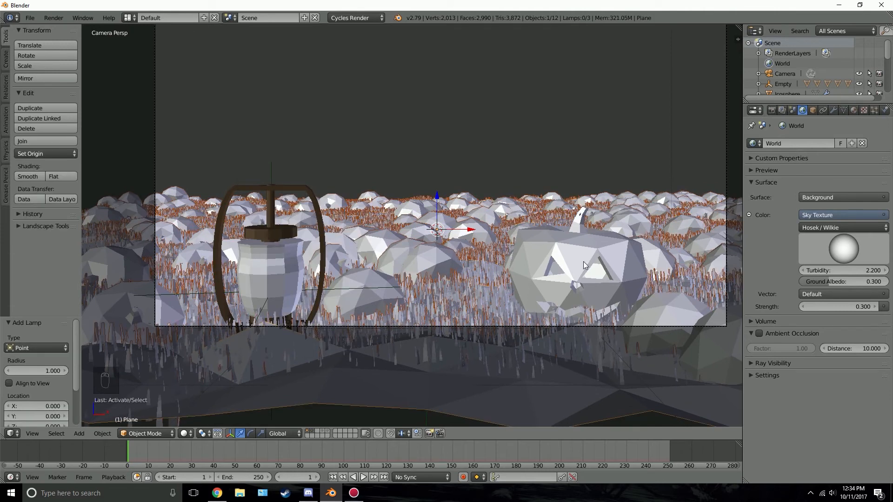
- Reduce the viewport display amount of the ground plane's grass particles to 10%
click(873, 110)
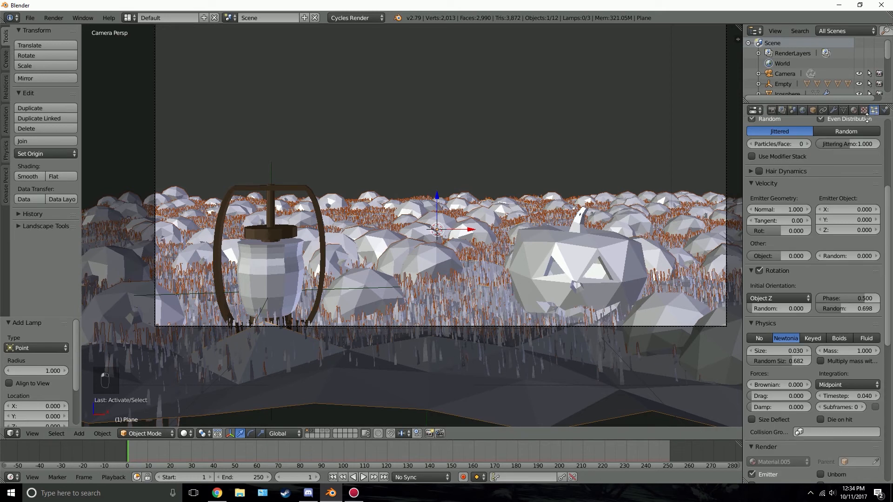
scroll(832, 357, down, 10)
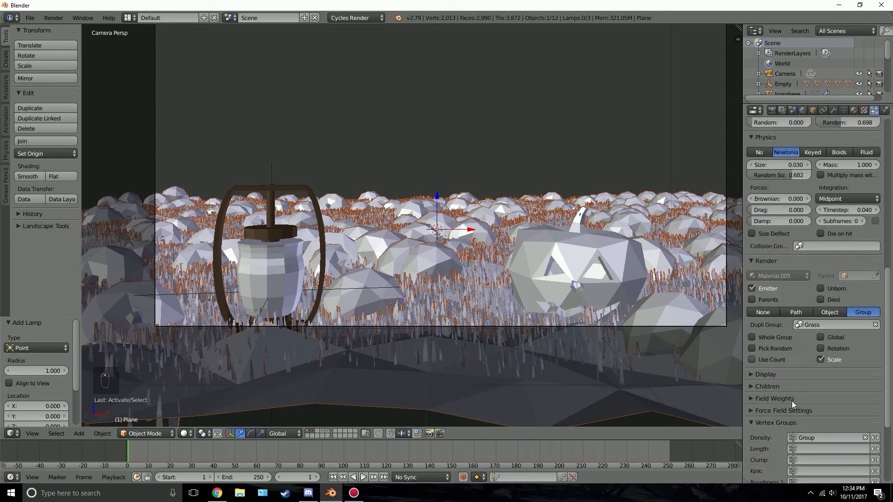
click(766, 374)
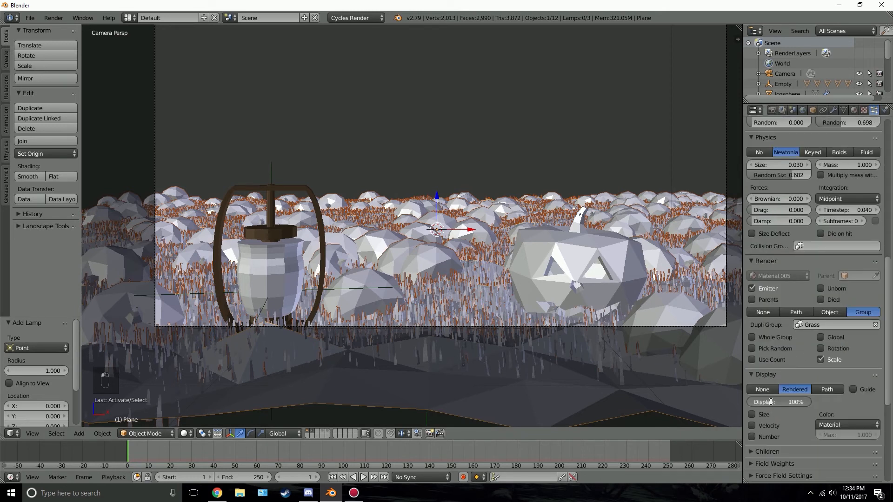
click(771, 402)
text(10)
key(Return)
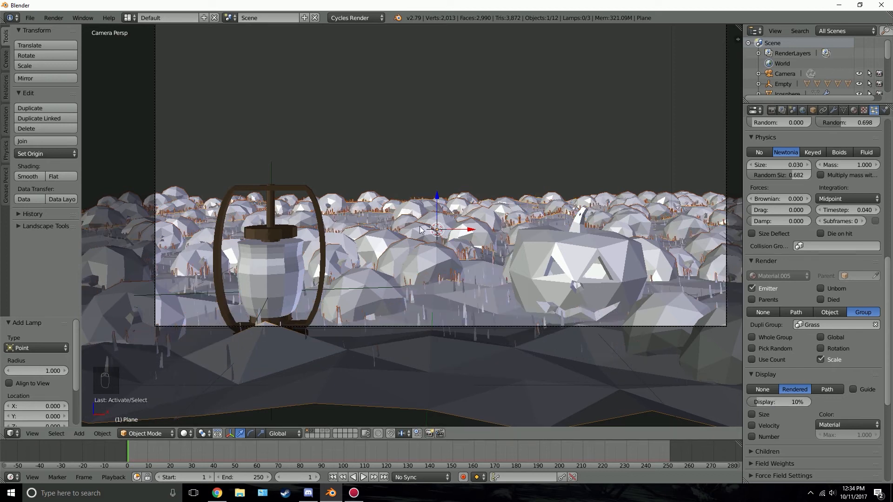
- Move the new point lamp directly above the lantern, to about X -0.985, Y -5.990 and Z 1.172
scroll(466, 221, down, 2)
scroll(467, 221, down, 3)
scroll(469, 221, up, 6)
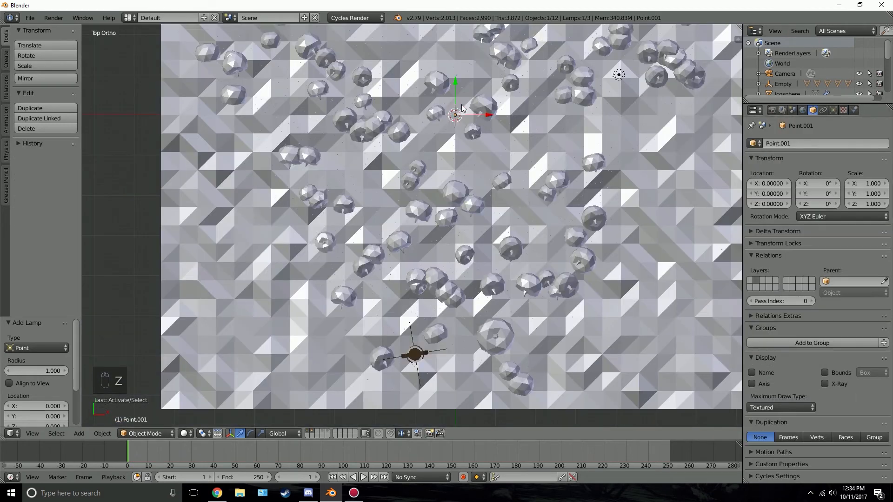
key(g)
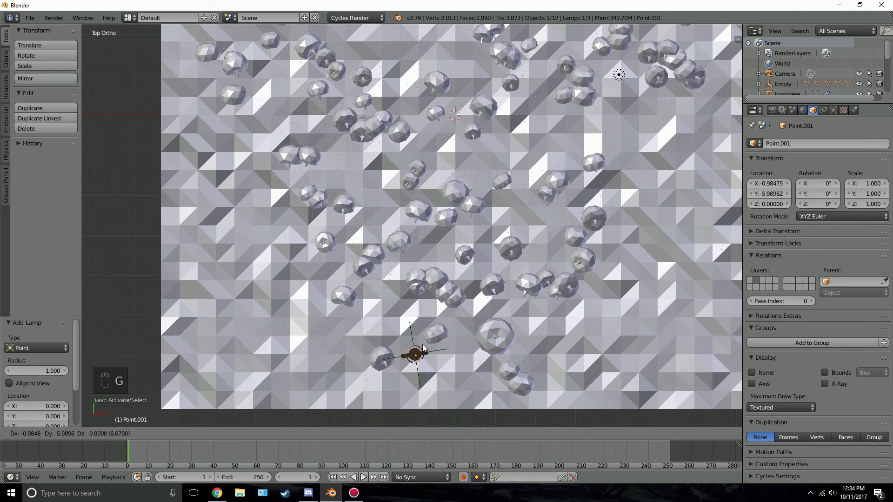
click(422, 344)
middle_drag(424, 348, 428, 257)
key(g)
key(z)
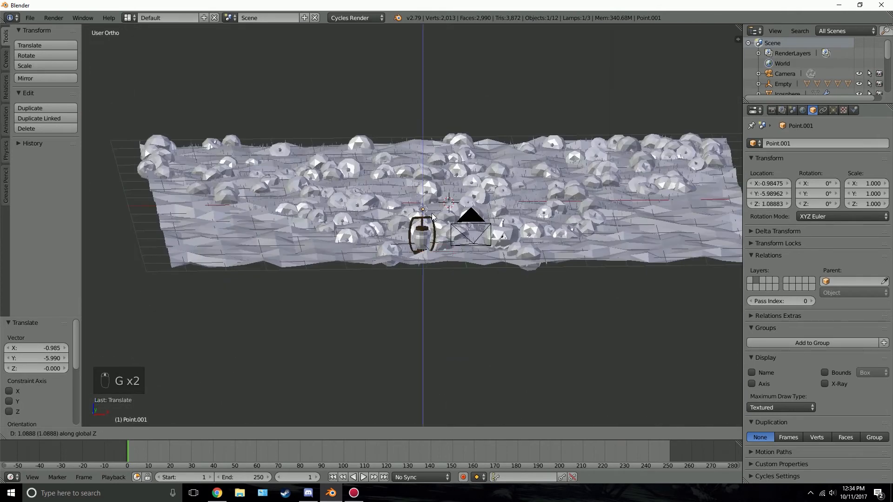
click(432, 215)
key(KP_0)
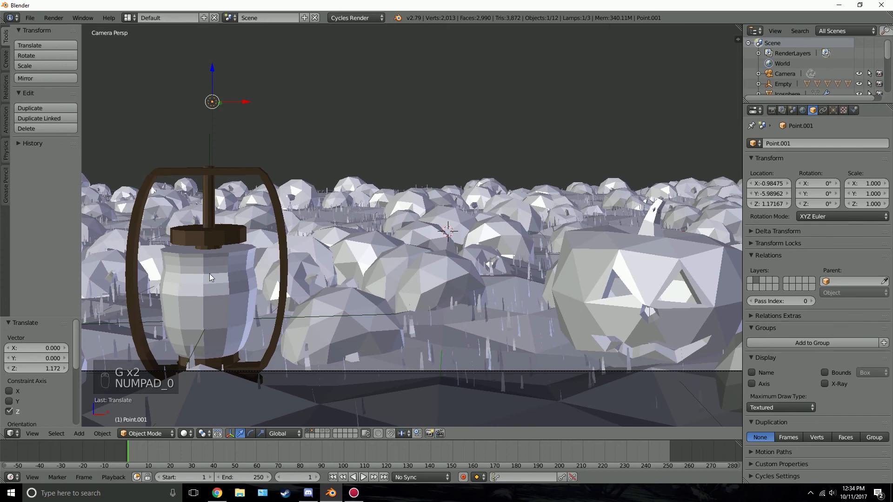
- Examine the lantern's interior in wireframe through the camera and pick out the flame mesh inside it
key(z)
right_click(218, 280)
shift+middle_drag(219, 280, 292, 222)
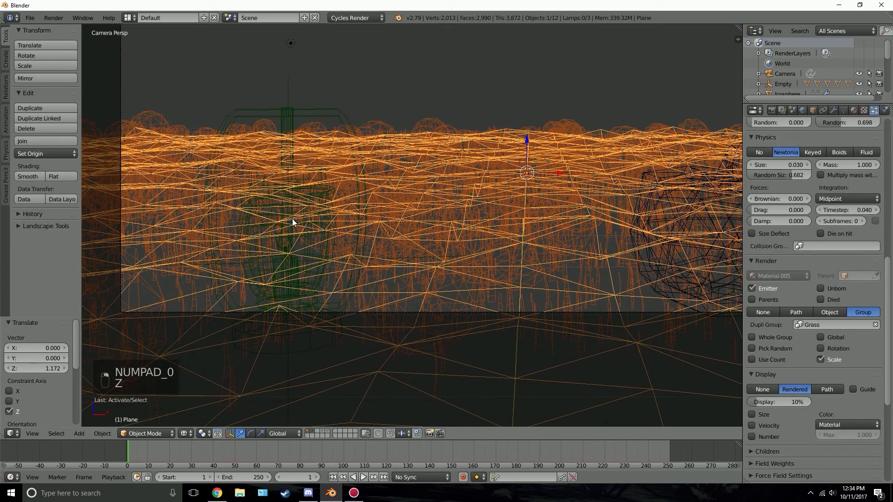
scroll(293, 223, up, 5)
shift+middle_drag(219, 242, 337, 224)
scroll(219, 214, up, 1)
right_click(262, 228)
right_click(266, 229)
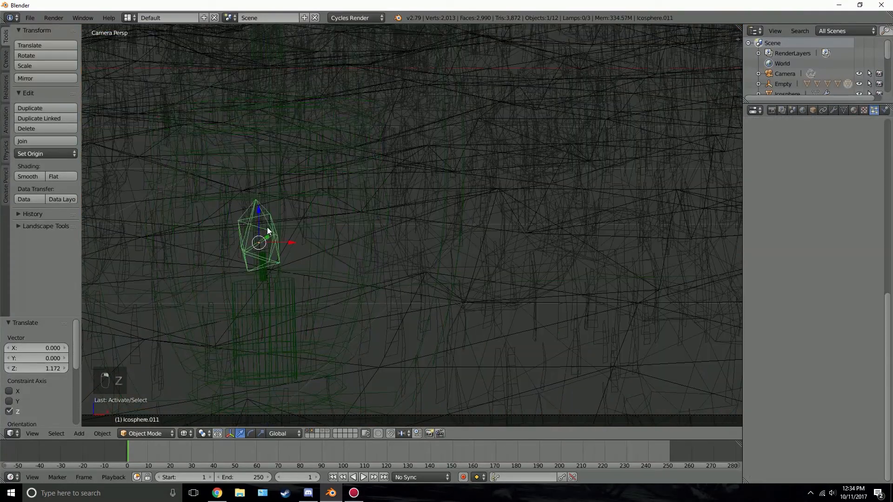
scroll(276, 213, down, 5)
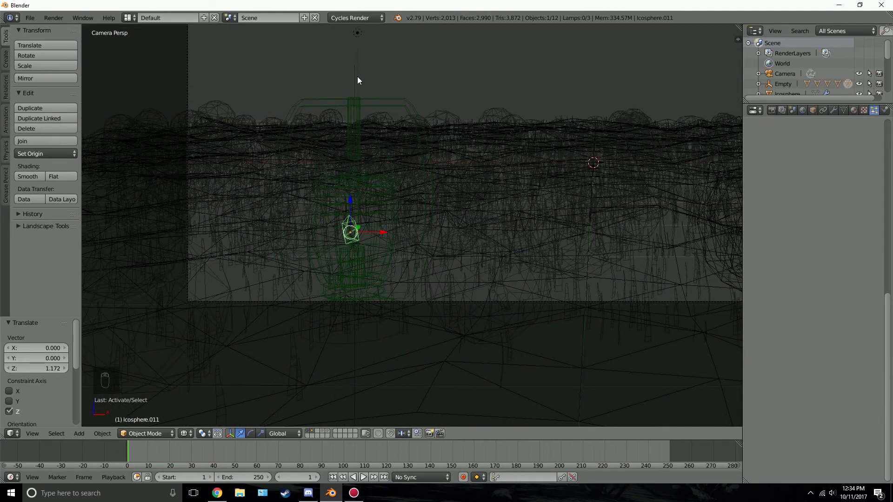
- Set the lamp above the lantern to strength 40 with a pale warm yellow color, judging it in a rendered preview
right_click(359, 33)
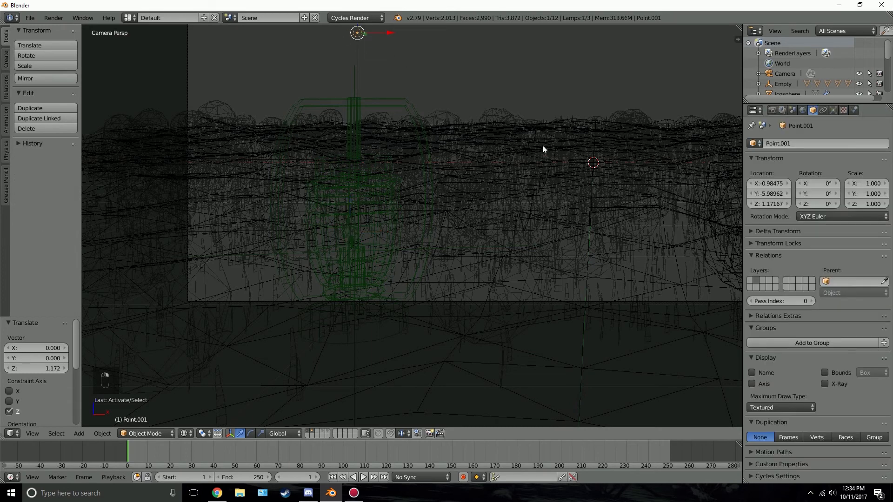
shift+middle_drag(542, 149, 418, 200)
key(shift+z)
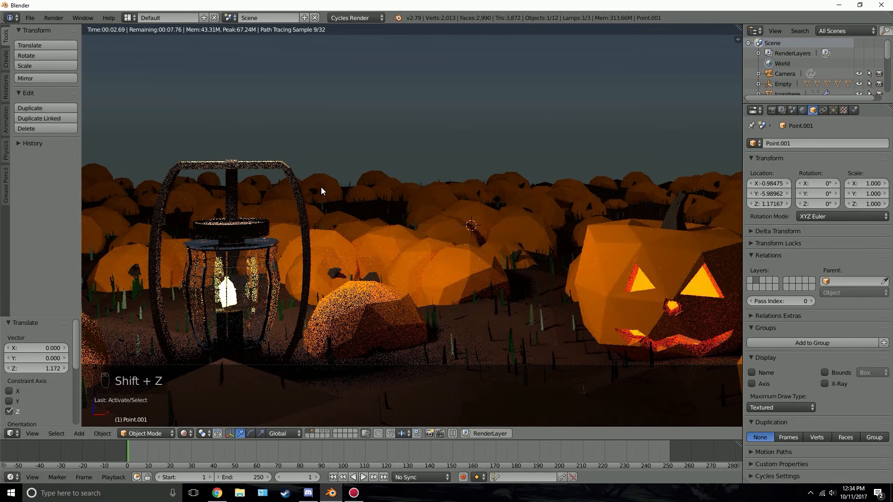
click(834, 110)
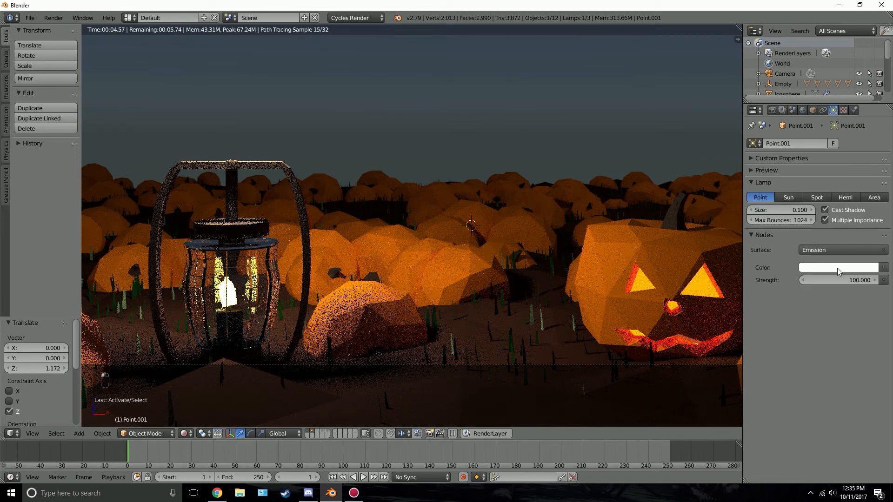
click(838, 280)
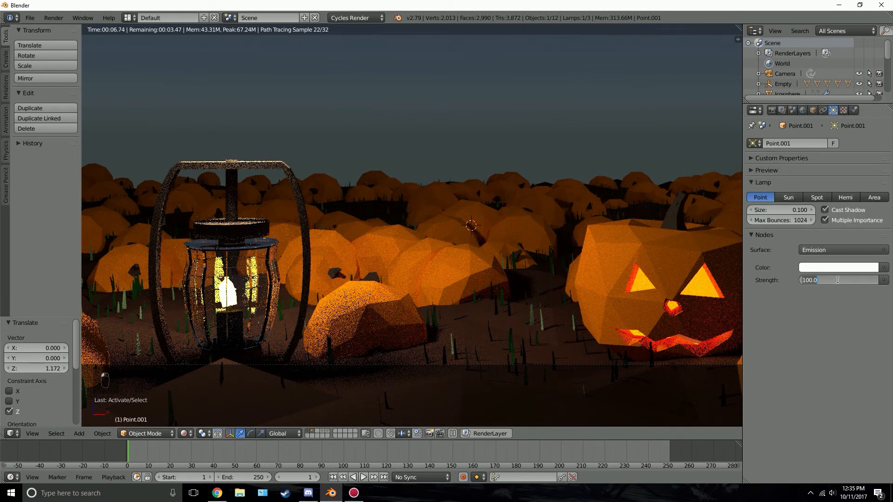
text(40)
key(Return)
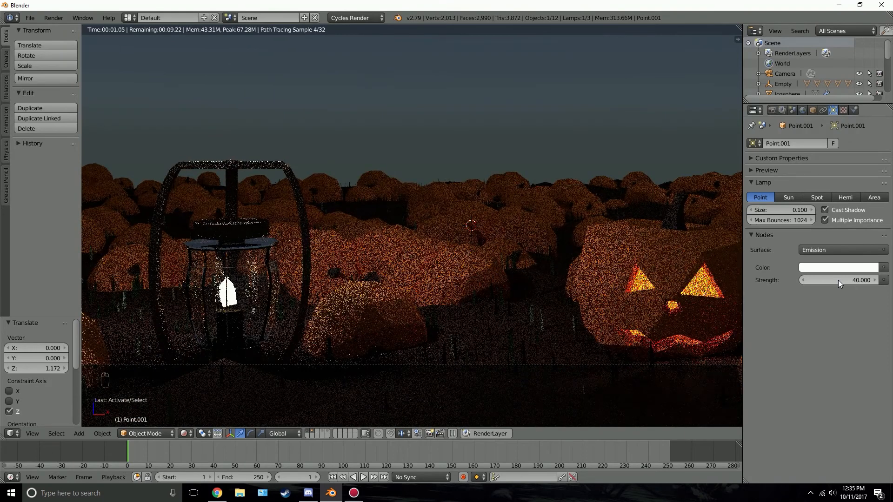
click(845, 268)
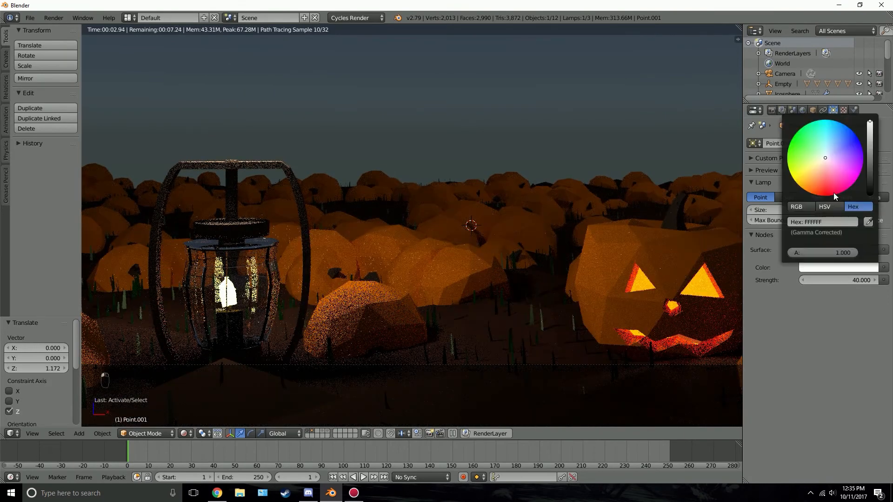
drag(820, 159, 819, 166)
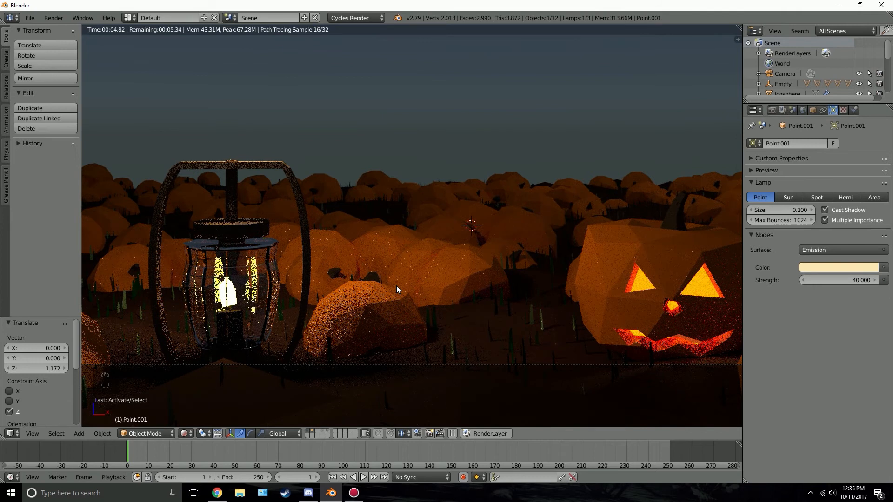
- Set the camera's depth of field focus object to Icosphere and verify that this is the carved pumpkin
key(z)
key(z)
key(z)
scroll(396, 285, down, 3)
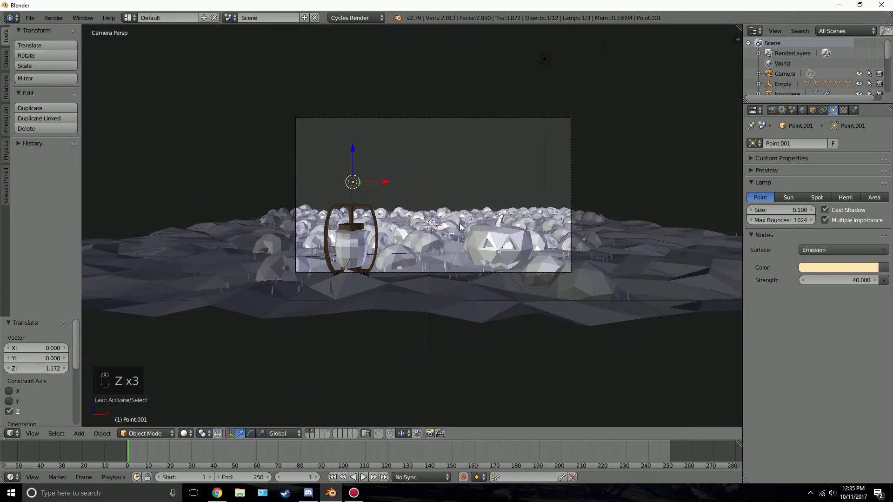
scroll(540, 170, up, 2)
right_click(606, 112)
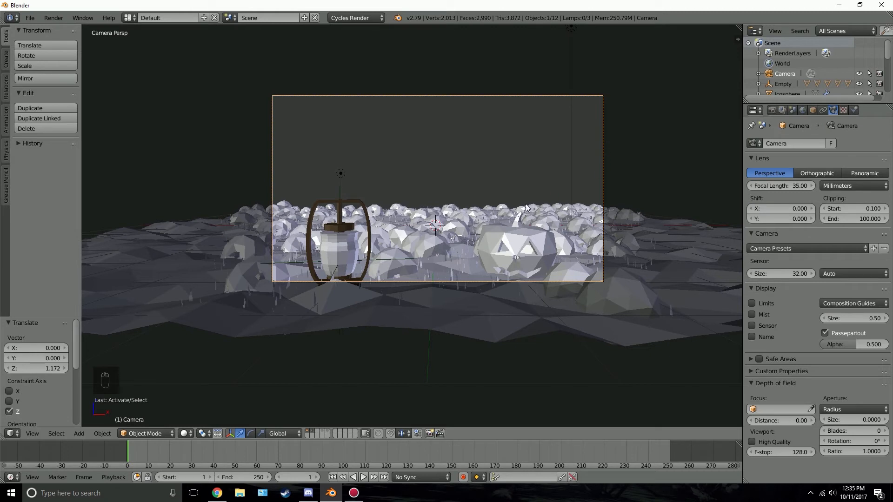
scroll(442, 241, up, 3)
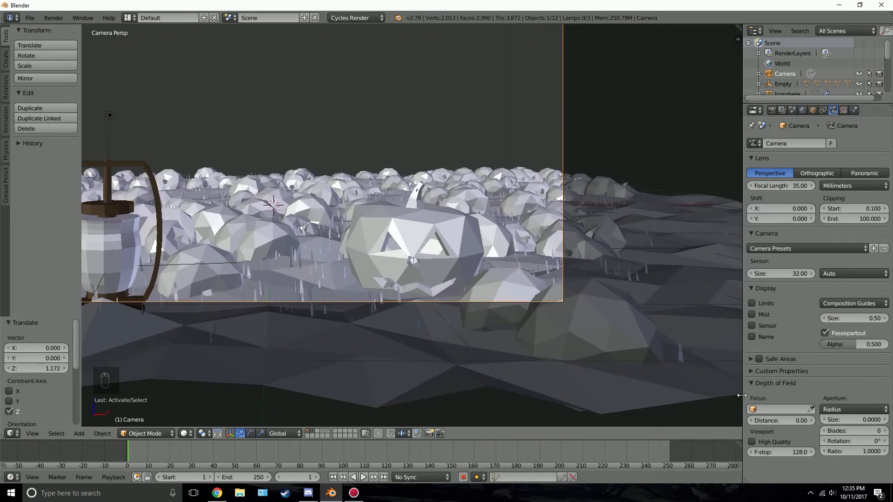
click(781, 409)
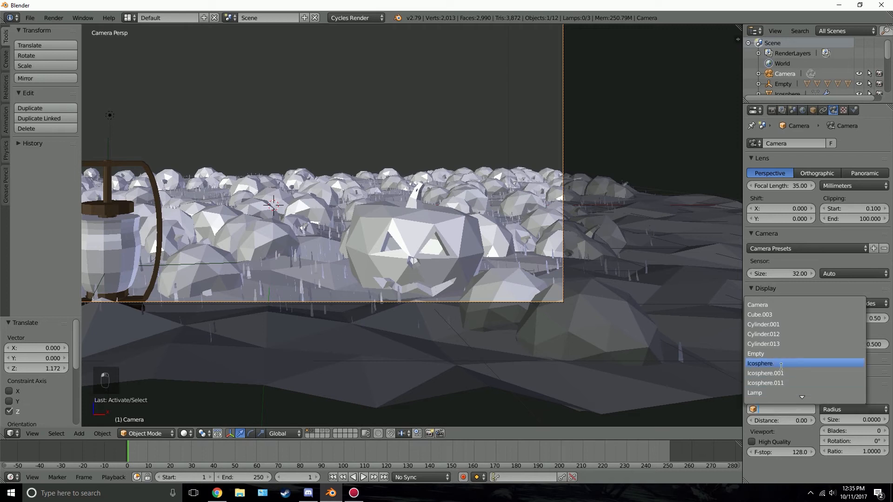
click(760, 363)
scroll(451, 248, up, 2)
right_click(442, 229)
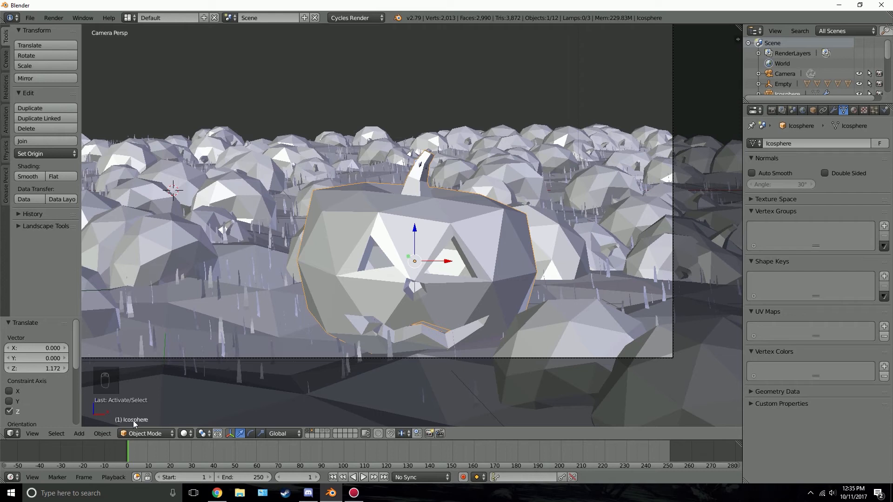
- Switch the camera's aperture type to F-stop with number 2.0 and check the blur in a rendered preview
right_click(673, 69)
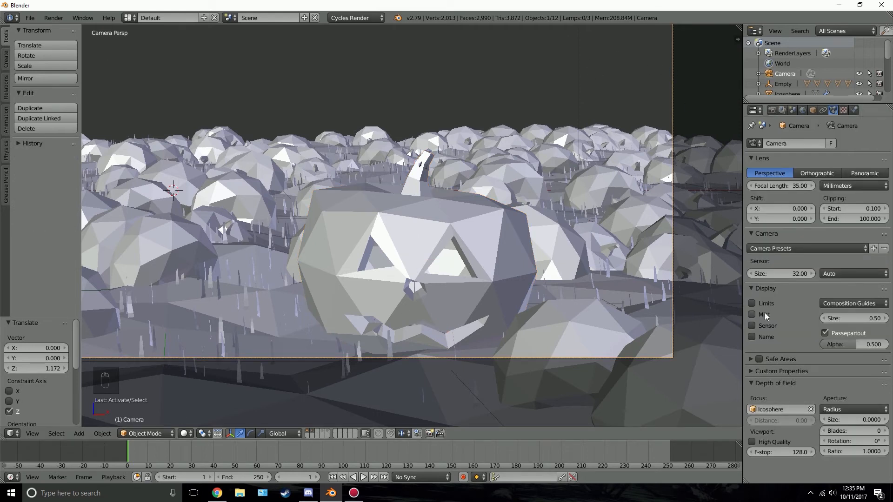
click(844, 409)
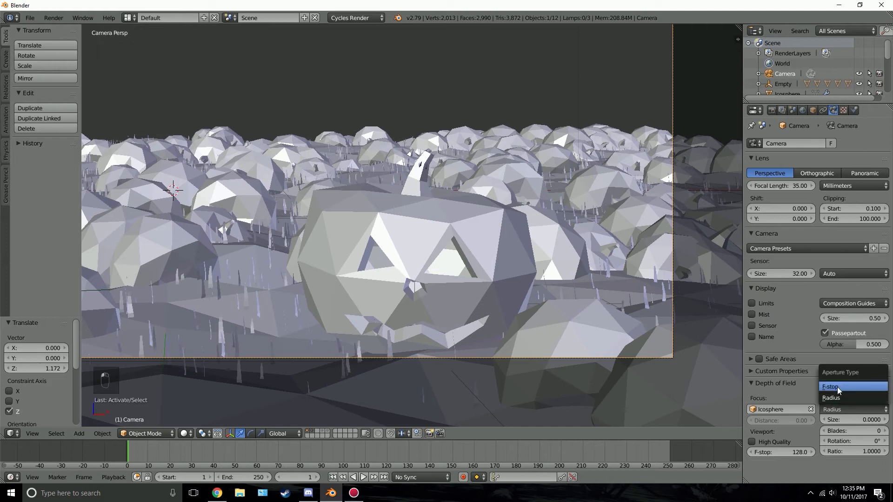
click(837, 387)
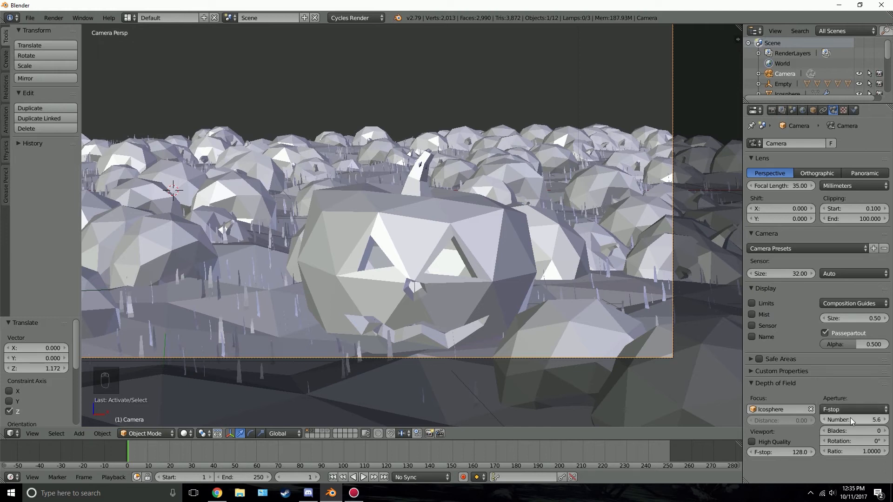
click(850, 420)
text(2)
key(Return)
scroll(504, 268, down, 3)
key(shift+z)
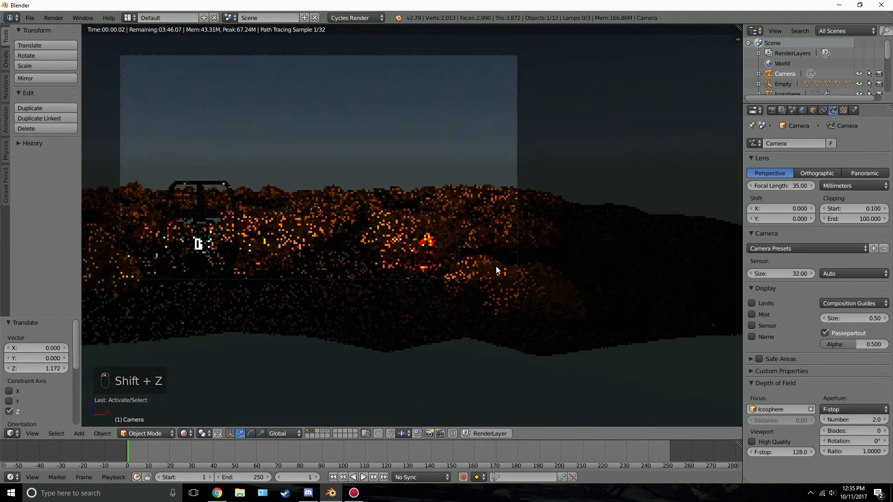
scroll(496, 266, up, 3)
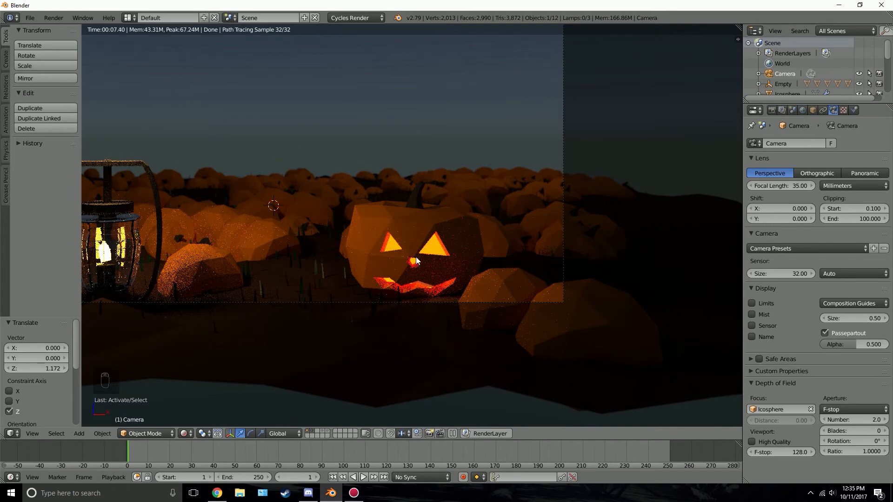
- Enable denoising for the render layer and set the render resolution scale to 100% at 1920 × 1080 px
key(z)
key(z)
key(z)
scroll(504, 223, up, 1)
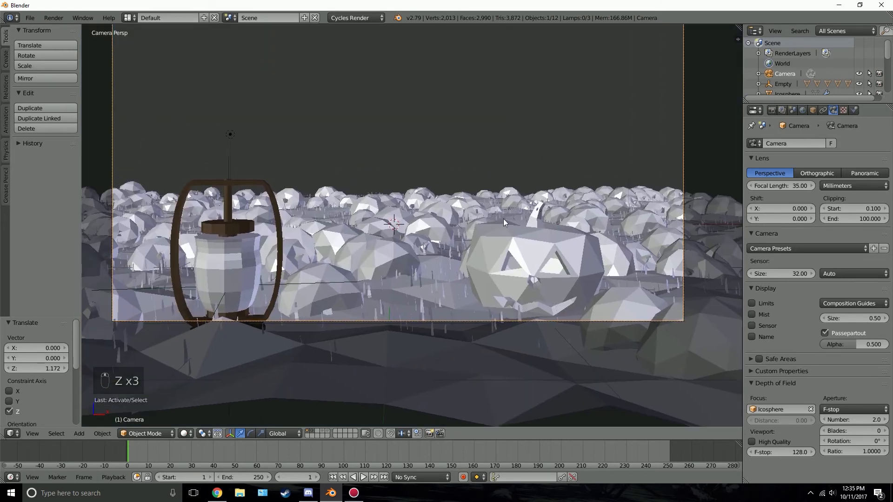
click(781, 110)
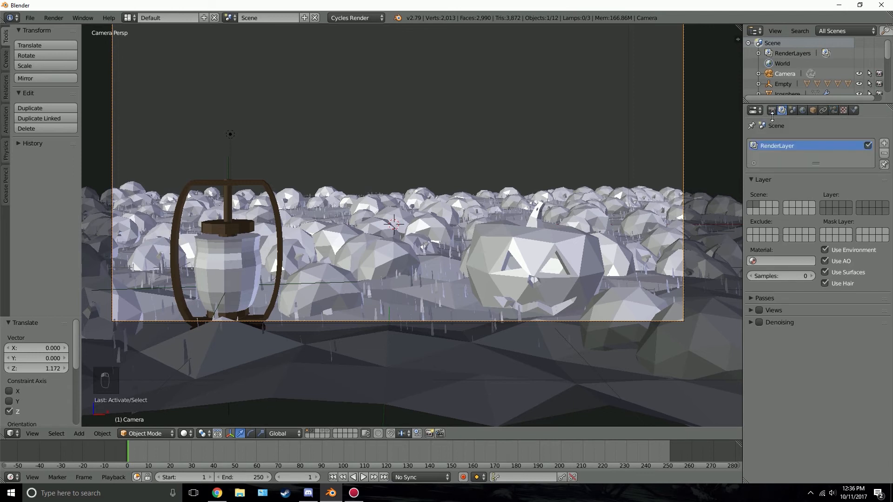
click(759, 322)
click(772, 110)
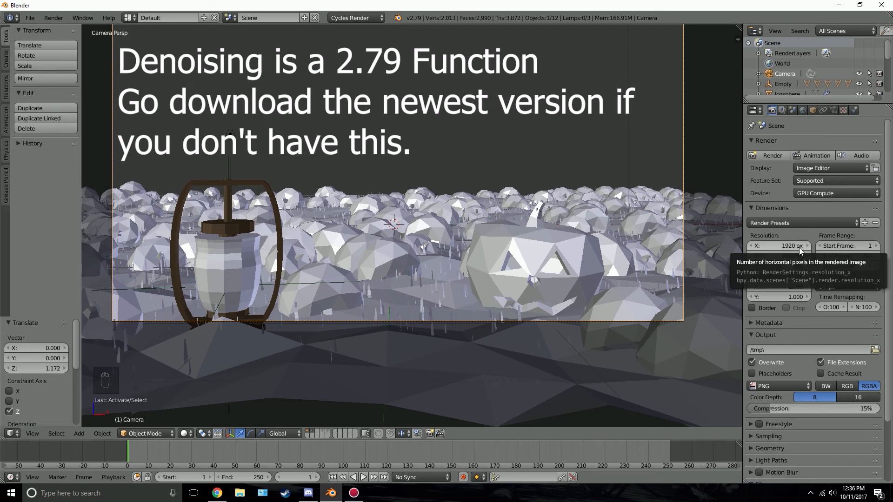
drag(770, 266, 813, 265)
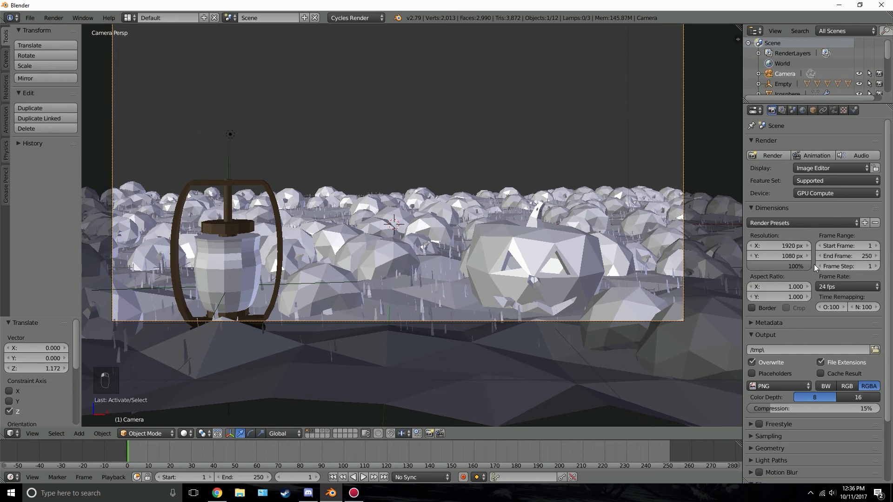
- Set the render samples to 400 and check the scene in a rendered preview
scroll(806, 326, down, 4)
click(773, 364)
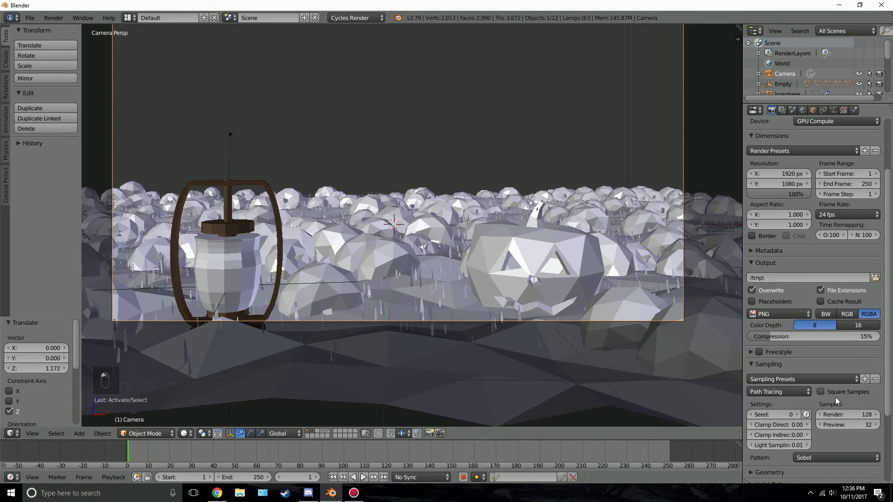
click(841, 412)
text(400)
key(Return)
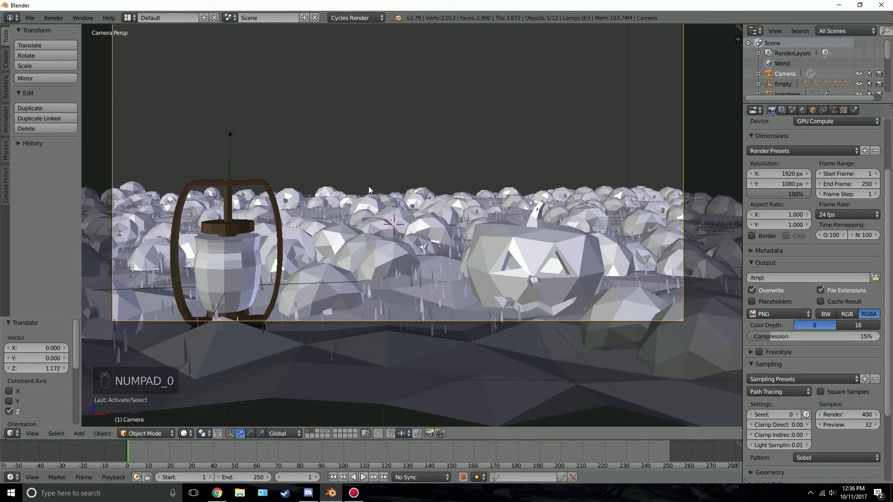
key(shift+z)
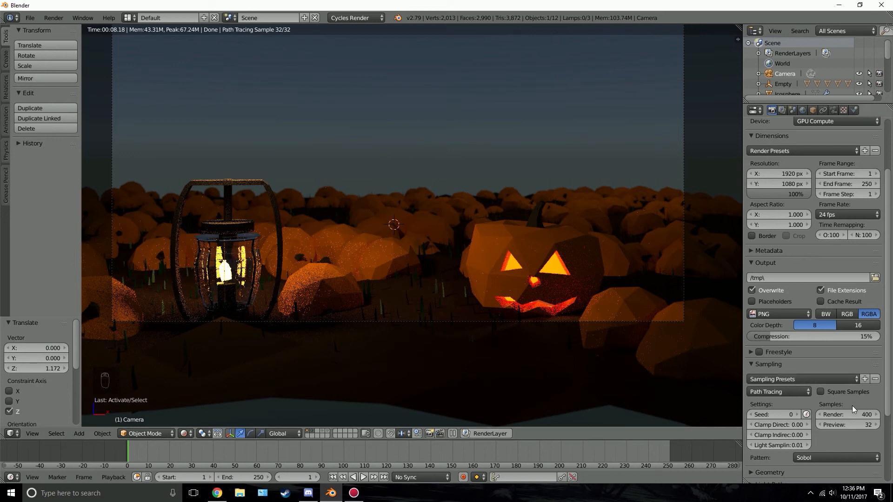
- Set the sampling option Clamp Indirect to 1.00
key(z)
click(778, 435)
text(1)
key(Return)
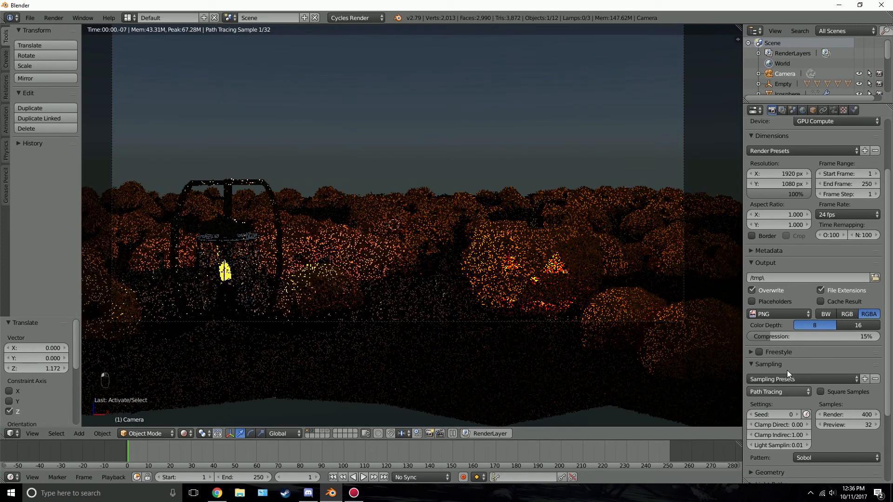
- Turn off reflective and refractive caustics in the light path settings and return the viewport to solid shading
click(781, 364)
click(769, 387)
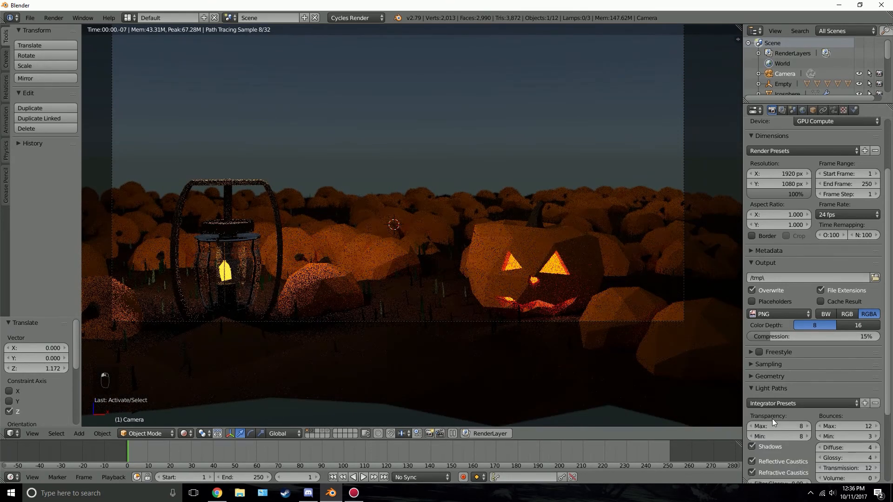
scroll(772, 418, down, 3)
click(771, 405)
click(768, 415)
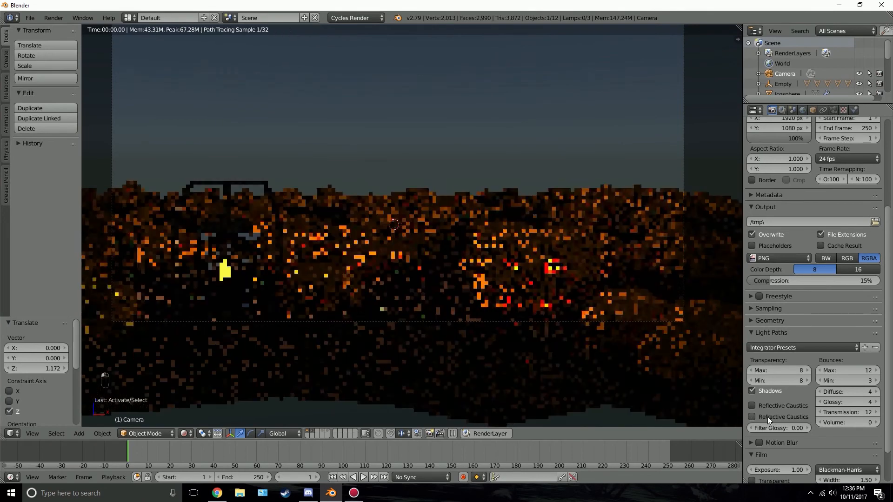
key(z)
key(z)
key(z)
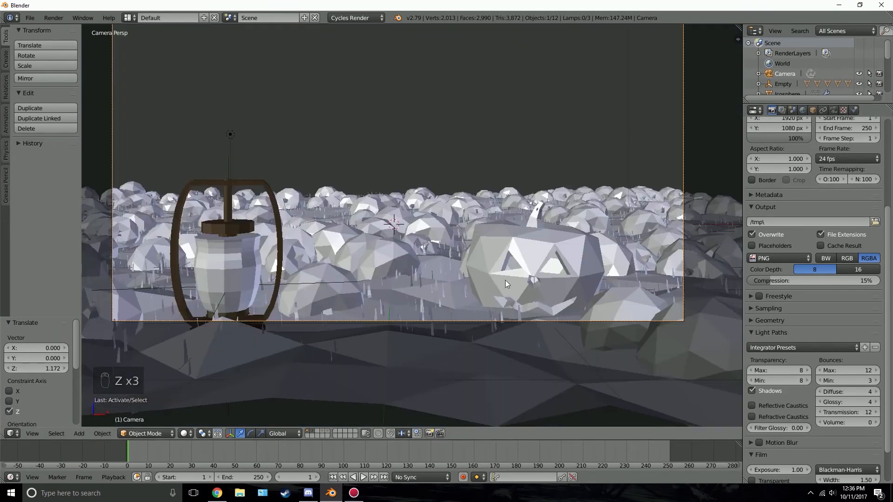
- Save the scene to the Desktop as Pumpkin Patch
scroll(769, 294, up, 7)
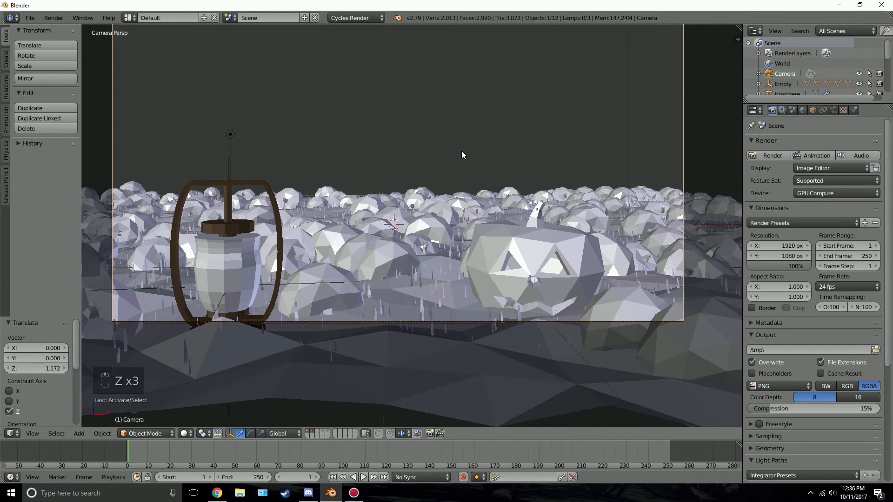
key(ctrl+s)
click(26, 131)
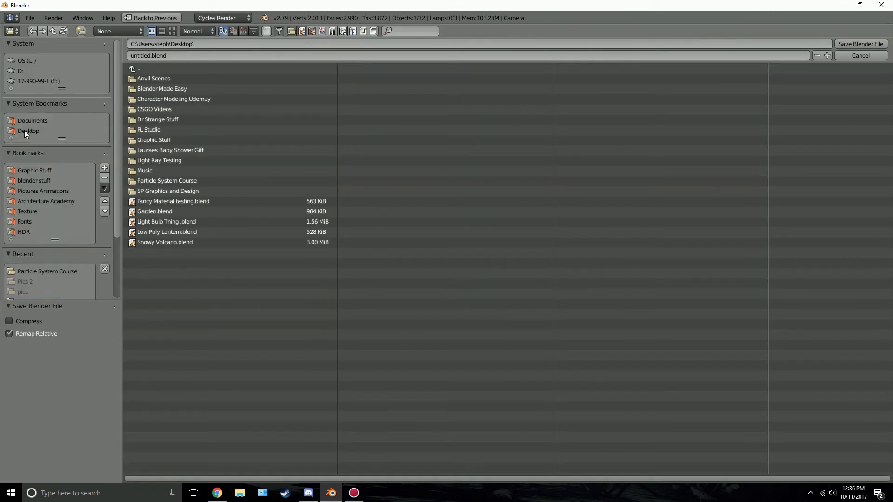
click(178, 56)
text(Pumpkin Patch)
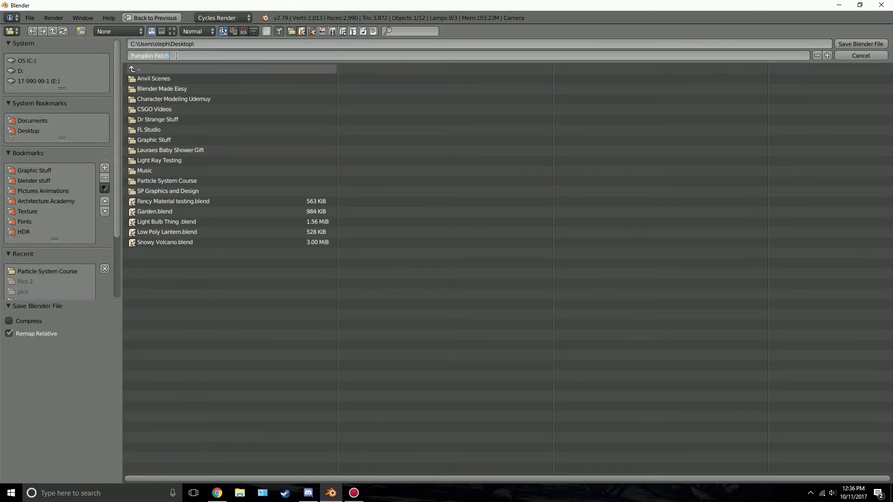
key(Return)
key(Return)
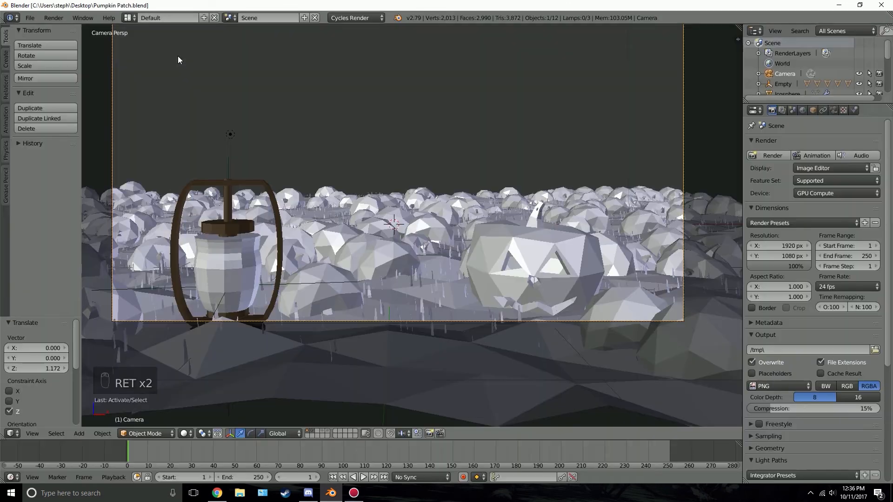
- Render the scene as a still image and return to the 3D view once it is done
click(762, 155)
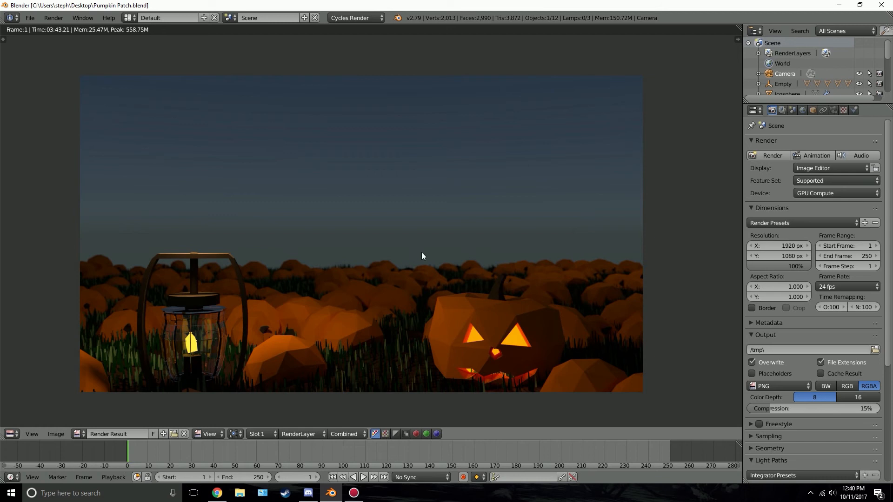
click(12, 434)
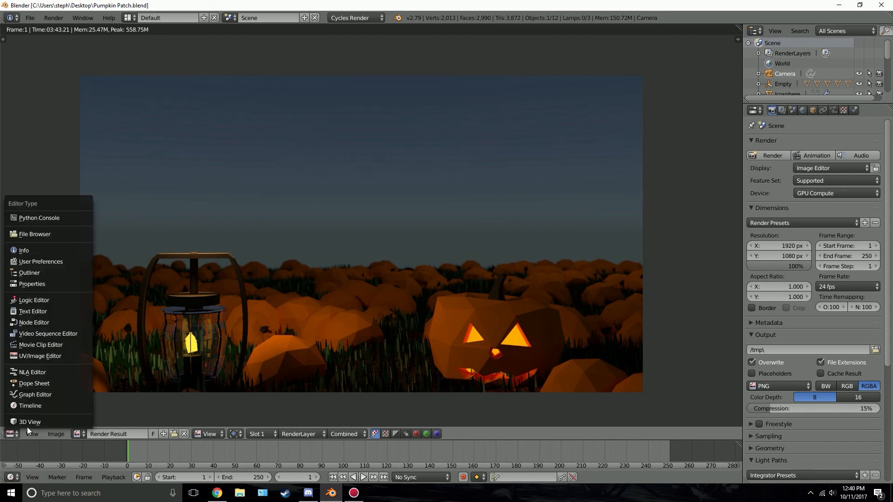
click(30, 422)
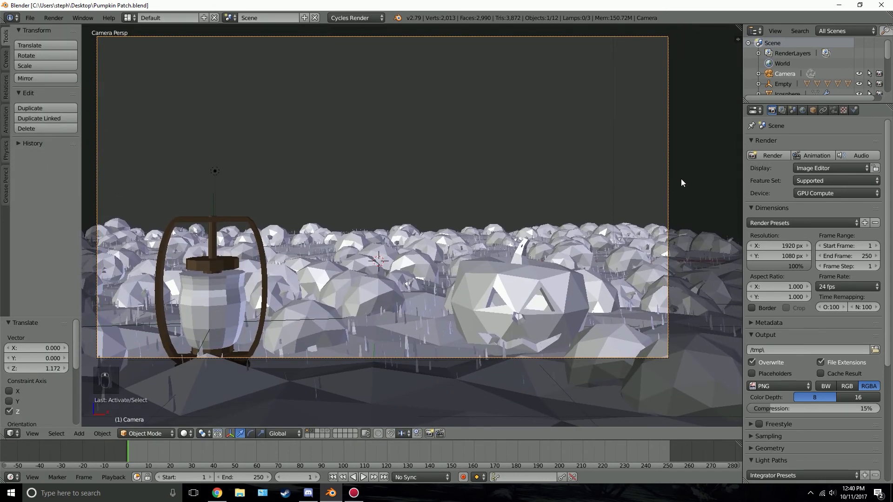
- Tilt the camera down by about 5.9° around the global X axis and check the framing in a rendered preview
key(r)
key(x)
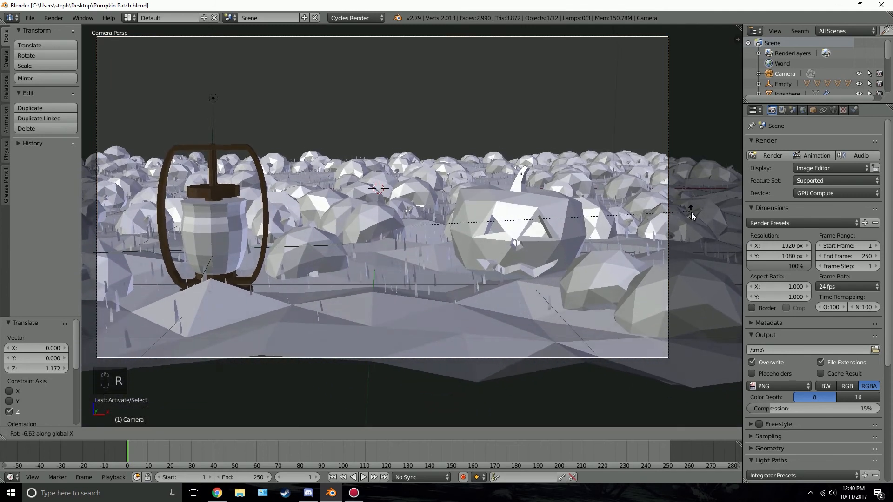
click(696, 208)
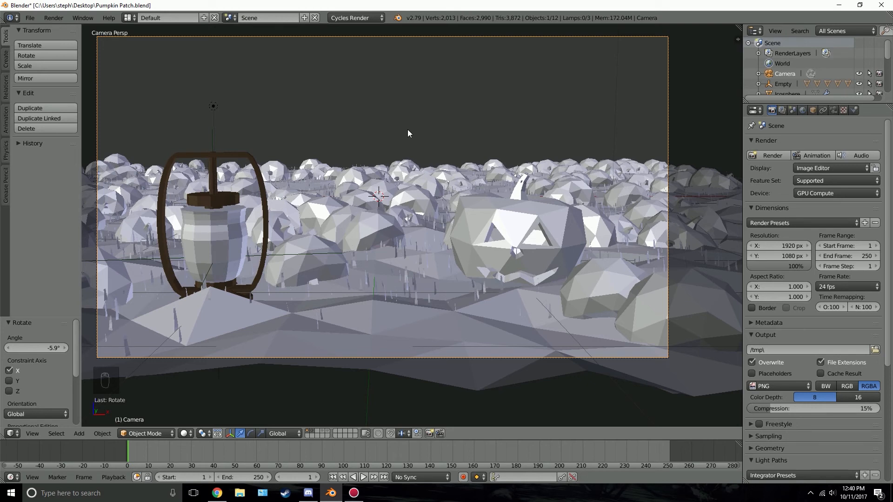
key(shift+z)
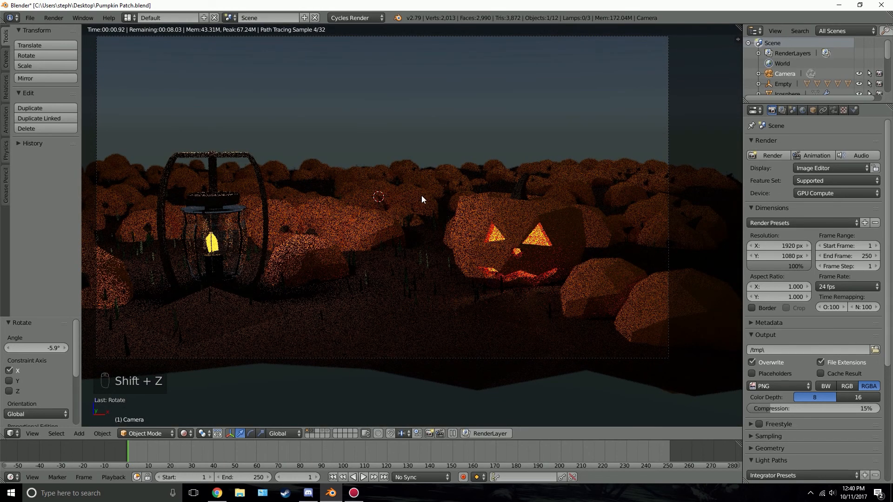
key(z)
key(z)
key(z)
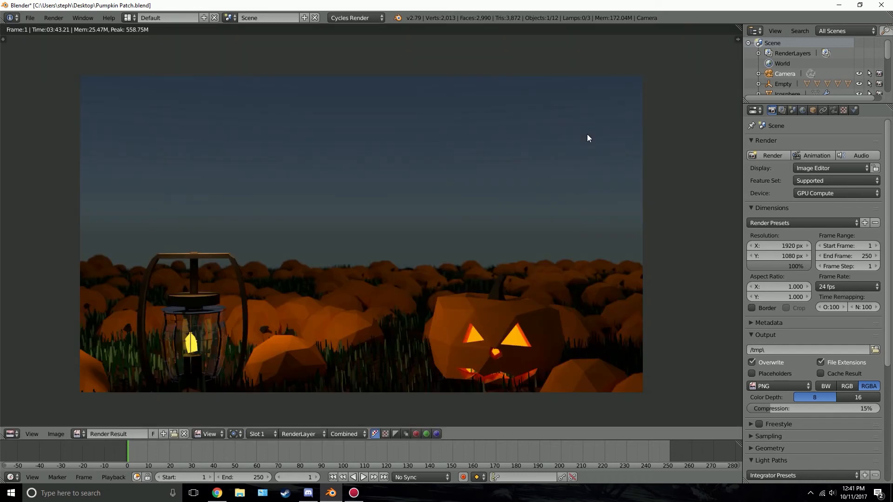
- Switch to the Compositing layout, enable compositing nodes and the backdrop, and expand the node editor over the two lower areas
click(129, 20)
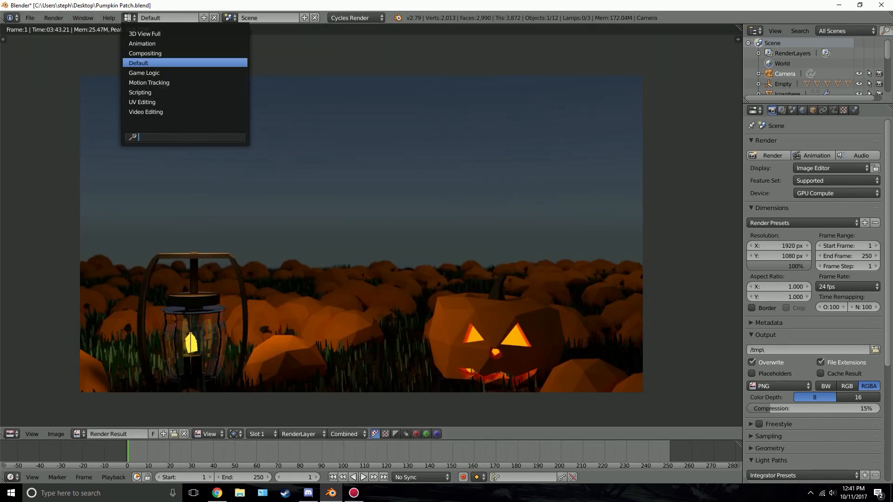
click(151, 53)
click(152, 288)
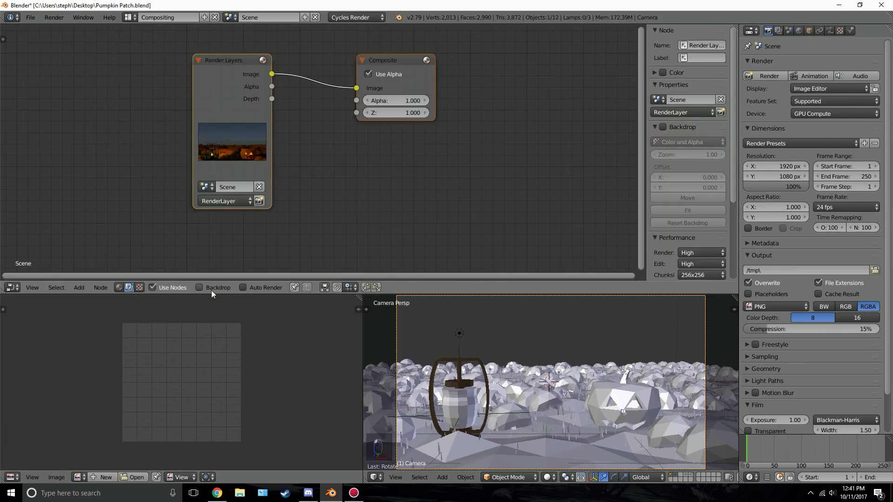
click(199, 287)
drag(361, 298, 383, 302)
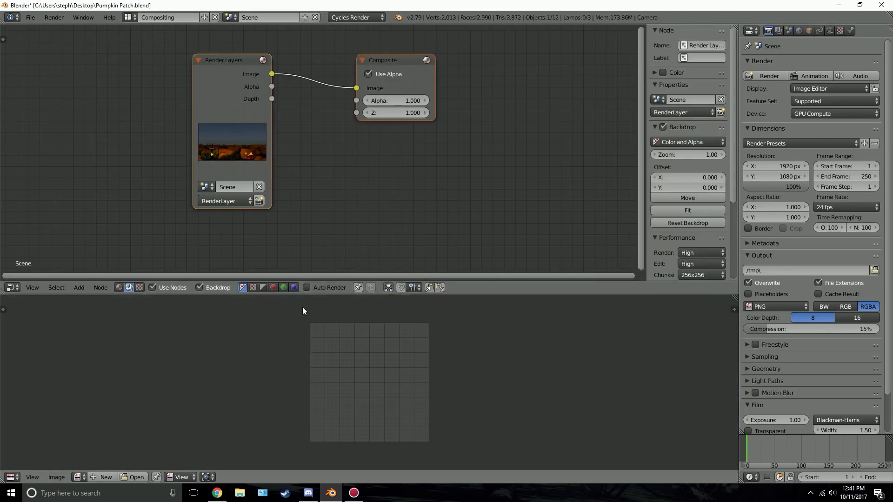
drag(3, 290, 4, 305)
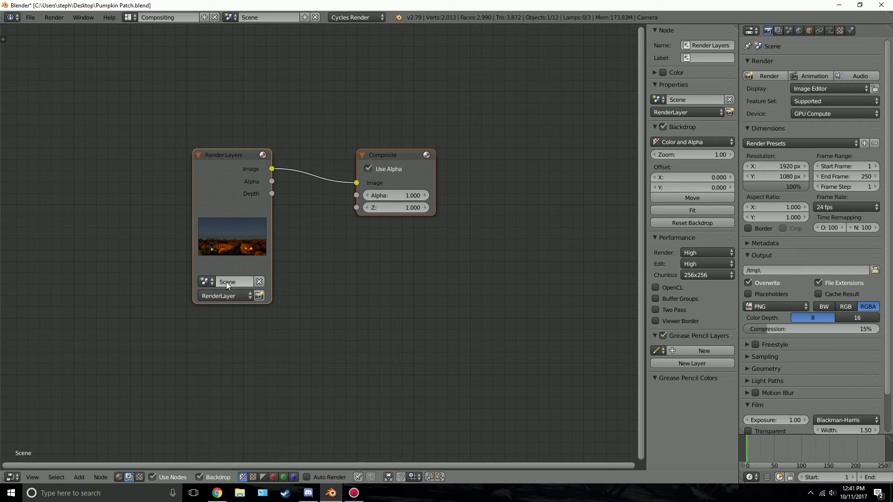
key(n)
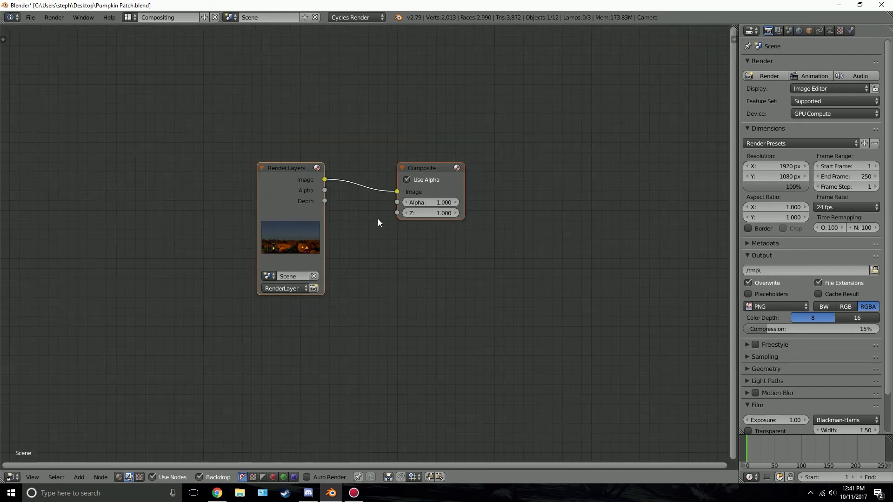
- Move the Render Layers node well away from the Composite node and insert a Glare node on their link
scroll(349, 210, down, 2)
middle_drag(349, 210, 488, 187)
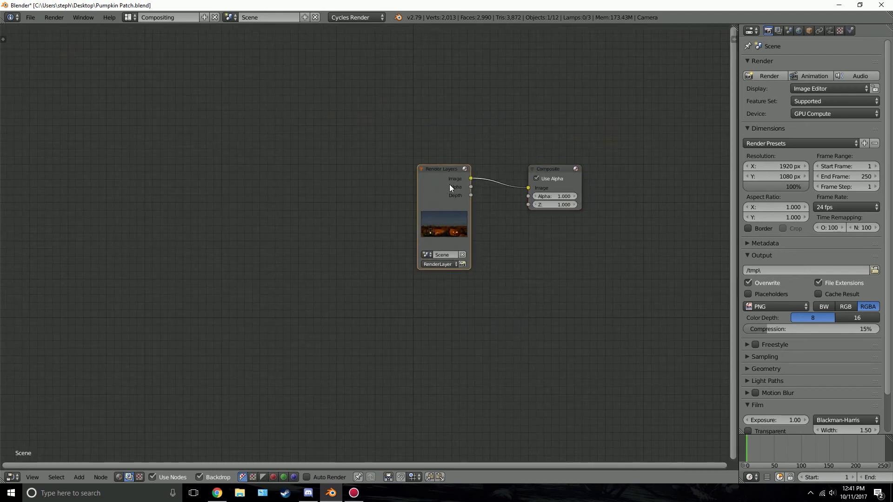
drag(449, 184, 176, 148)
scroll(267, 159, up, 1)
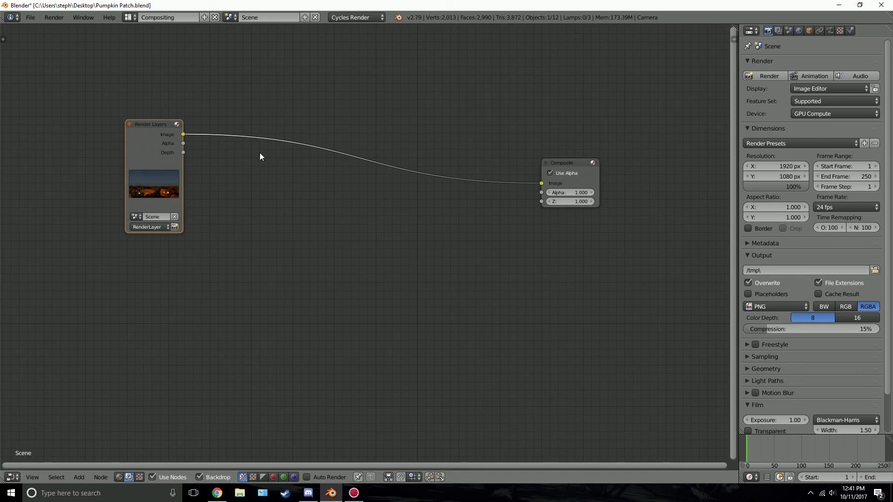
key(shift+a)
mouse_move(263, 206)
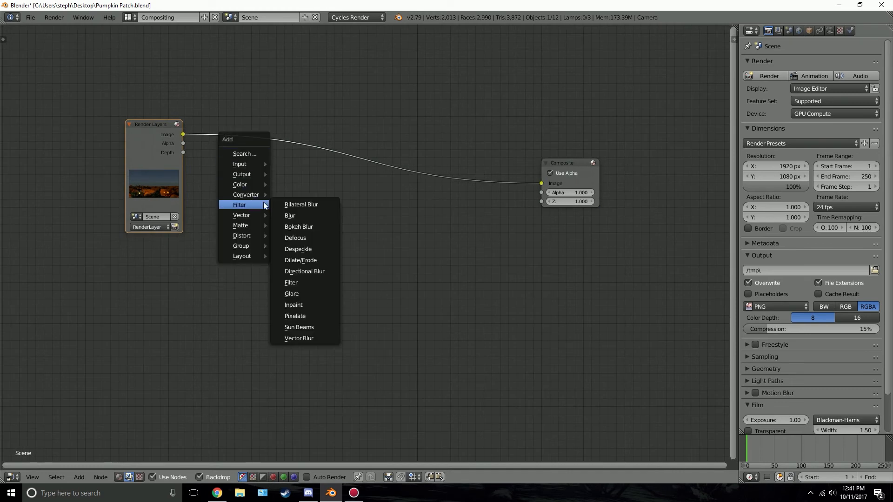
click(291, 293)
click(230, 114)
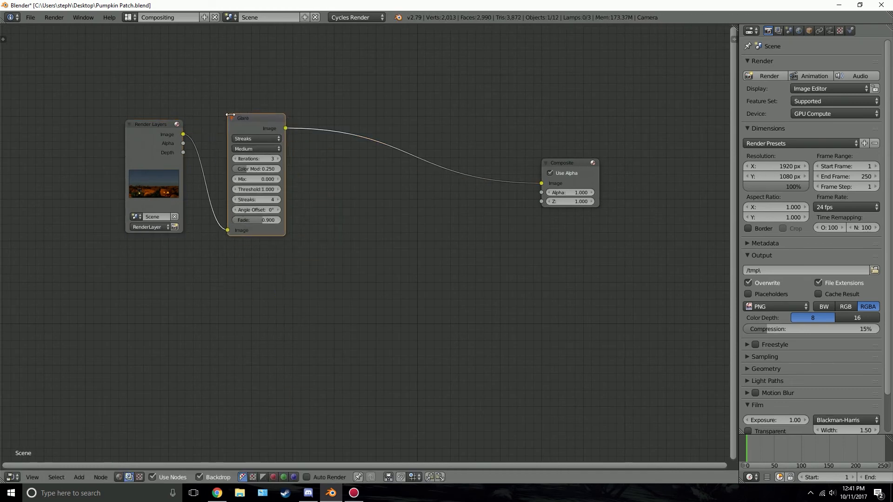
- Connect a Viewer node to the Glare output, place it below the Composite node and shrink the backdrop to fit
ctrl+shift+click(262, 126)
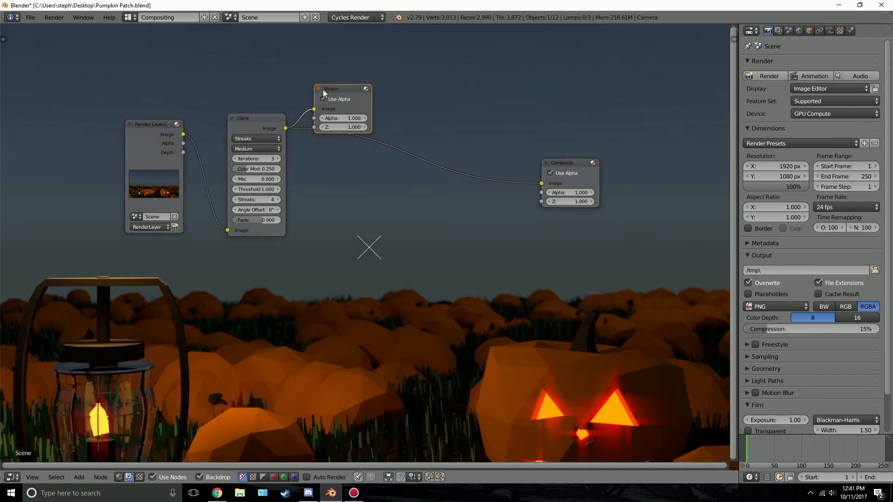
drag(323, 89, 570, 226)
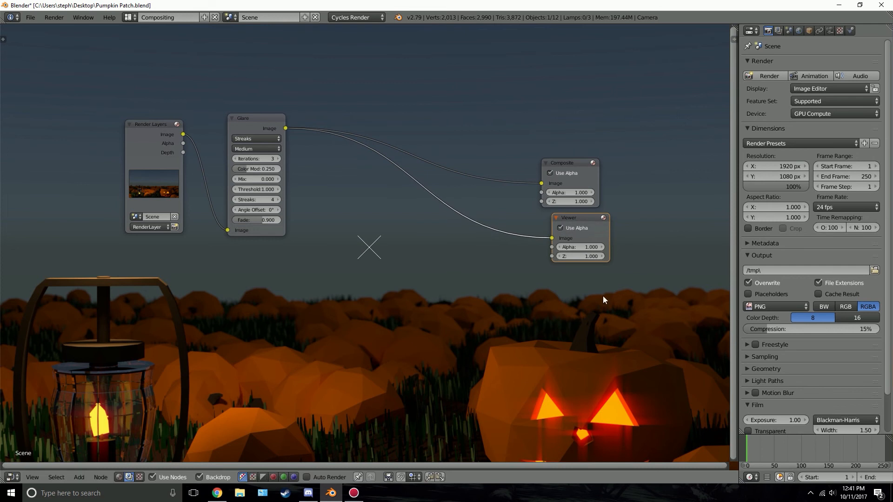
key(alt+v)
key(alt+v)
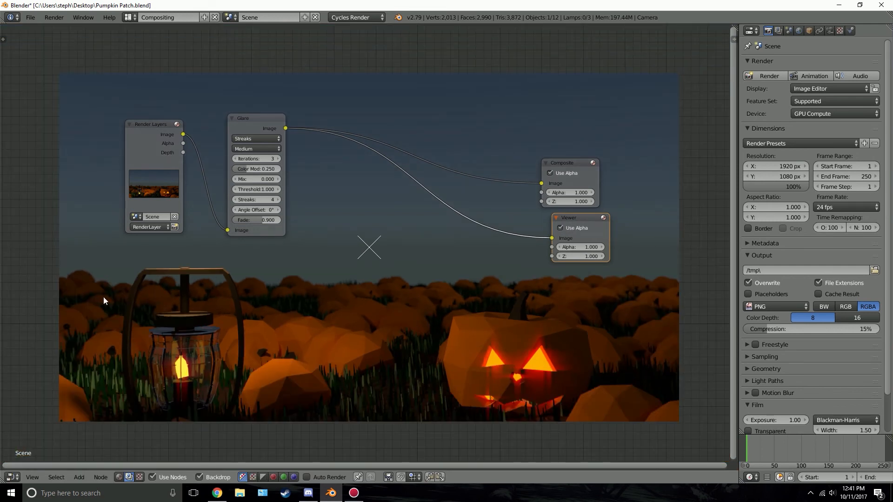
- Set the Glare node to Fog Glow with a mix of 1.000 and a threshold of 1.100
scroll(299, 244, up, 2)
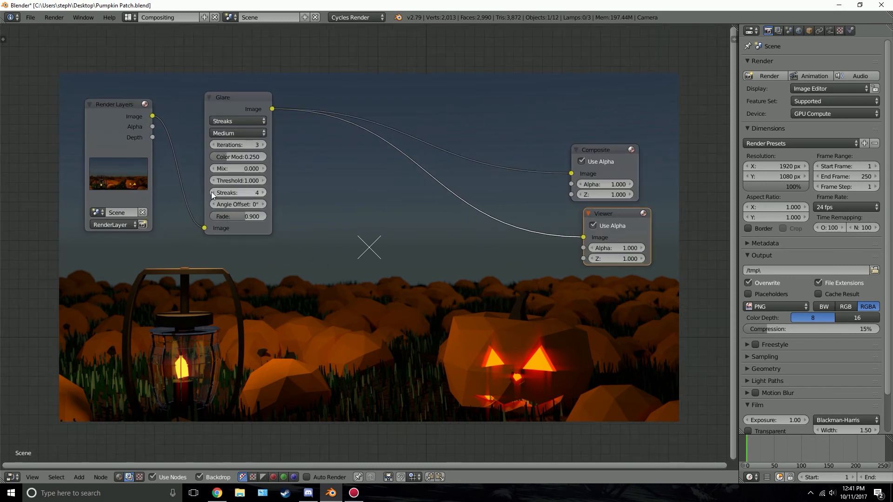
click(192, 76)
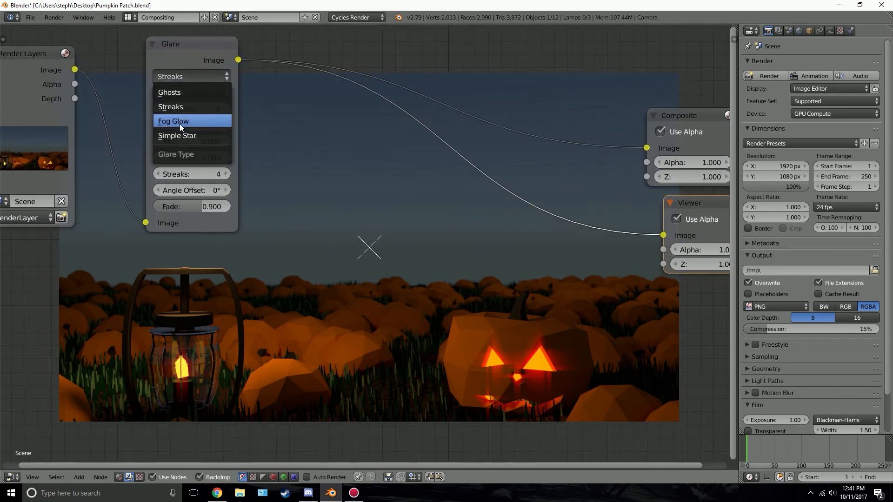
click(179, 121)
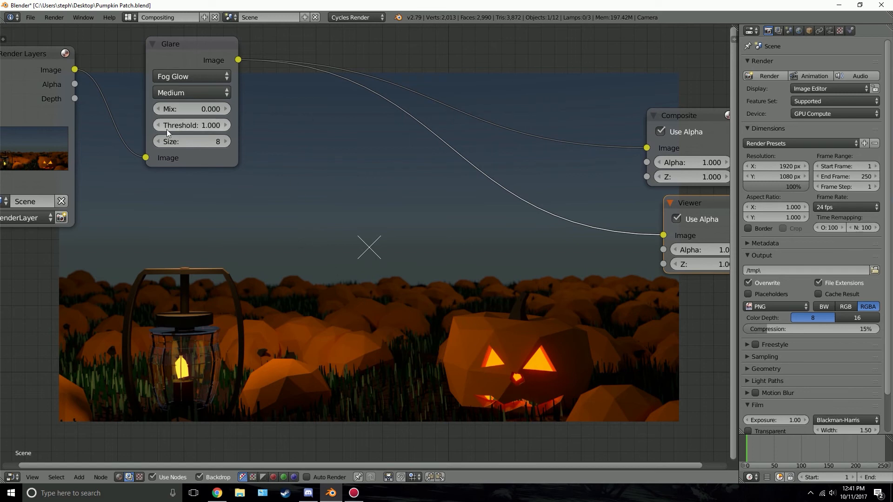
click(189, 110)
text(1)
click(328, 154)
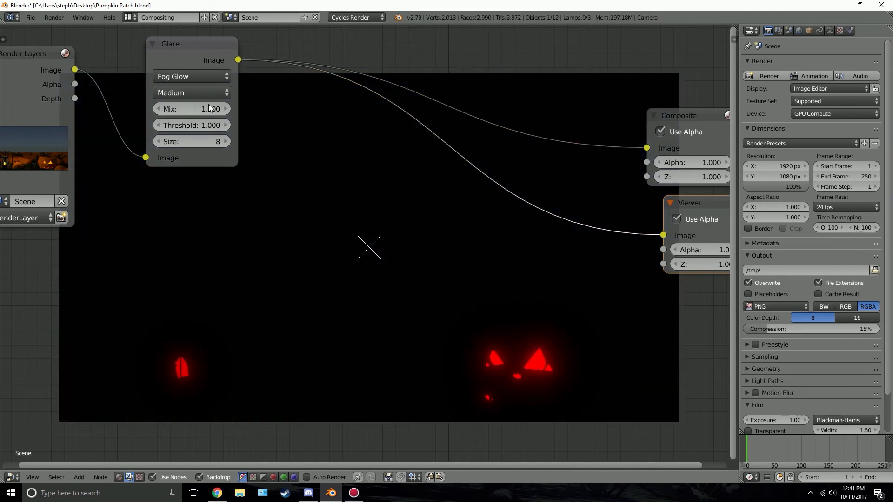
click(227, 126)
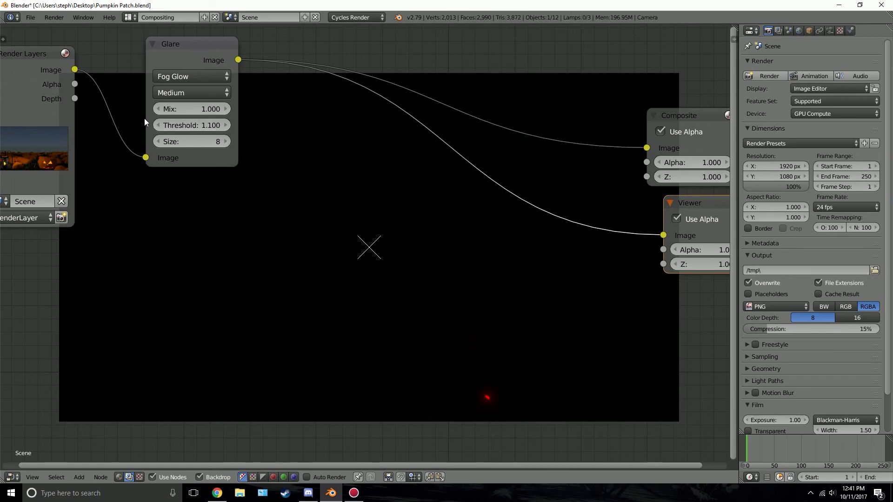
- Lower the Glare node's threshold to 0.900 and set its mix to 0.000
click(155, 125)
click(156, 125)
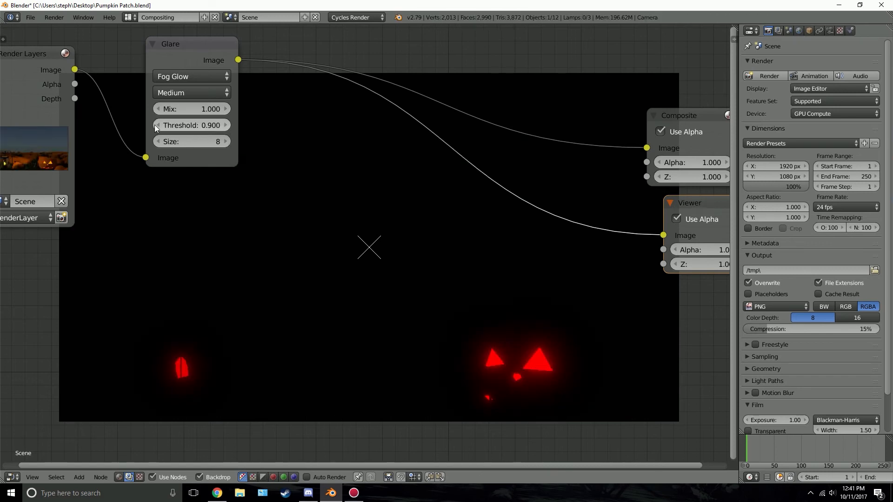
click(190, 106)
text(0)
key(Return)
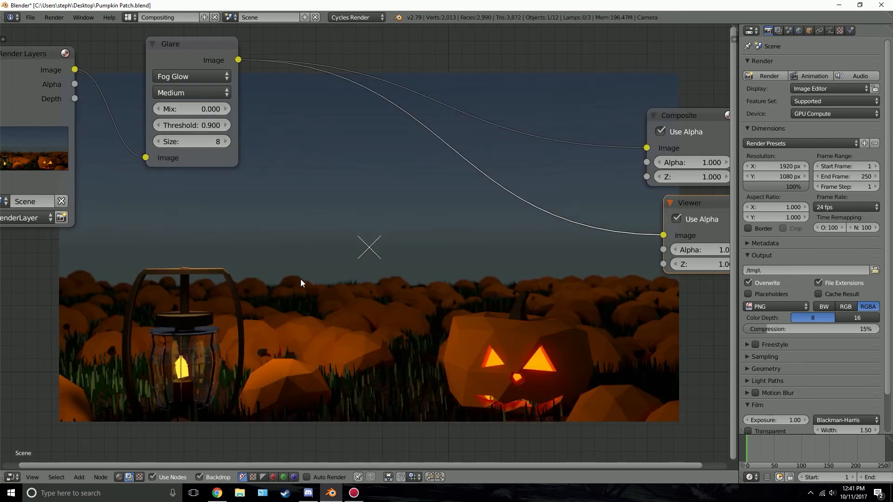
- Move the Render Layers and Glare nodes away from the outputs and insert a Color Balance node feeding both Composite and Viewer
scroll(465, 321, down, 6)
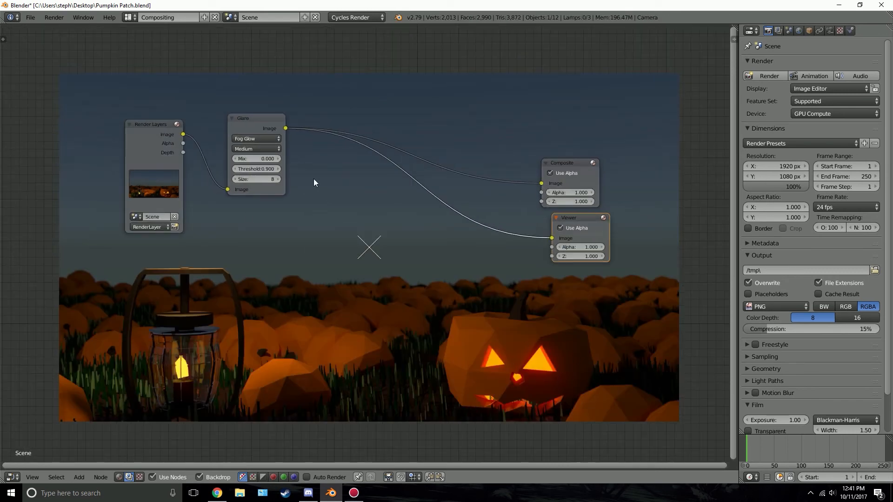
right_click(180, 142)
key(g)
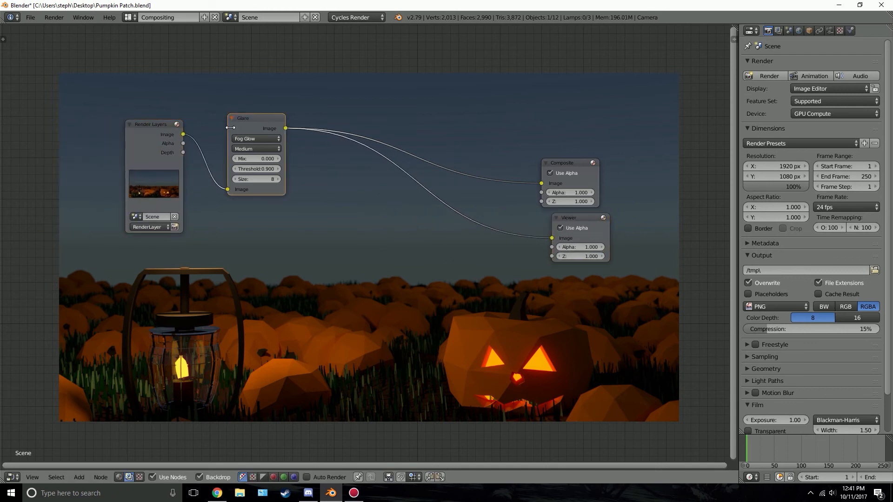
click(161, 153)
key(shift+a)
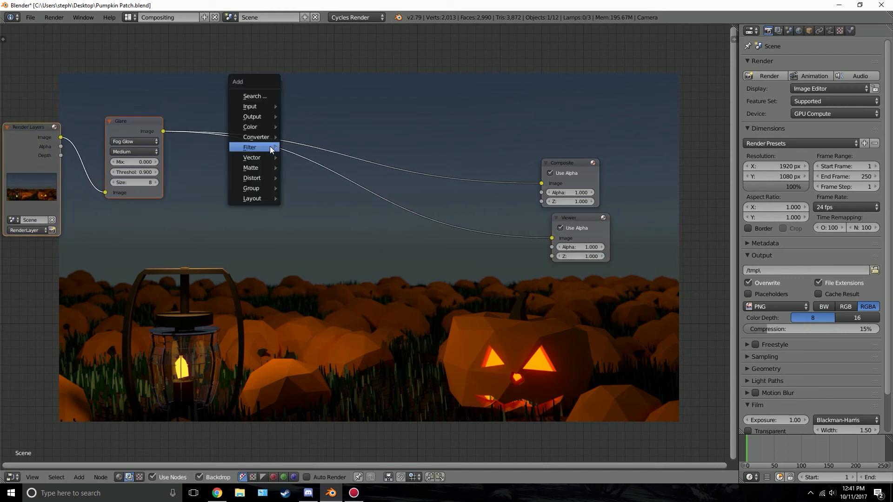
mouse_move(263, 125)
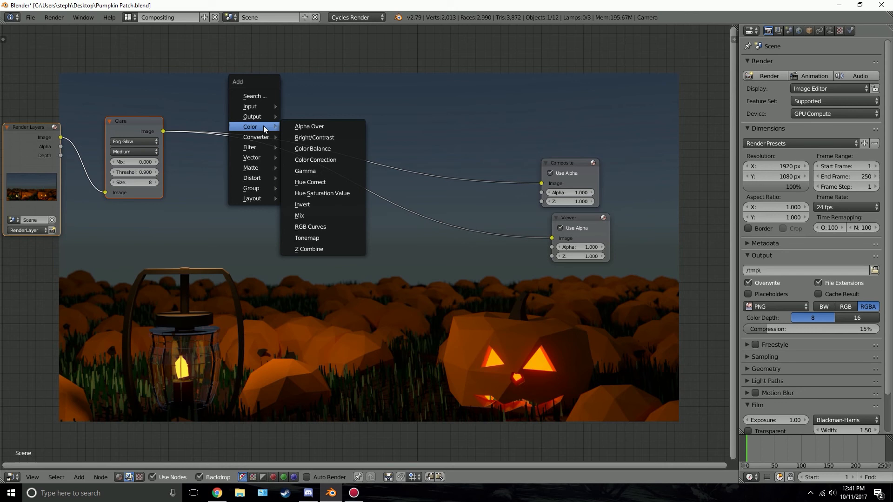
click(321, 148)
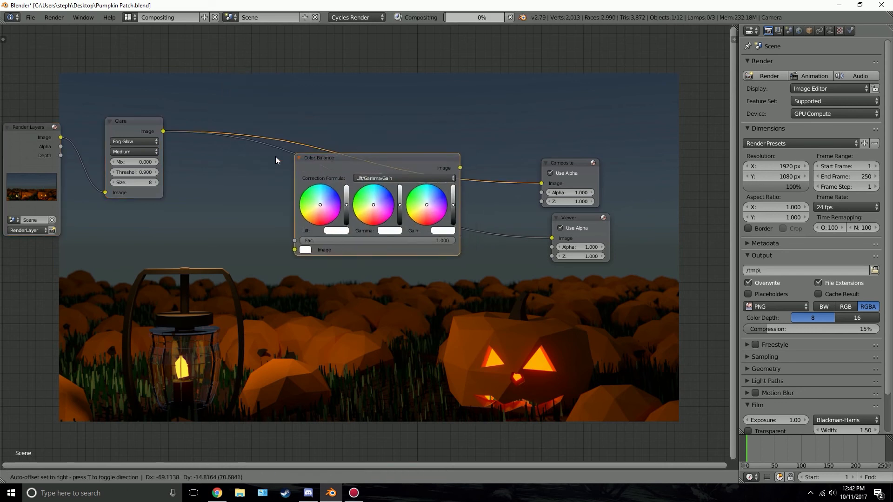
click(228, 167)
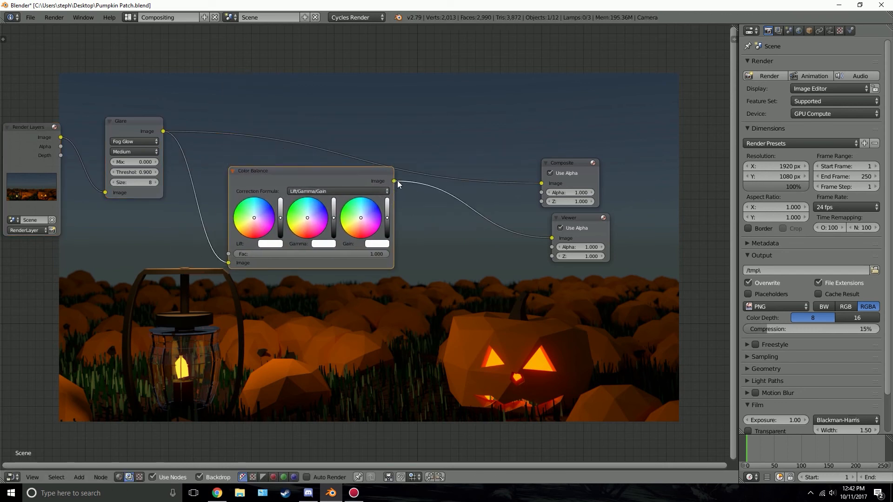
drag(394, 180, 541, 183)
drag(273, 167, 280, 136)
- Tint the Color Balance lift slightly warm, raise the gain brightness slightly and nudge the gamma colour
scroll(193, 162, up, 4)
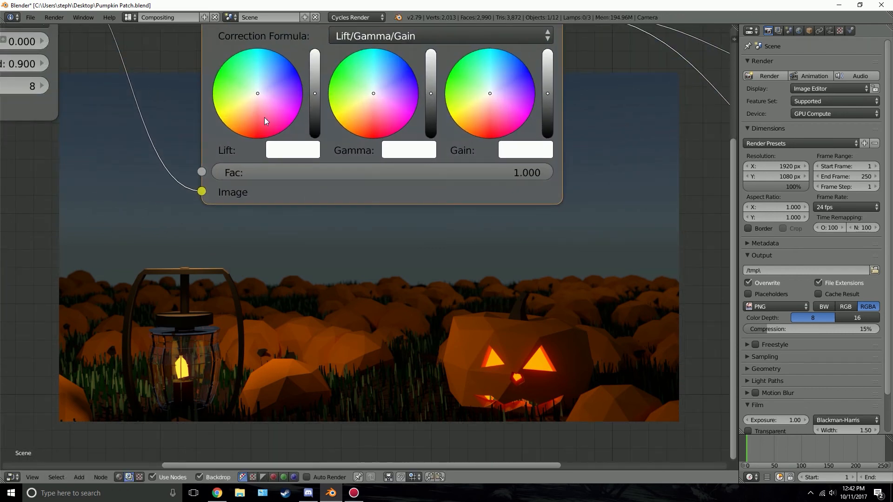
drag(258, 94, 255, 98)
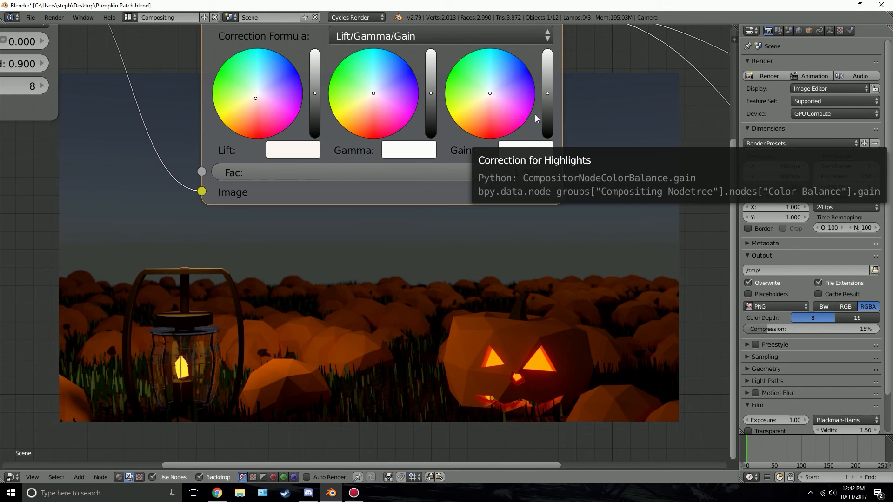
drag(548, 94, 548, 91)
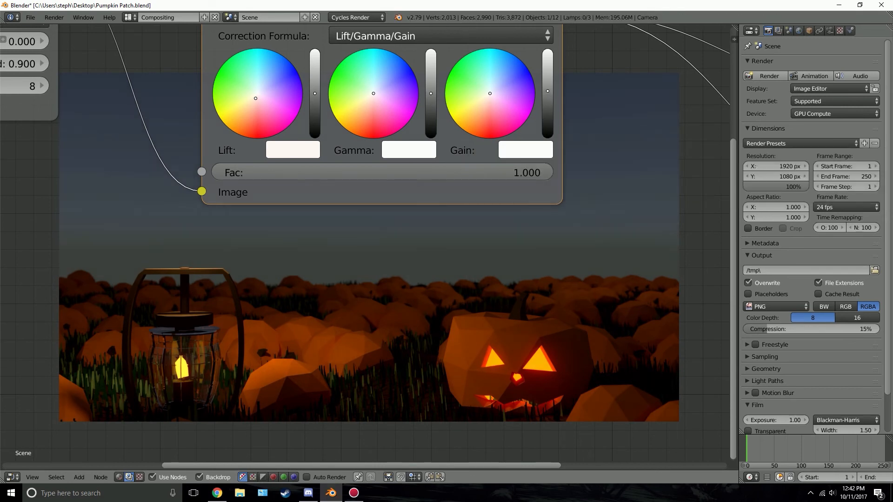
click(373, 96)
- Shift the Color Balance lift colour to a faint blue tint
drag(258, 98, 260, 91)
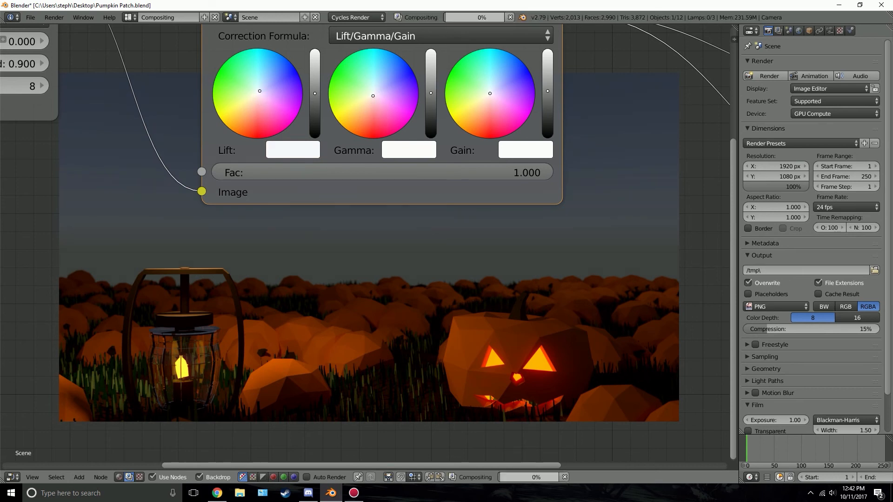
middle_drag(386, 228, 385, 248)
drag(249, 98, 251, 95)
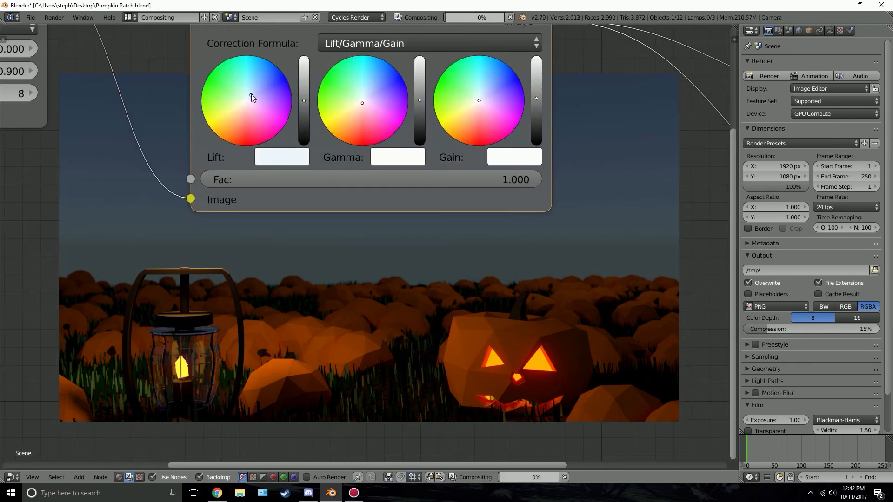
middle_drag(478, 297, 443, 342)
scroll(426, 217, down, 1)
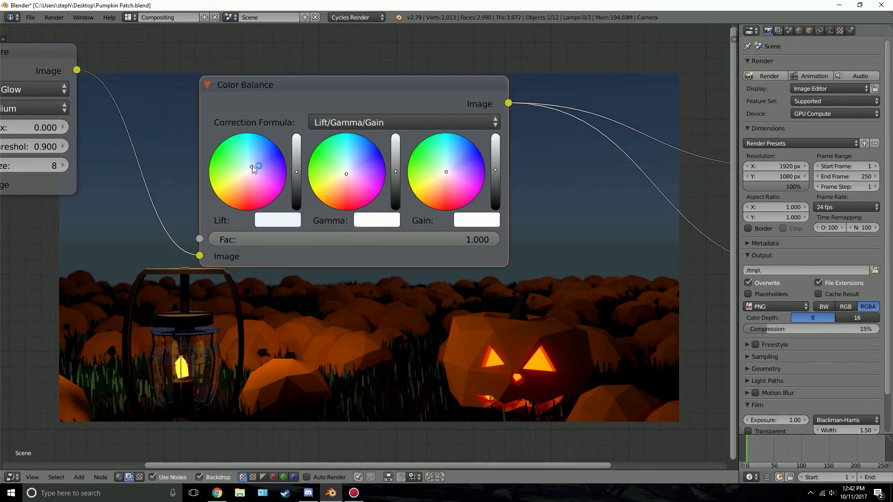
drag(252, 165, 249, 169)
- Add an unconnected Blur node between the Color Balance and output nodes, below their links
middle_drag(530, 312, 475, 168)
scroll(475, 168, down, 3)
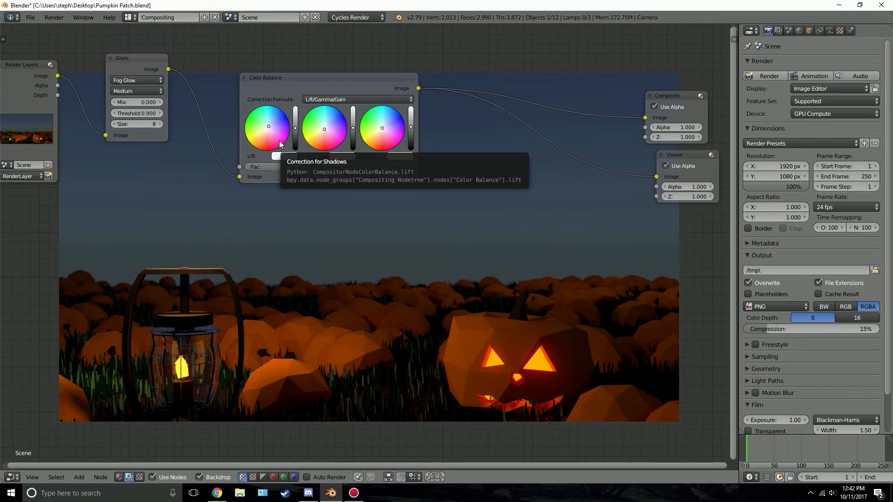
scroll(416, 168, up, 1)
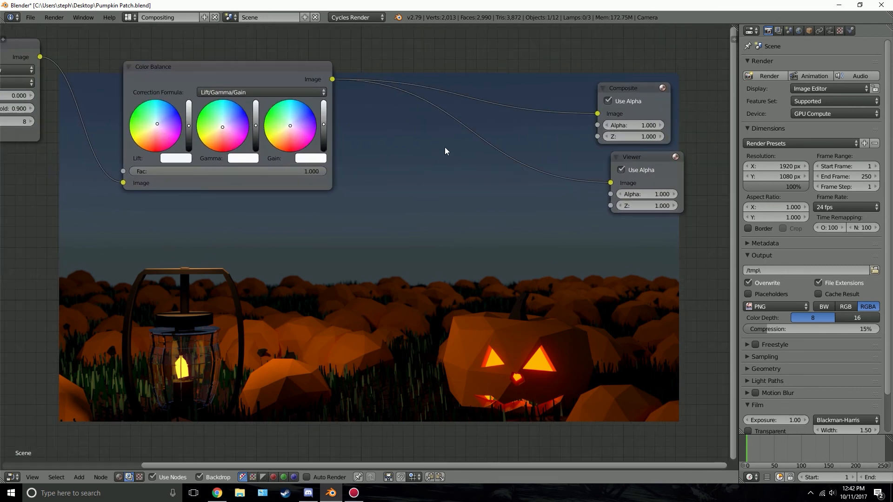
key(shift+a)
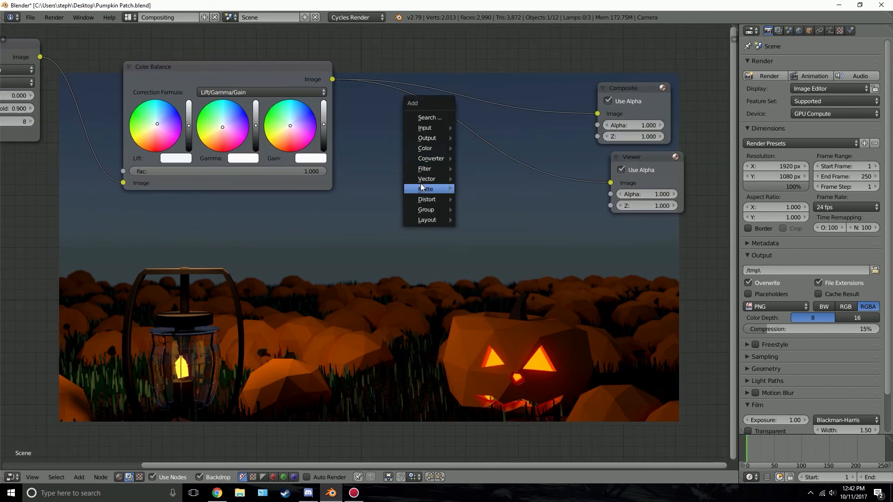
mouse_move(432, 166)
click(469, 176)
click(381, 194)
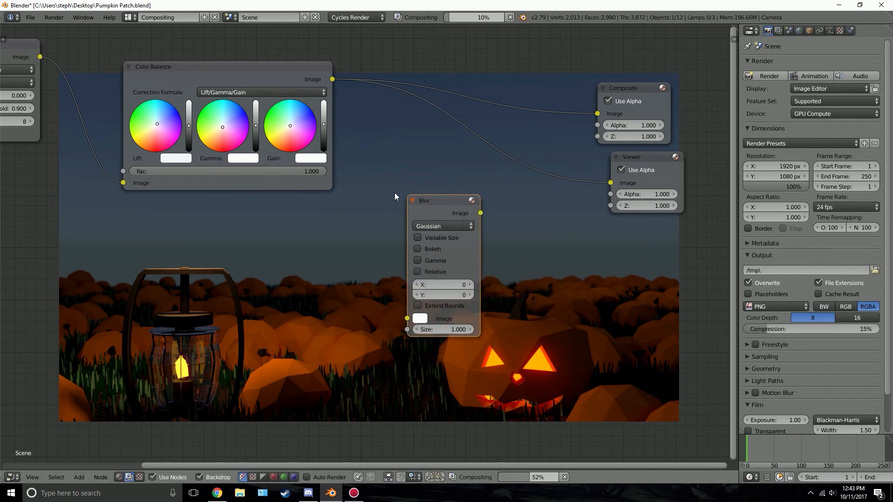
- Add a Lens Distortion node with Distort 1.000 beside the Blur node and connect it to the Blur image input
key(shift+a)
mouse_move(374, 200)
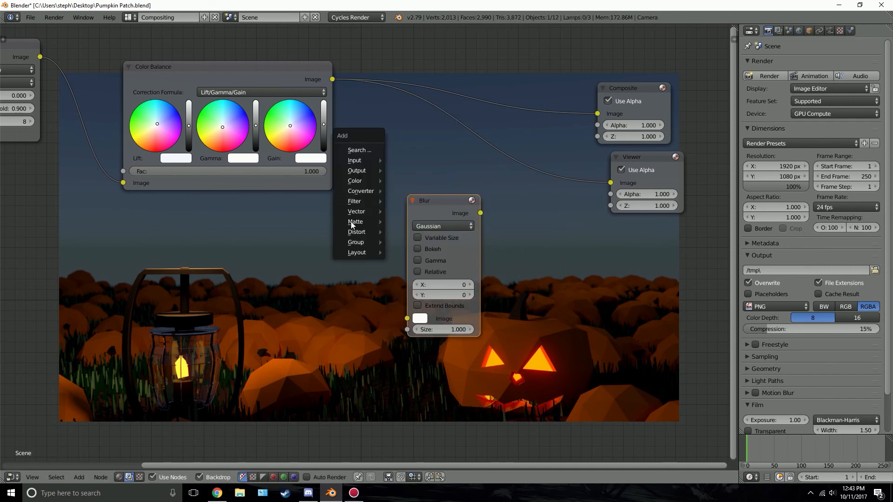
mouse_move(364, 231)
click(437, 288)
click(271, 215)
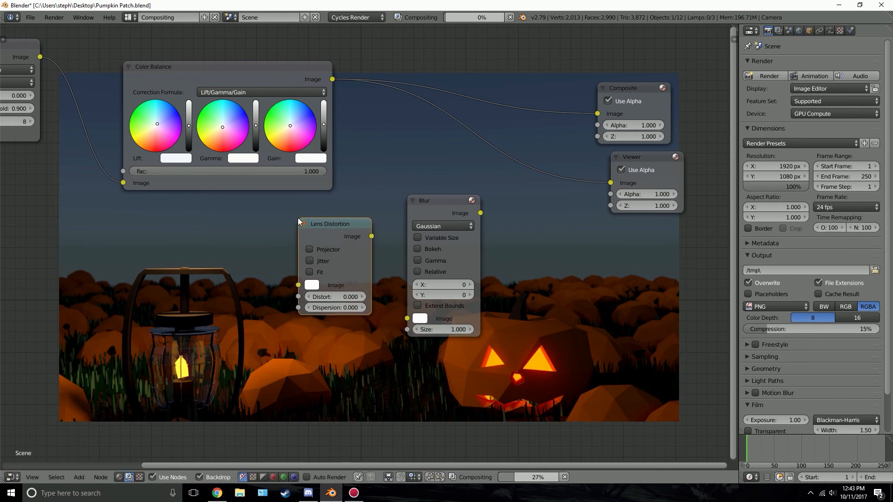
drag(371, 236, 409, 319)
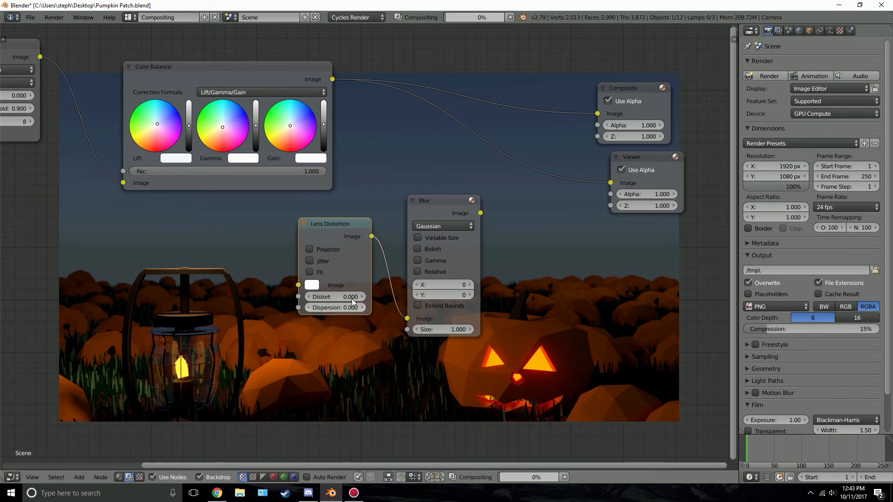
click(351, 297)
text(1)
key(Return)
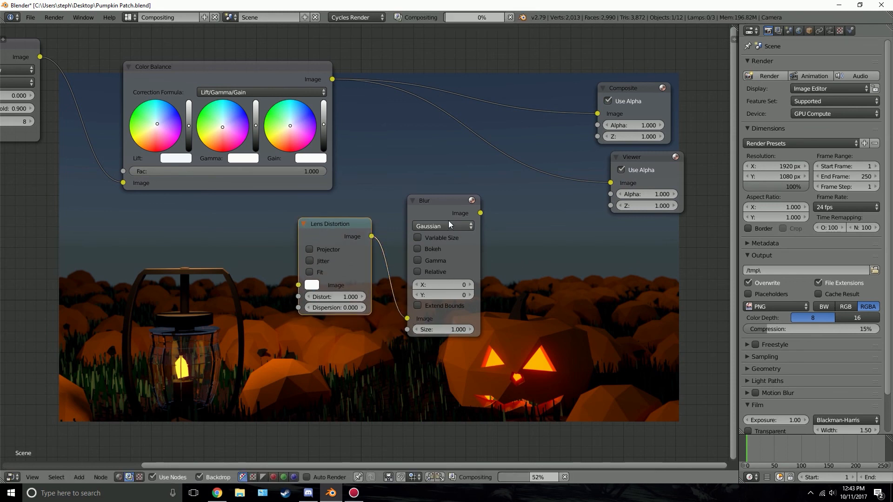
- Set the Blur node to Fast Gaussian and Relative with Y aspect correction and 20% in X and Y
click(441, 226)
click(432, 156)
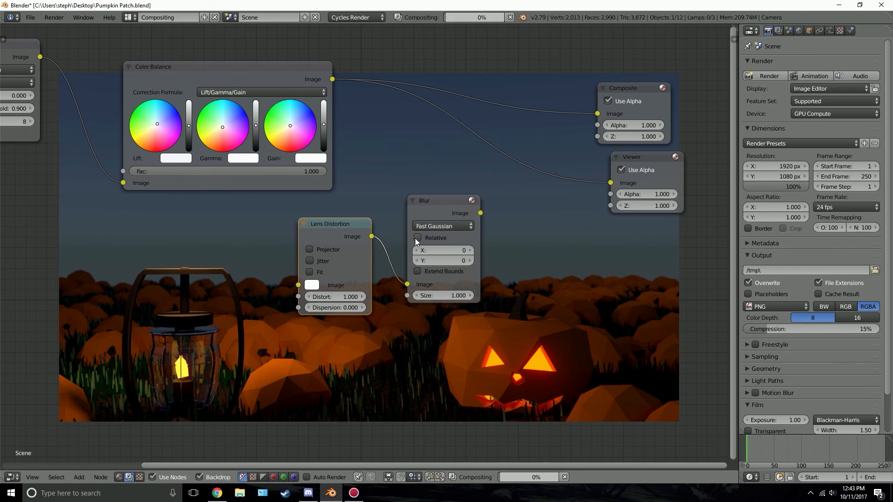
click(417, 237)
click(445, 261)
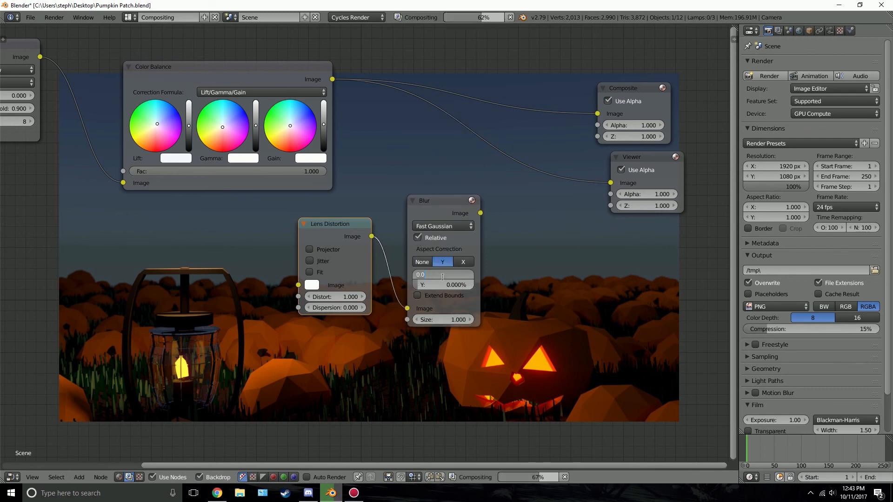
click(442, 275)
text(20)
key(Tab)
text(20)
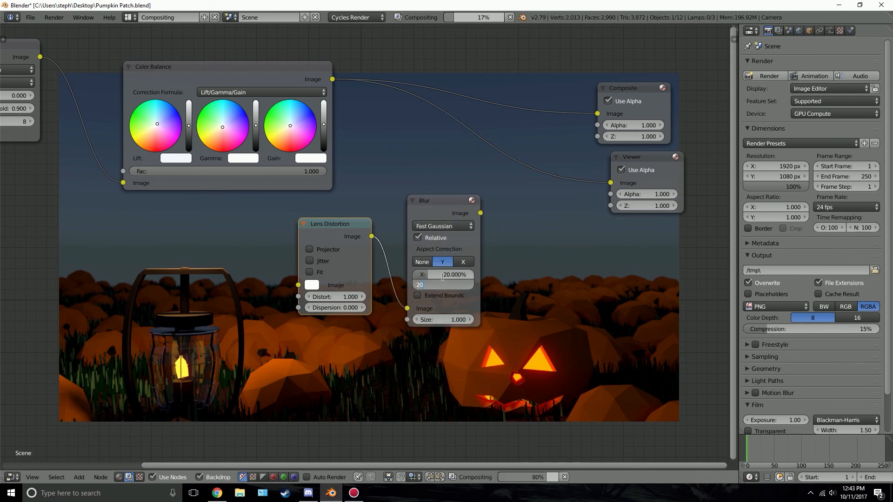
key(Return)
- Insert a Mix node before the Viewer, feed the Blur output into its second image input and set it to Multiply
key(shift+a)
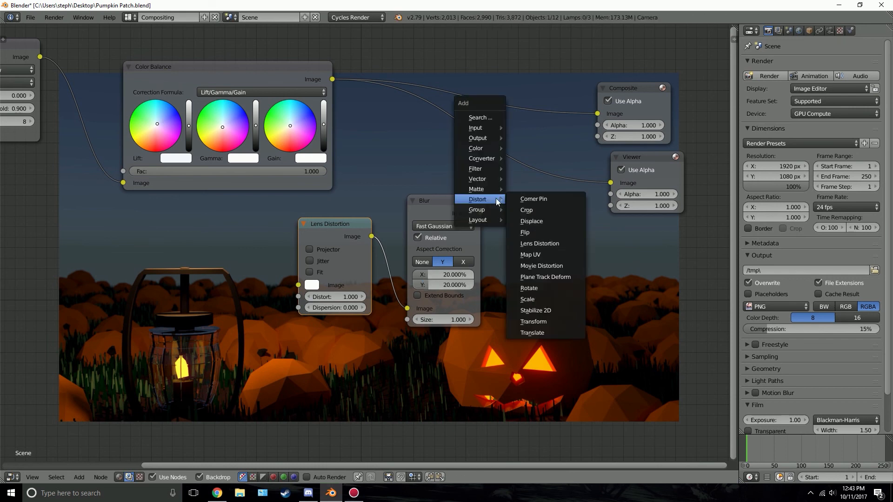
mouse_move(488, 148)
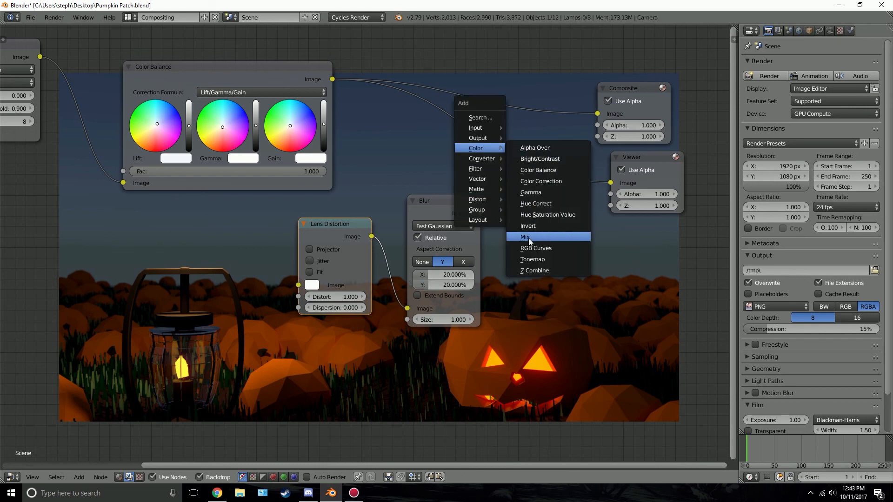
click(528, 238)
click(482, 137)
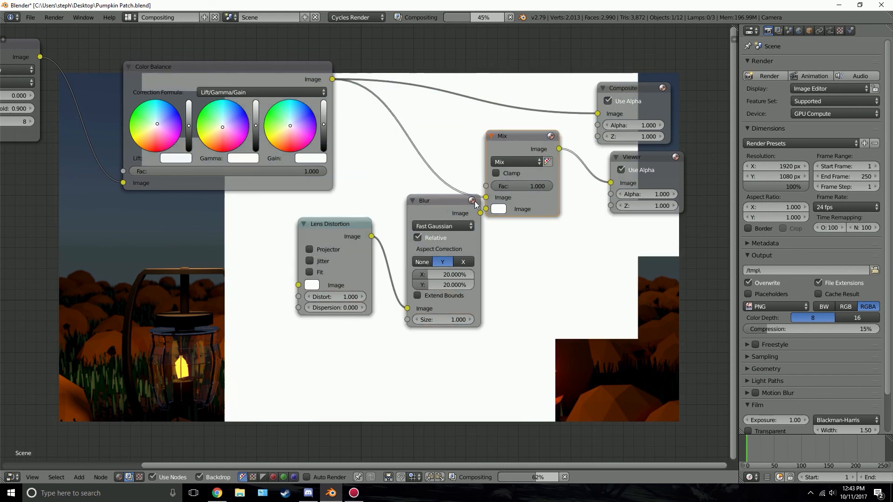
drag(479, 212, 486, 210)
drag(429, 213, 486, 208)
click(516, 162)
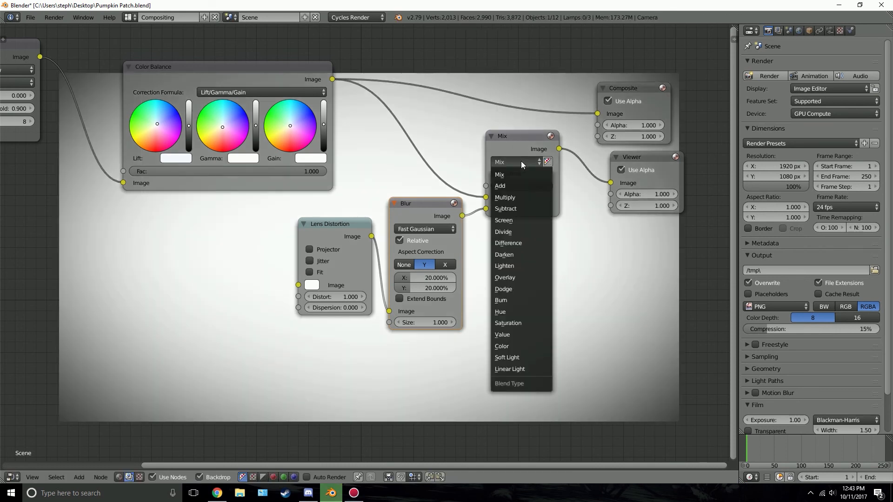
click(505, 195)
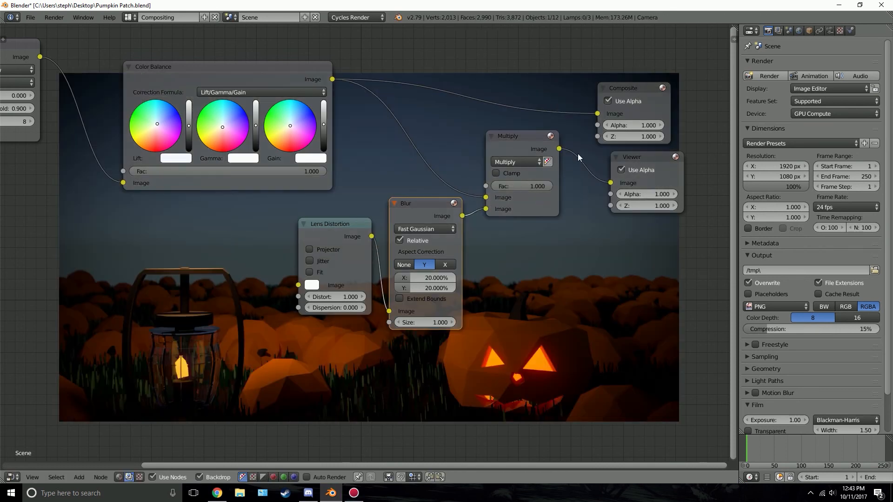
- Connect the Multiply output to the Composite node and set the Multiply factor to 0.600
drag(558, 149, 561, 149)
drag(601, 116, 598, 114)
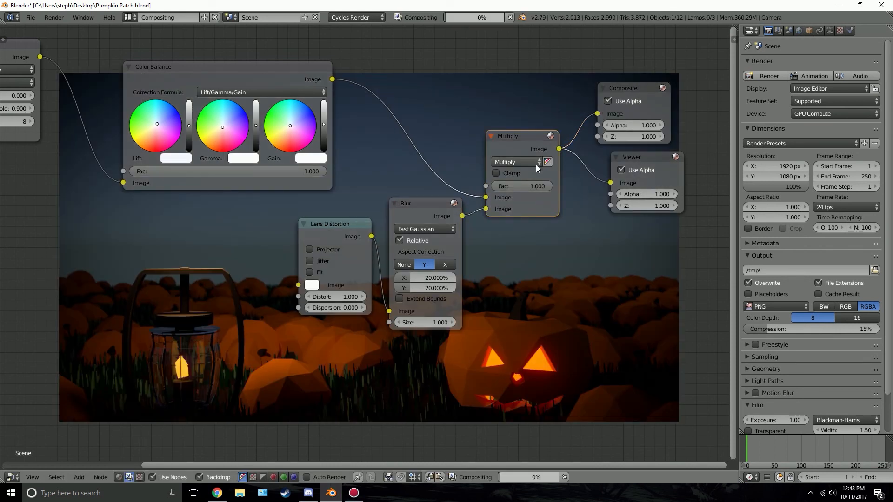
scroll(535, 165, up, 3)
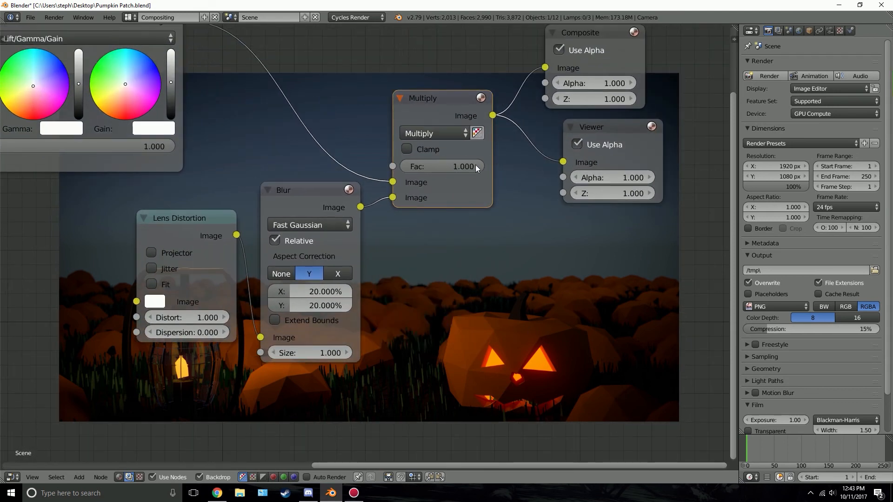
ctrl+drag(475, 166, 441, 166)
- Compare the unprocessed Render Layers image with the final Multiply result in the backdrop
middle_drag(470, 254, 349, 14)
scroll(340, 133, down, 5)
middle_drag(326, 129, 380, 265)
scroll(253, 151, down, 6)
middle_drag(253, 150, 382, 163)
ctrl+shift+click(105, 94)
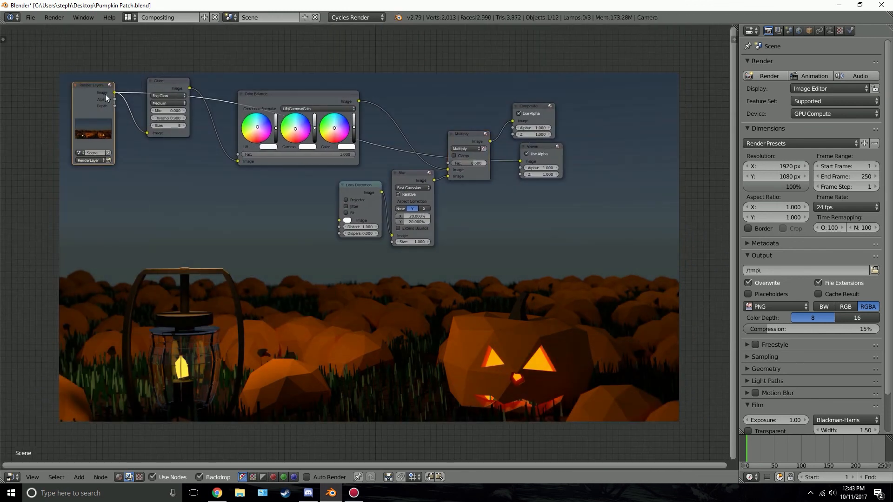
ctrl+shift+click(469, 141)
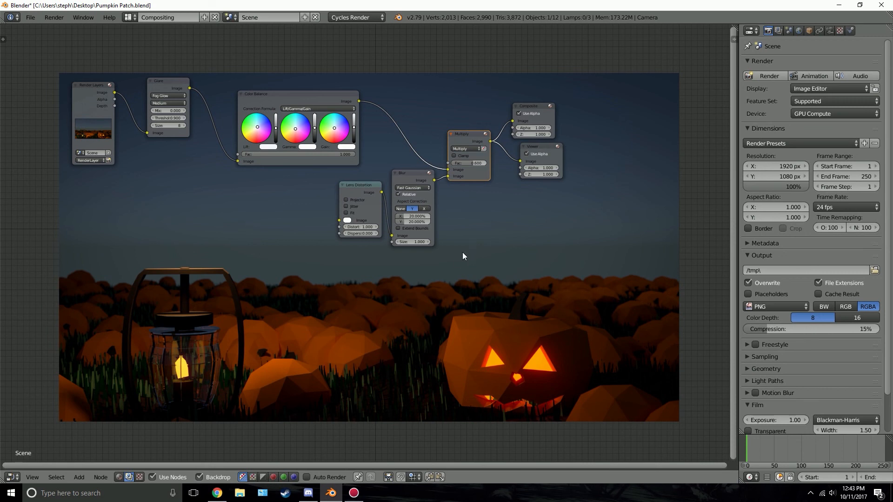
- Switch to the Default layout and display the Viewer Node image in the image editor
click(128, 17)
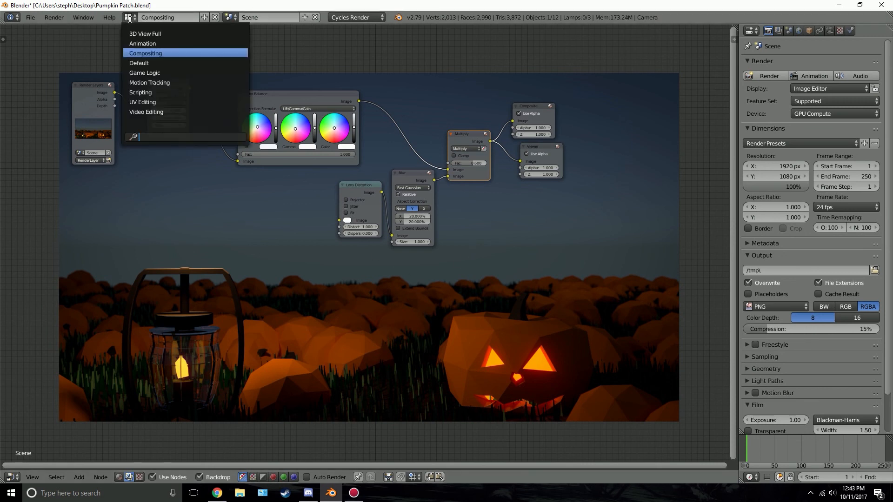
click(138, 64)
click(80, 433)
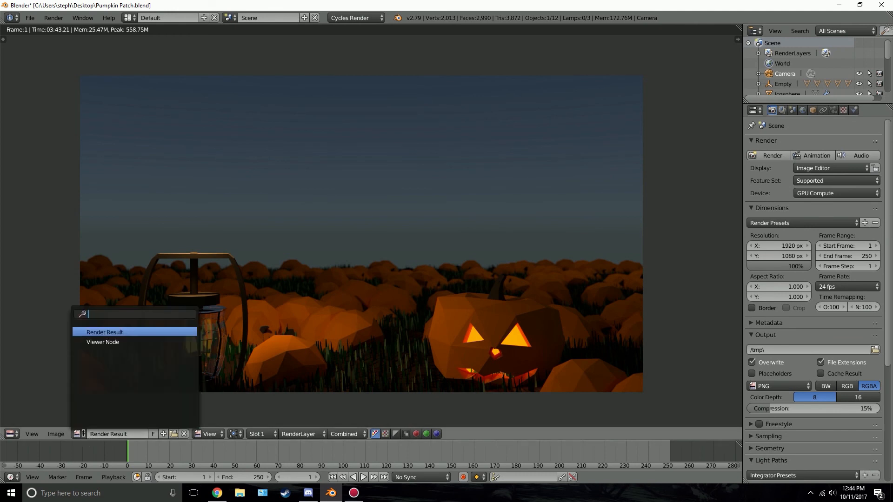
click(117, 342)
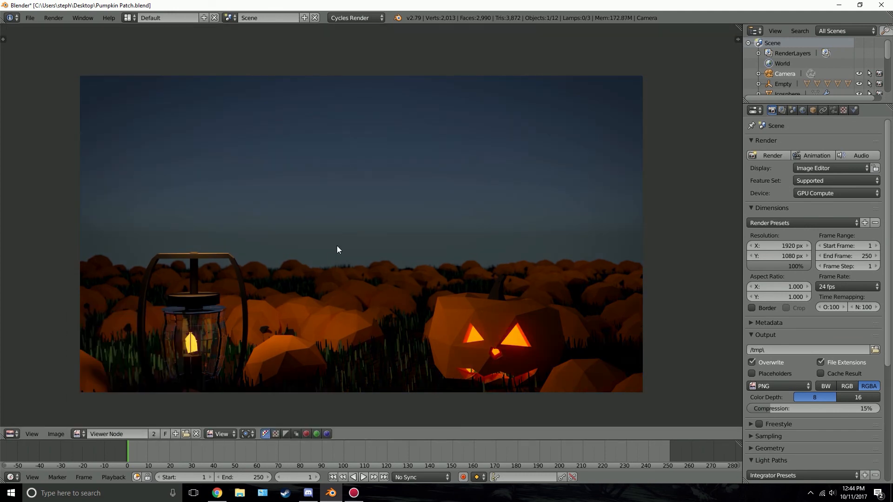